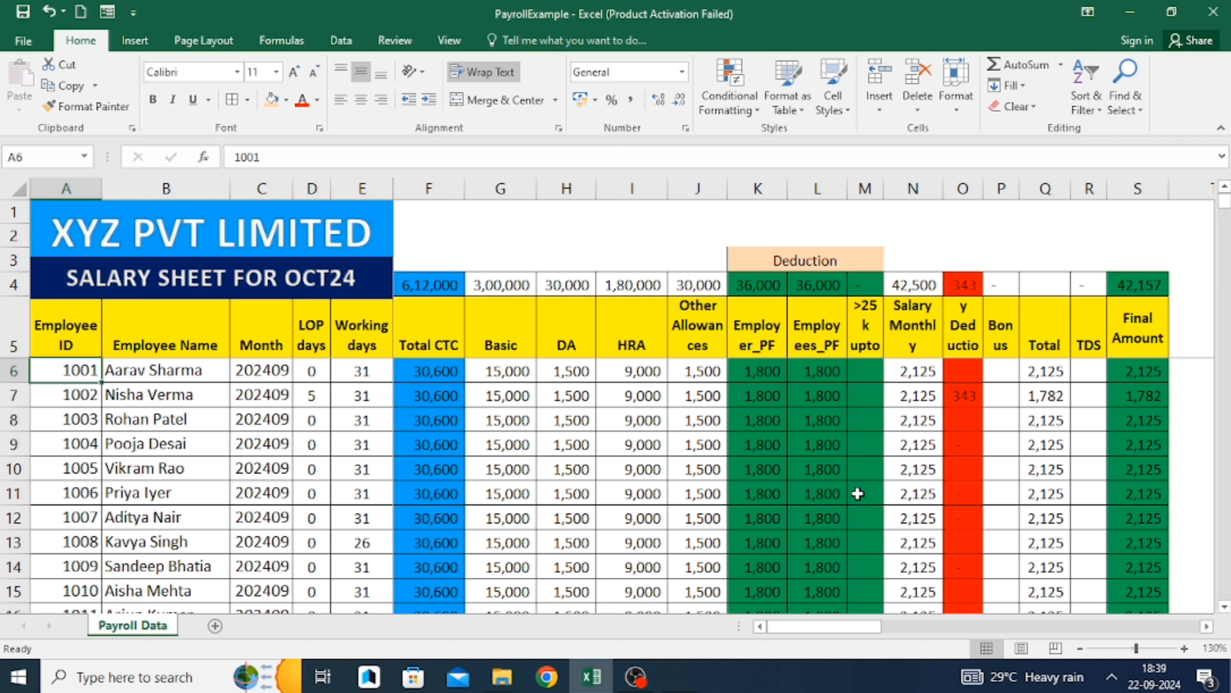
# Turn on the Windows Magnifier at 200% and minimize its window.
pyautogui.press('super+plus')
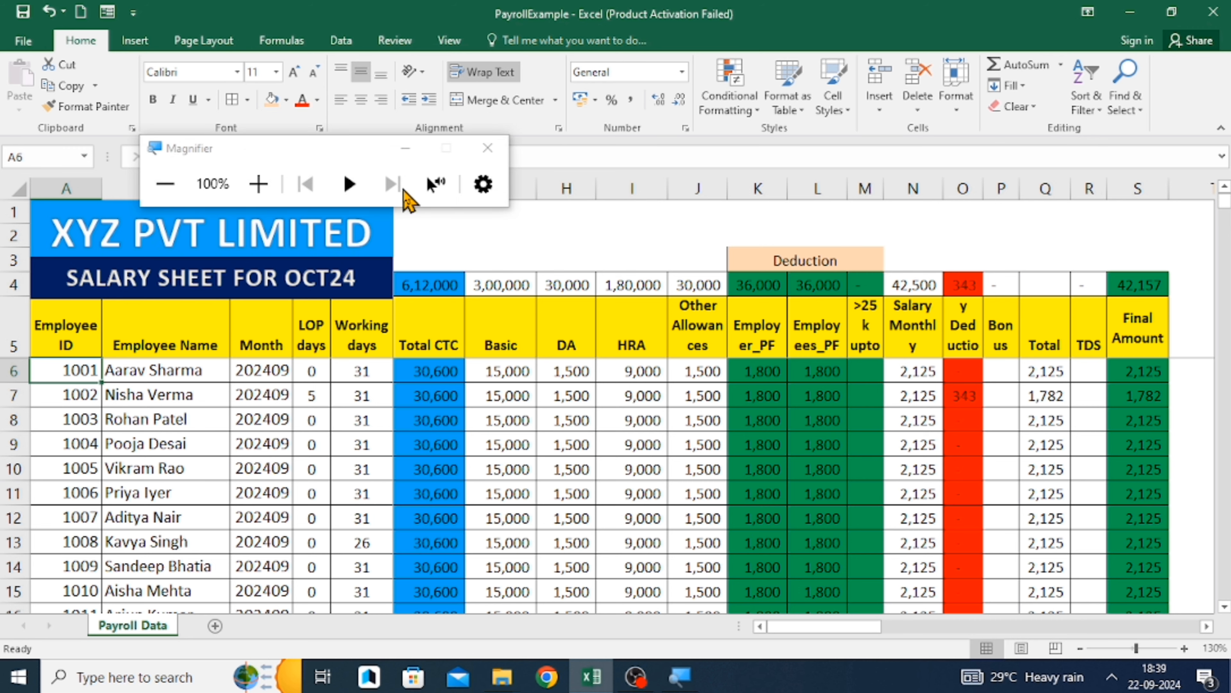
pyautogui.click(259, 184)
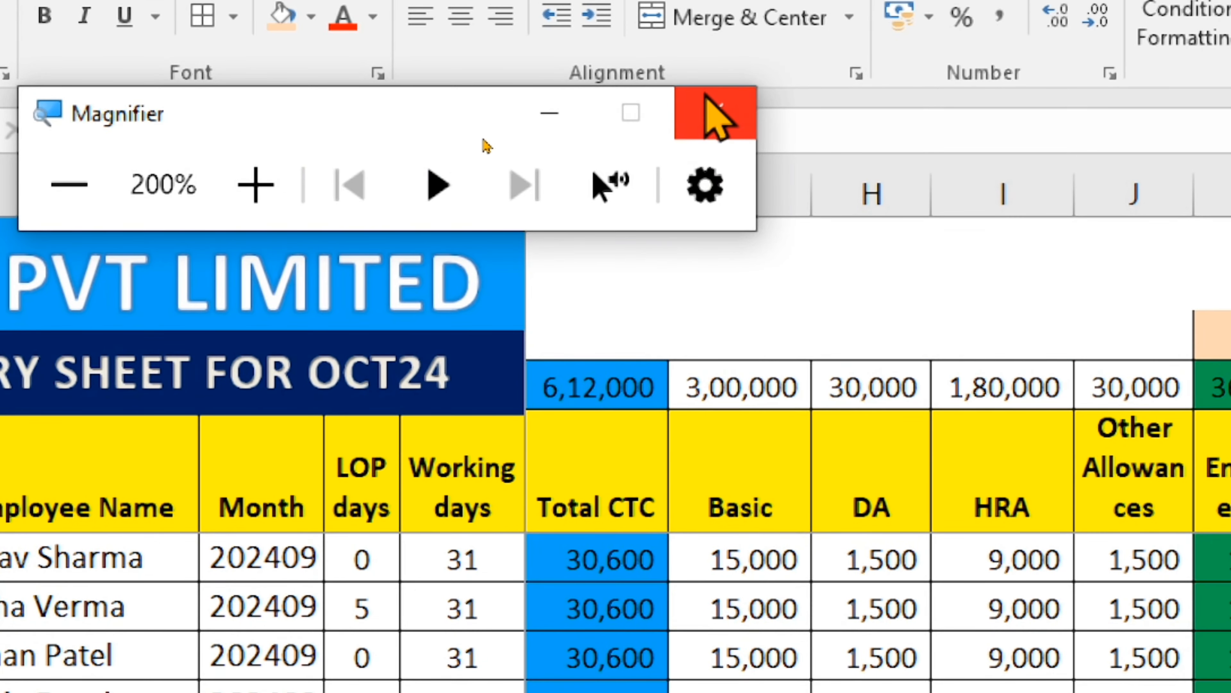
pyautogui.click(550, 112)
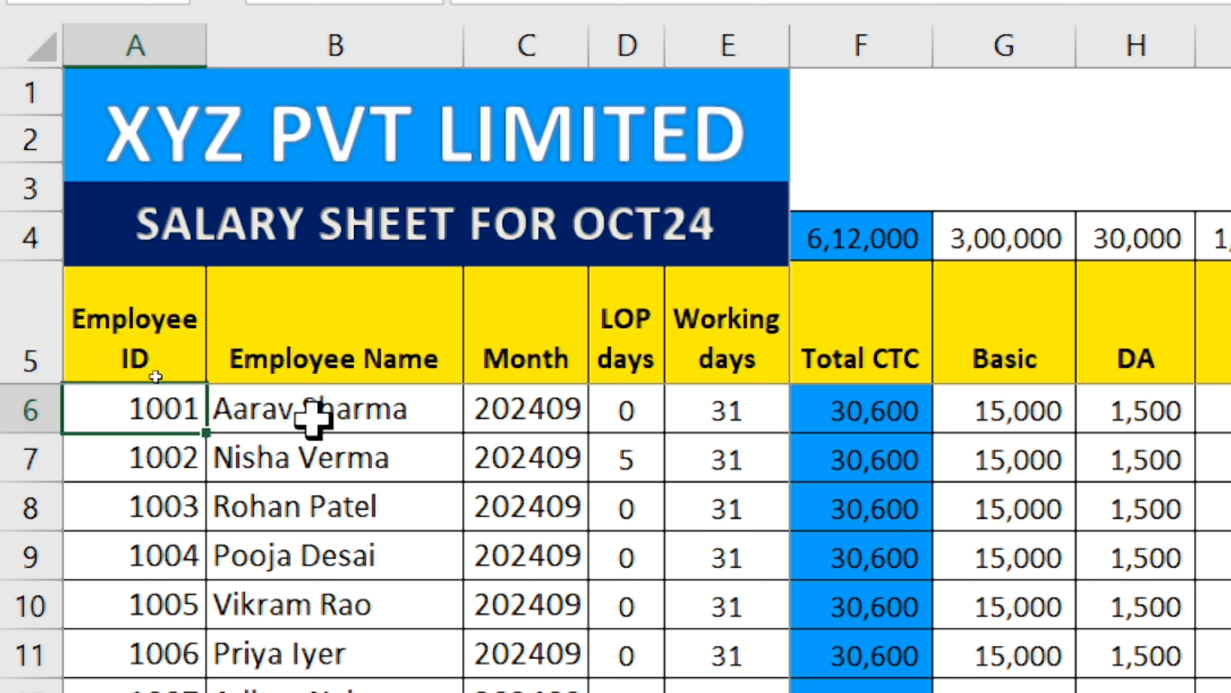
# Examine the Employee ID, Employee Name and Month columns of the salary sheet.
pyautogui.click(376, 363)
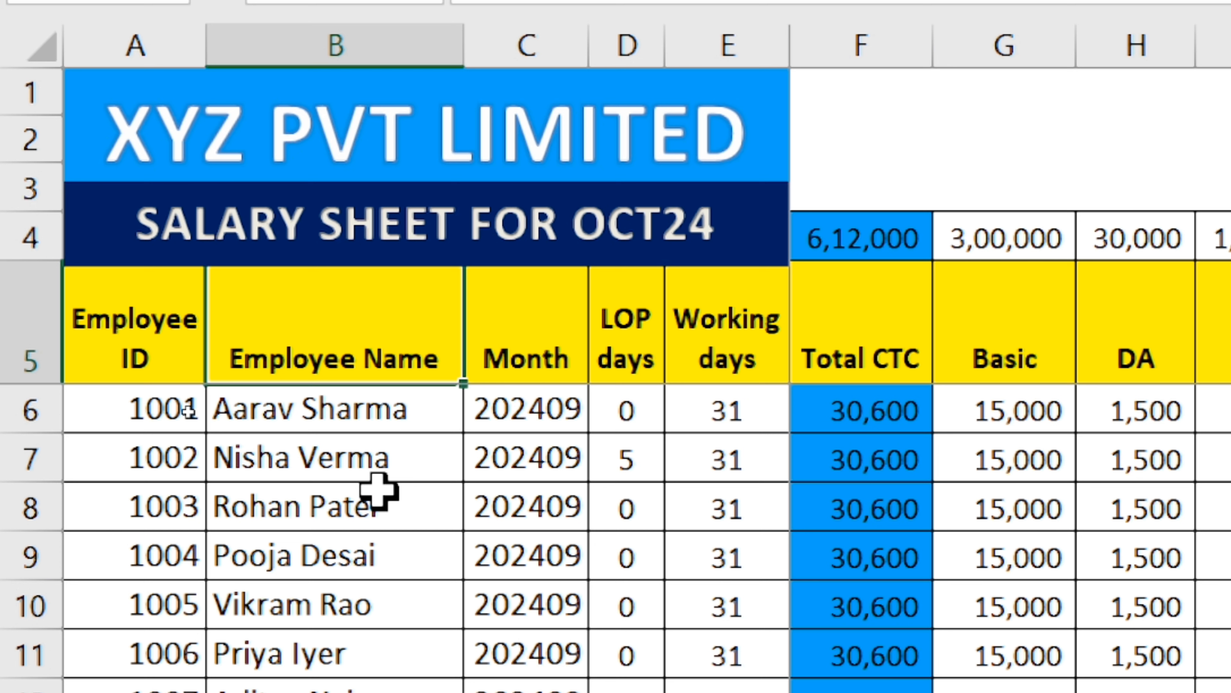
pyautogui.click(436, 497)
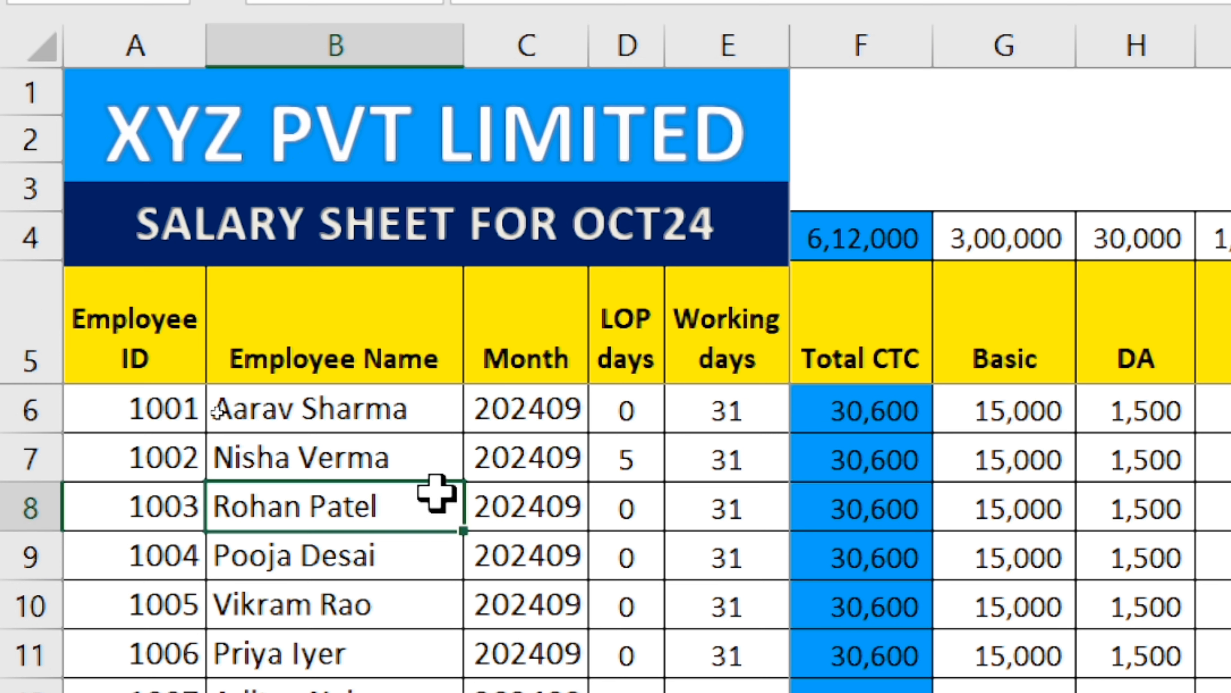
pyautogui.click(406, 567)
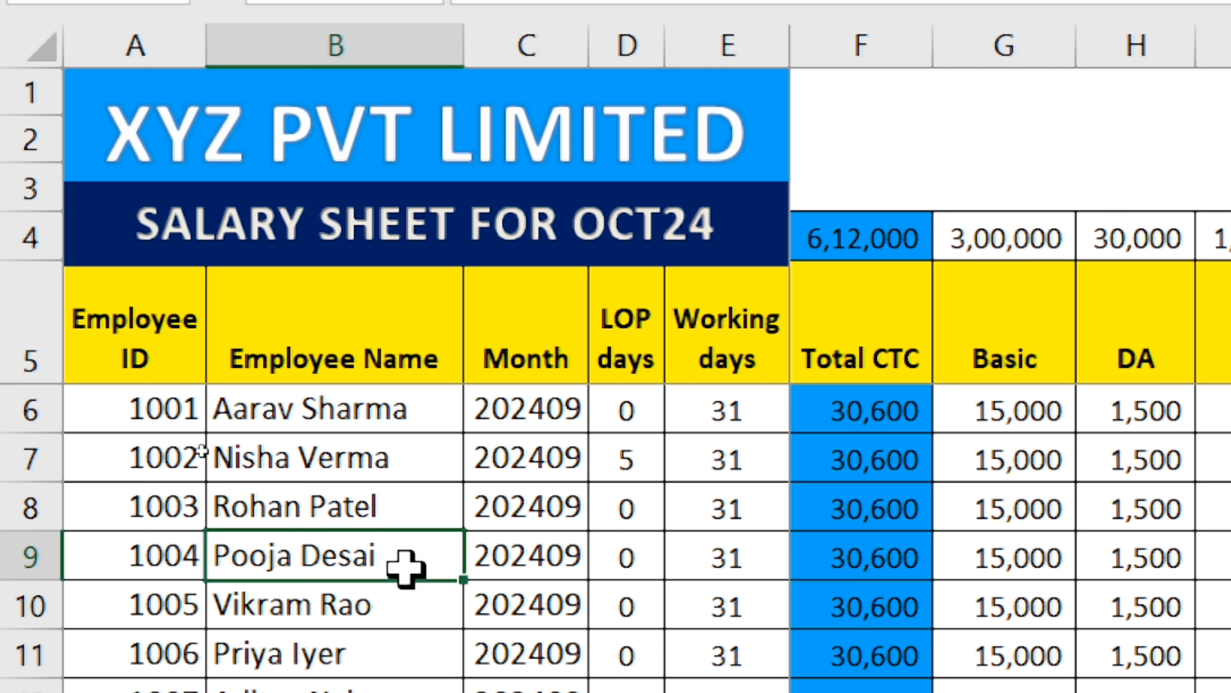
pyautogui.click(141, 330)
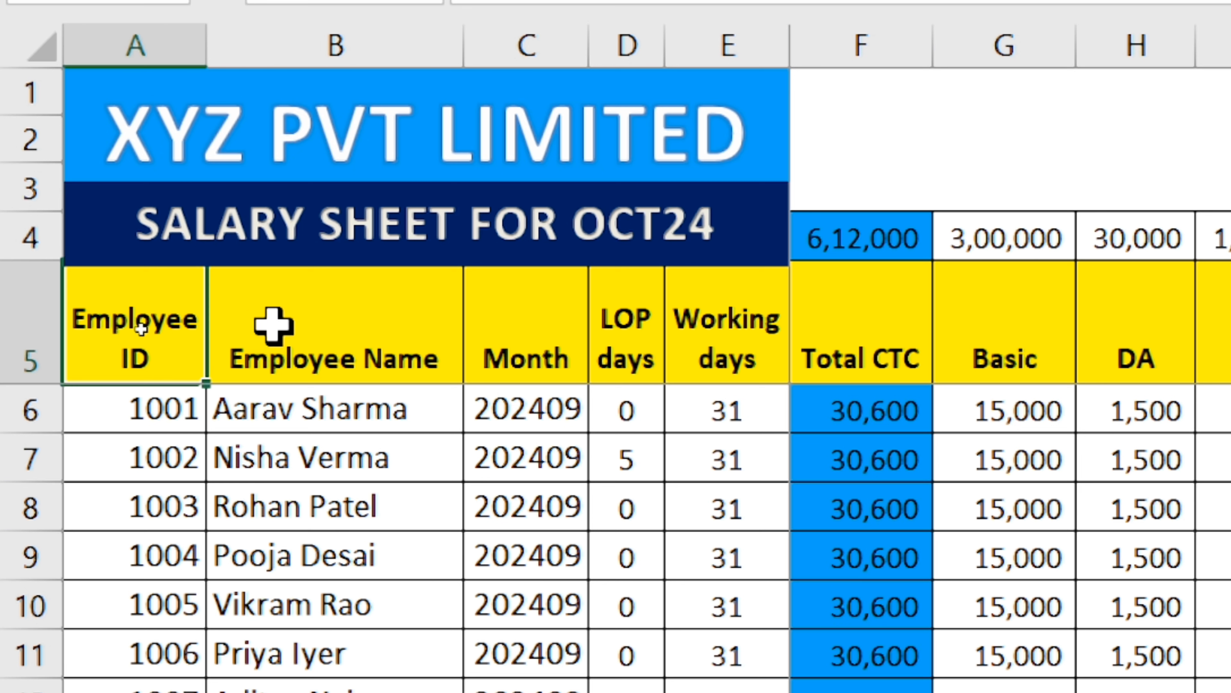
pyautogui.click(369, 326)
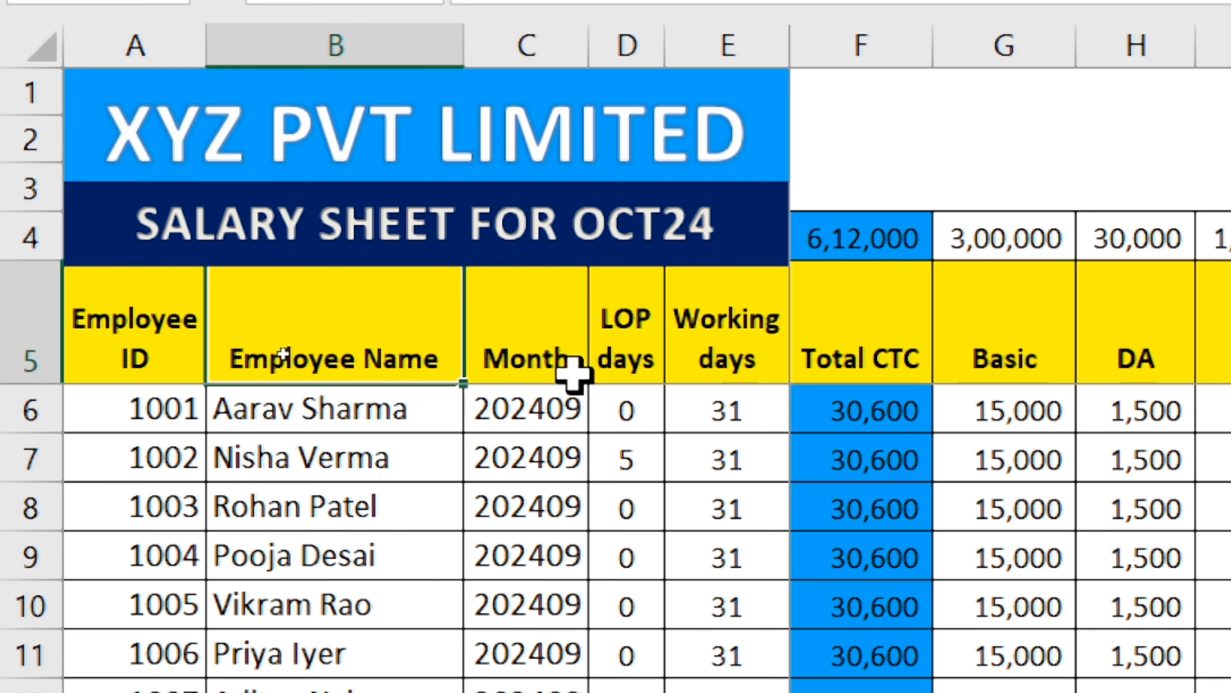
pyautogui.click(530, 335)
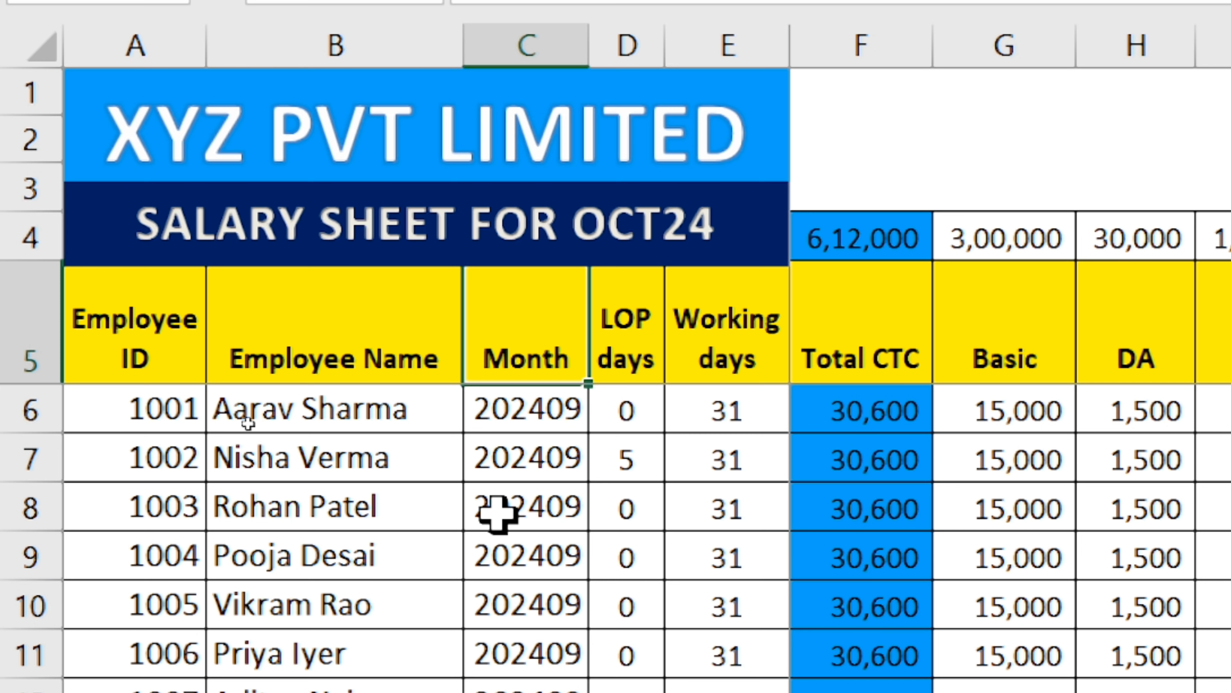
pyautogui.click(538, 405)
pyautogui.click(555, 500)
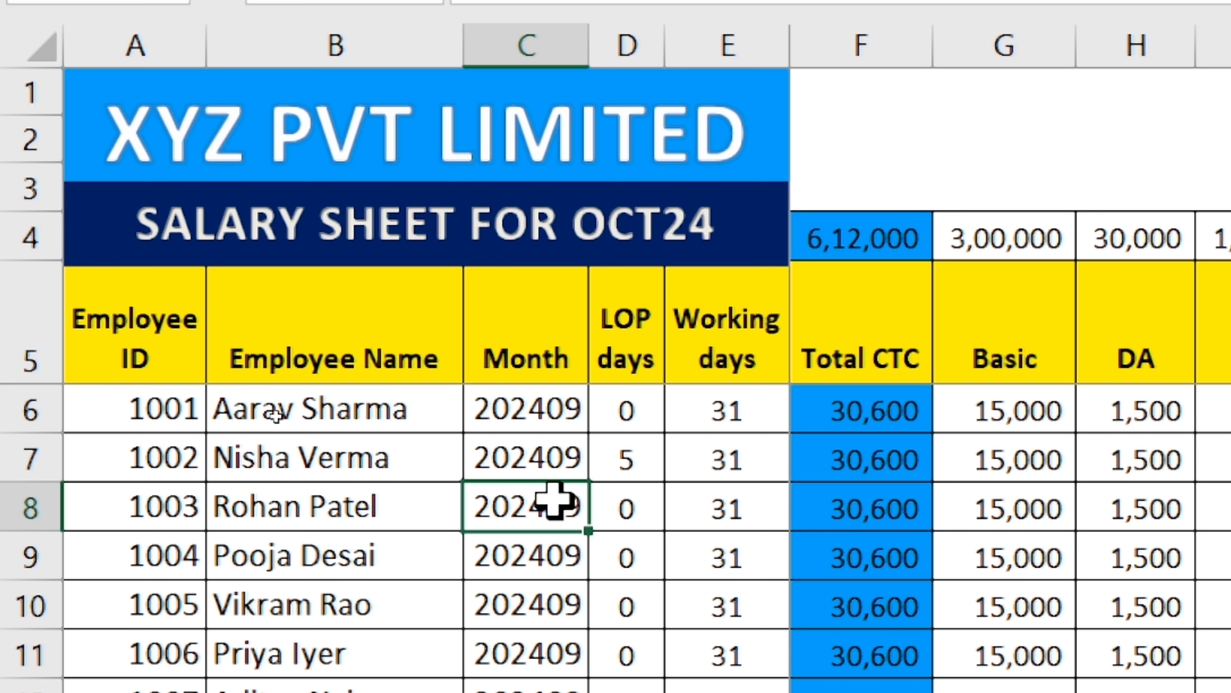
pyautogui.scroll(-14, 555, 500)
pyautogui.scroll(14, 555, 500)
pyautogui.click(547, 407)
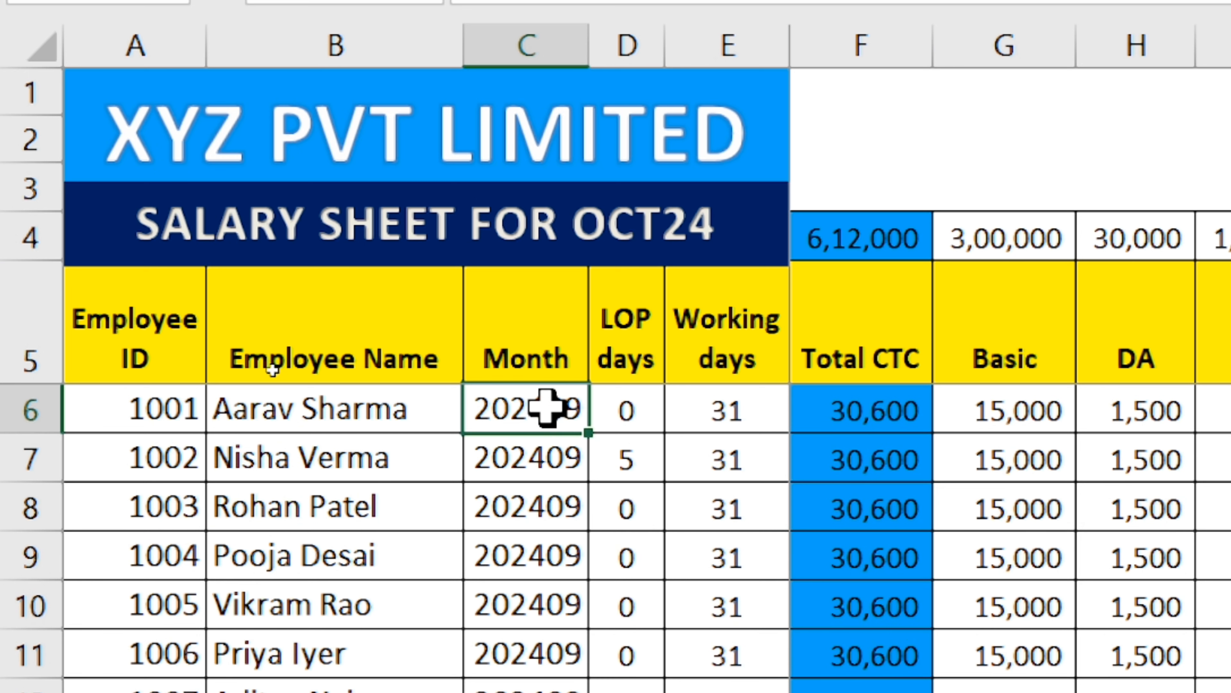
# Set the month of employee 1001 in cell C6 to 202410.
pyautogui.click(529, 224)
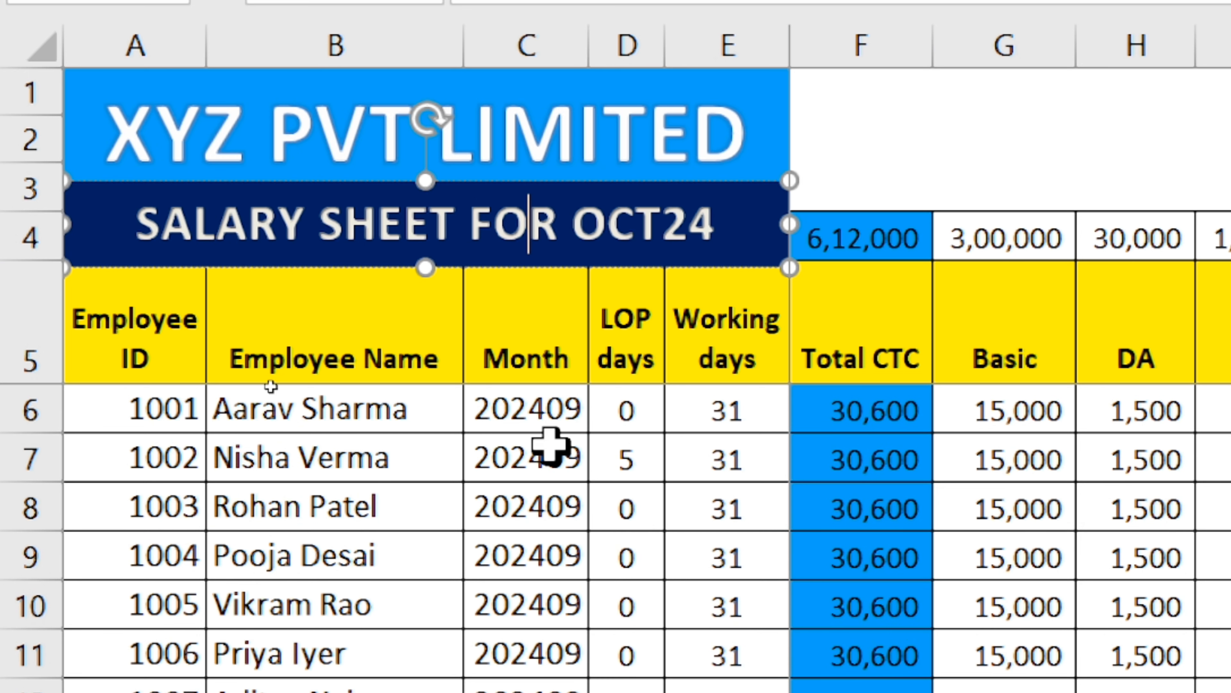
pyautogui.click(555, 409)
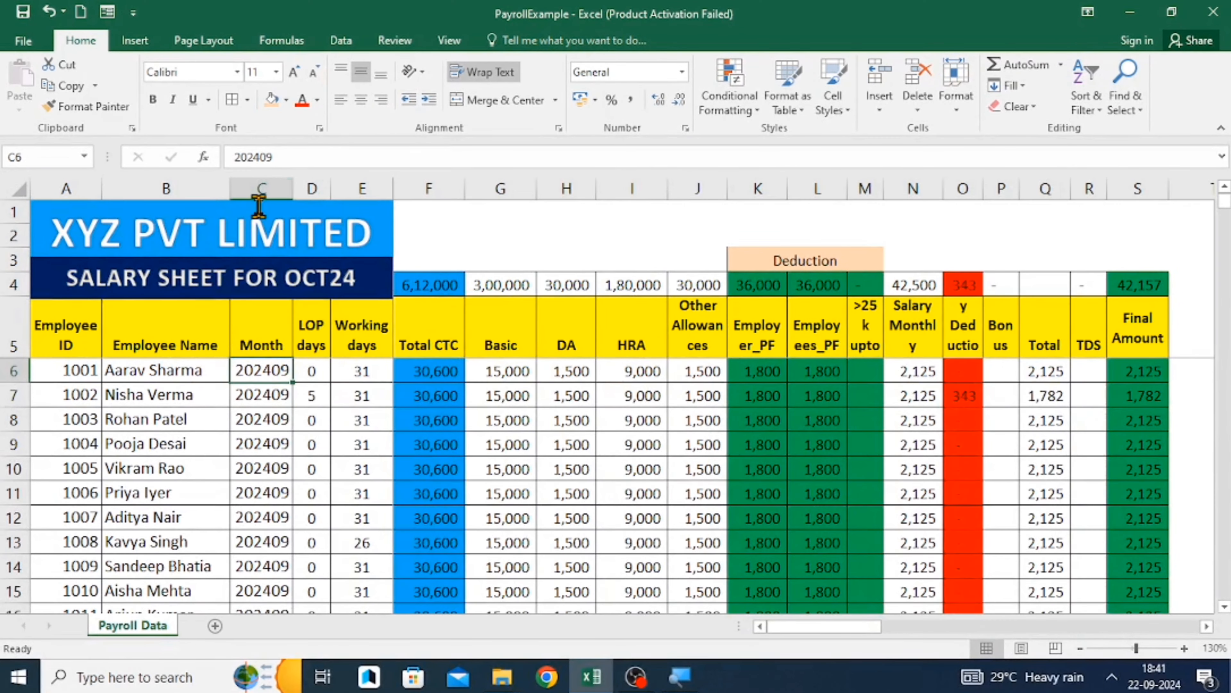
pyautogui.write('202410')
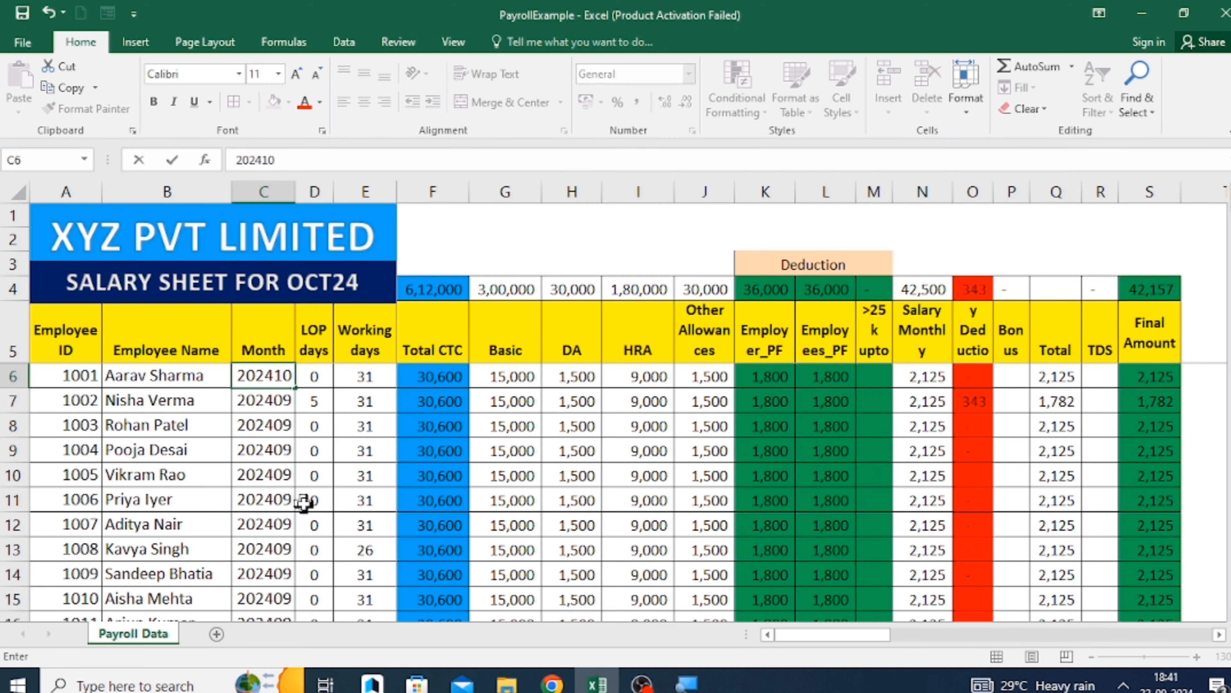
pyautogui.click(456, 450)
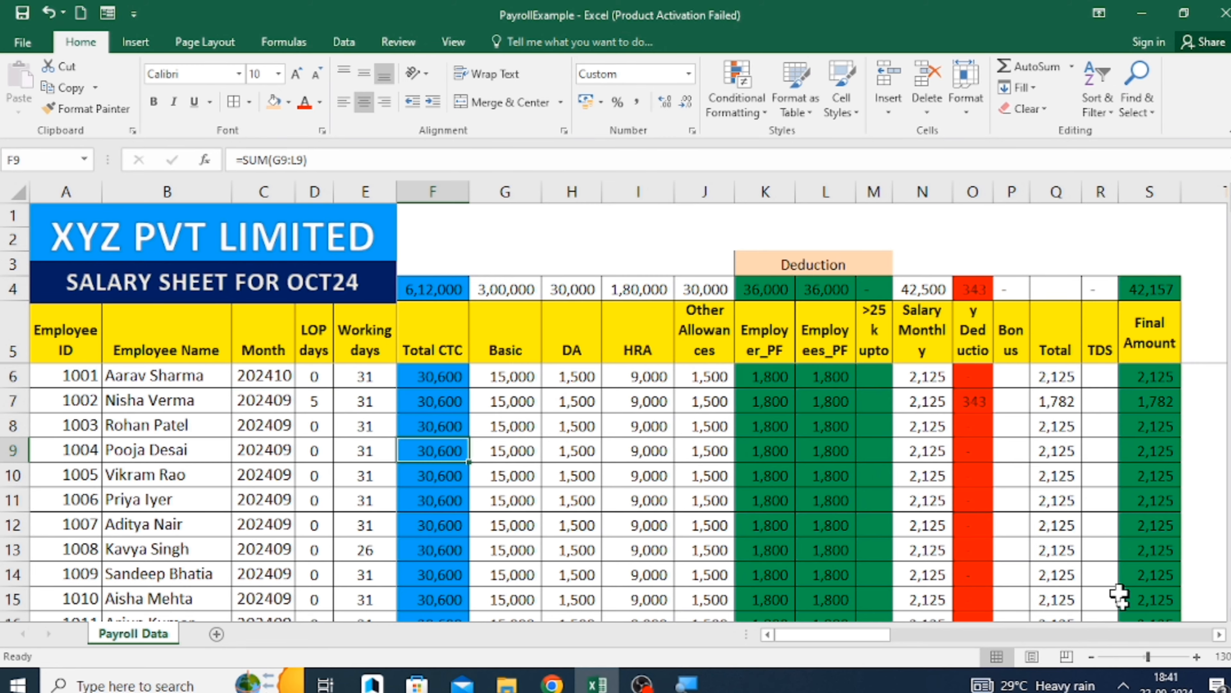
# Examine the Month and LOP days columns, including the LOP entries of the first two employees.
pyautogui.click(1197, 657)
pyautogui.click(1197, 657)
pyautogui.click(1197, 656)
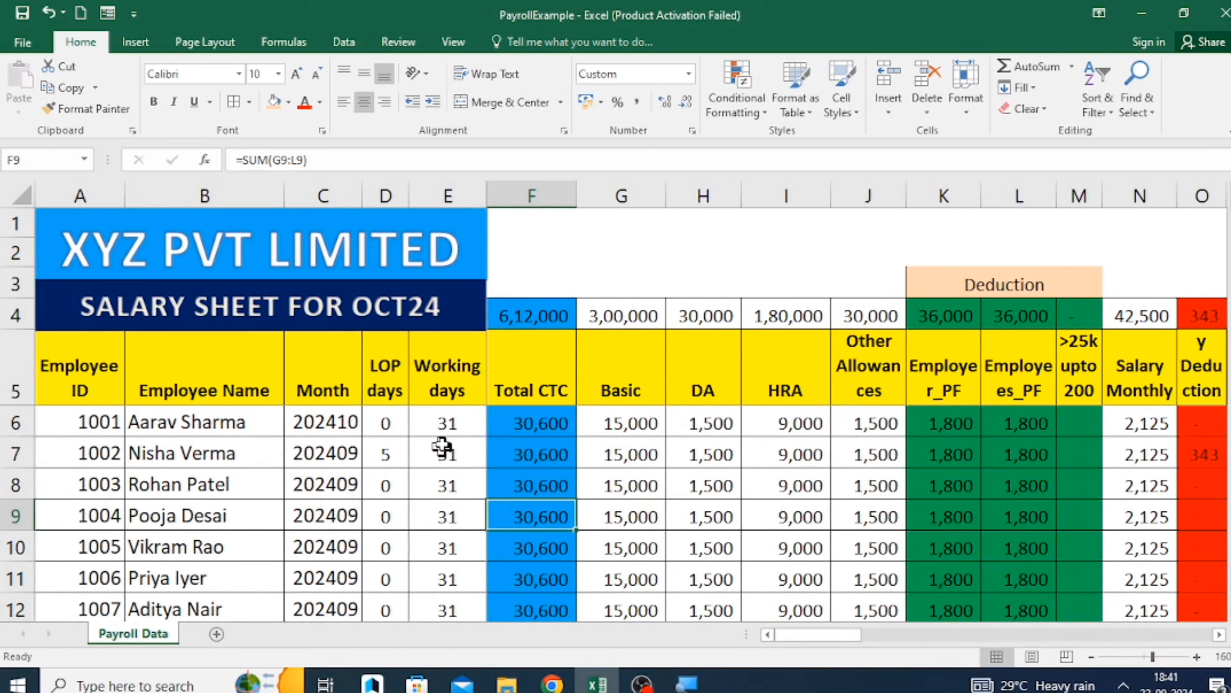
pyautogui.click(330, 398)
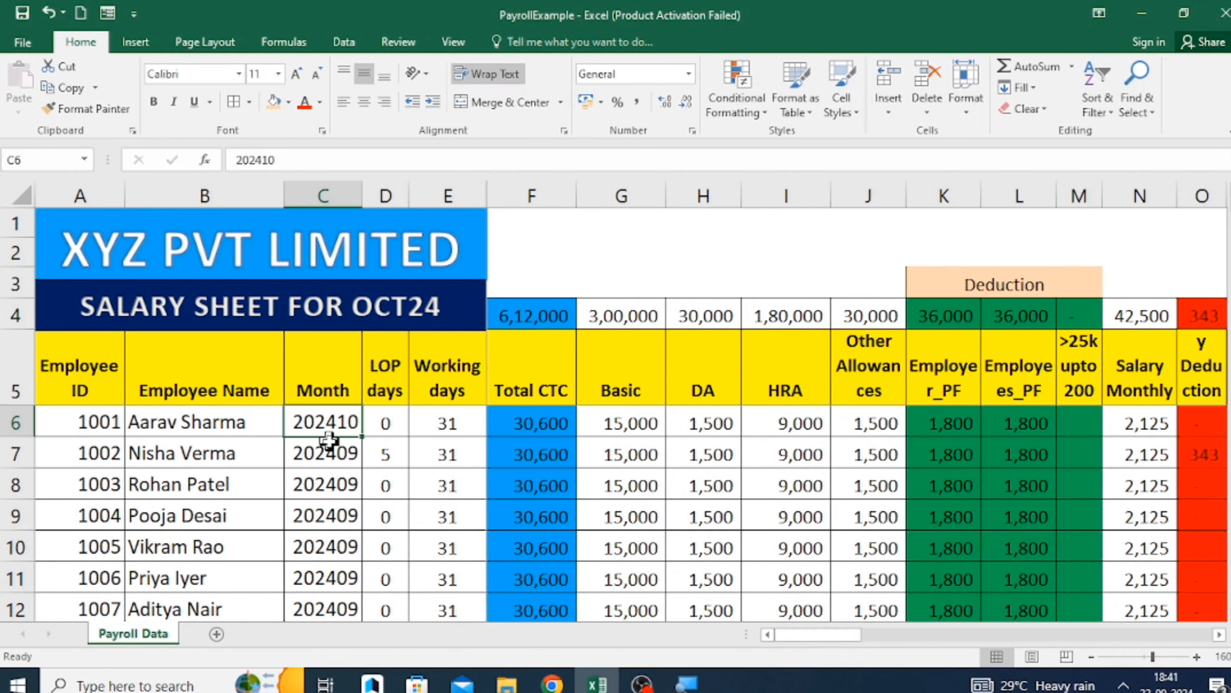
pyautogui.press('Right')
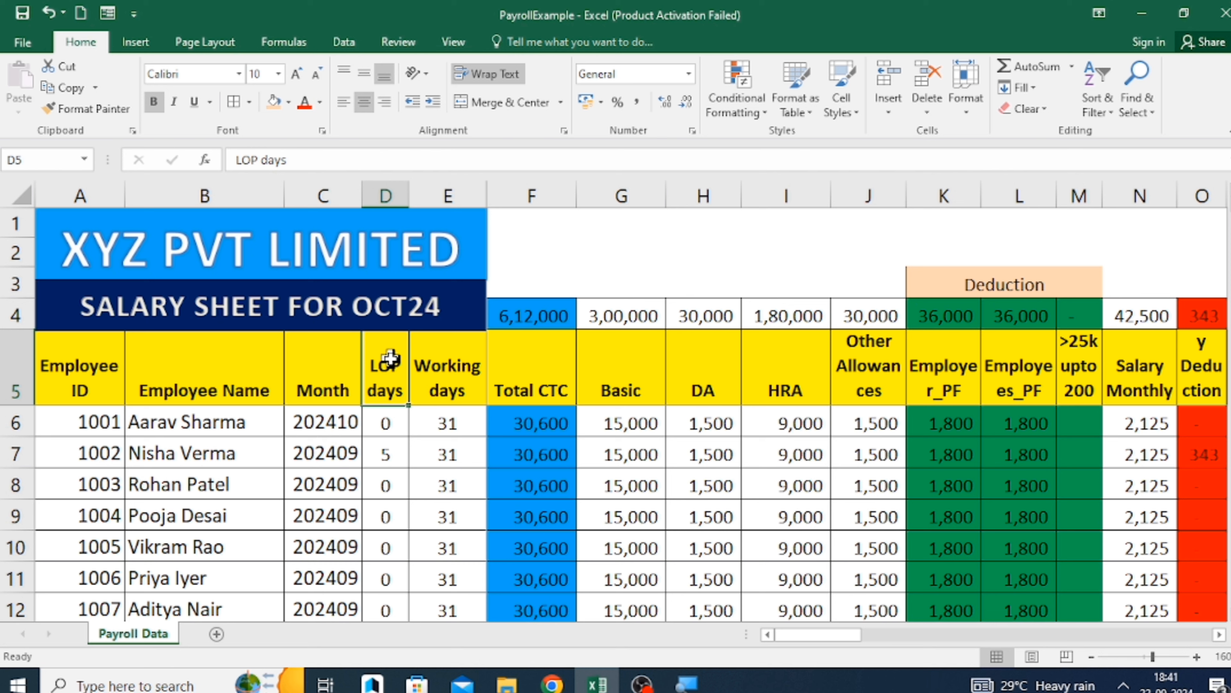
pyautogui.click(327, 391)
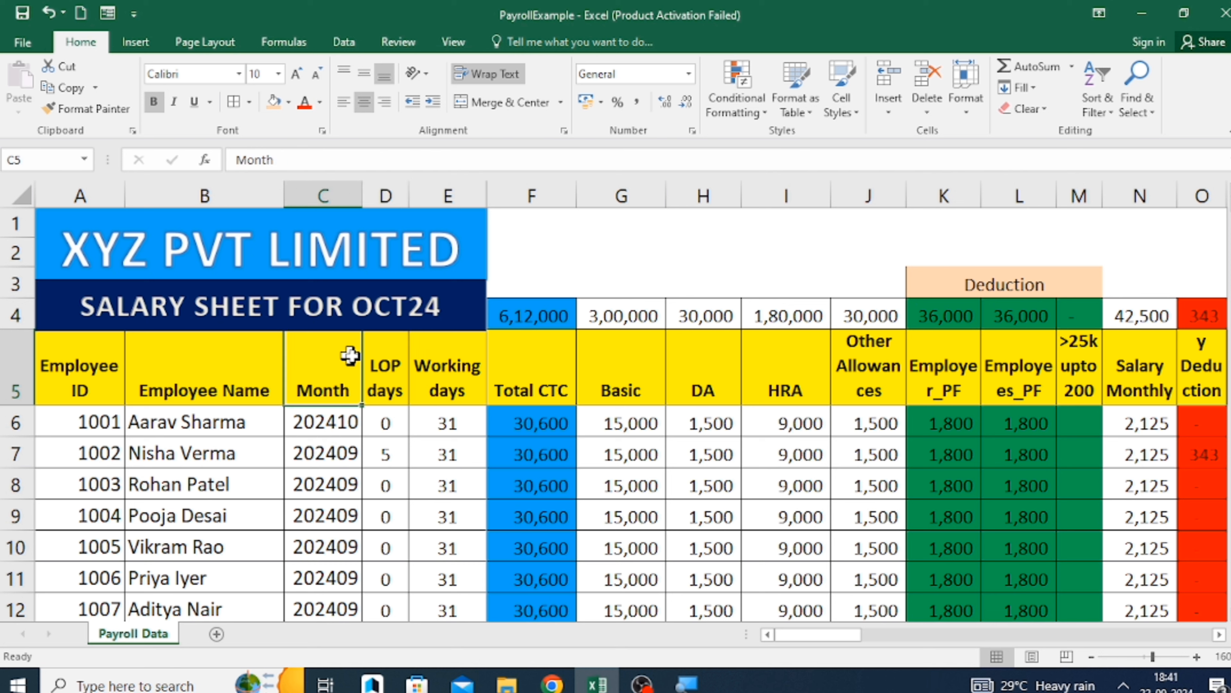
pyautogui.click(390, 359)
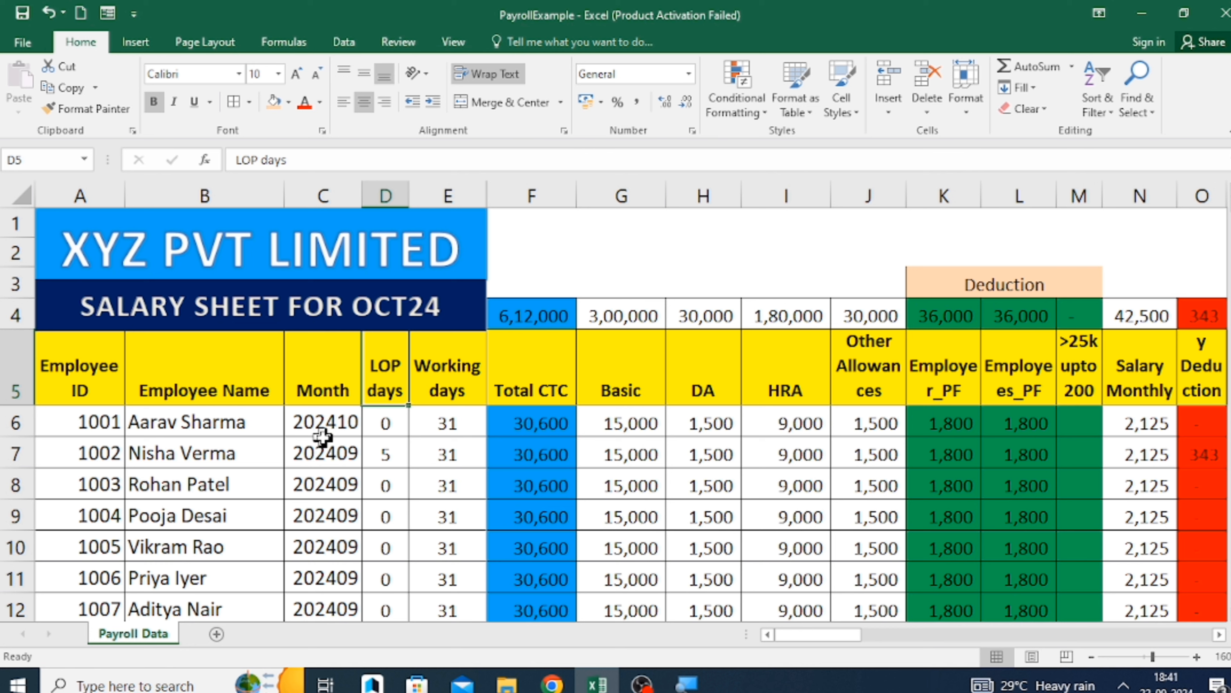
pyautogui.click(332, 381)
pyautogui.click(388, 359)
pyautogui.click(382, 457)
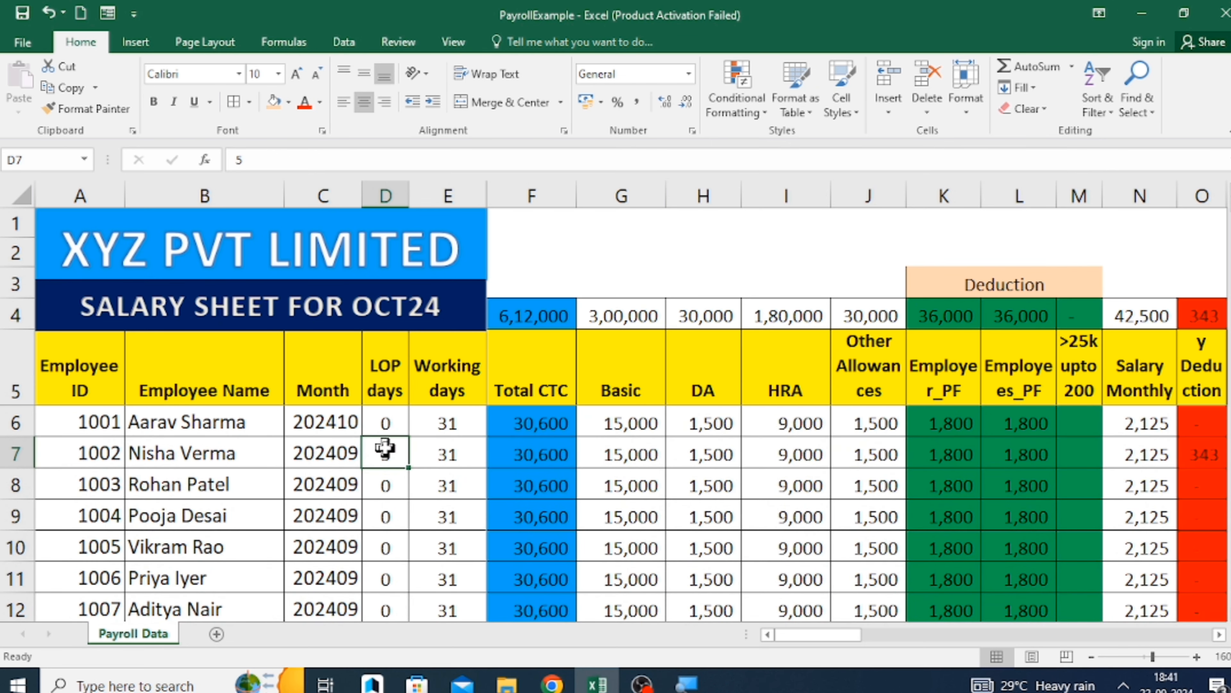
pyautogui.click(386, 423)
pyautogui.click(385, 446)
# Fill the Working days header cell E5 with the light orange color.
pyautogui.click(458, 358)
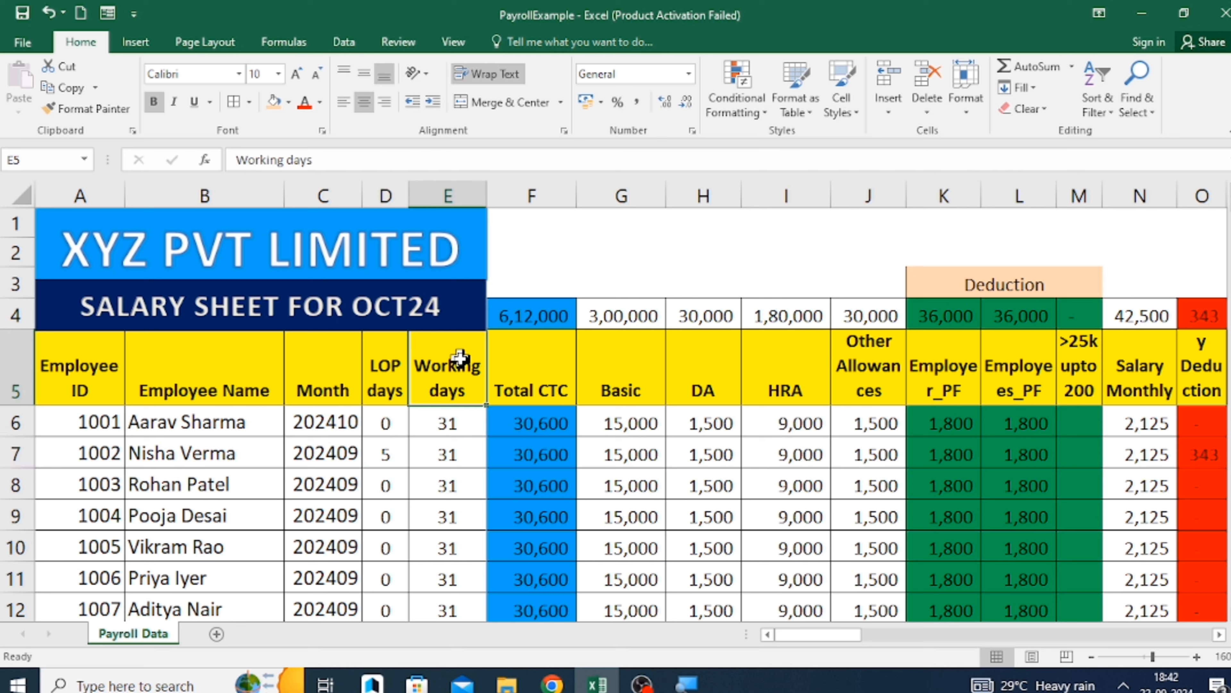
pyautogui.click(274, 102)
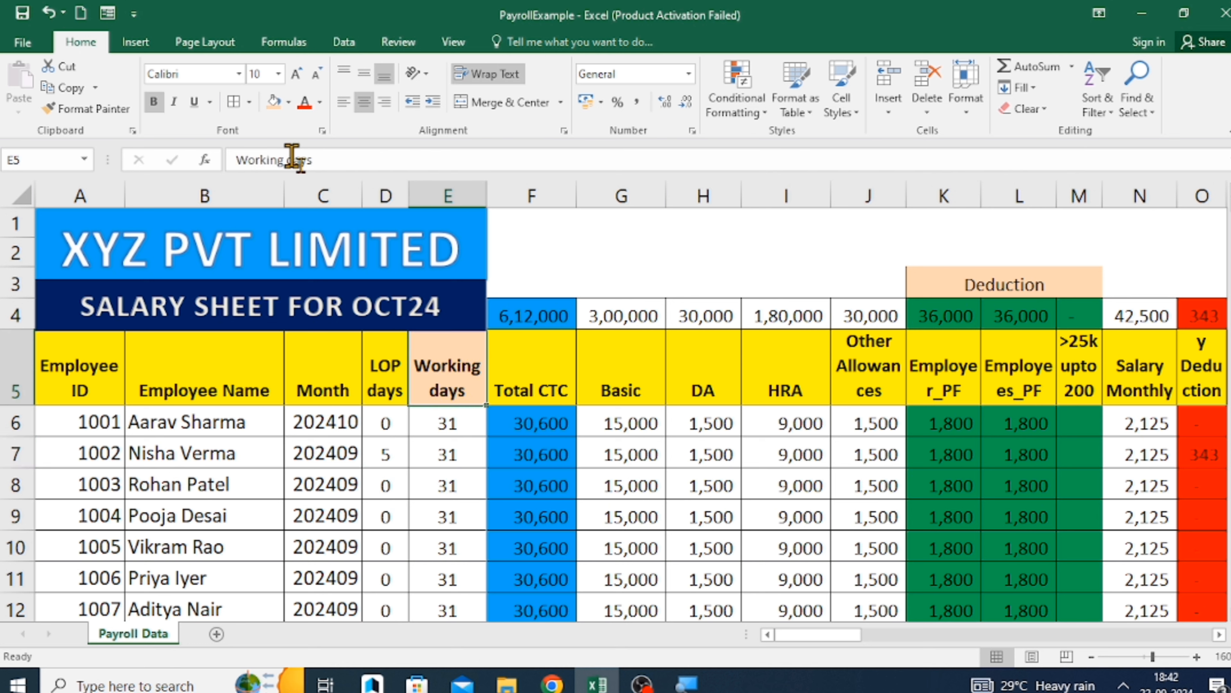
pyautogui.click(462, 474)
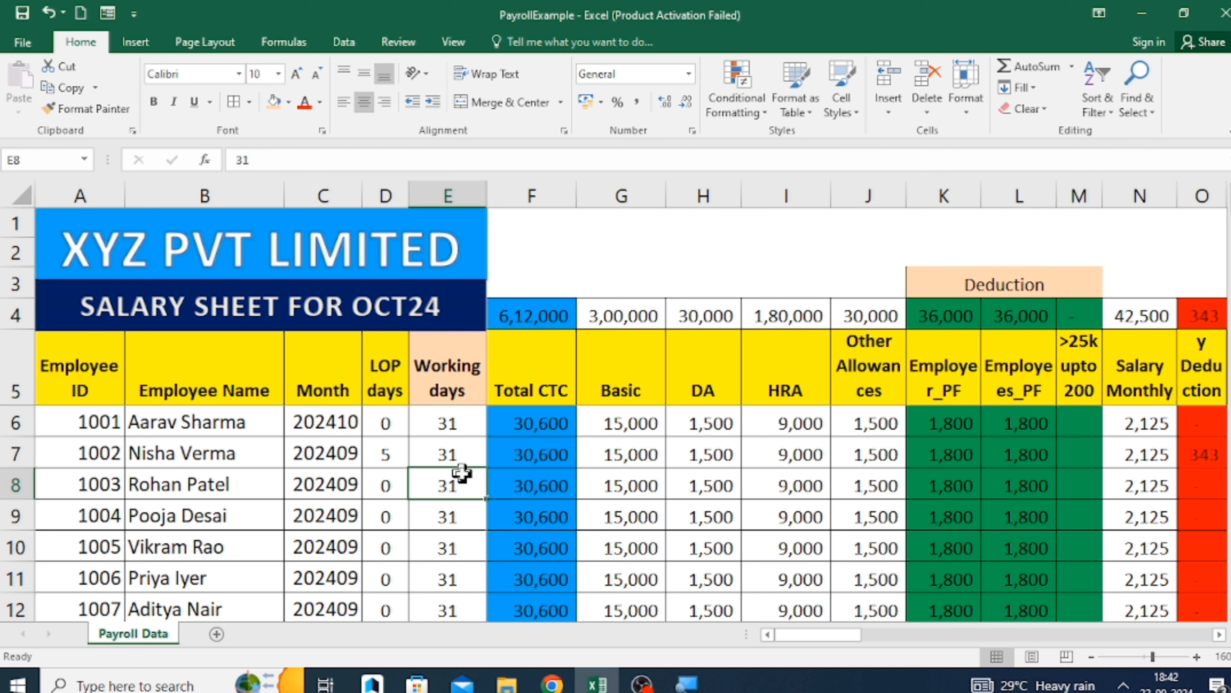
# Fill the month 202410 from C6 down through C25 for all employees.
pyautogui.click(325, 425)
pyautogui.hotkey('ctrl', 'shift', 'Down')
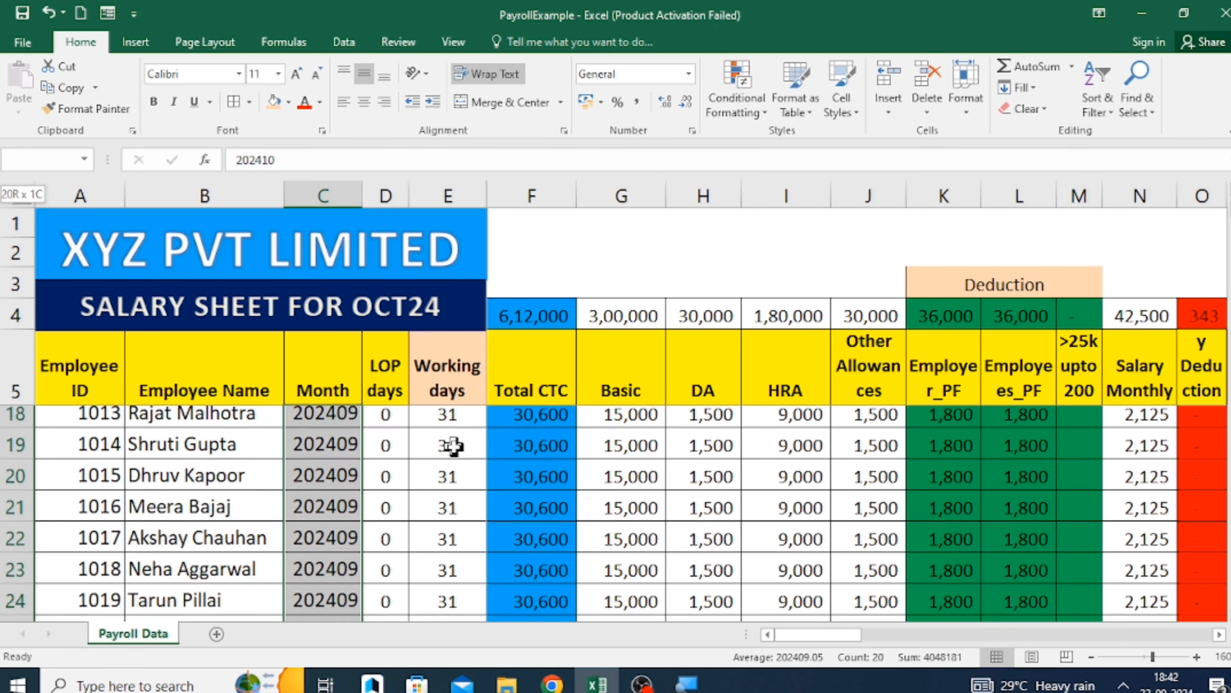
pyautogui.hotkey('ctrl', 'd')
pyautogui.press('Up')
pyautogui.press('Down')
# Review the Working days column, checking its header and the employees' entries.
pyautogui.press('Right')
pyautogui.press('Right')
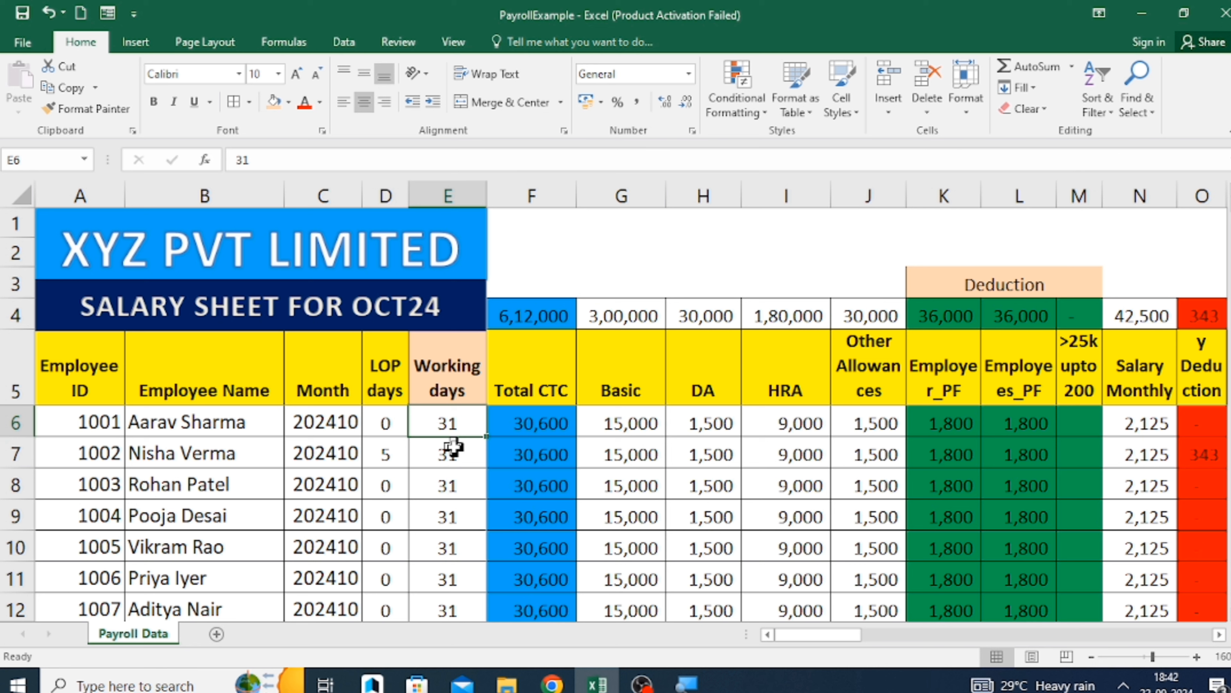
pyautogui.click(446, 373)
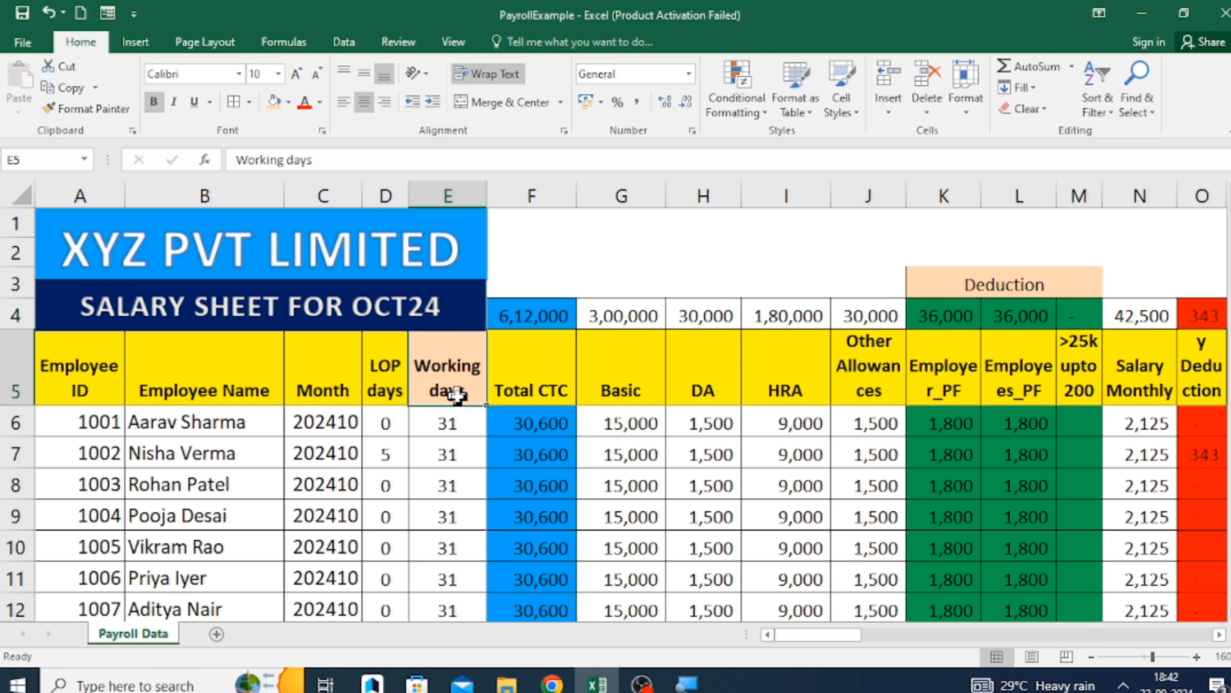
pyautogui.click(445, 425)
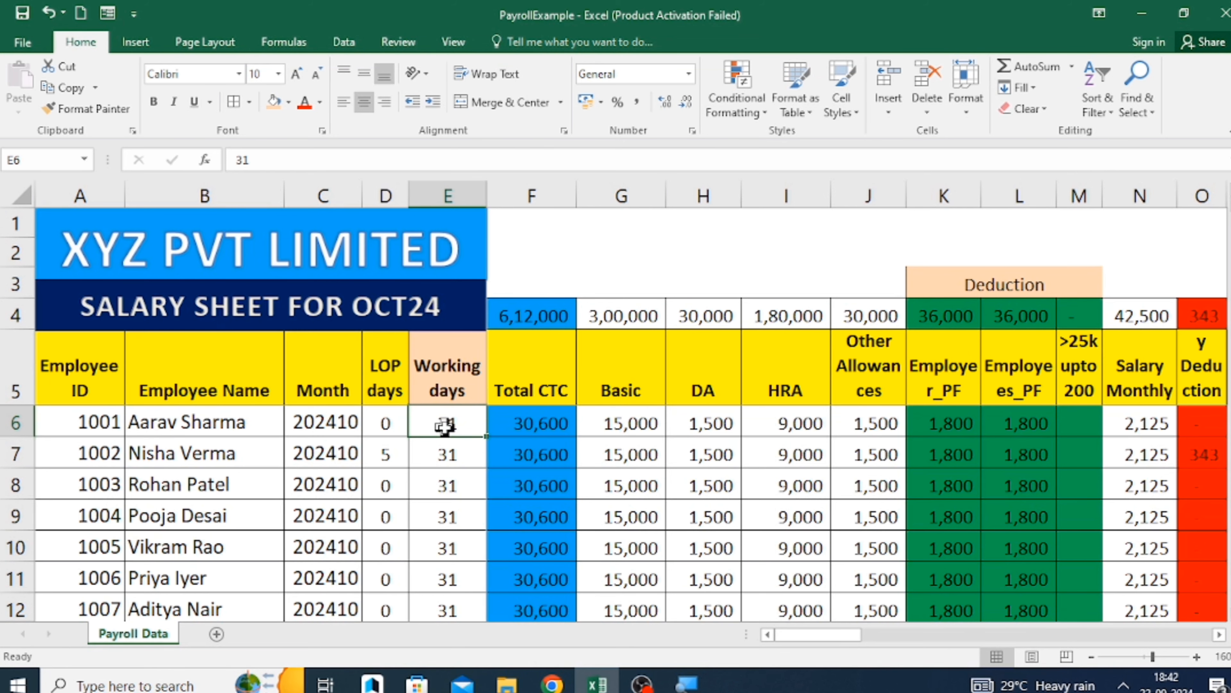
pyautogui.scroll(-14, 444, 426)
pyautogui.scroll(14, 444, 426)
pyautogui.click(448, 452)
pyautogui.click(447, 511)
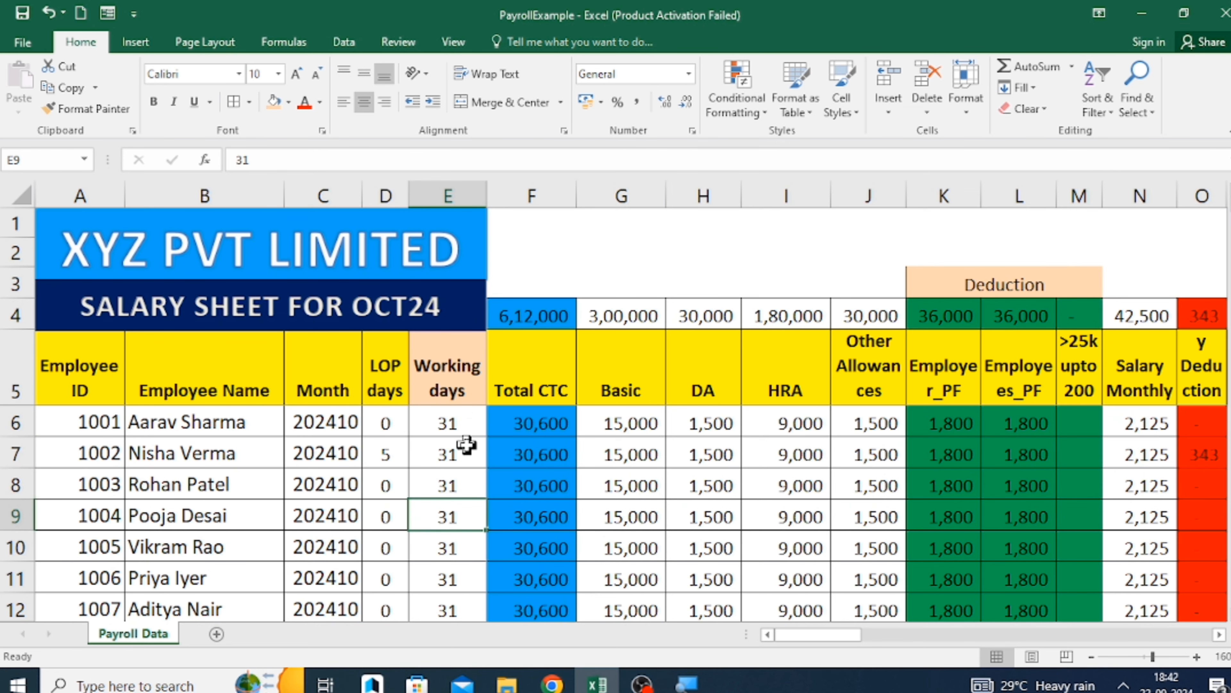
pyautogui.scroll(-14, 466, 435)
pyautogui.scroll(14, 466, 445)
# Insert a column before Total CTC and enter the header Department in F5.
pyautogui.click(532, 360)
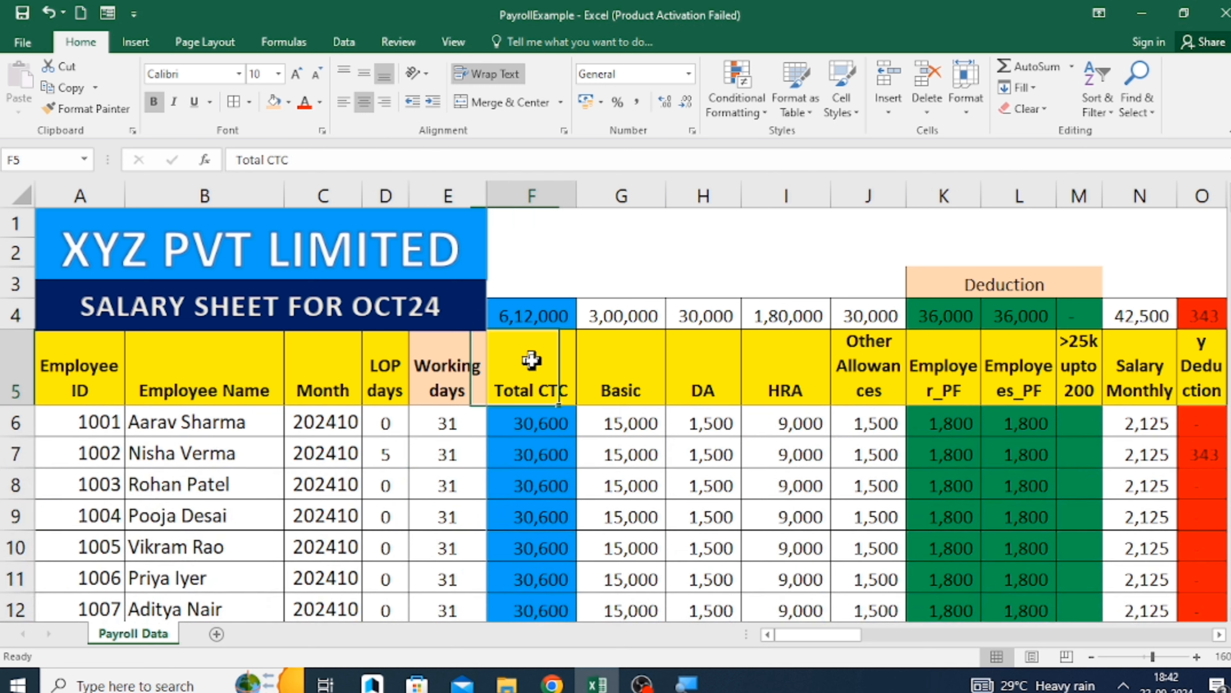
pyautogui.click(529, 192)
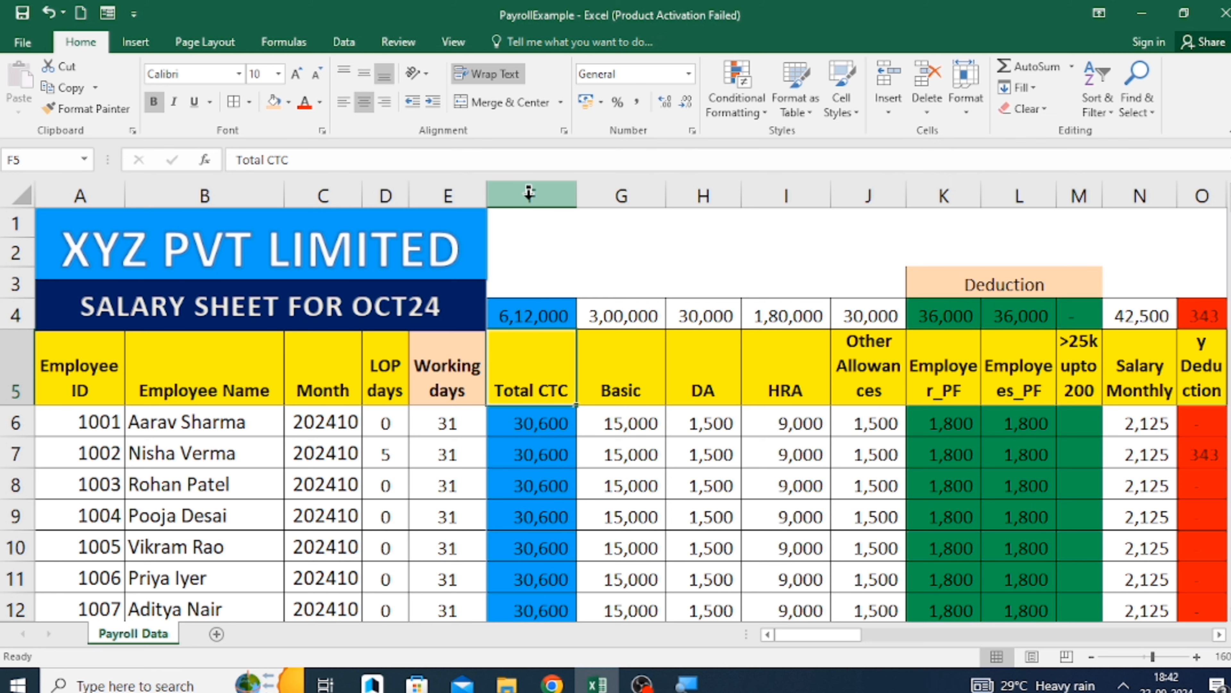
pyautogui.click(529, 193)
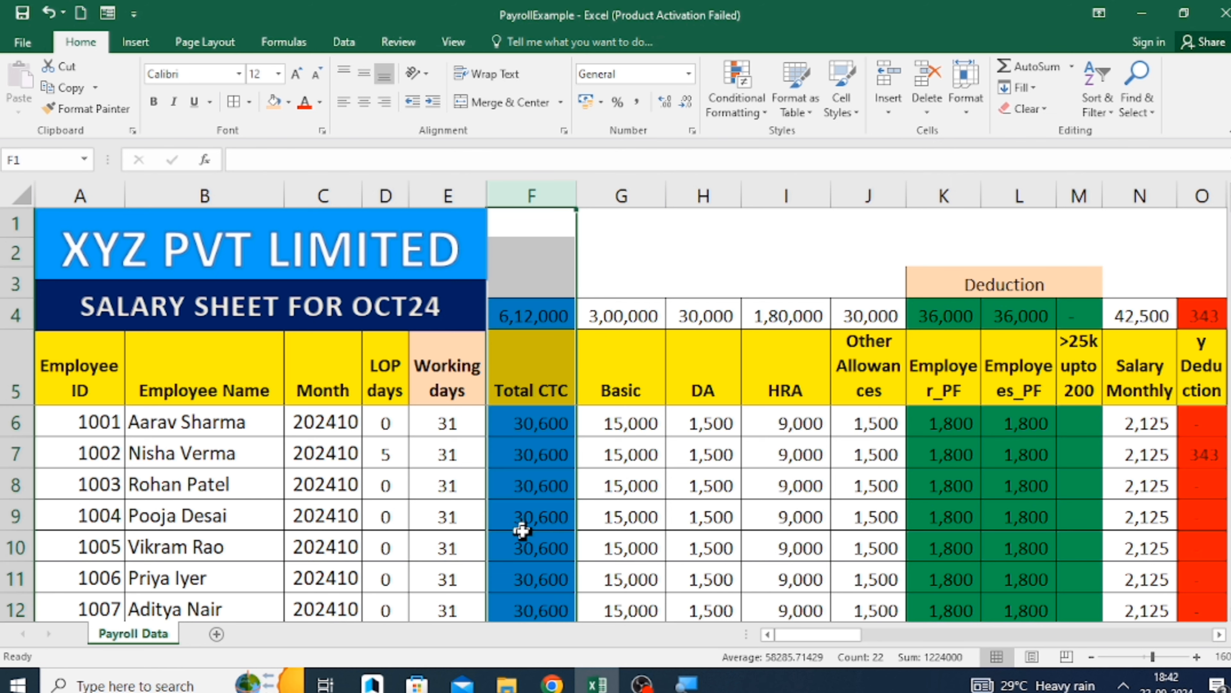
pyautogui.hotkey('ctrl', 'shift', '+')
pyautogui.click(525, 369)
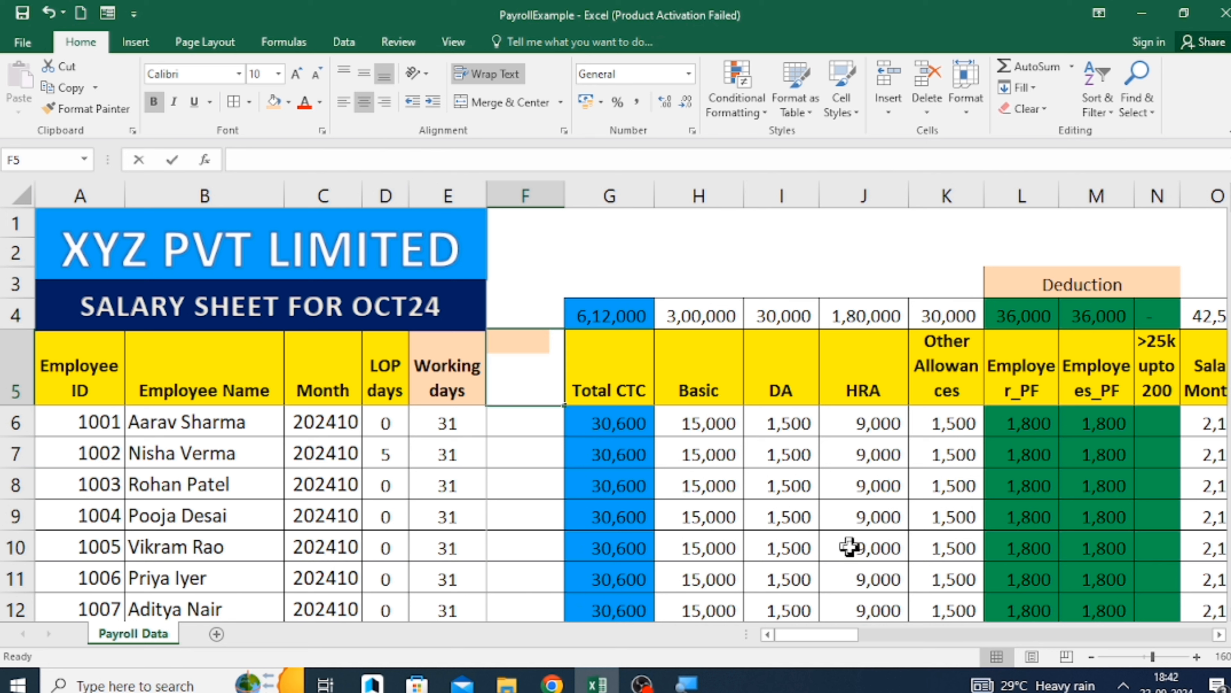
pyautogui.write('Depart')
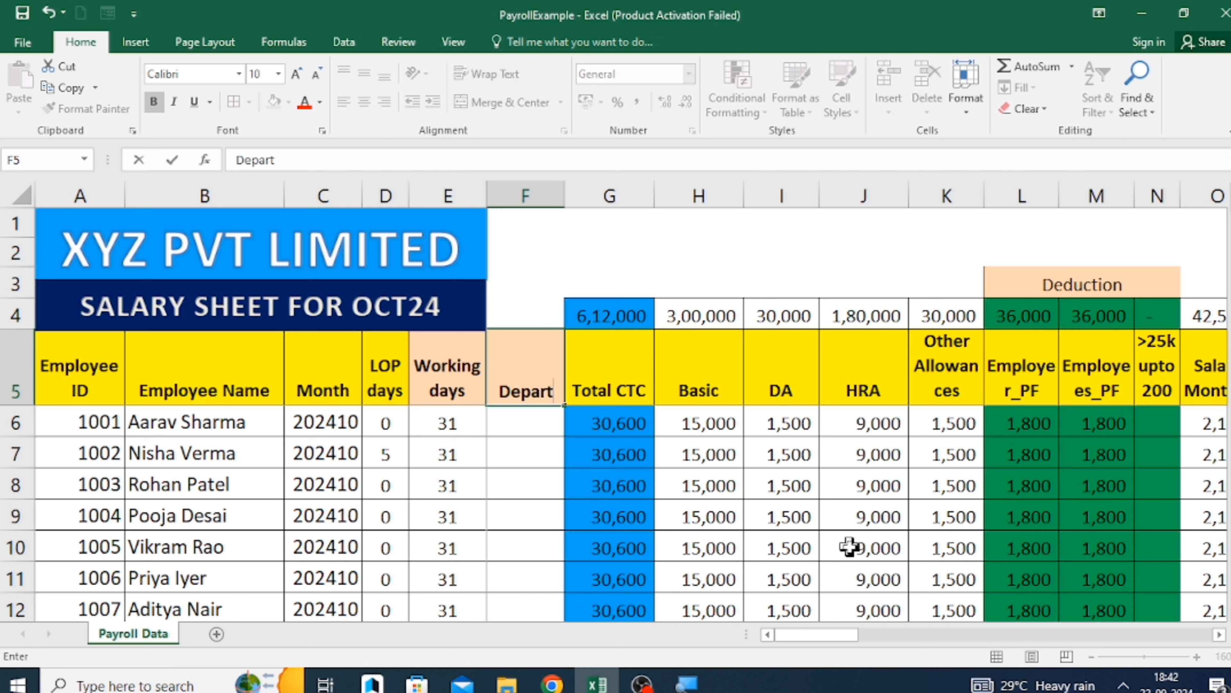
pyautogui.write('ment')
pyautogui.press('Return')
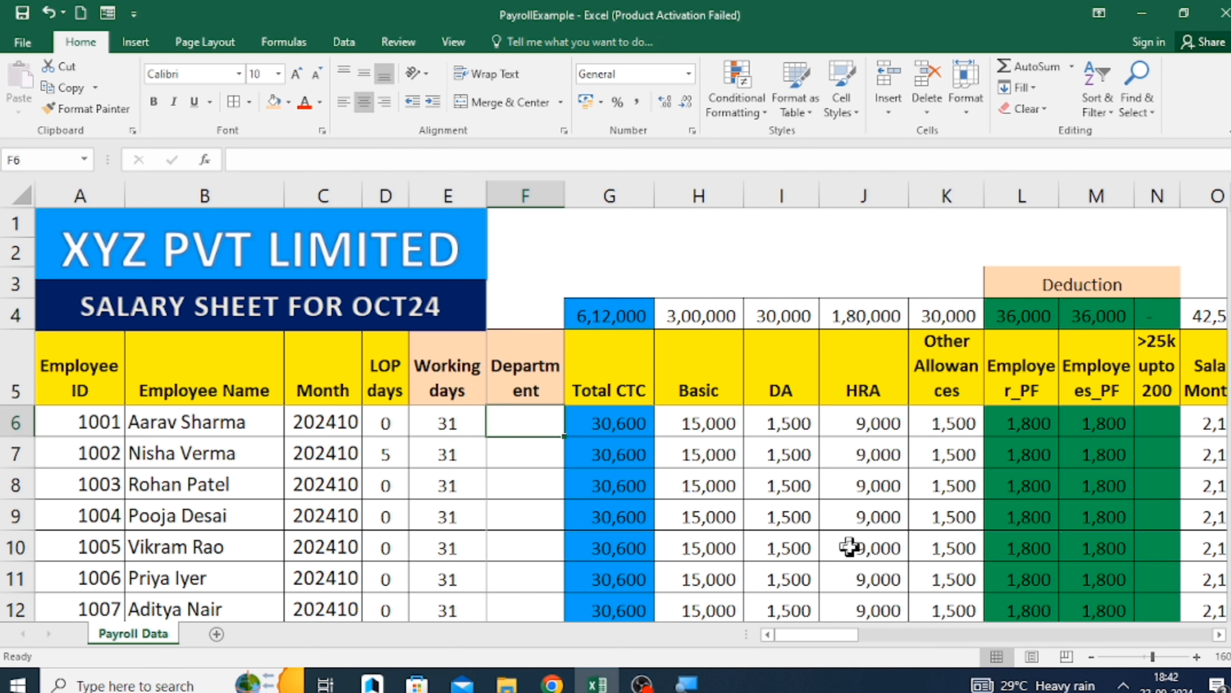
# Enter Accounts in F6, HR in F7 and Tech in F8 as the first three employees' departments.
pyautogui.write('A')
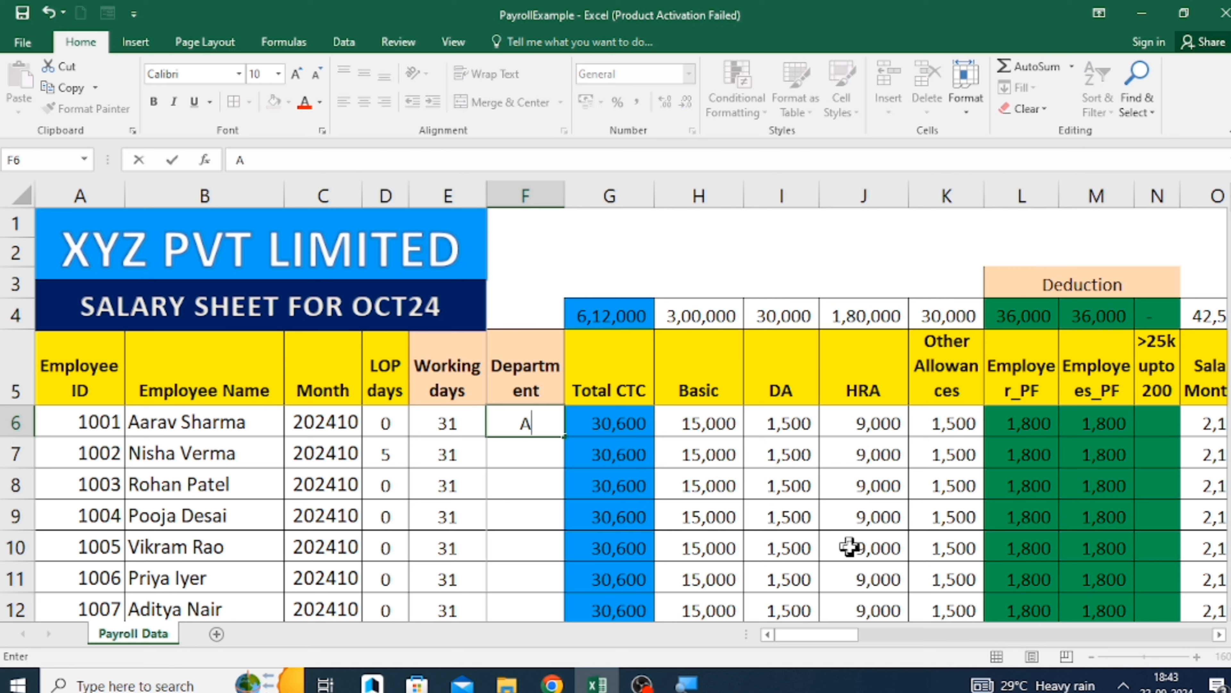
pyautogui.write('ccounts')
pyautogui.press('Return')
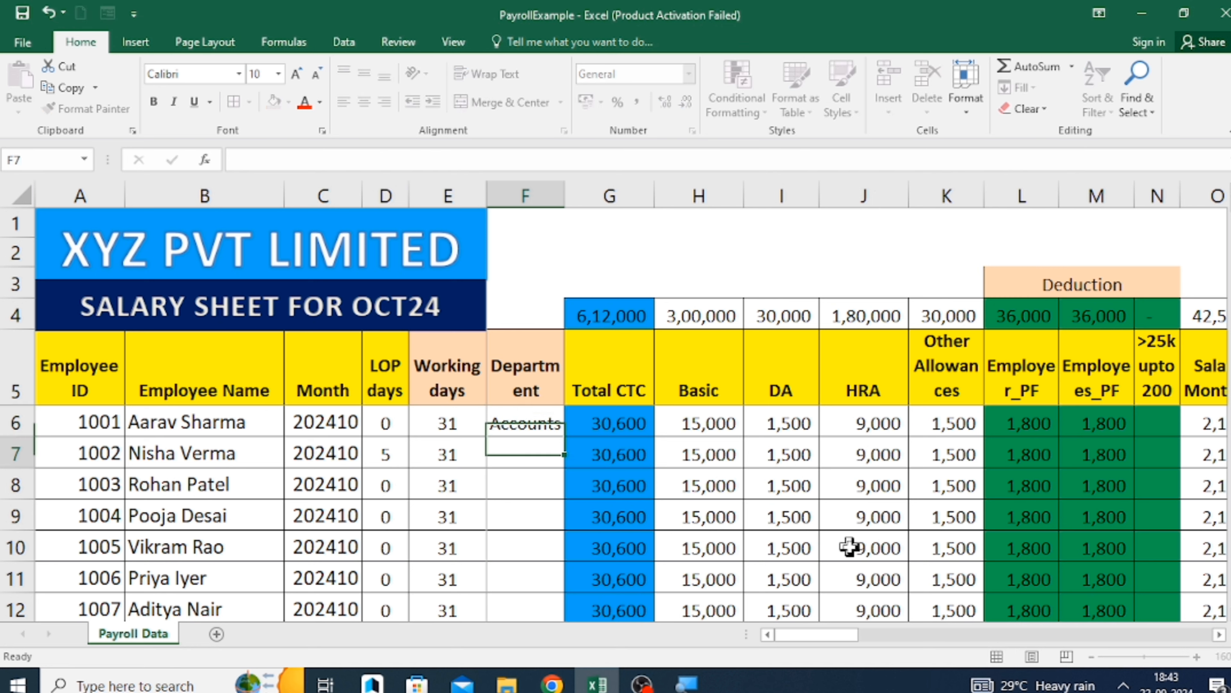
pyautogui.write('HR')
pyautogui.press('Return')
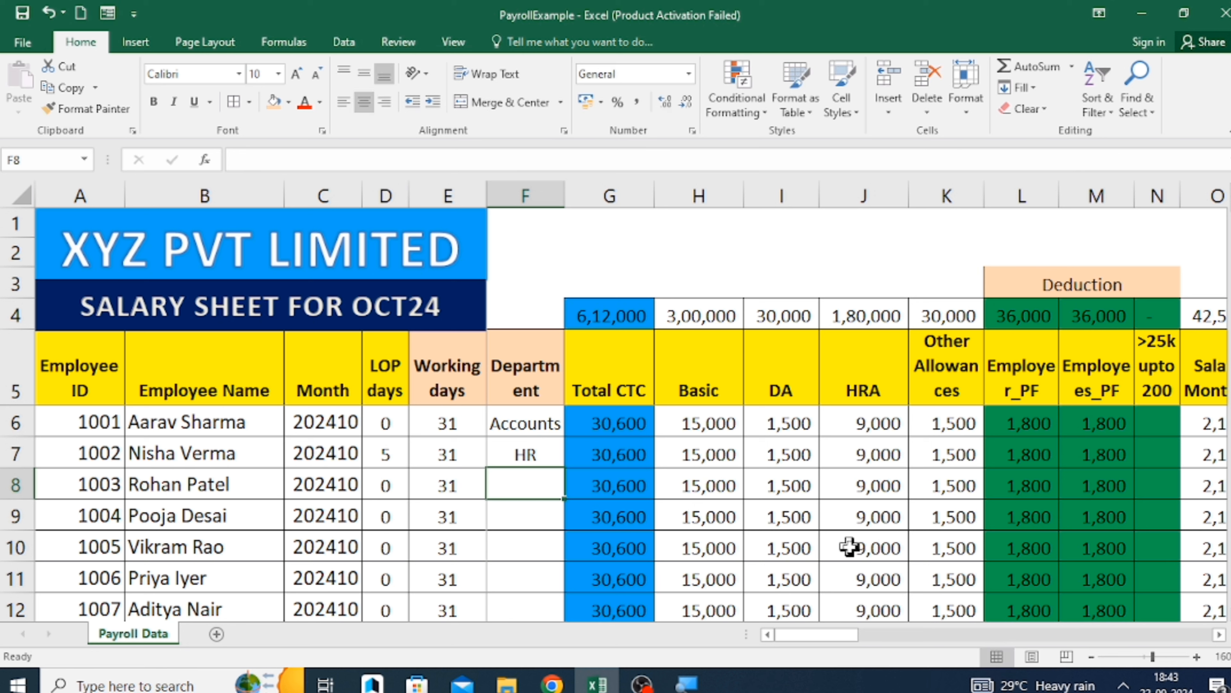
pyautogui.write('tech')
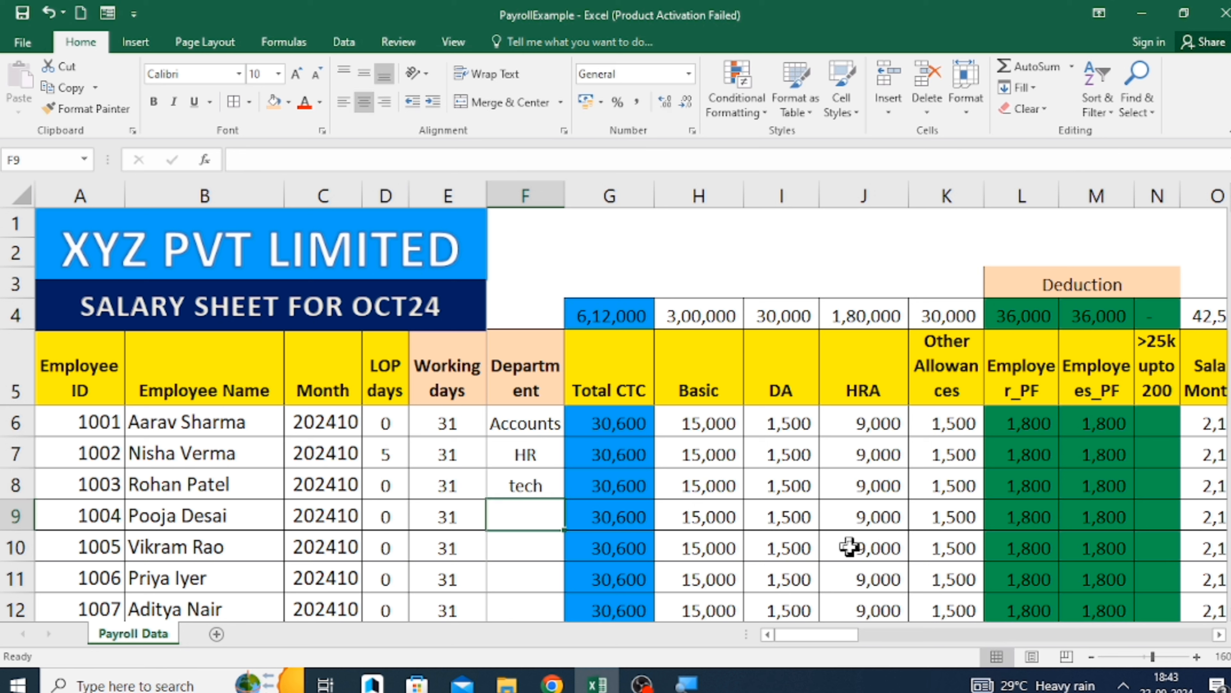
pyautogui.press('Up')
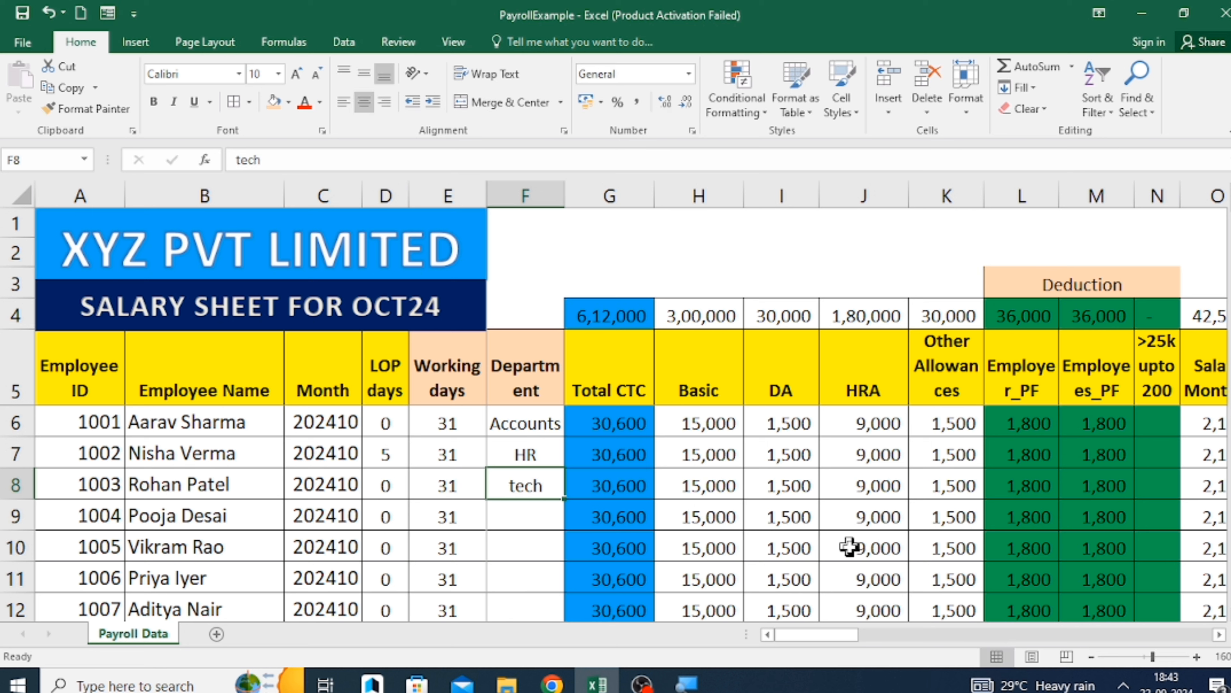
pyautogui.write('Tech')
pyautogui.press('Return')
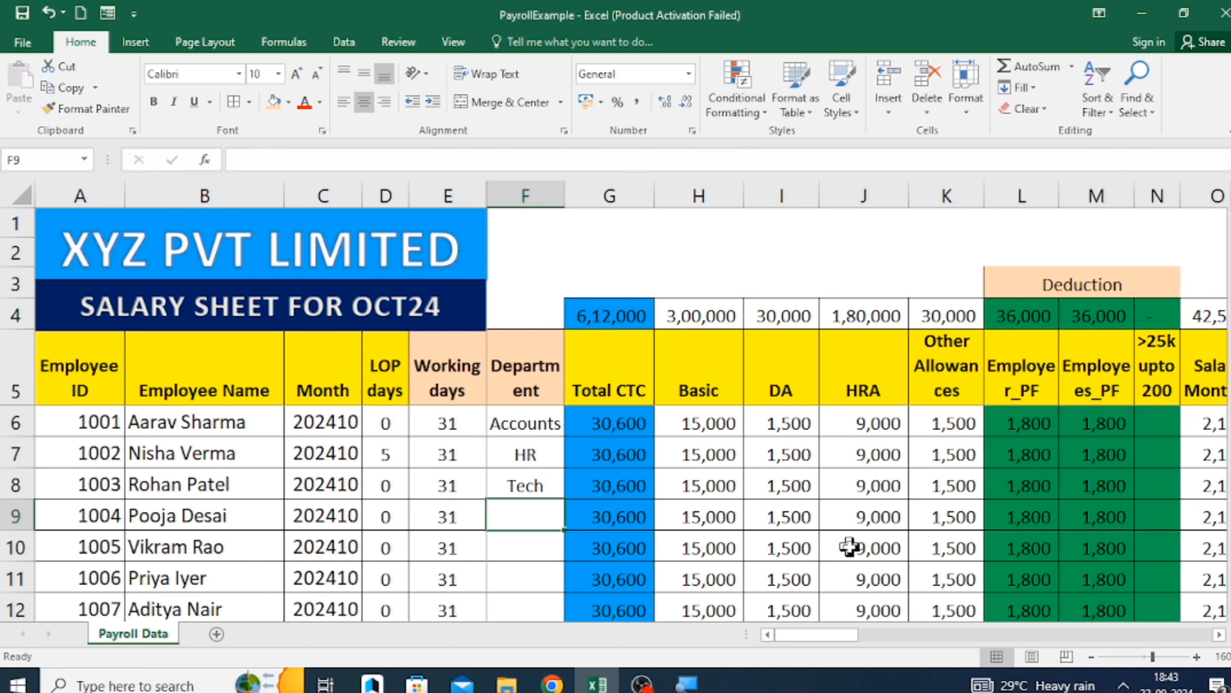
# Fill the department sequence in F6:F8 down through F25 for the remaining employees.
pyautogui.press('Up')
pyautogui.press('Up')
pyautogui.press('Up')
pyautogui.hotkey('shift', 'Down')
pyautogui.hotkey('shift', 'Down')
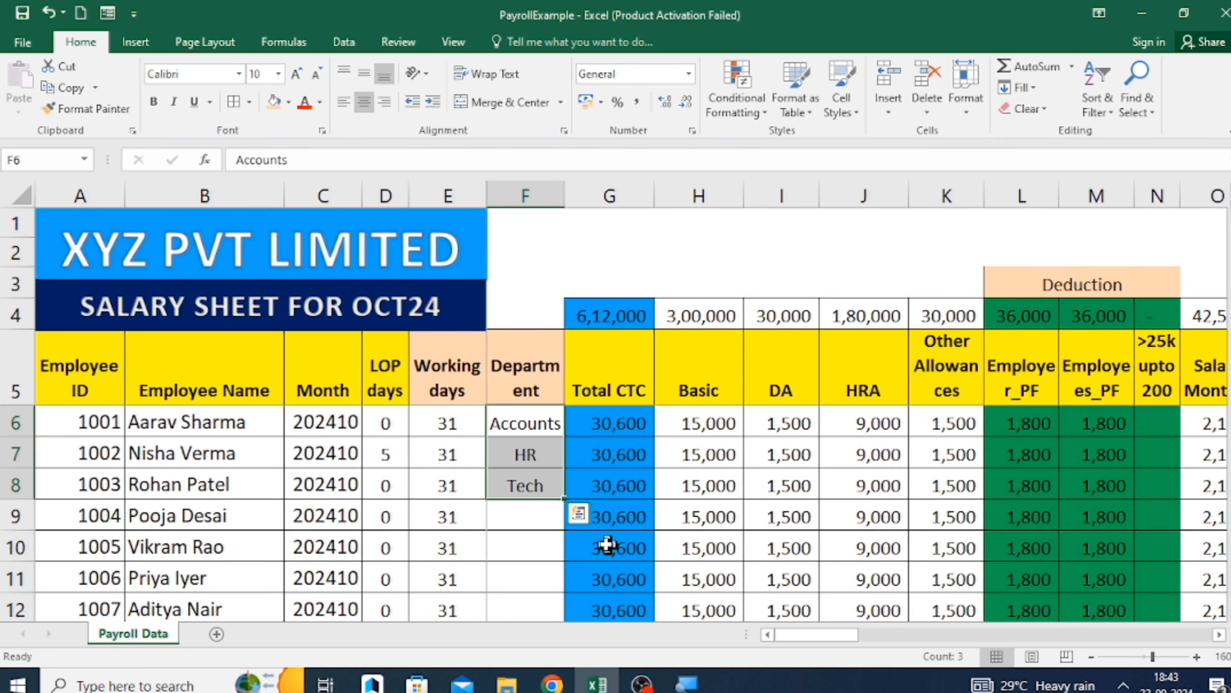
pyautogui.moveTo(565, 498); pyautogui.dragTo(568, 497)
pyautogui.doubleClick(567, 497)
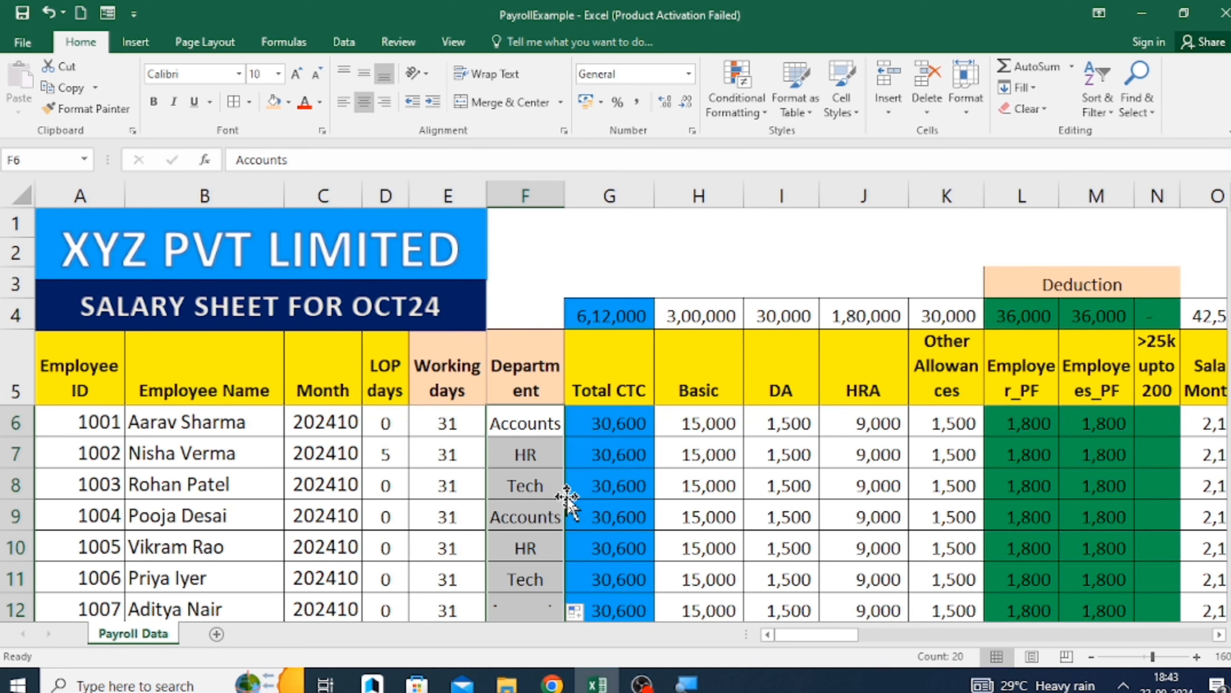
pyautogui.scroll(-12, 567, 497)
pyautogui.scroll(12, 565, 497)
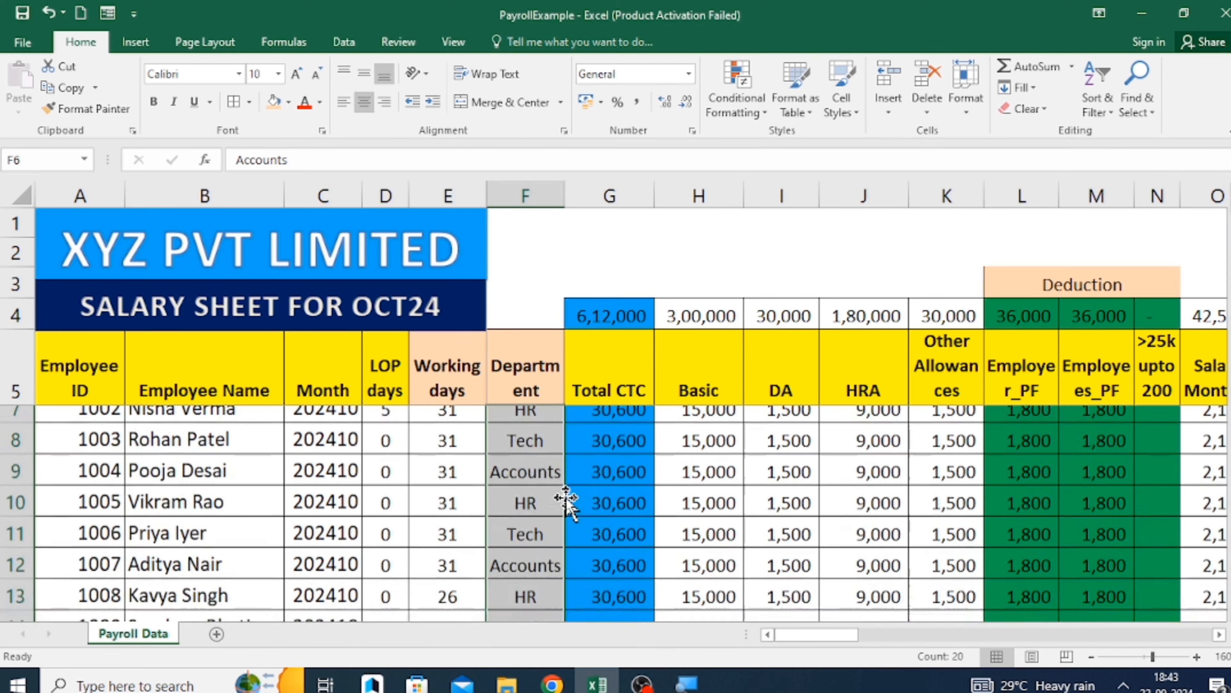
# Widen column F so the Department header fits on one line, and check the department entry in row 15.
pyautogui.click(522, 511)
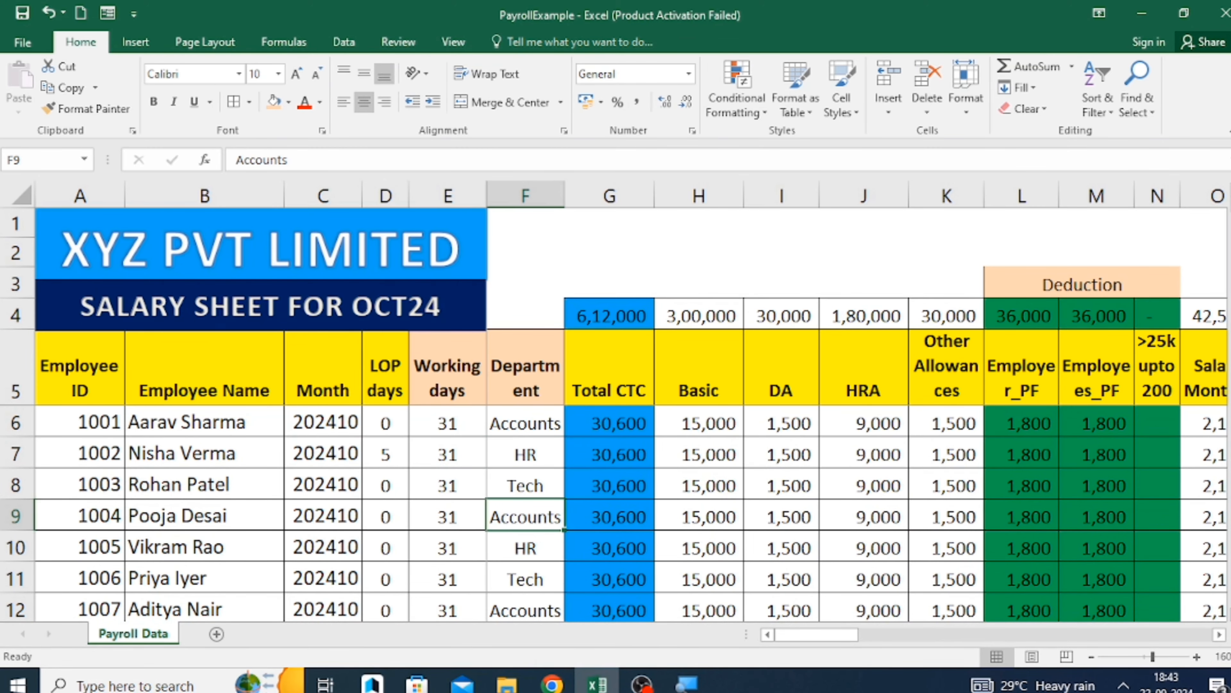
pyautogui.scroll(-3, 1206, 601)
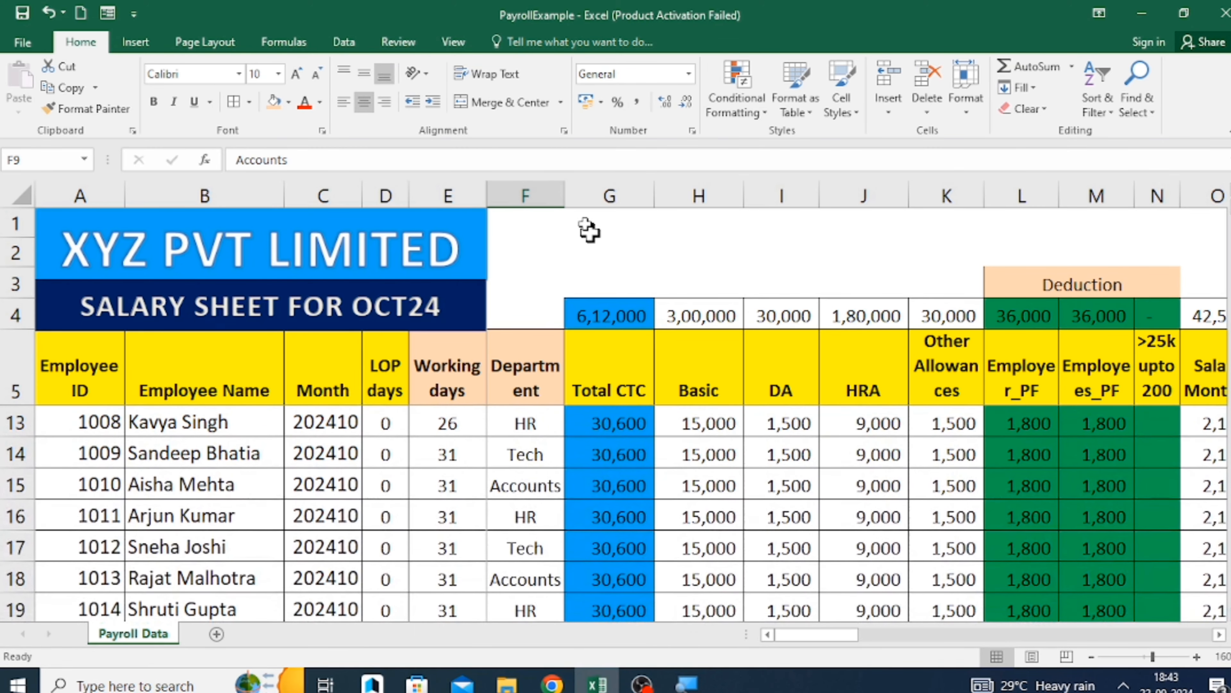
pyautogui.moveTo(565, 193); pyautogui.dragTo(592, 193)
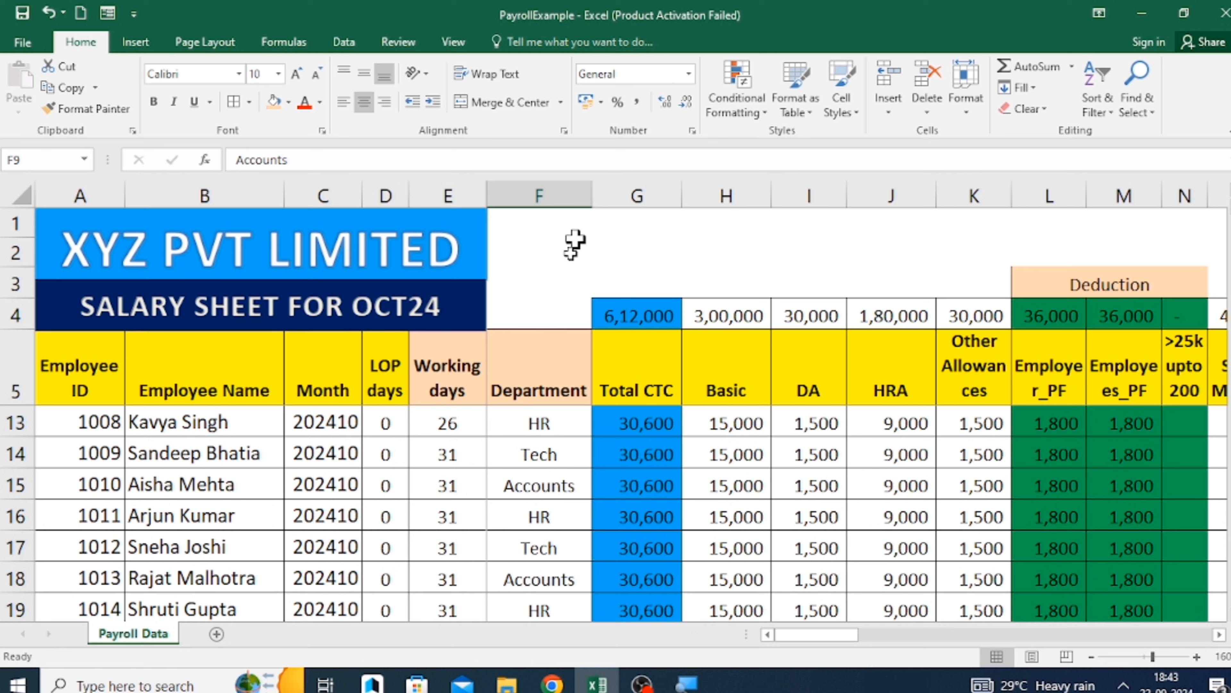
pyautogui.click(194, 504)
pyautogui.click(234, 482)
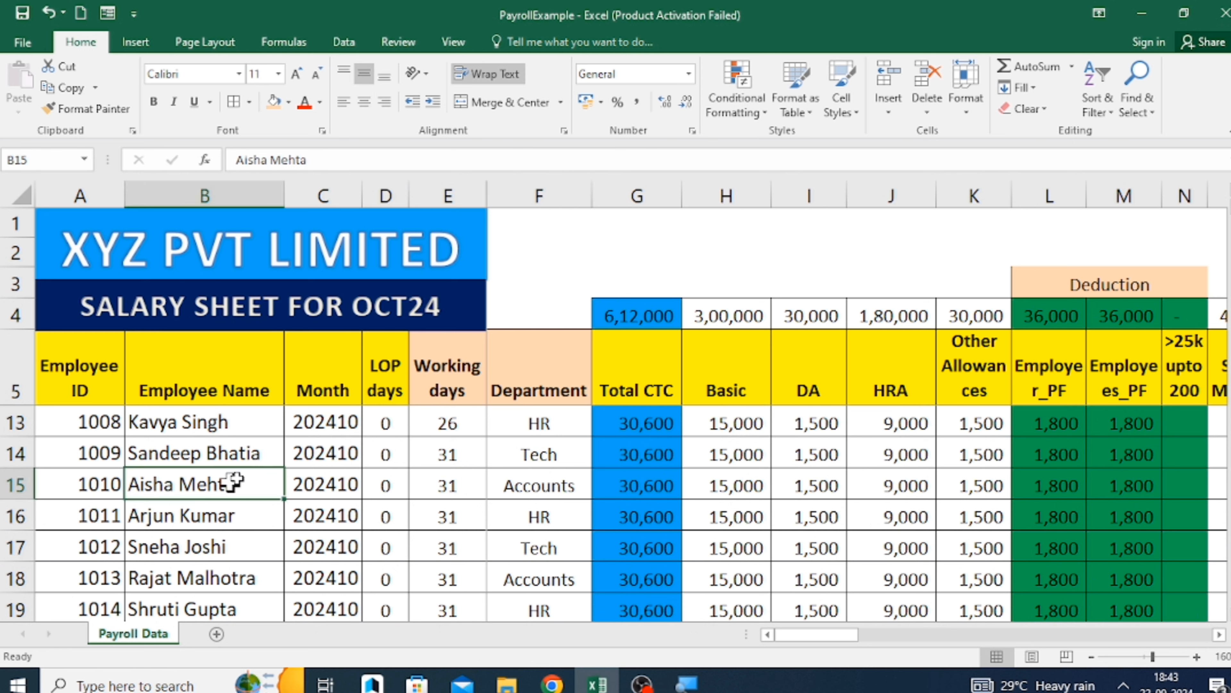
pyautogui.click(529, 479)
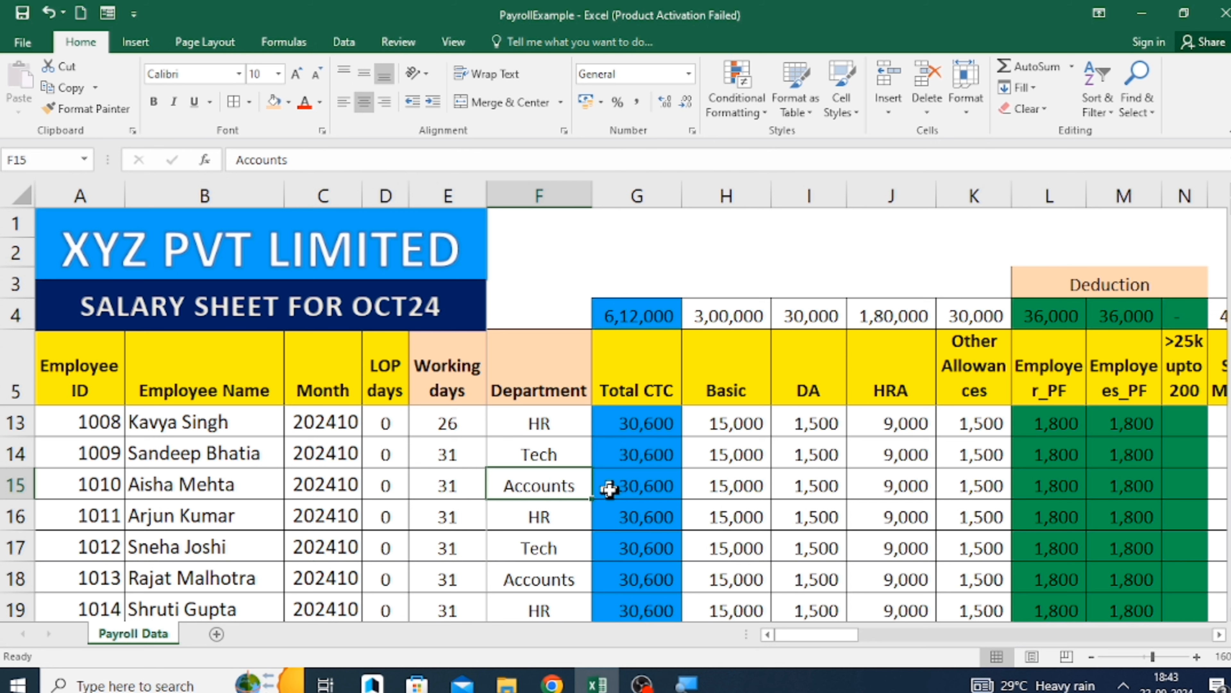
pyautogui.scroll(3, 609, 489)
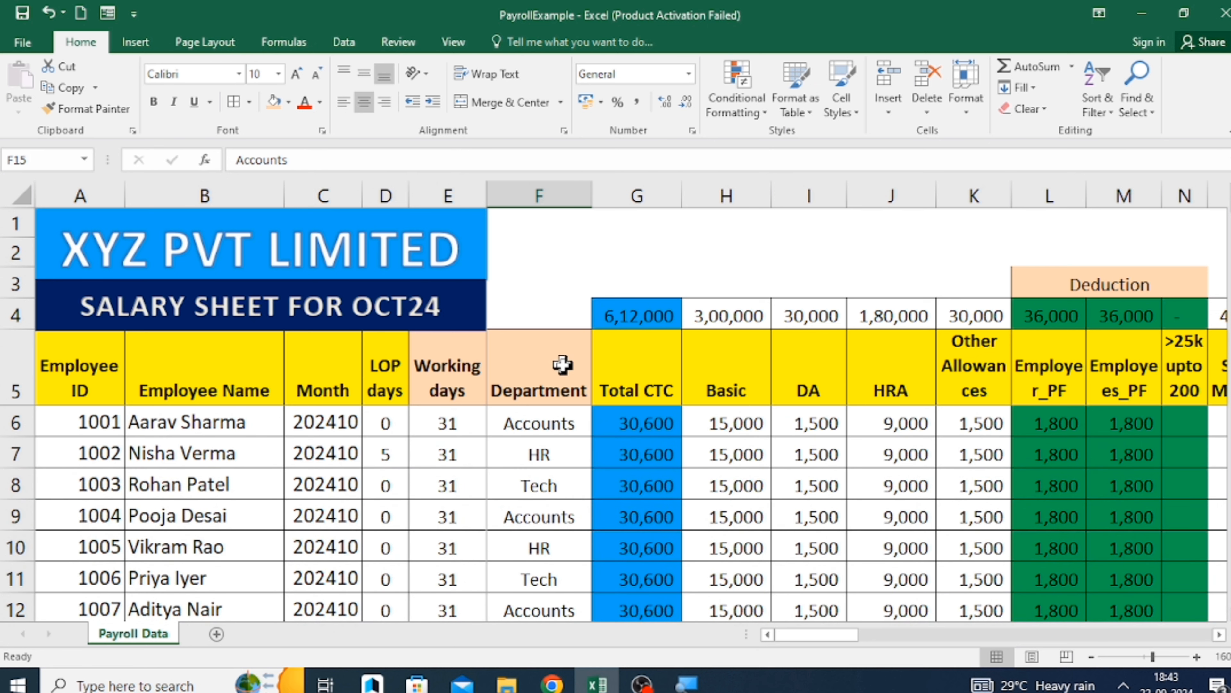
# Examine the Total CTC column's header and the formulas in G6 and G7 alongside the first employee's details.
pyautogui.click(561, 364)
pyautogui.press('Right')
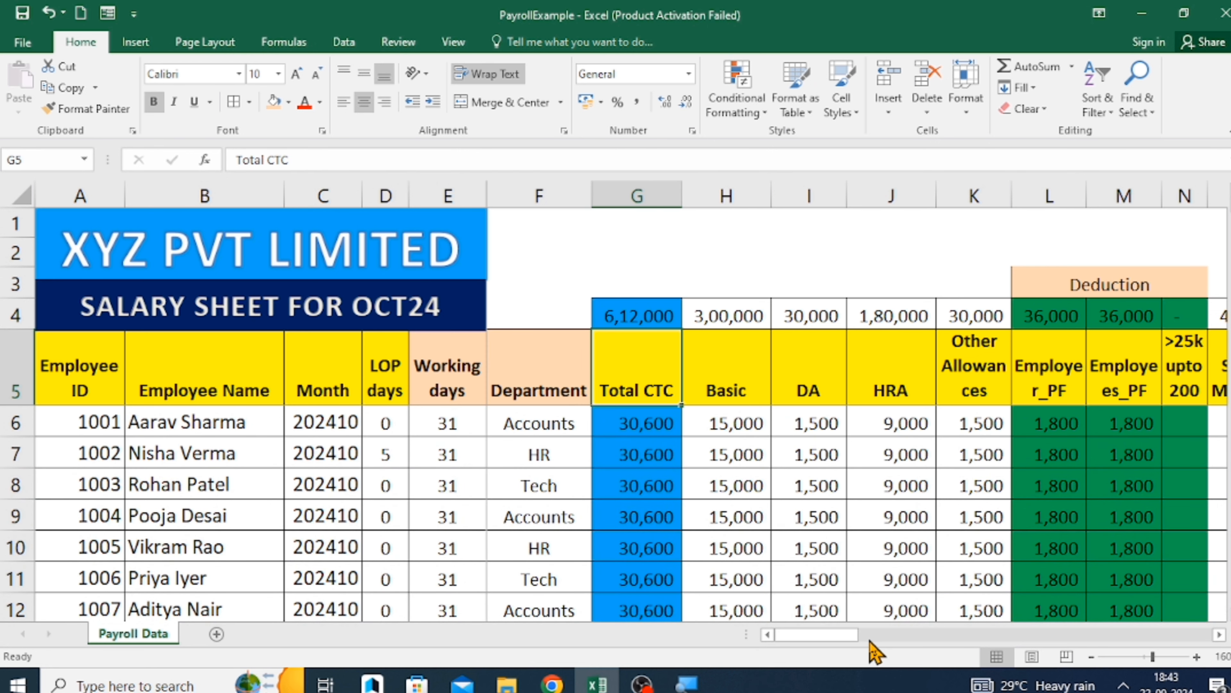
pyautogui.press('Down')
pyautogui.press('Down')
pyautogui.press('Up')
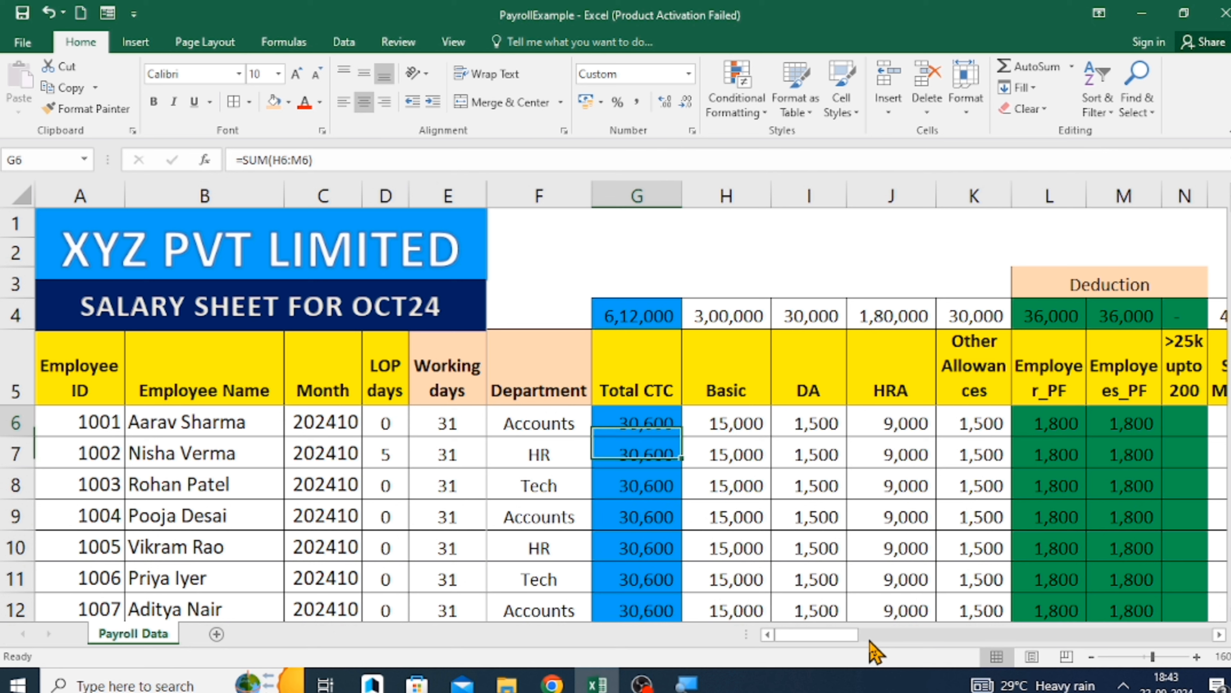
pyautogui.press('Down')
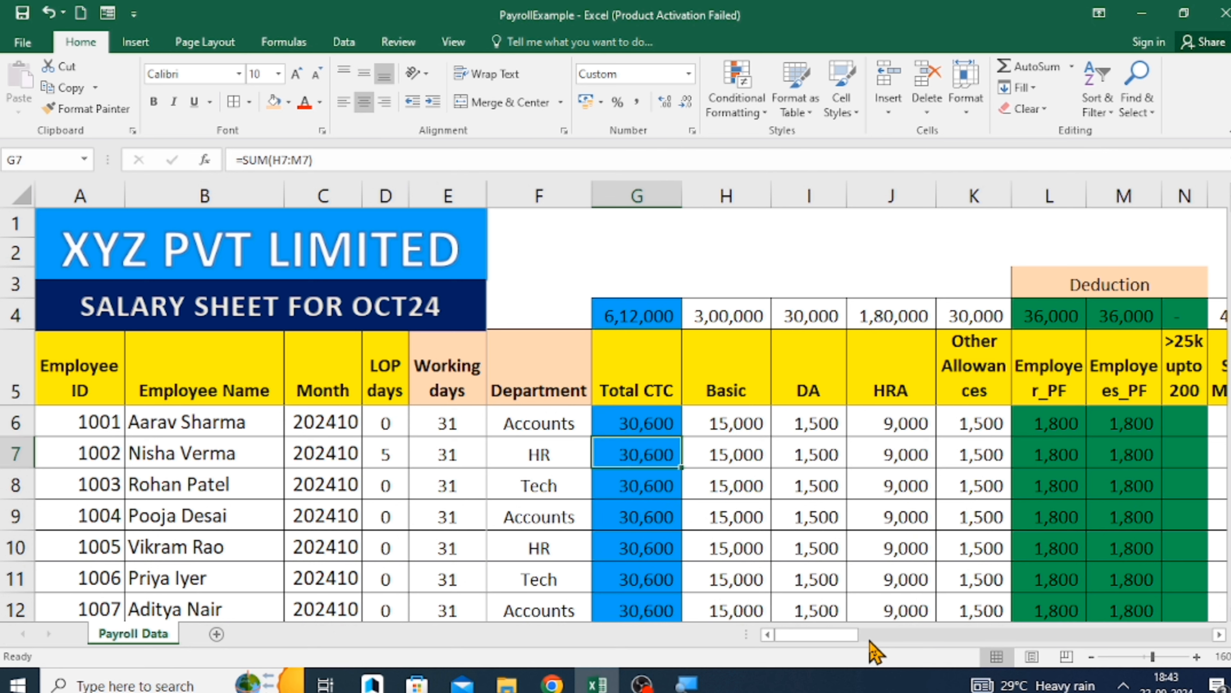
pyautogui.press('Up')
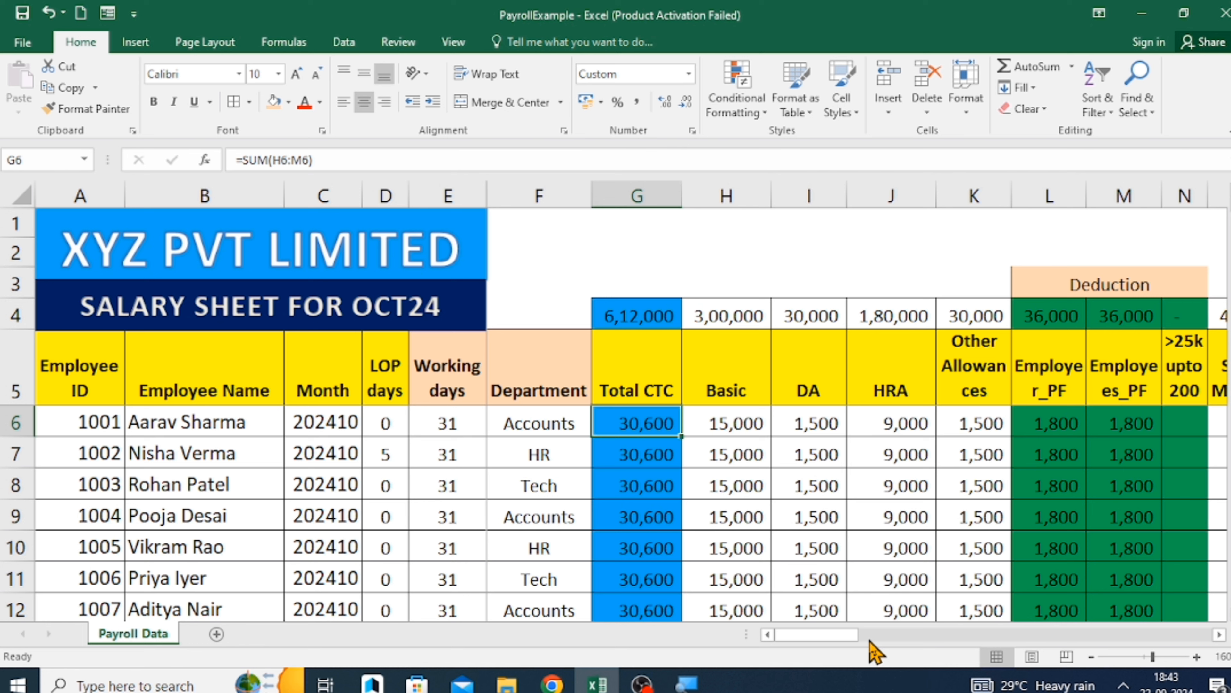
pyautogui.press('Left')
pyautogui.press('Left')
pyautogui.press('Left')
pyautogui.press('Left')
pyautogui.press('Left')
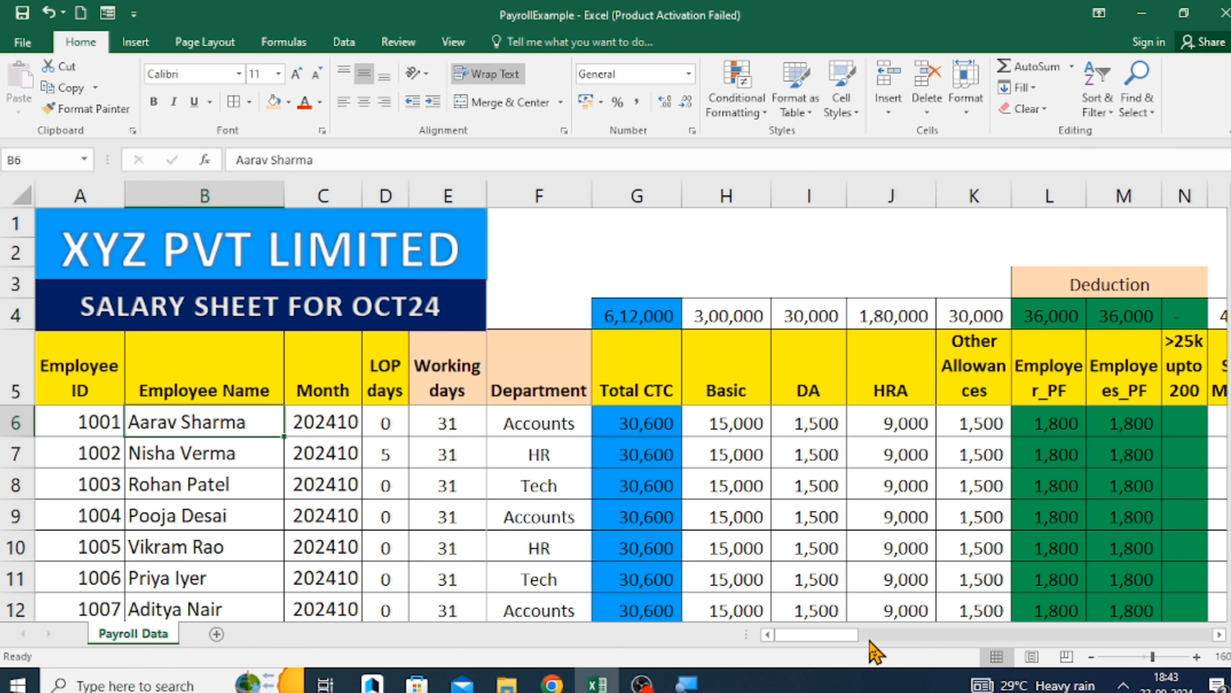
pyautogui.press('Right')
pyautogui.press('Right')
pyautogui.press('Right')
pyautogui.press('Right')
pyautogui.press('Right')
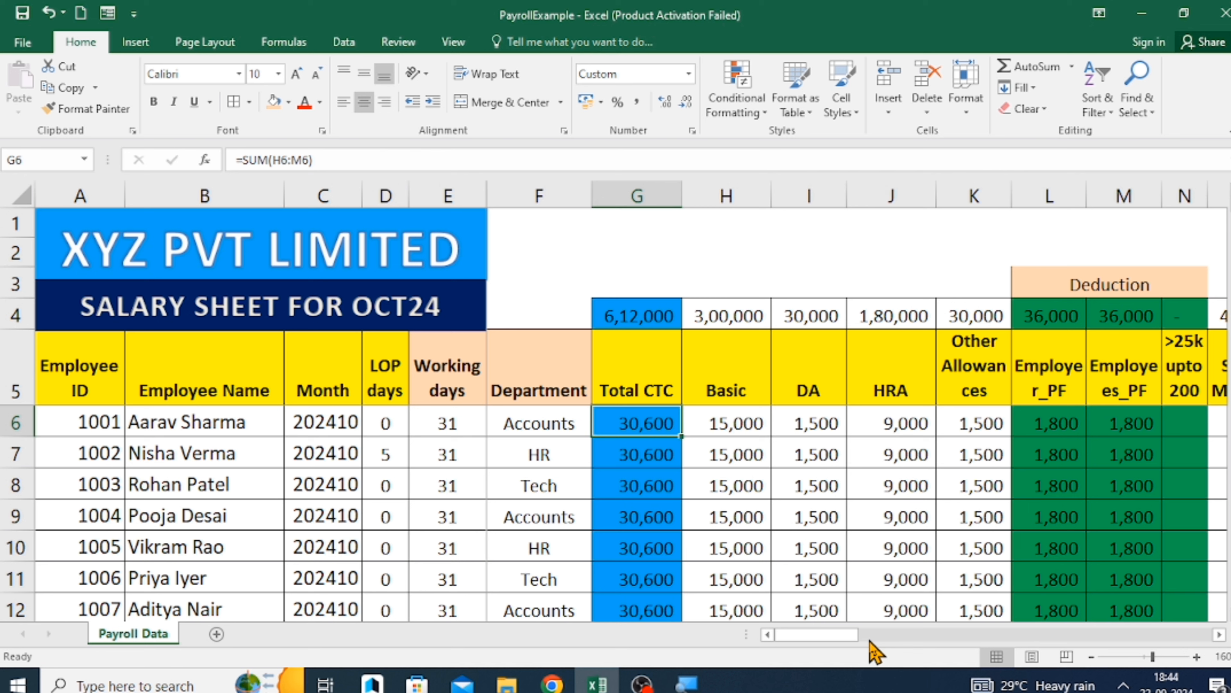
# Enter the notes "What is to be paid" in G1 and "What is deduction" in G2.
pyautogui.press('Up')
pyautogui.press('Up')
pyautogui.press('Up')
pyautogui.press('Up')
pyautogui.press('Up')
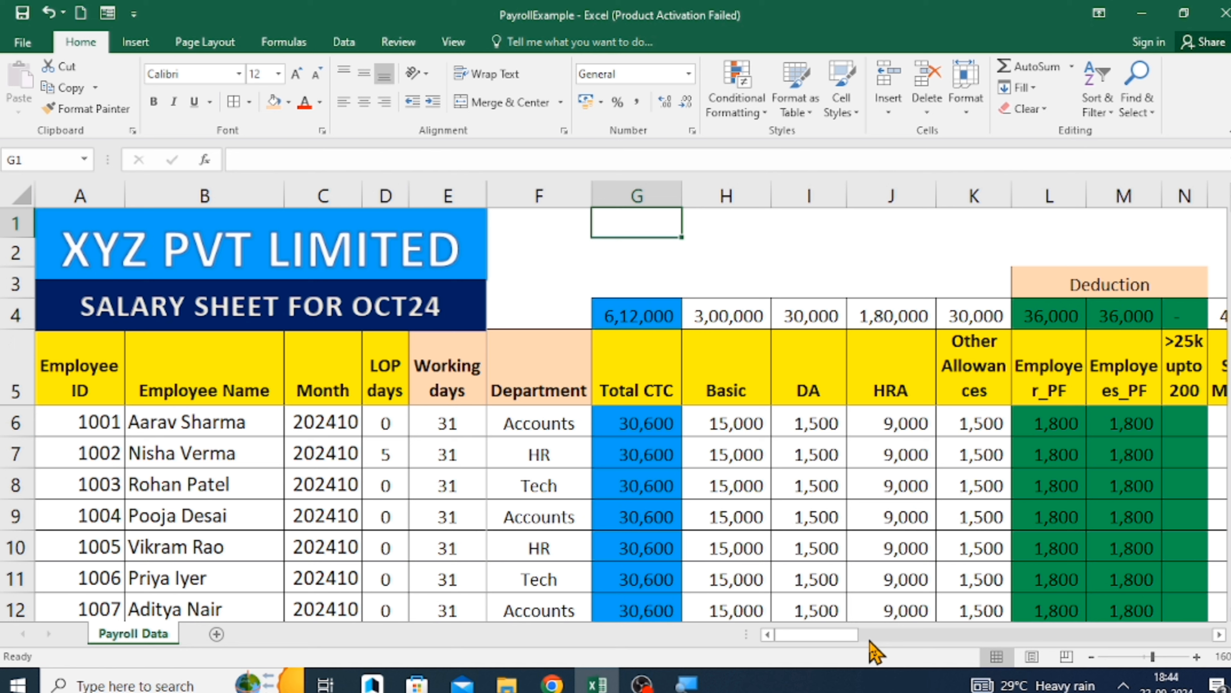
pyautogui.write('Wht')
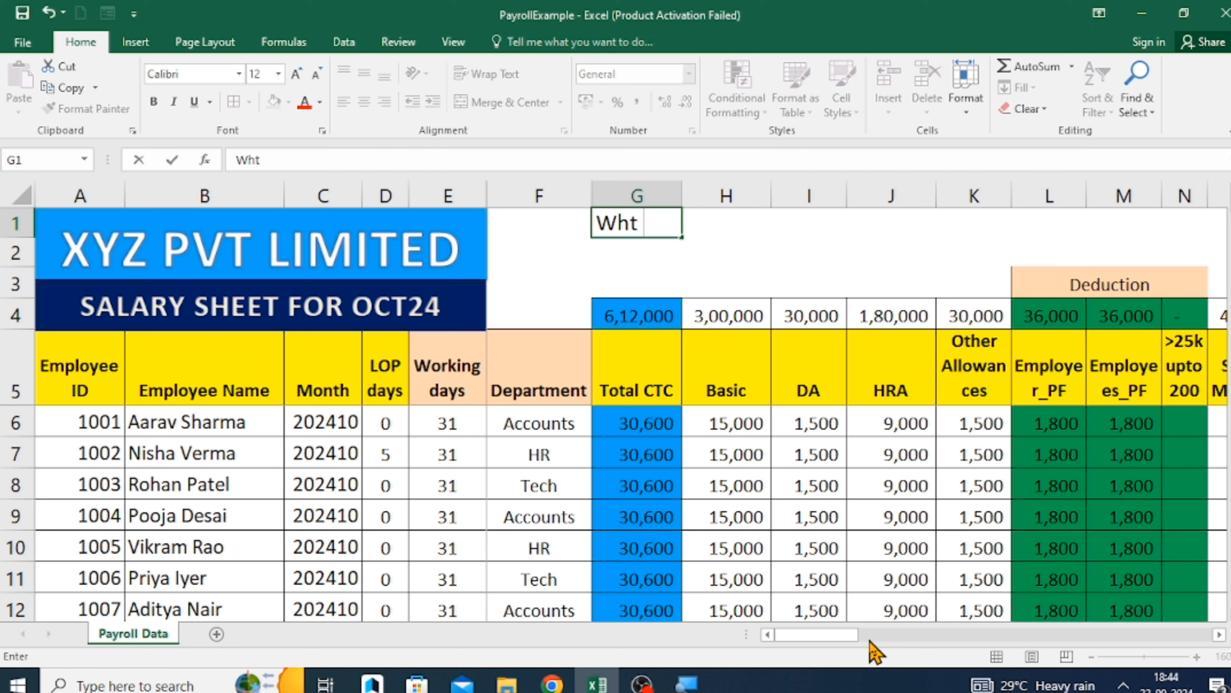
pyautogui.press('BackSpace')
pyautogui.write('at is to be paid')
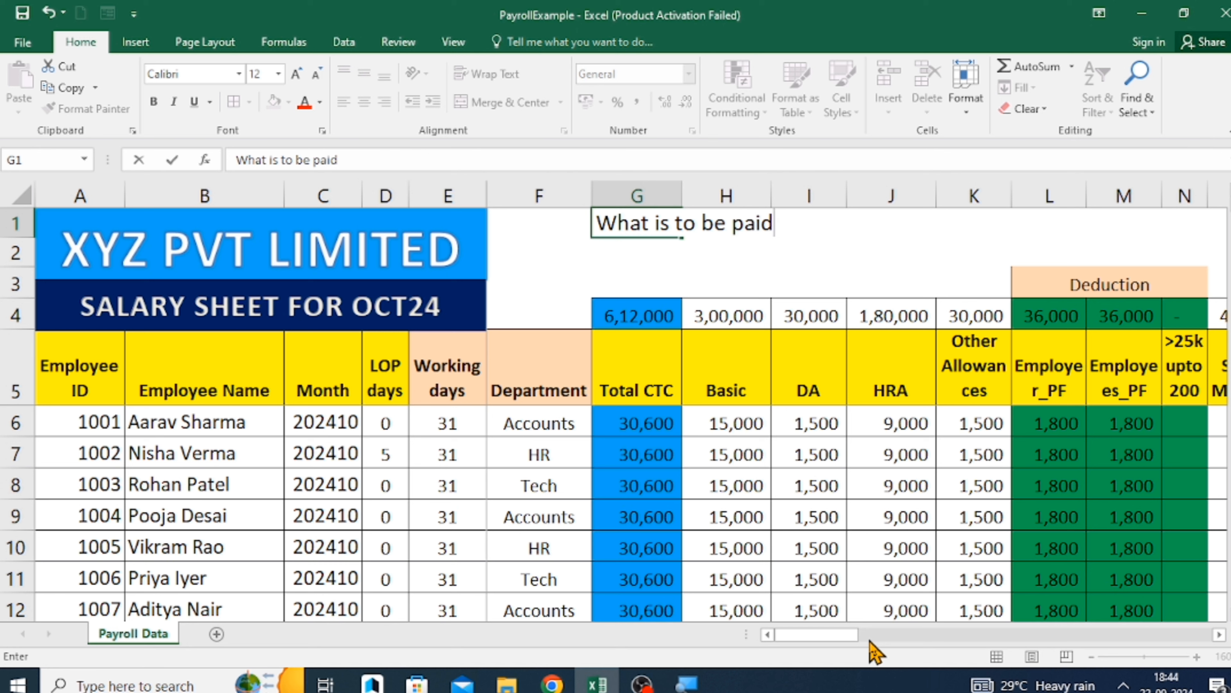
pyautogui.press('Return')
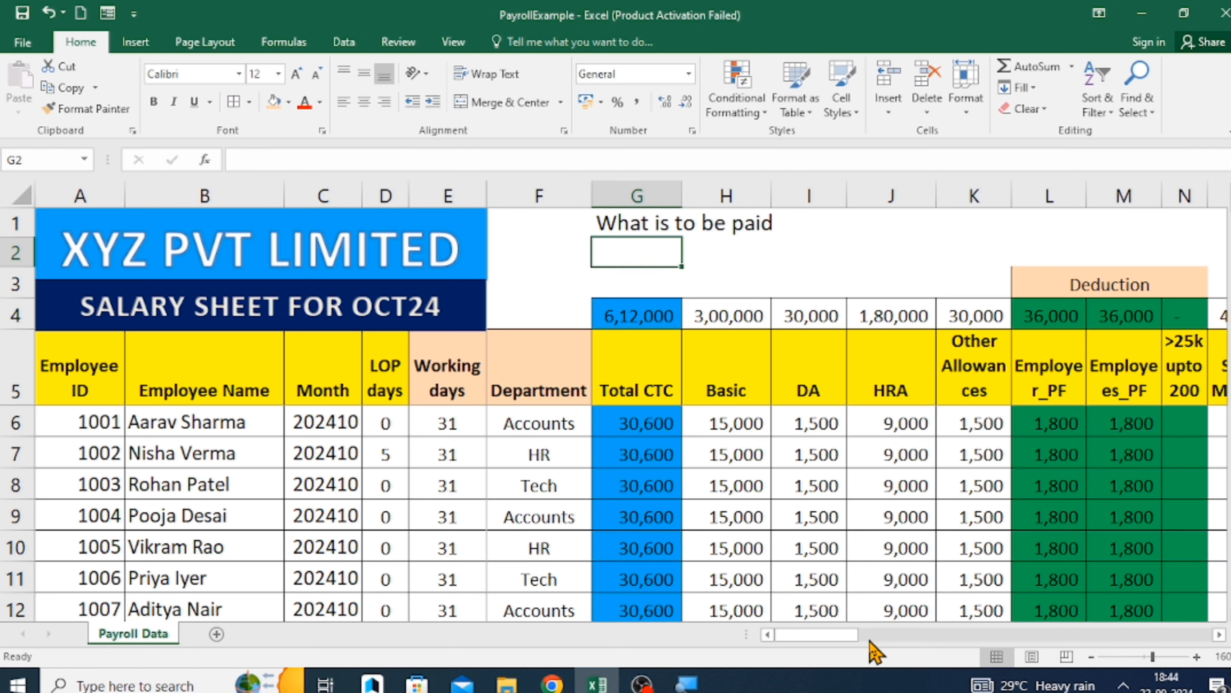
pyautogui.write('What')
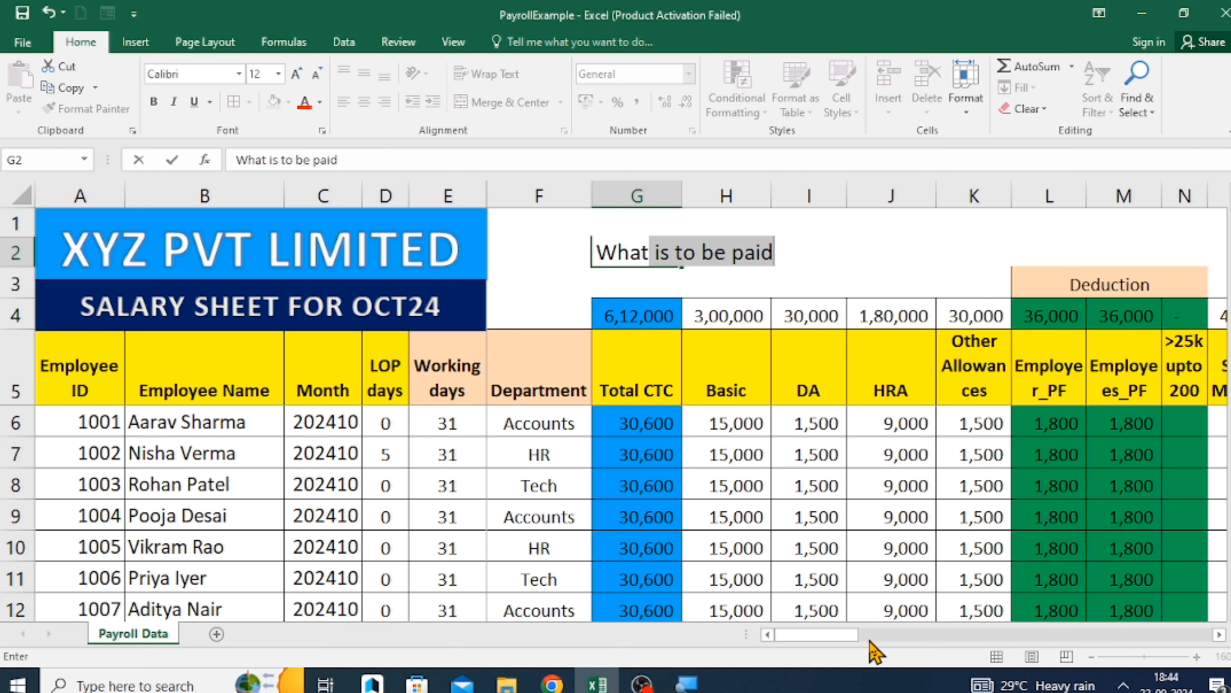
pyautogui.write(' is deduction')
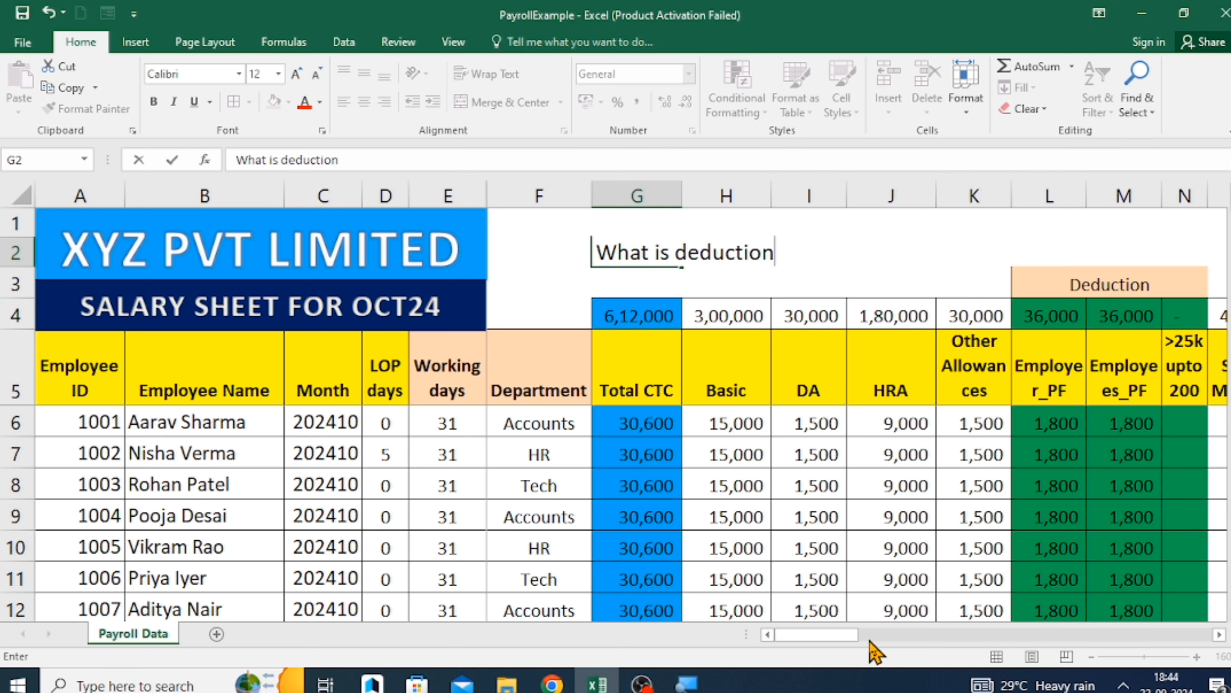
pyautogui.press('Return')
pyautogui.press('Up')
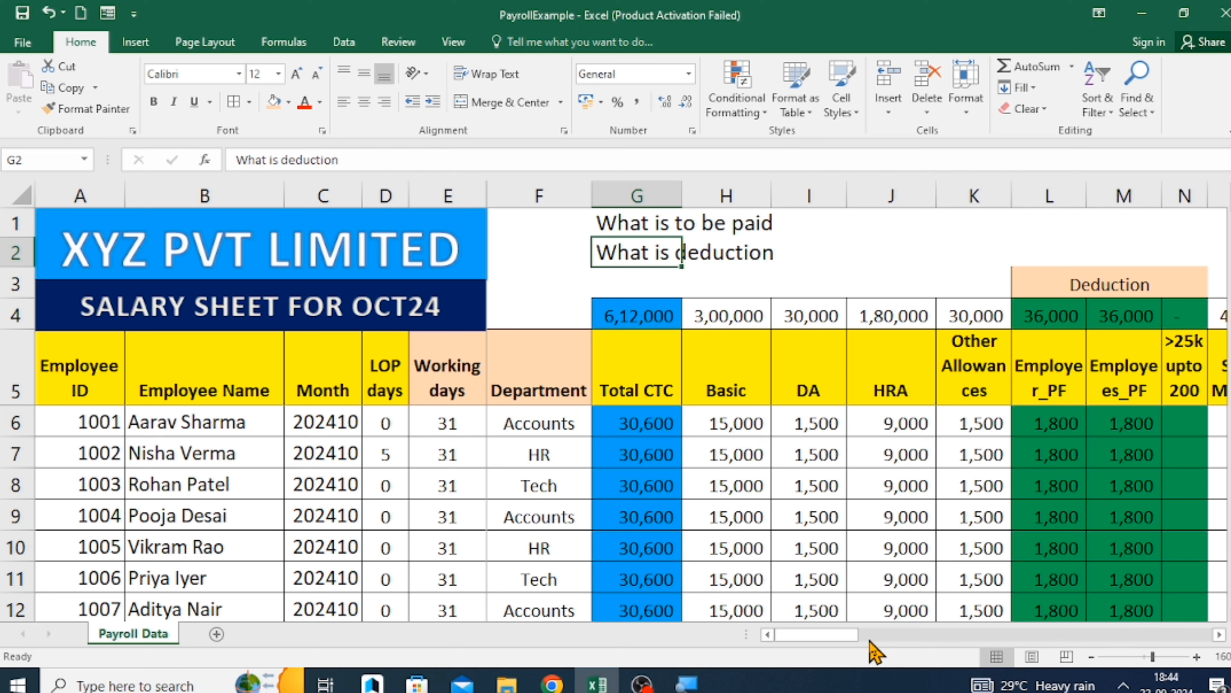
# Clear the two notes from cells G1 and G2.
pyautogui.press('Up')
pyautogui.hotkey('shift', 'Down')
pyautogui.press('Delete')
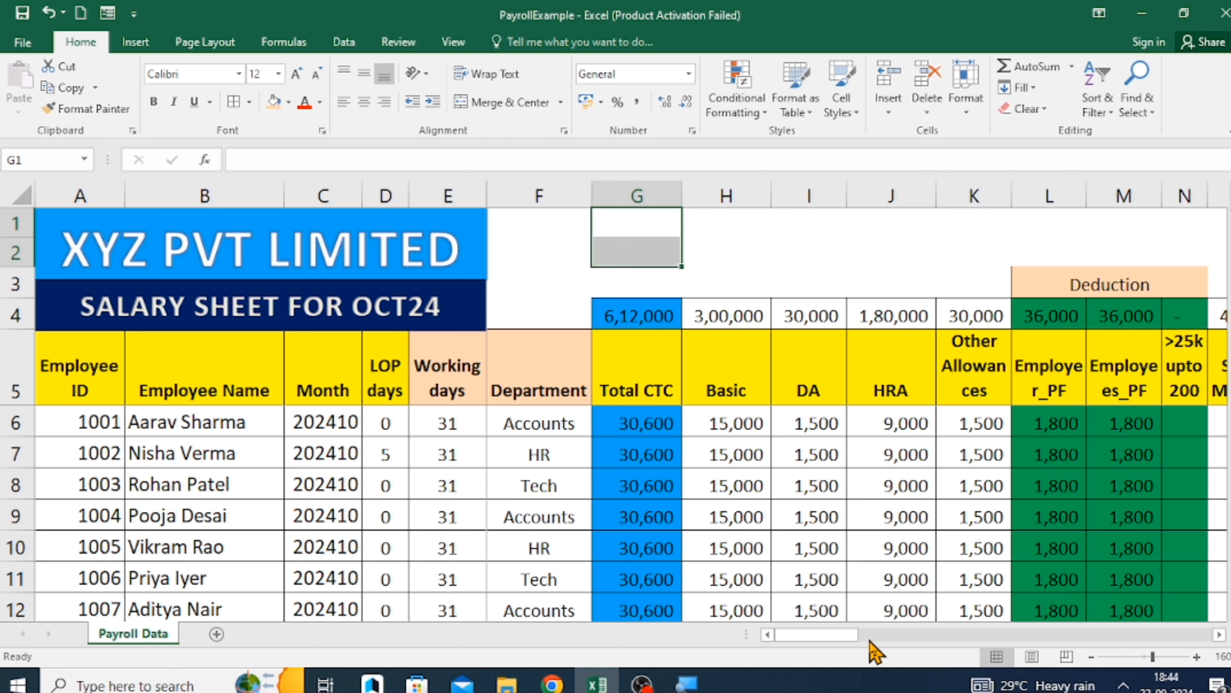
# Examine the first employee's salary components in row 6 from Total CTC through Salary Monthly, and the professional tax header in N5.
pyautogui.click(621, 374)
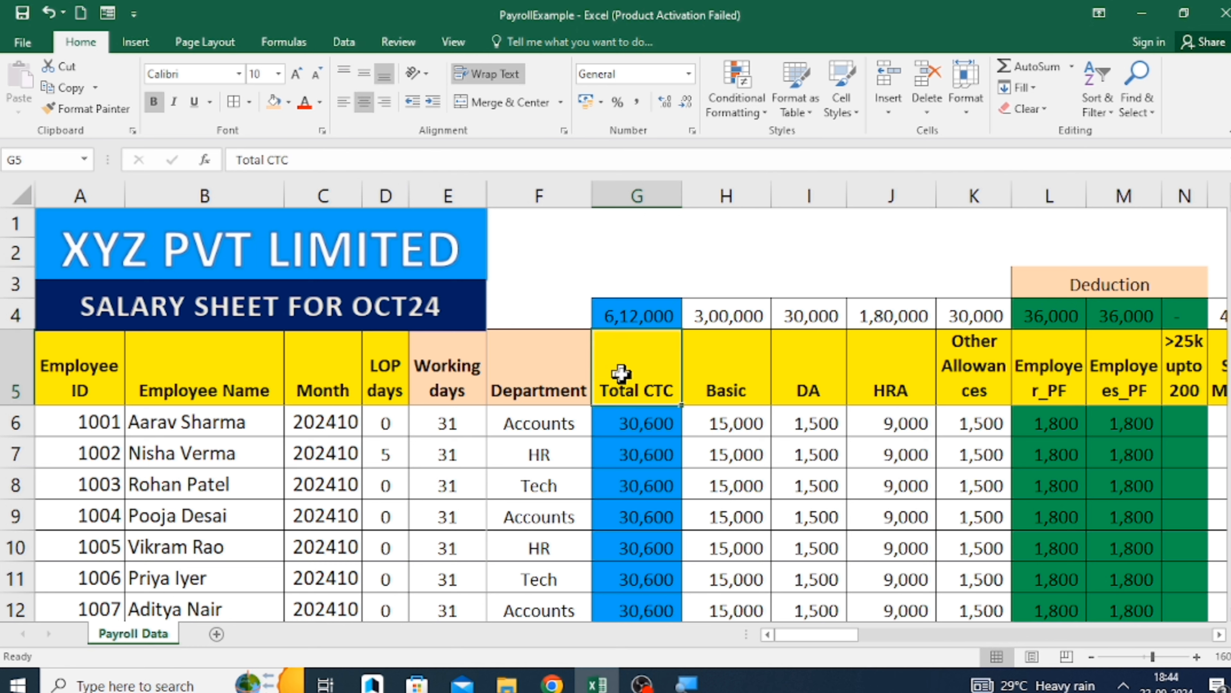
pyautogui.press('Down')
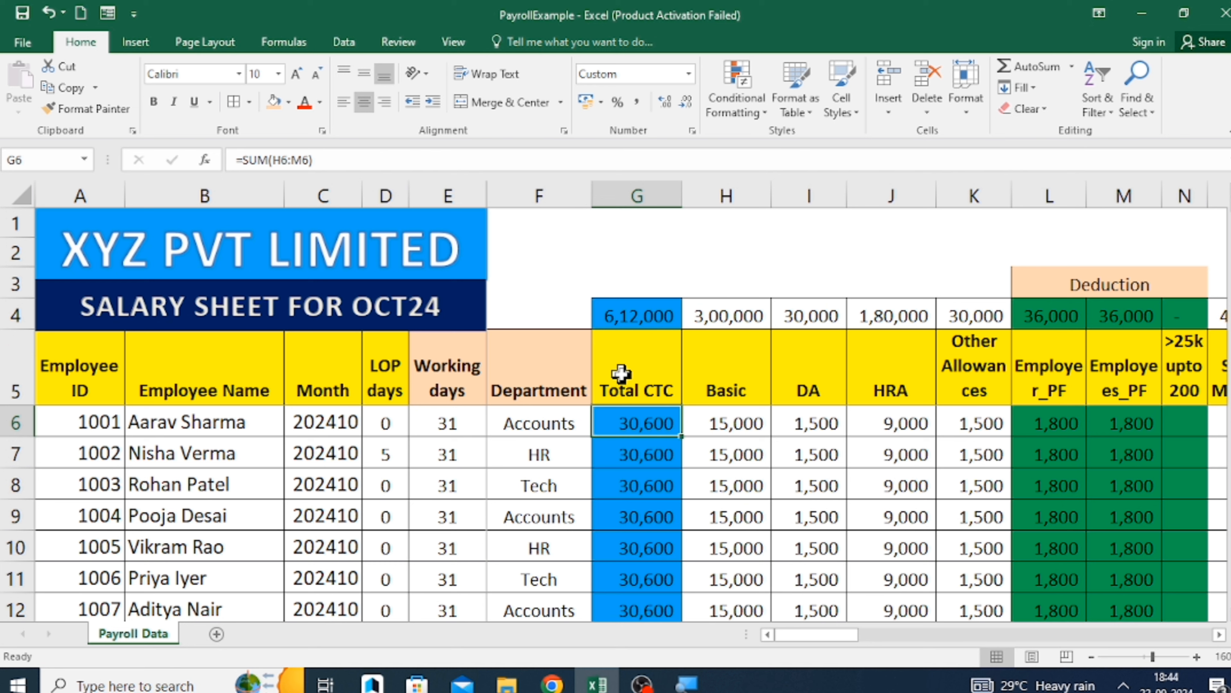
pyautogui.press('Right')
pyautogui.press('Right')
pyautogui.press('Right')
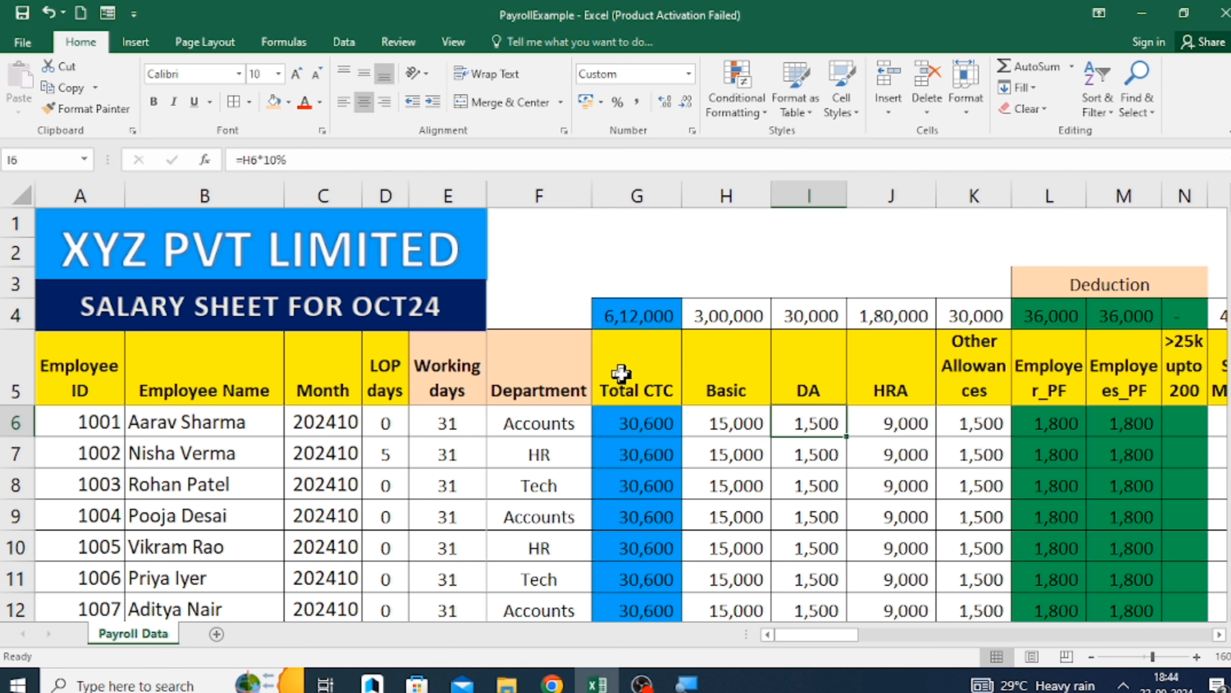
pyautogui.press('Right')
pyautogui.press('Right')
pyautogui.press('Right')
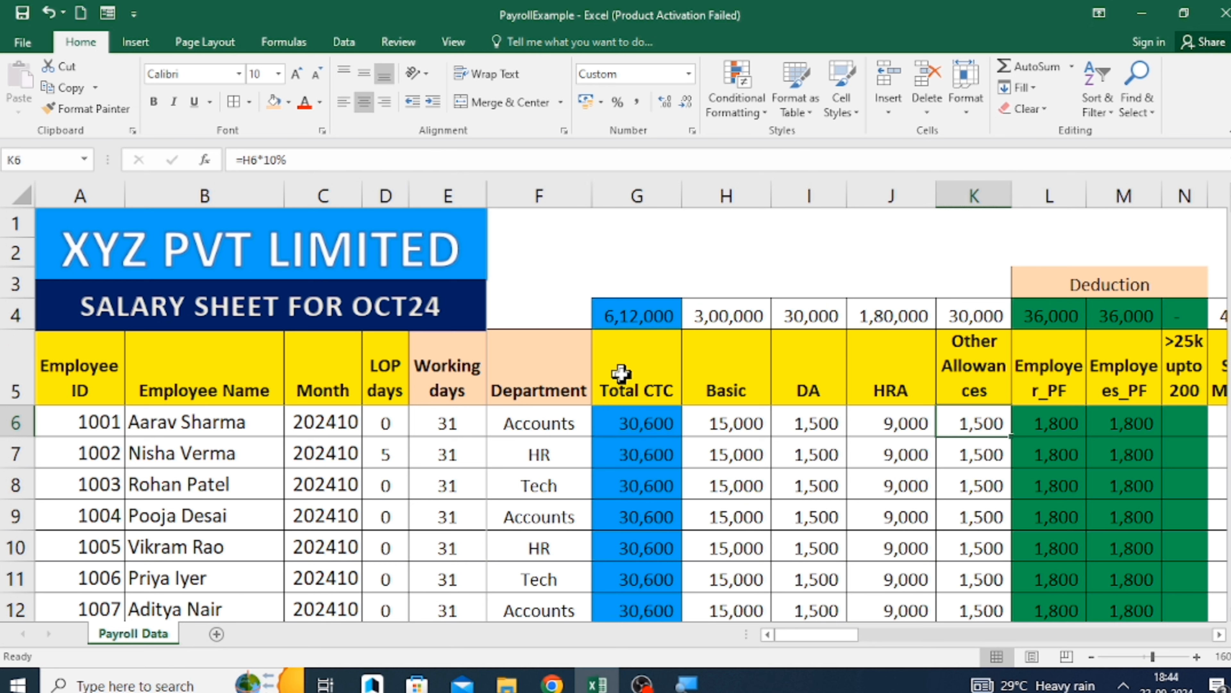
pyautogui.press('Right')
pyautogui.press('Right')
pyautogui.press('Right')
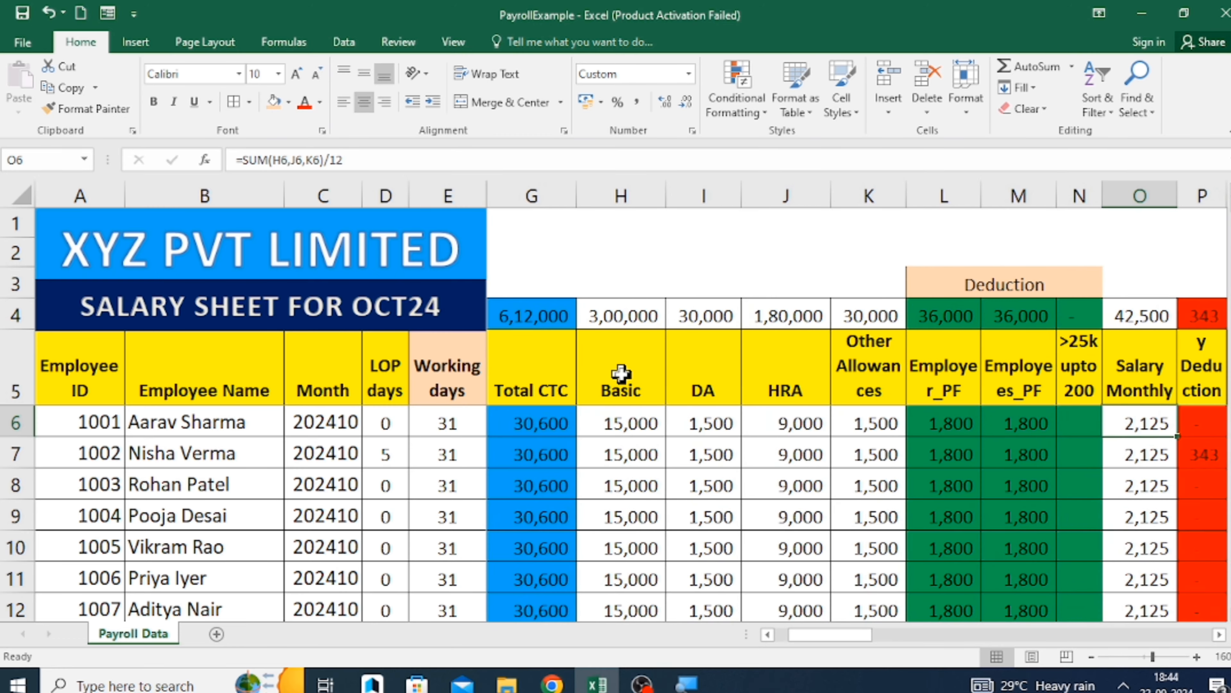
pyautogui.press('Left')
pyautogui.press('Left')
pyautogui.press('Up')
pyautogui.press('Up')
pyautogui.press('Down')
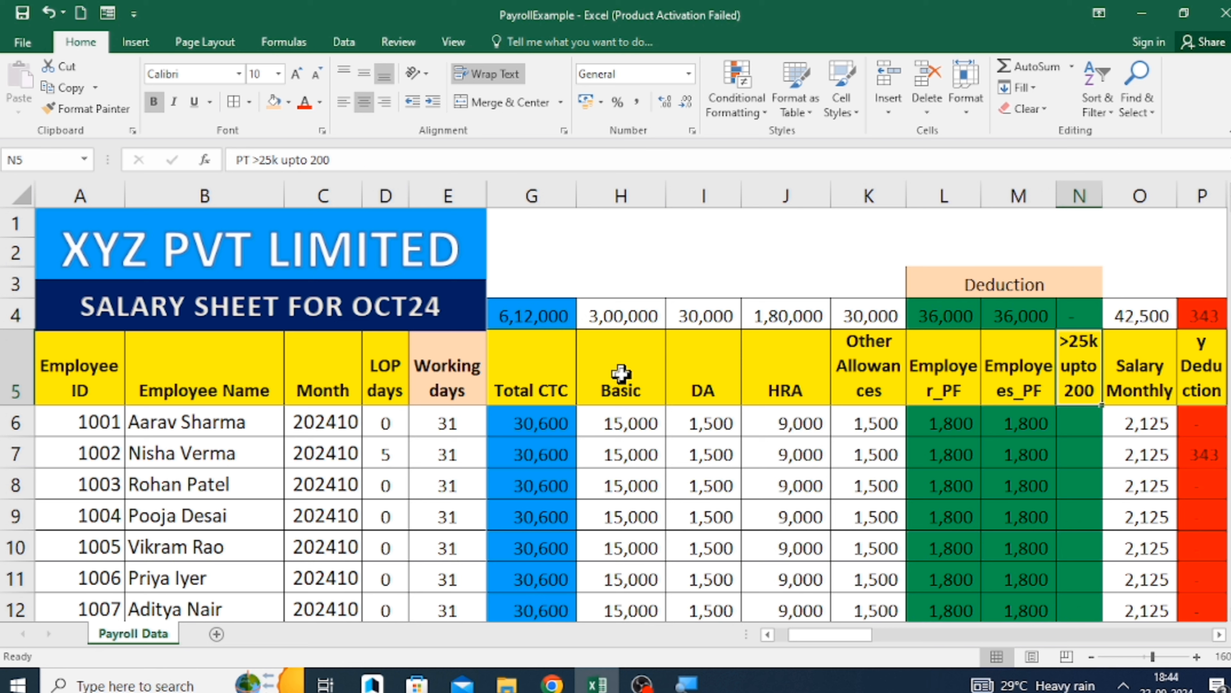
# Examine the first employee's empty professional tax cell N6 and the Basic column's header and value in H5 and H6.
pyautogui.press('Down')
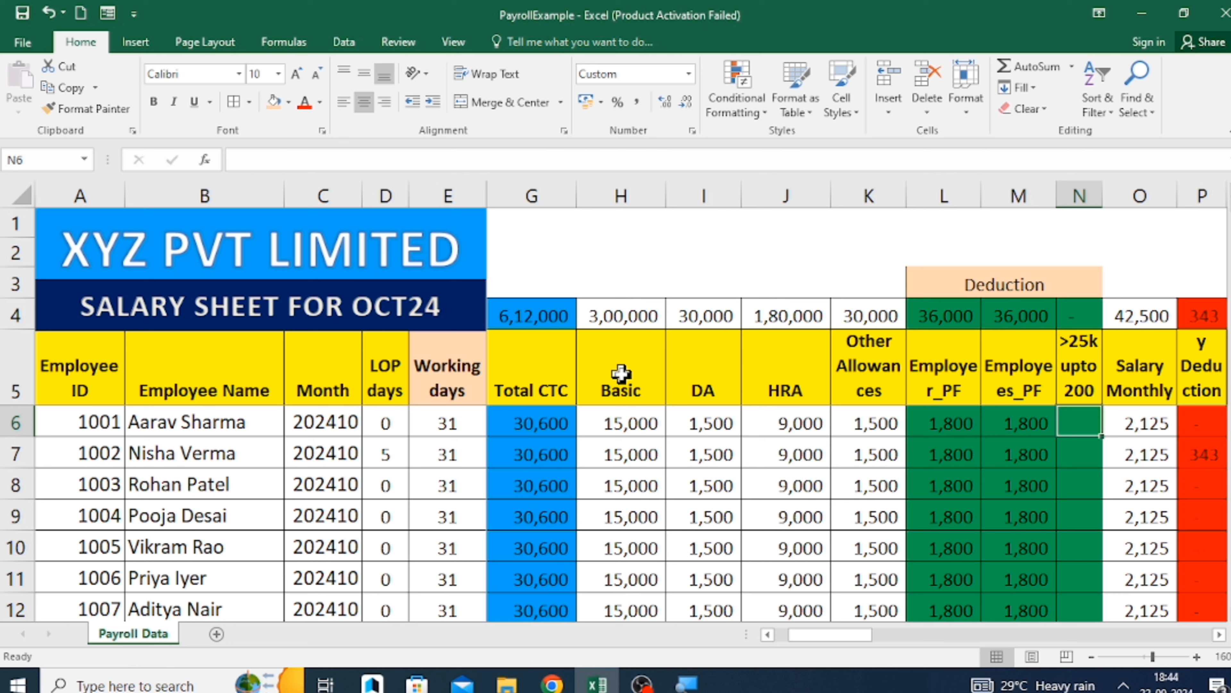
pyautogui.press('Left')
pyautogui.press('Left')
pyautogui.press('Left')
pyautogui.press('Left')
pyautogui.press('Left')
pyautogui.press('Left')
pyautogui.press('Up')
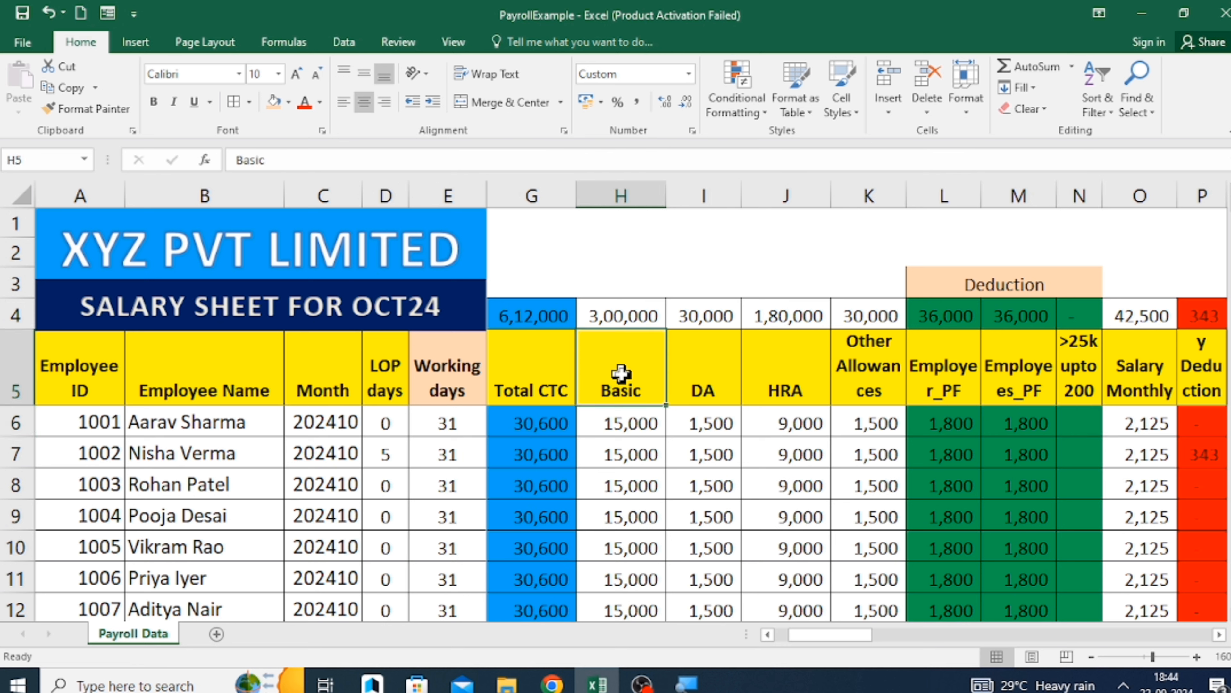
pyautogui.press('Down')
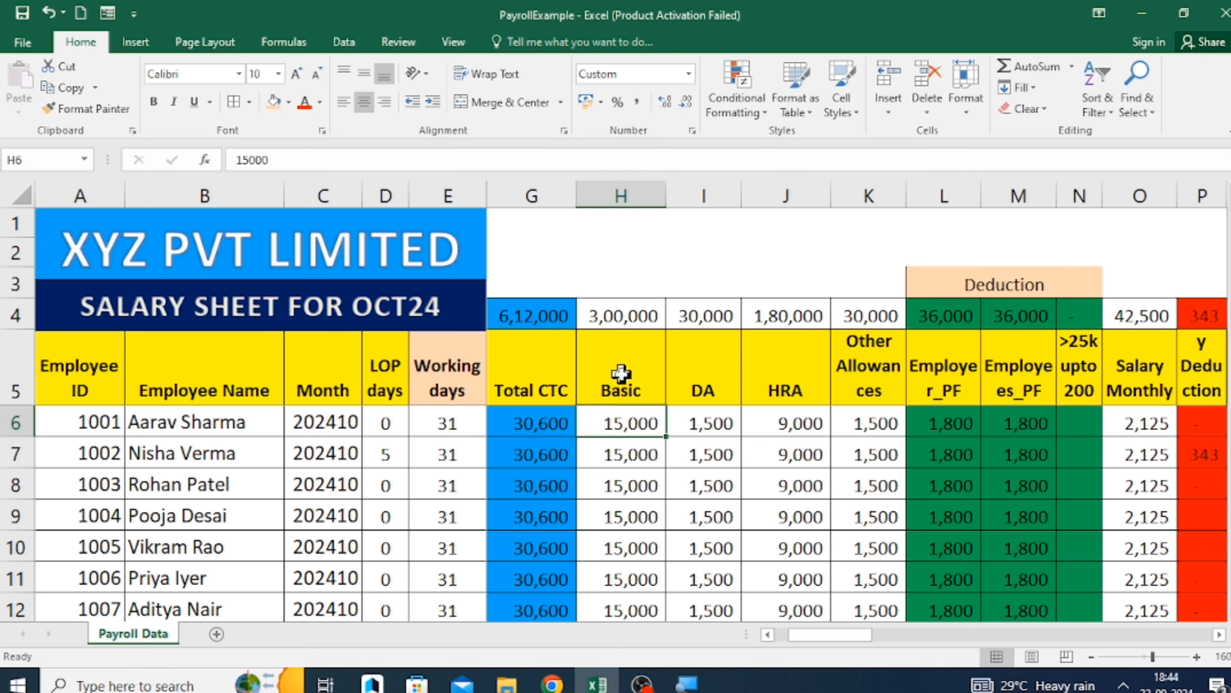
pyautogui.press('Up')
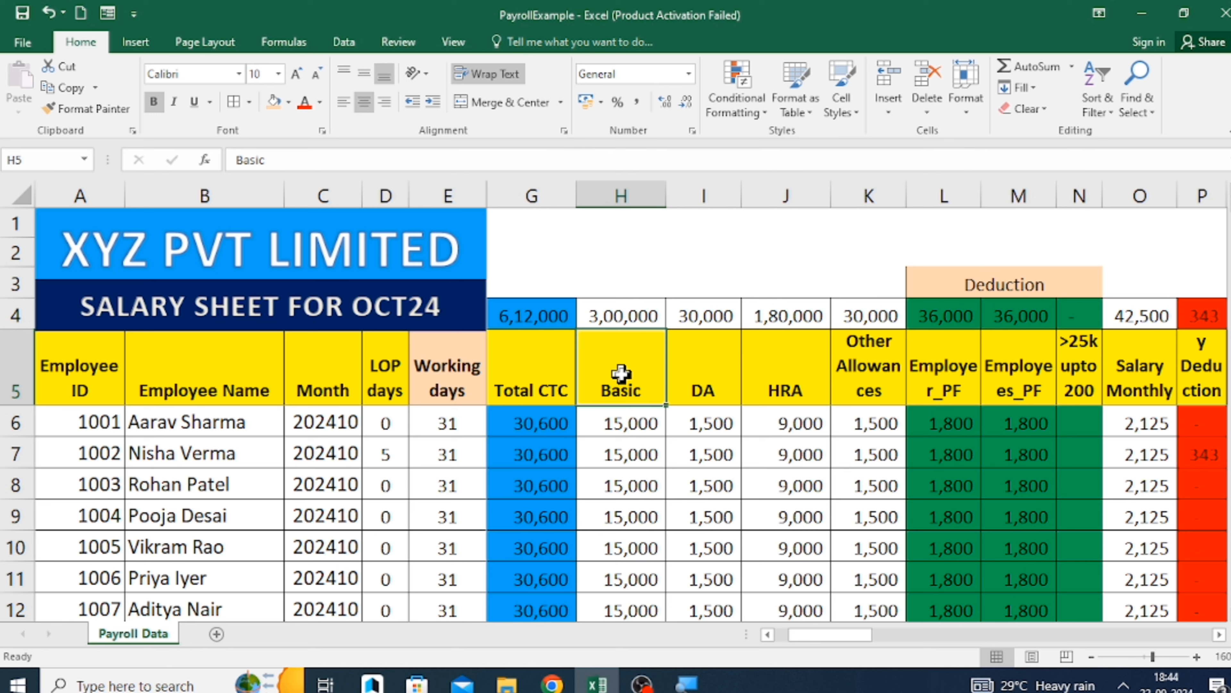
pyautogui.press('Right')
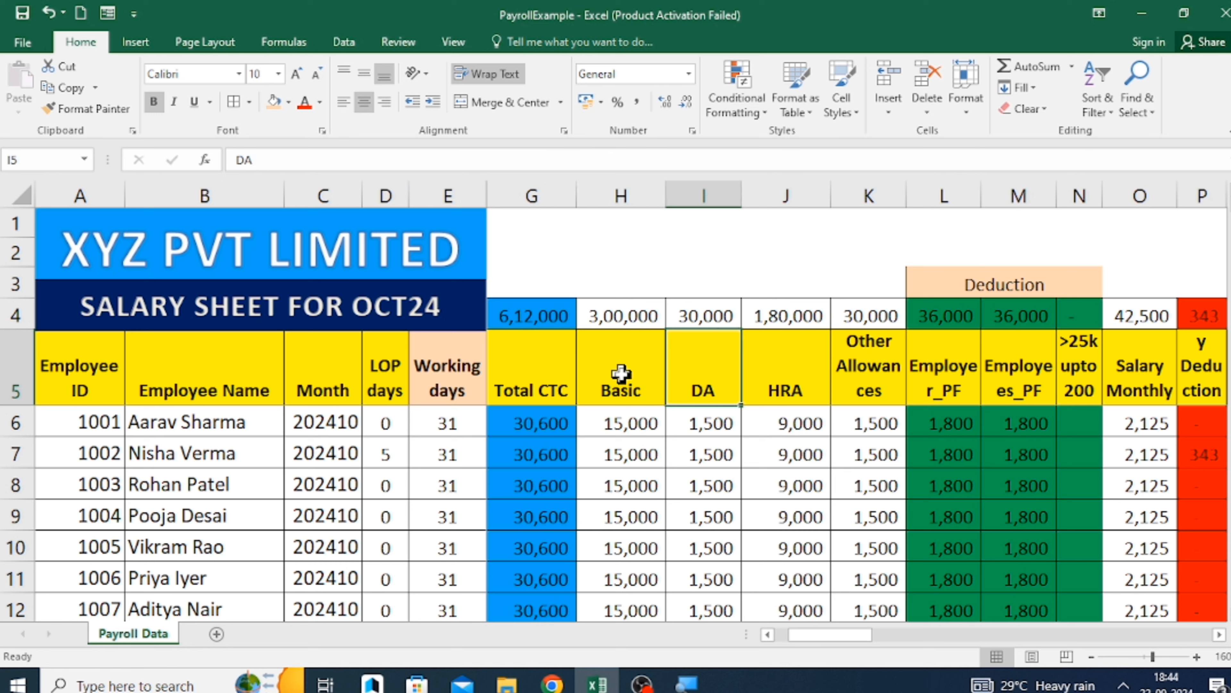
pyautogui.press('F2')
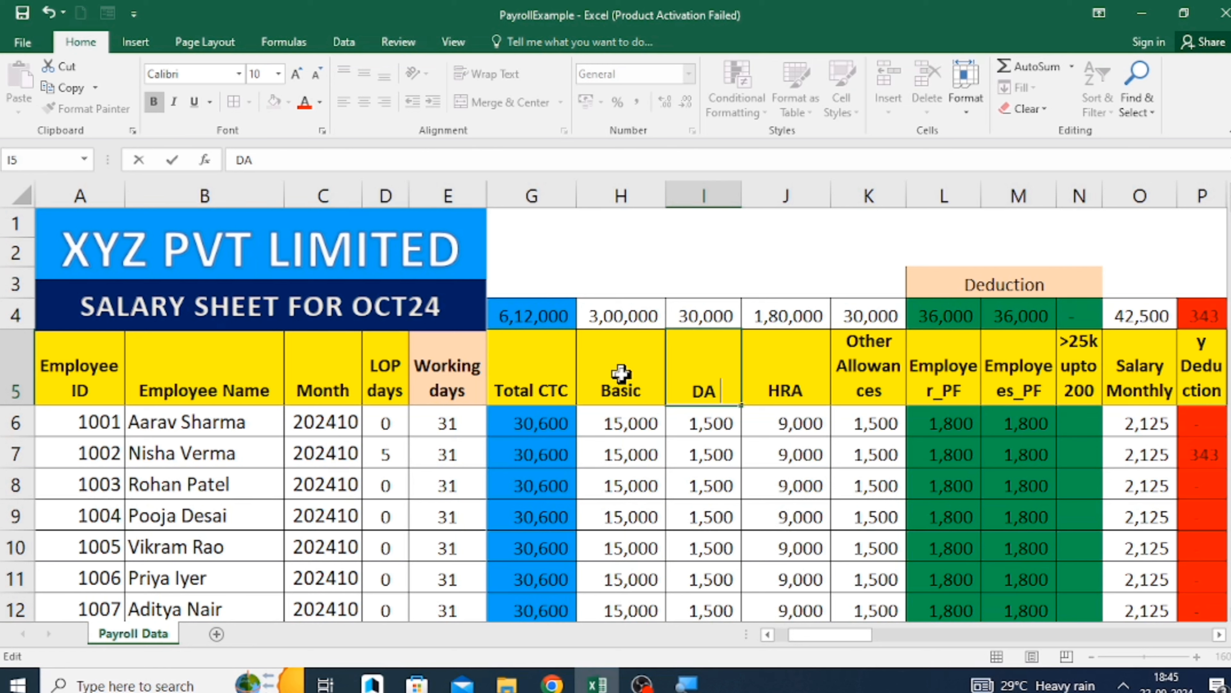
pyautogui.write('@10%')
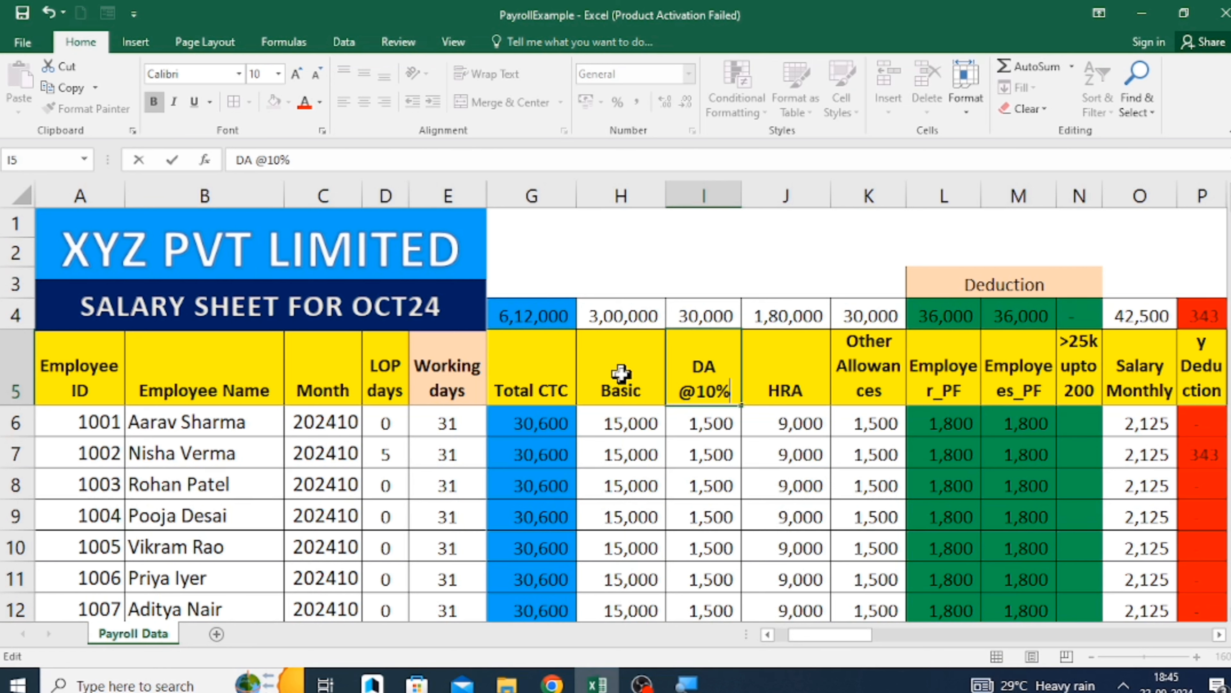
pyautogui.hotkey('ctrl', 'Return')
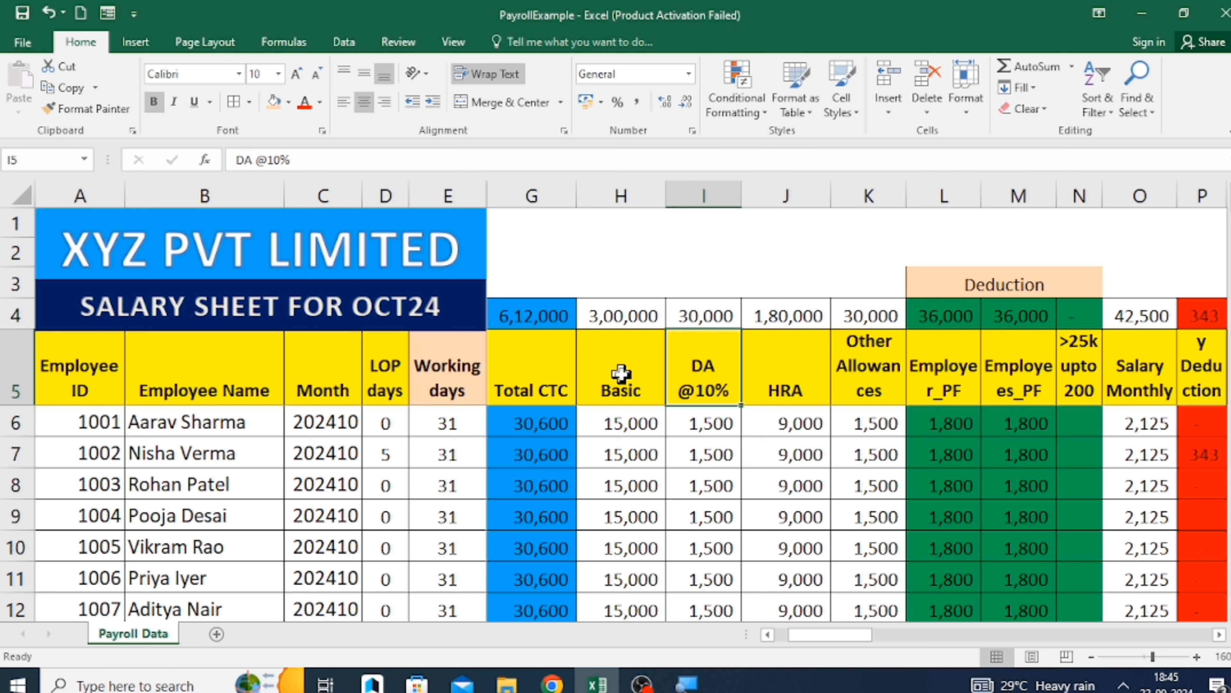
pyautogui.press('Right')
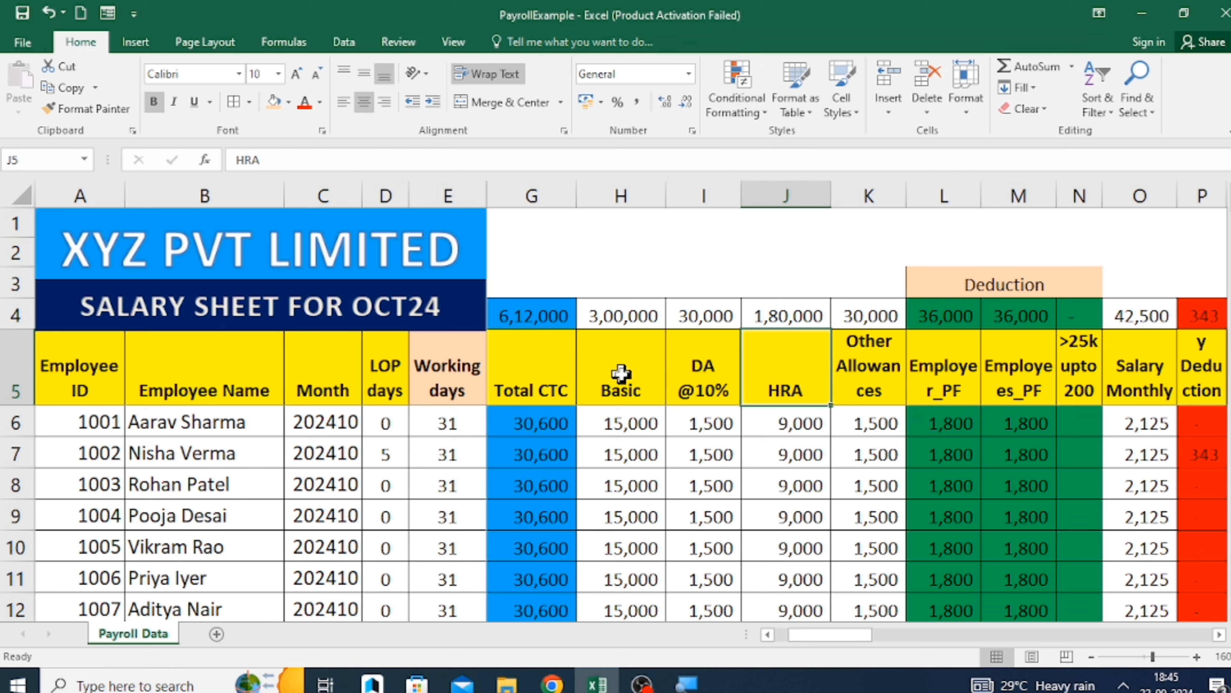
pyautogui.press('F2')
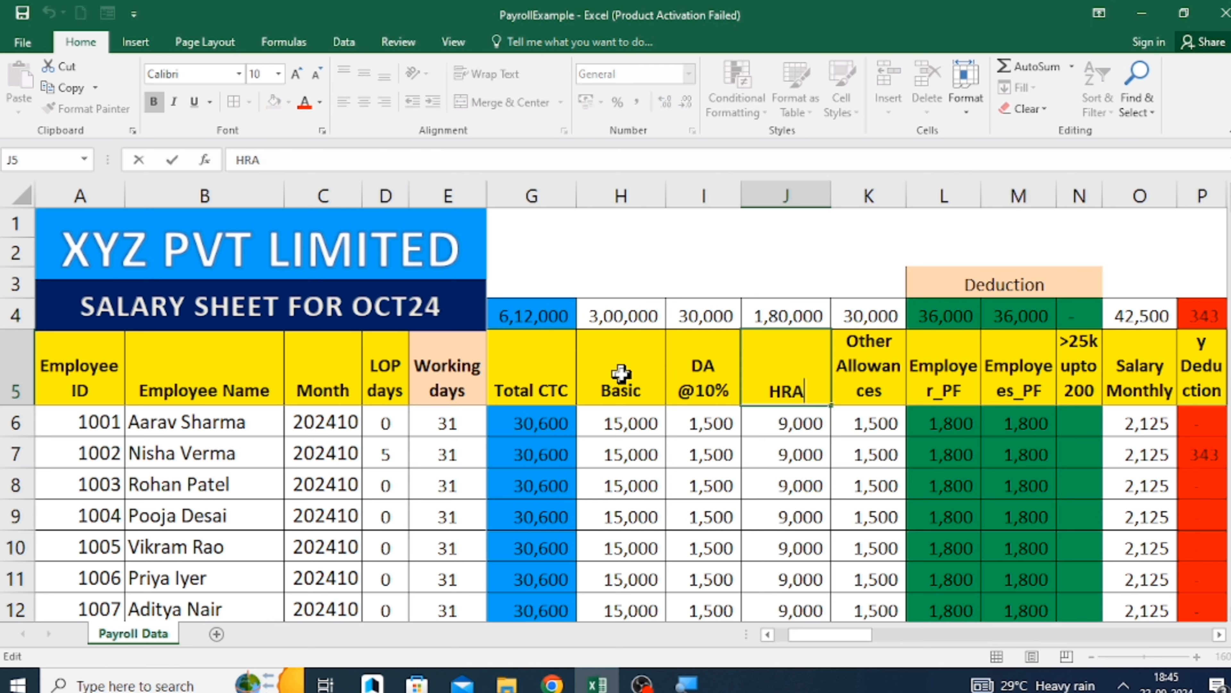
pyautogui.write('@50%')
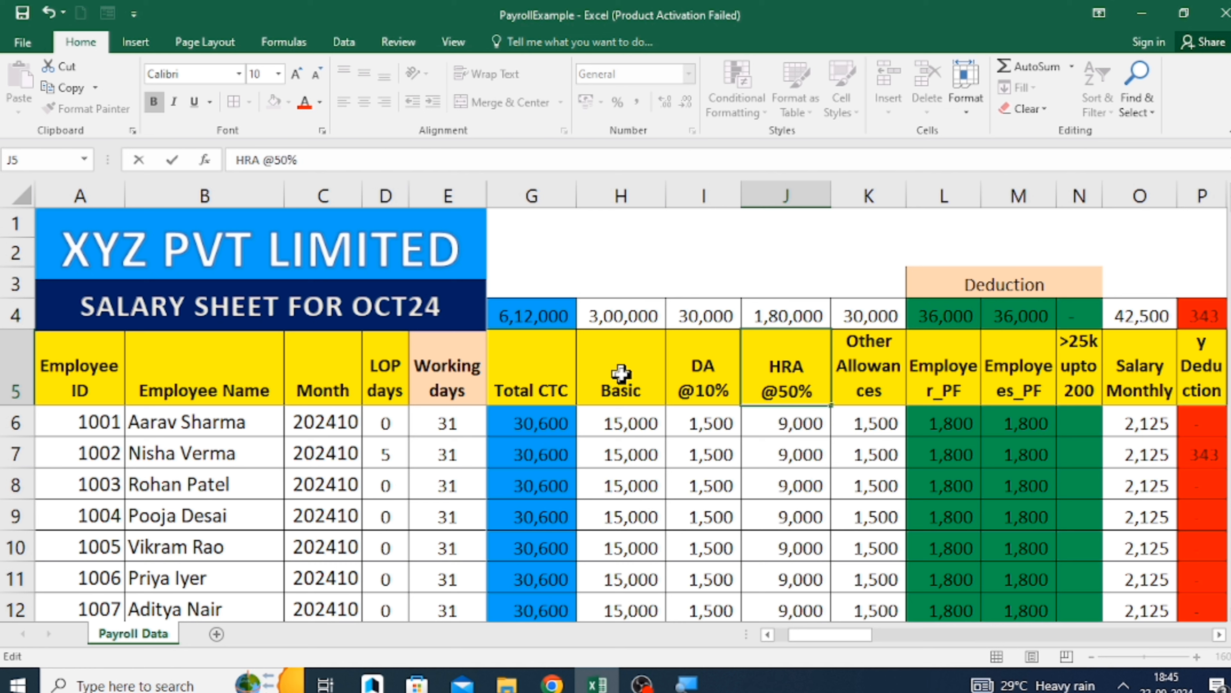
pyautogui.press('Return')
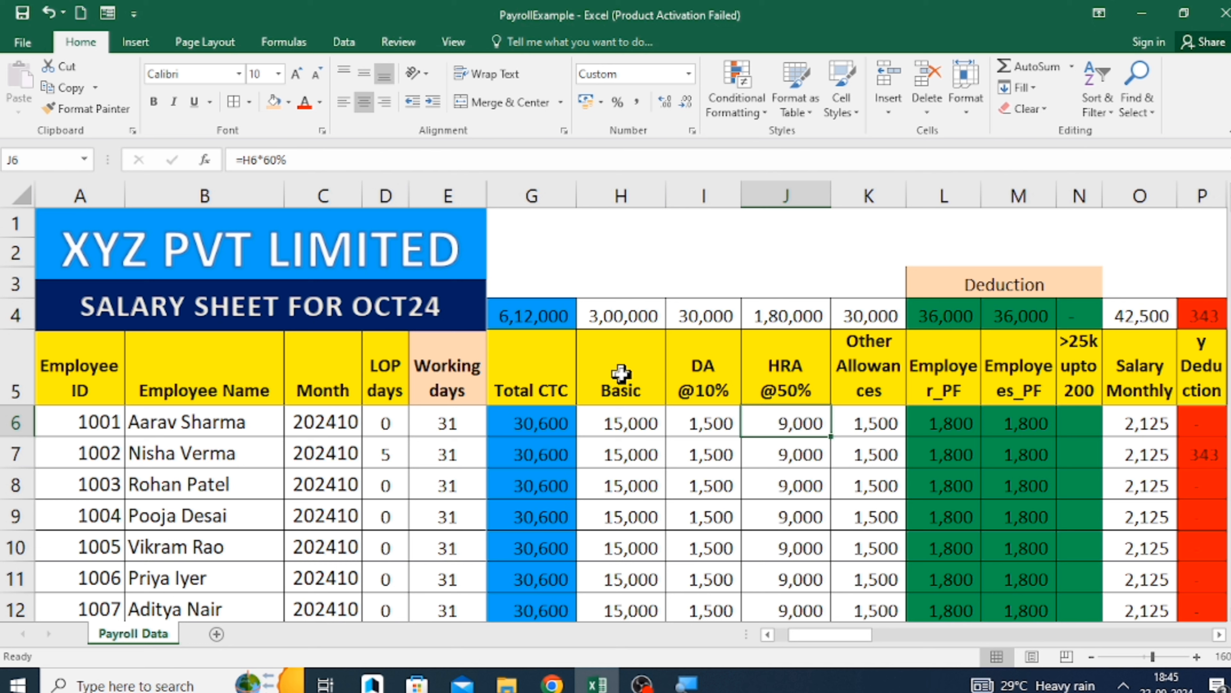
pyautogui.press('Up')
pyautogui.press('Right')
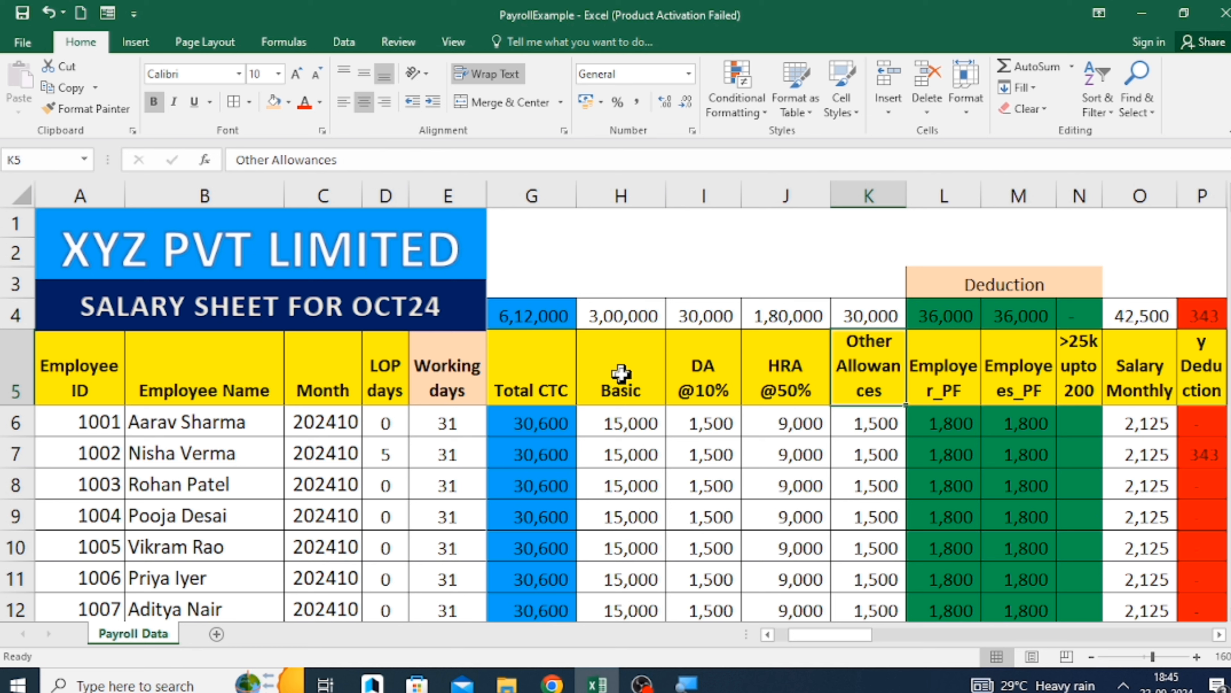
pyautogui.press('Right')
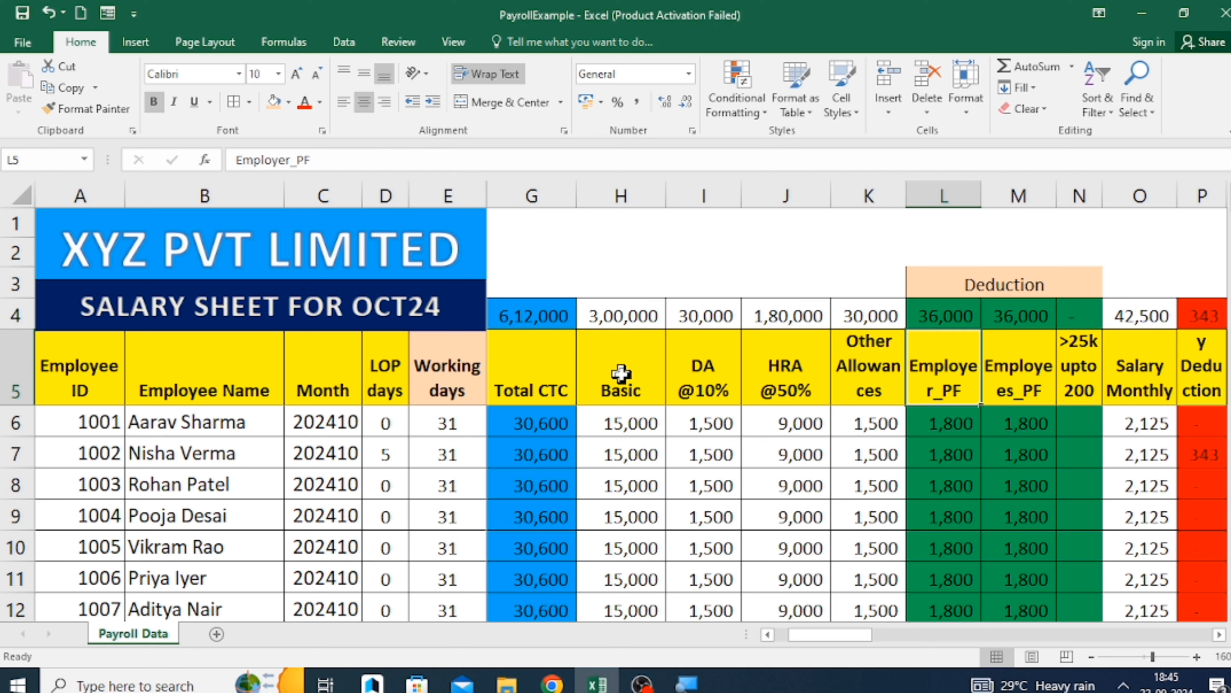
pyautogui.press('Right')
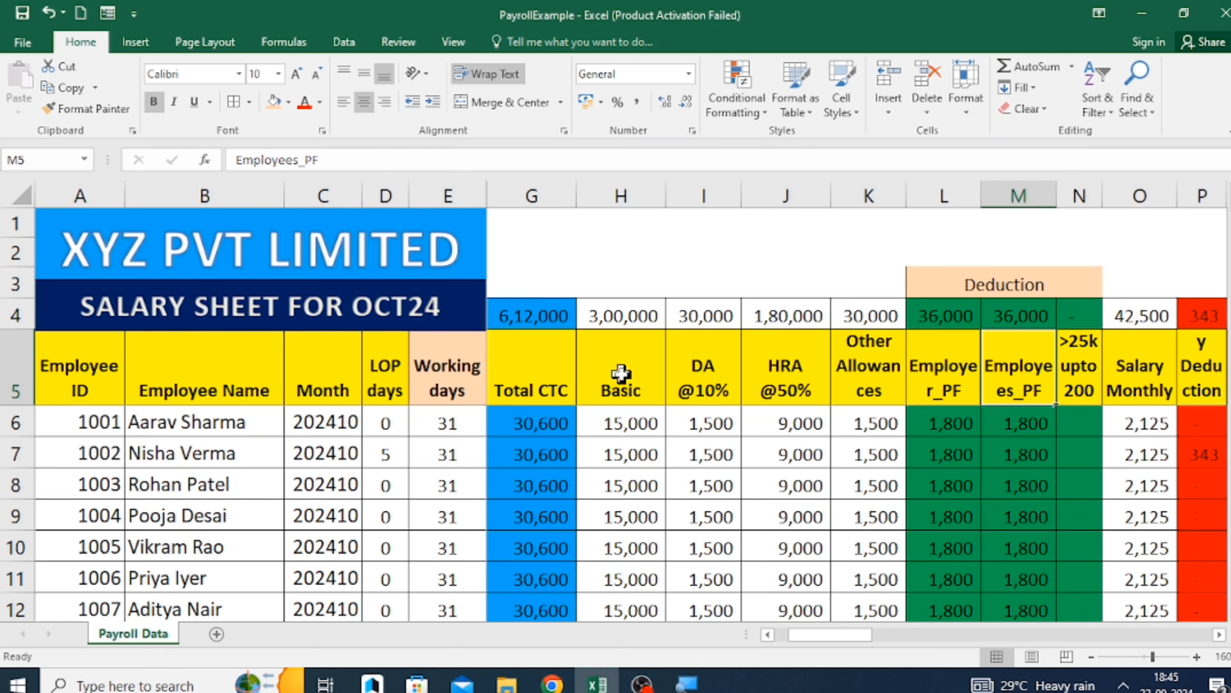
pyautogui.press('Left')
pyautogui.press('F2')
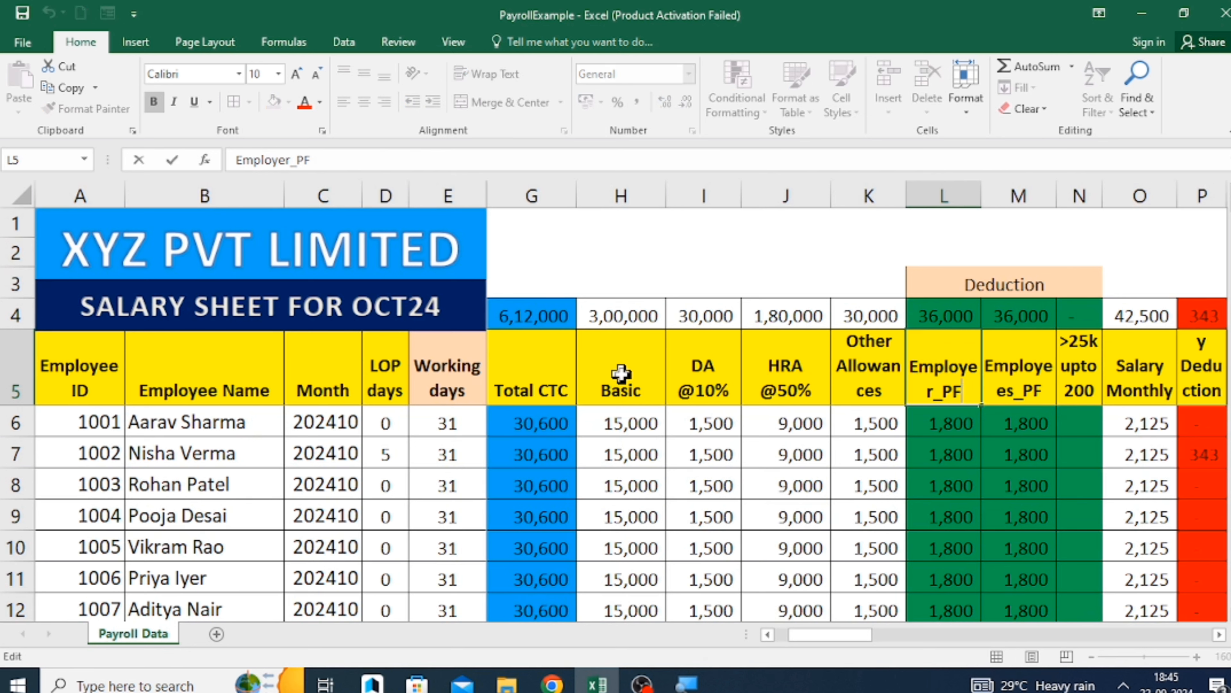
pyautogui.write('@12%')
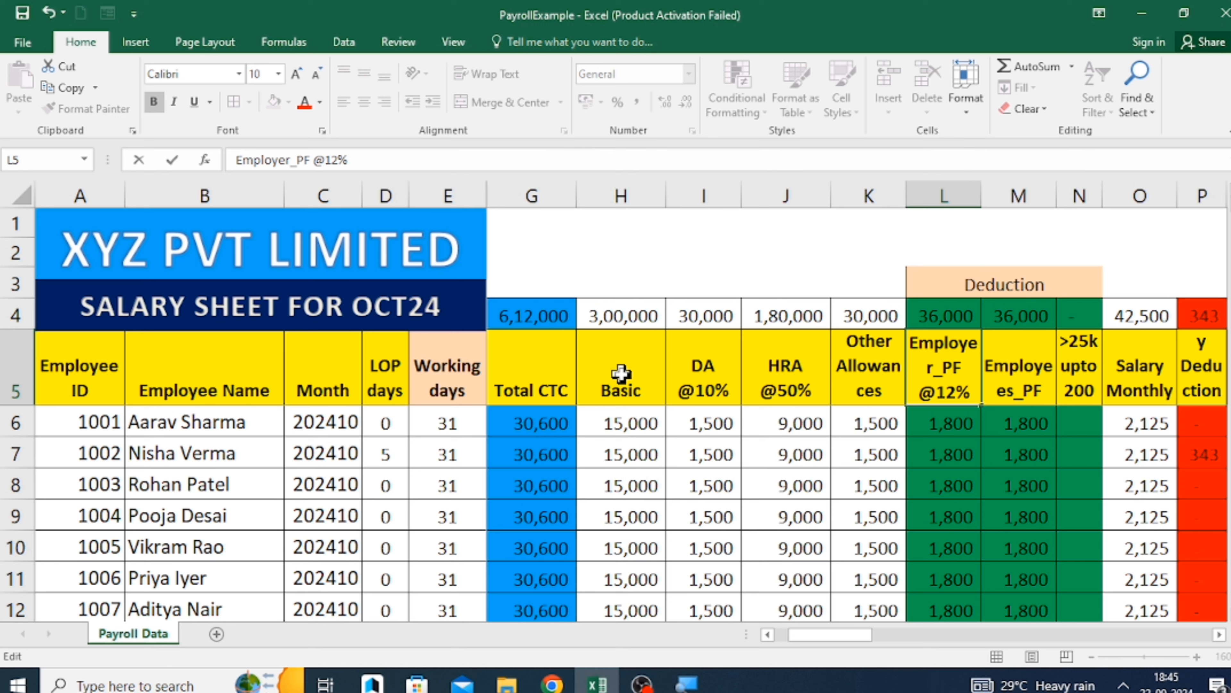
pyautogui.press('Return')
pyautogui.press('Up')
pyautogui.press('Right')
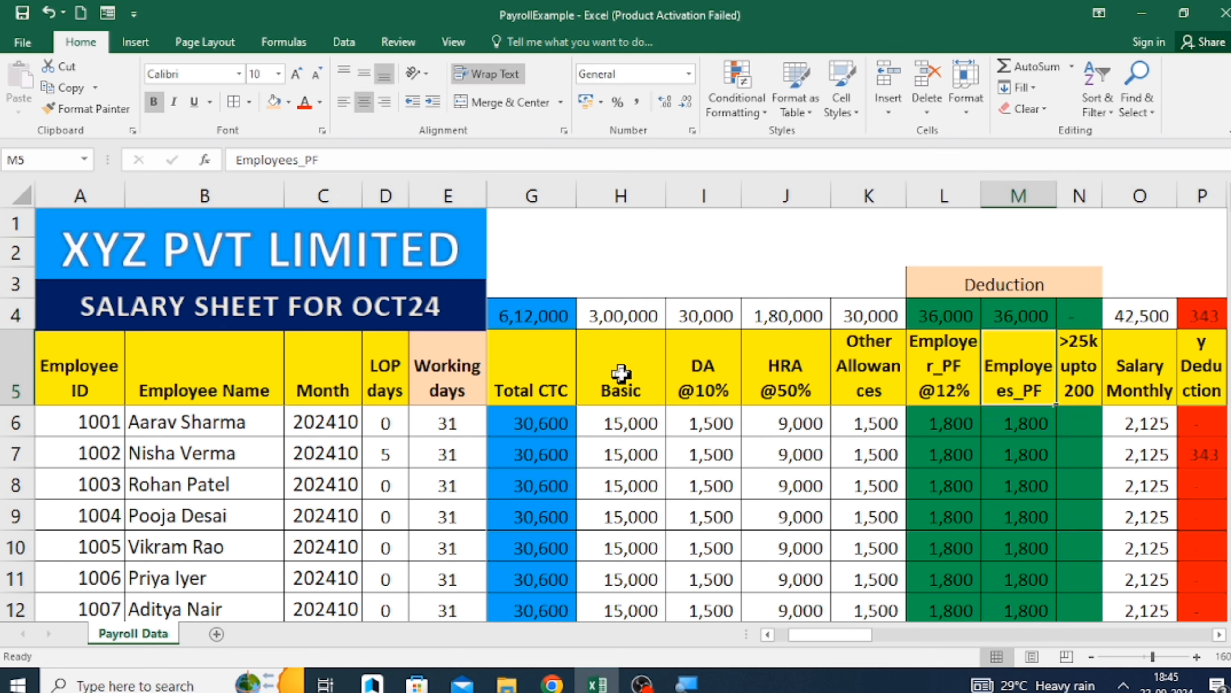
pyautogui.press('F2')
pyautogui.write('12')
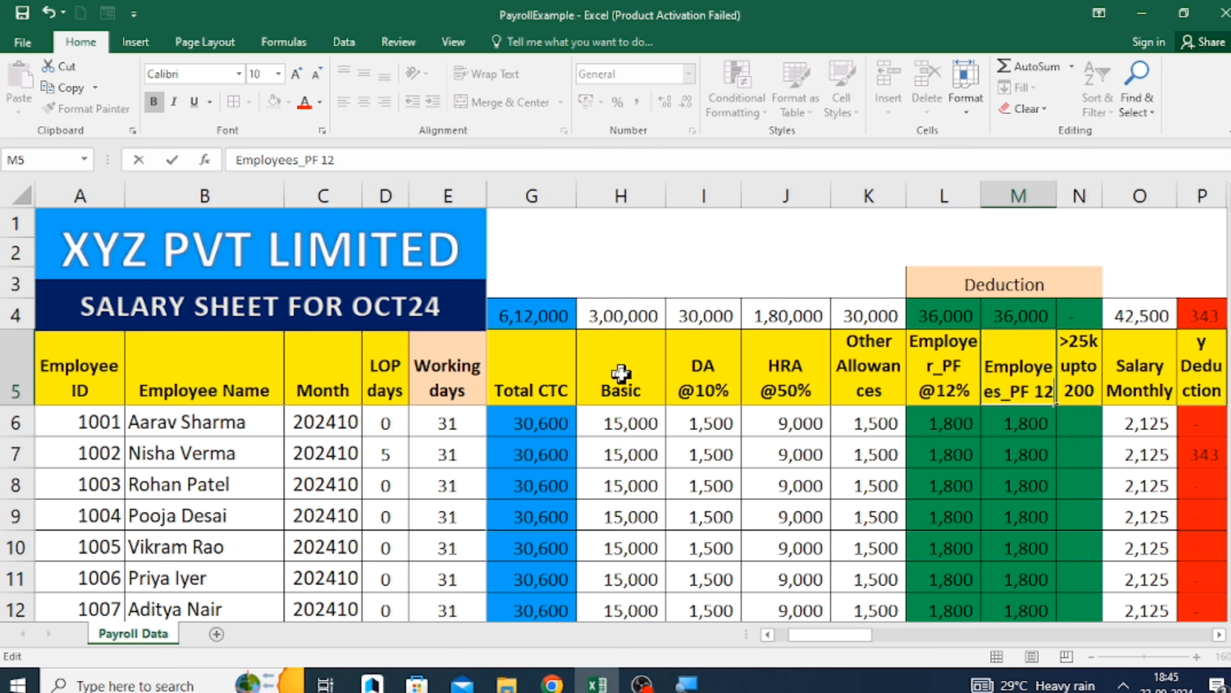
pyautogui.press('BackSpace')
pyautogui.press('BackSpace')
pyautogui.press('BackSpace')
pyautogui.write('@')
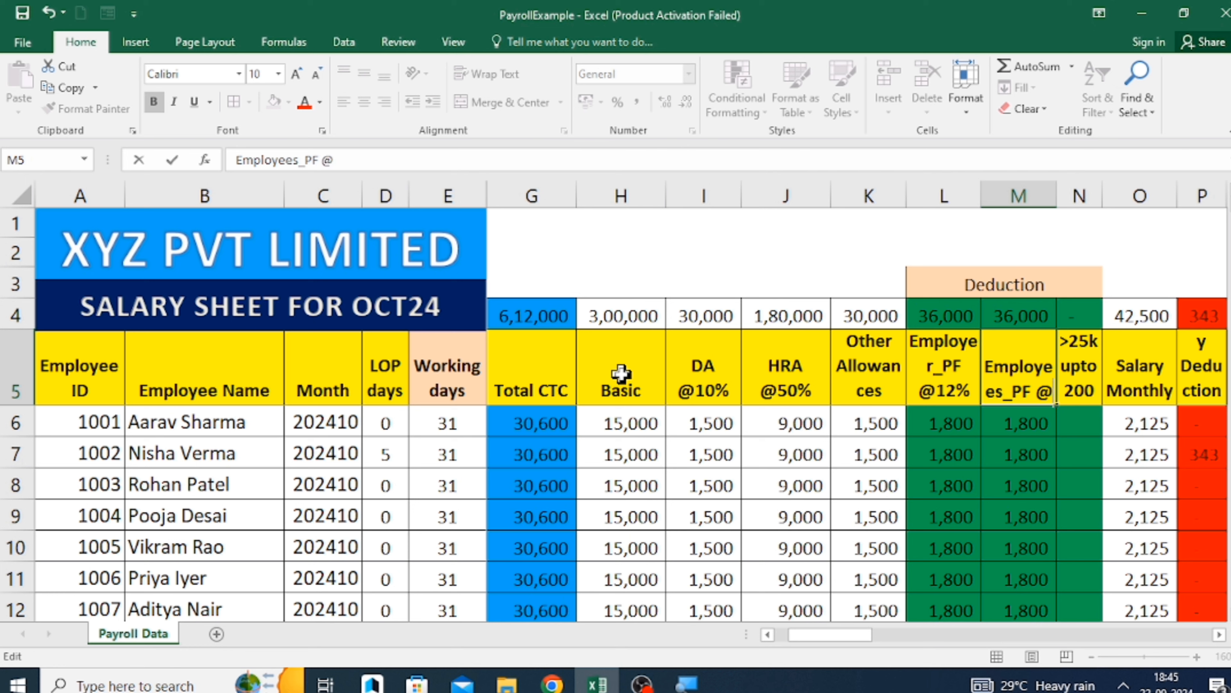
pyautogui.write('12%')
pyautogui.press('Return')
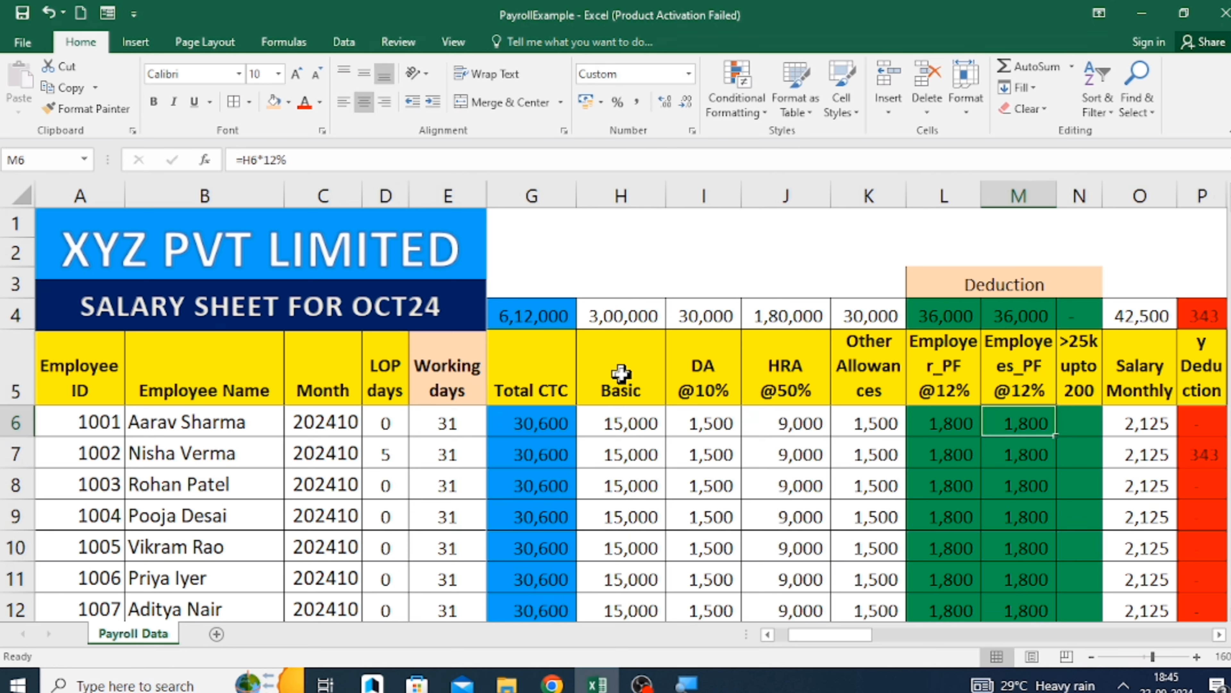
# Widen column N so that the header "PT >25k upto 200" fits in N5.
pyautogui.press('Up')
pyautogui.press('Up')
pyautogui.press('Right')
pyautogui.press('Down')
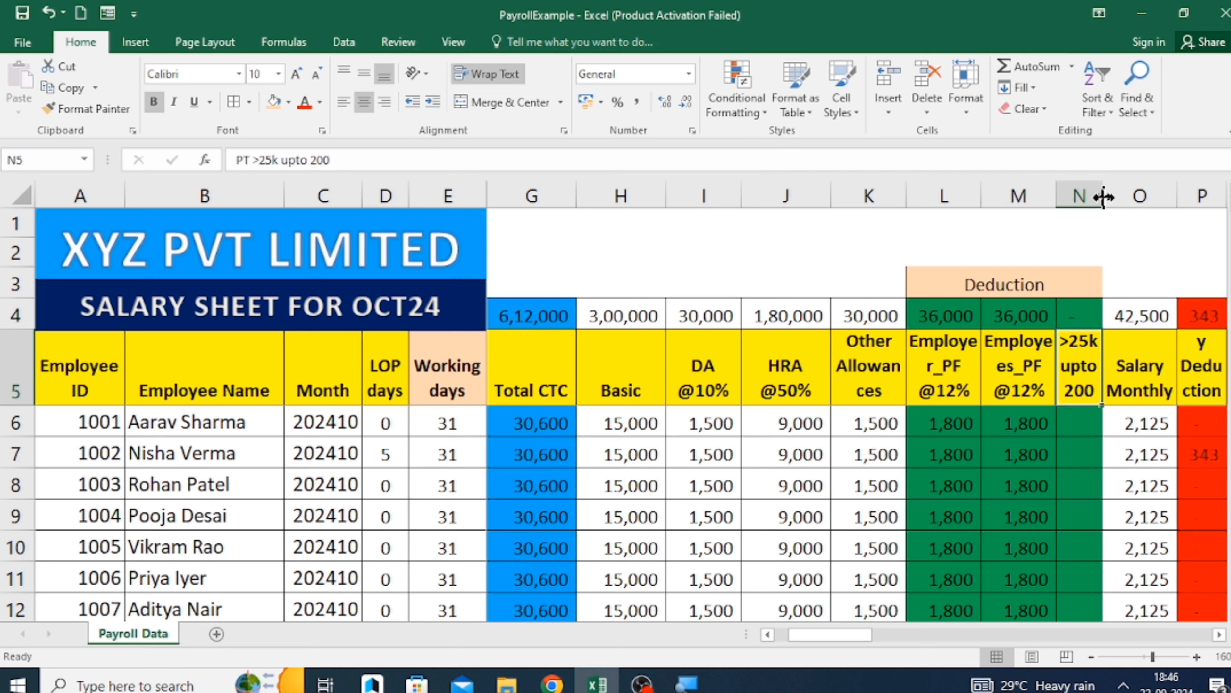
pyautogui.moveTo(1104, 196); pyautogui.dragTo(1128, 197)
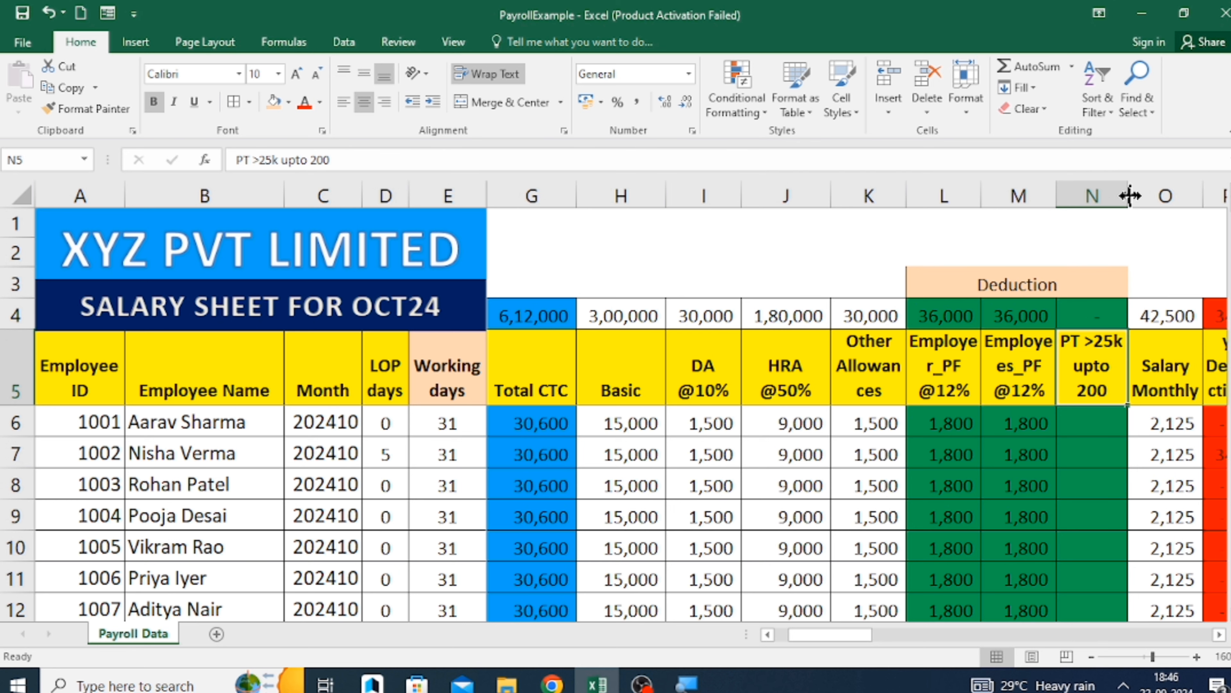
# Examine the first employee's Employees_PF and Salary Monthly formulas and the professional tax cell in row 6.
pyautogui.click(1015, 422)
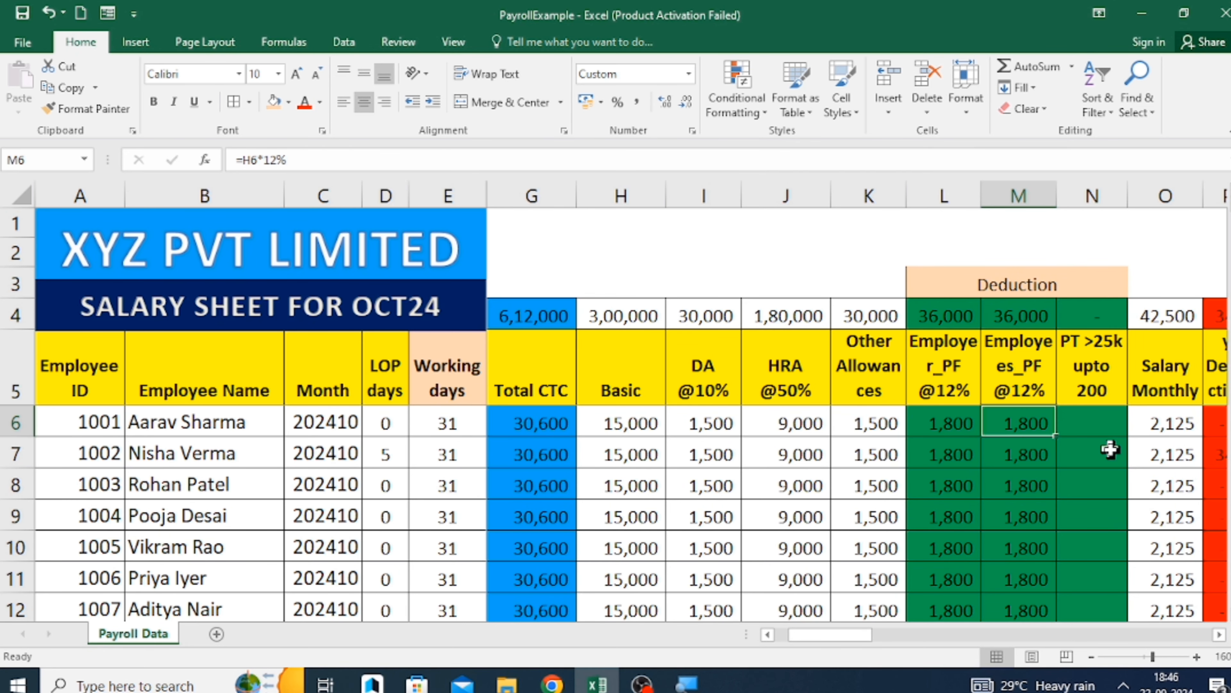
pyautogui.press('Right')
pyautogui.press('Right')
pyautogui.press('Right')
pyautogui.press('Right')
pyautogui.press('Left')
pyautogui.press('Left')
pyautogui.press('Left')
pyautogui.press('Left')
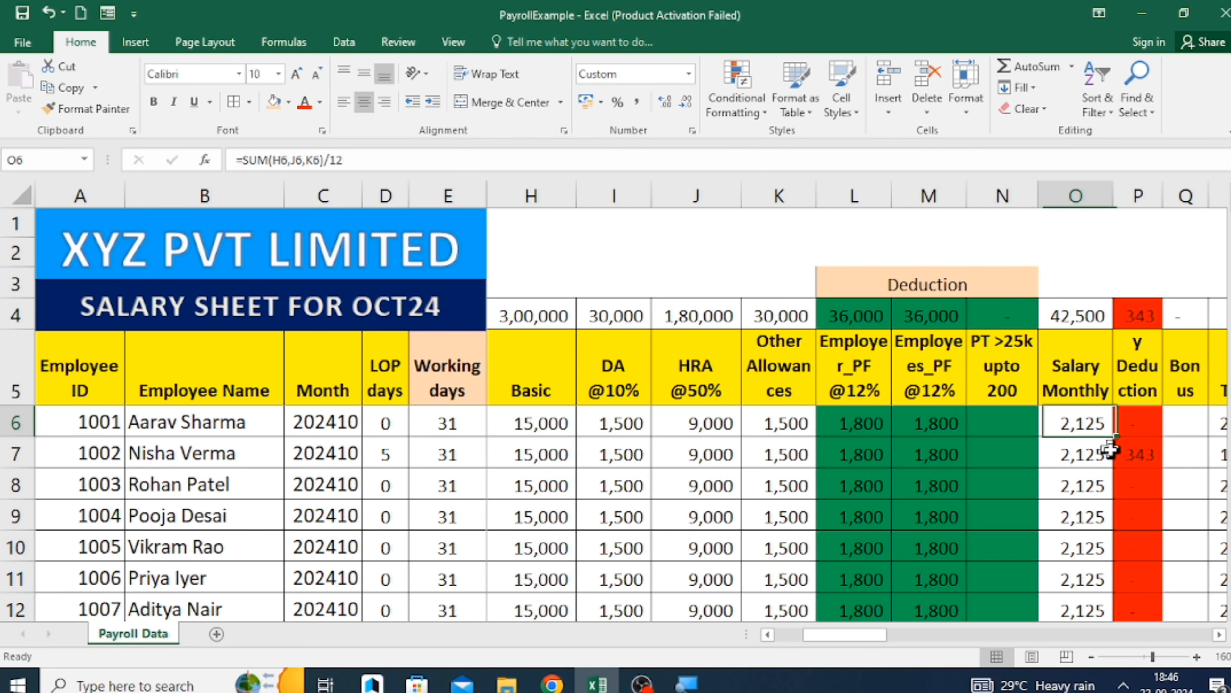
pyautogui.press('Right')
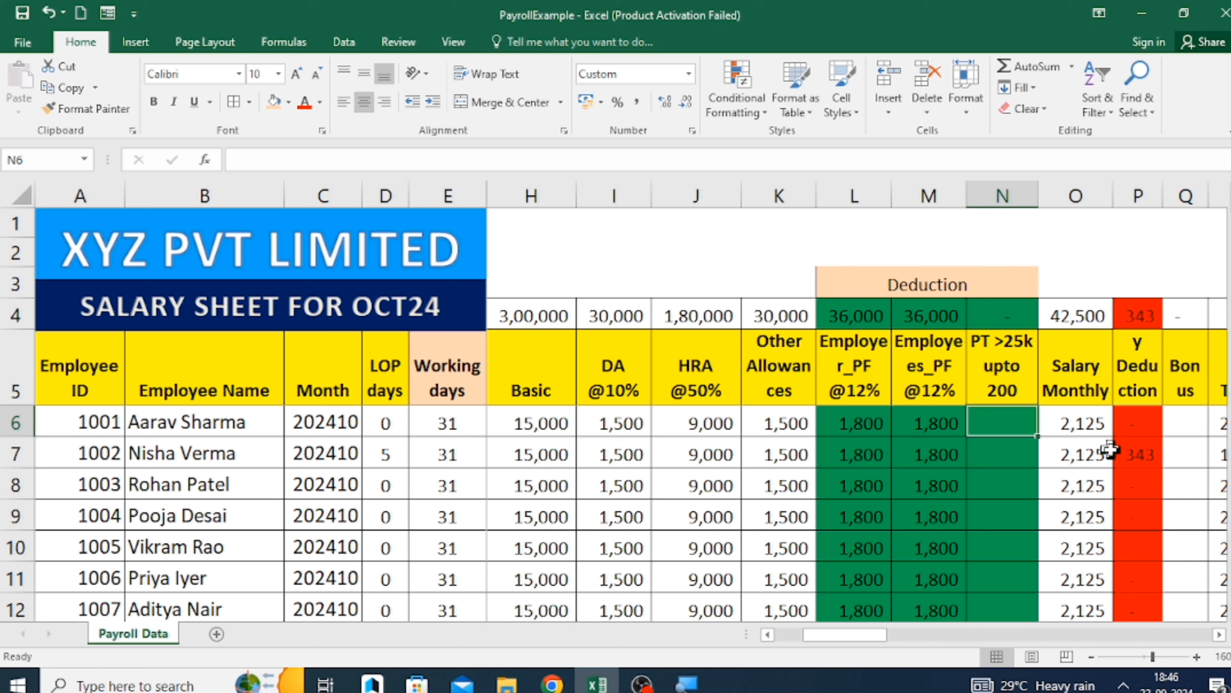
# Enter 200 as the first employee's professional tax in N6.
pyautogui.press('Up')
pyautogui.press('Up')
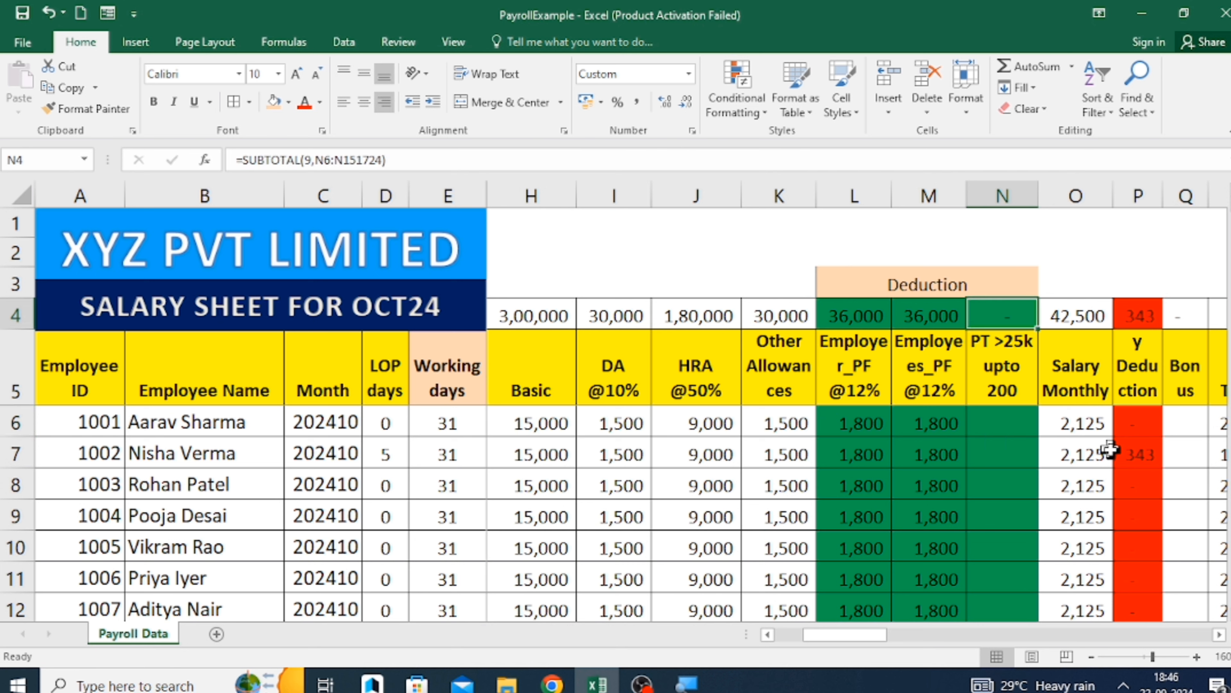
pyautogui.press('Down')
pyautogui.press('Down')
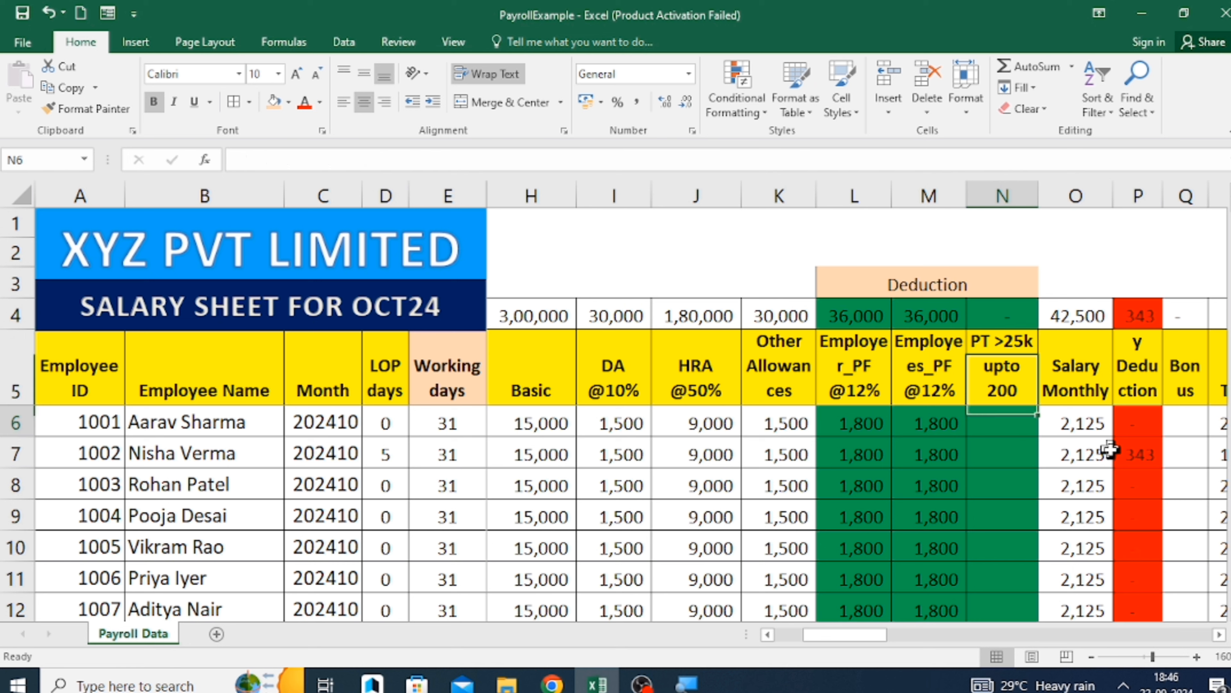
pyautogui.write('200')
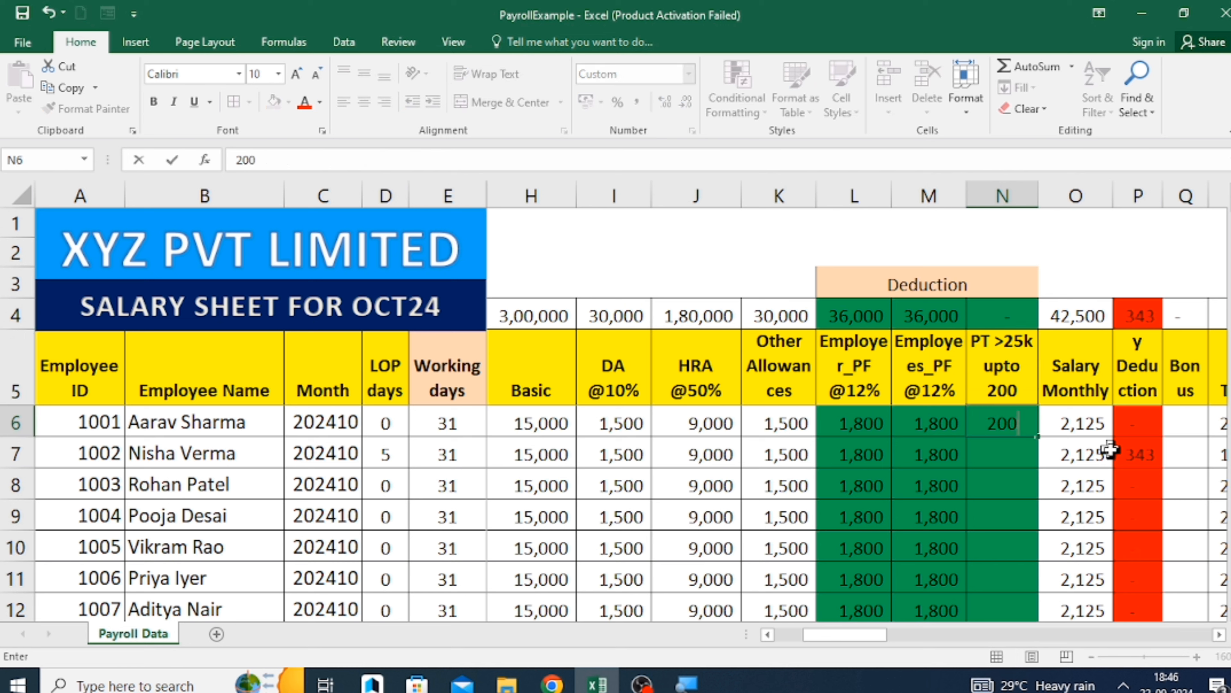
pyautogui.press('Return')
# Examine the second employee's row 7 from the PF deduction back to the department and the Total CTC formula in G7.
pyautogui.press('Left')
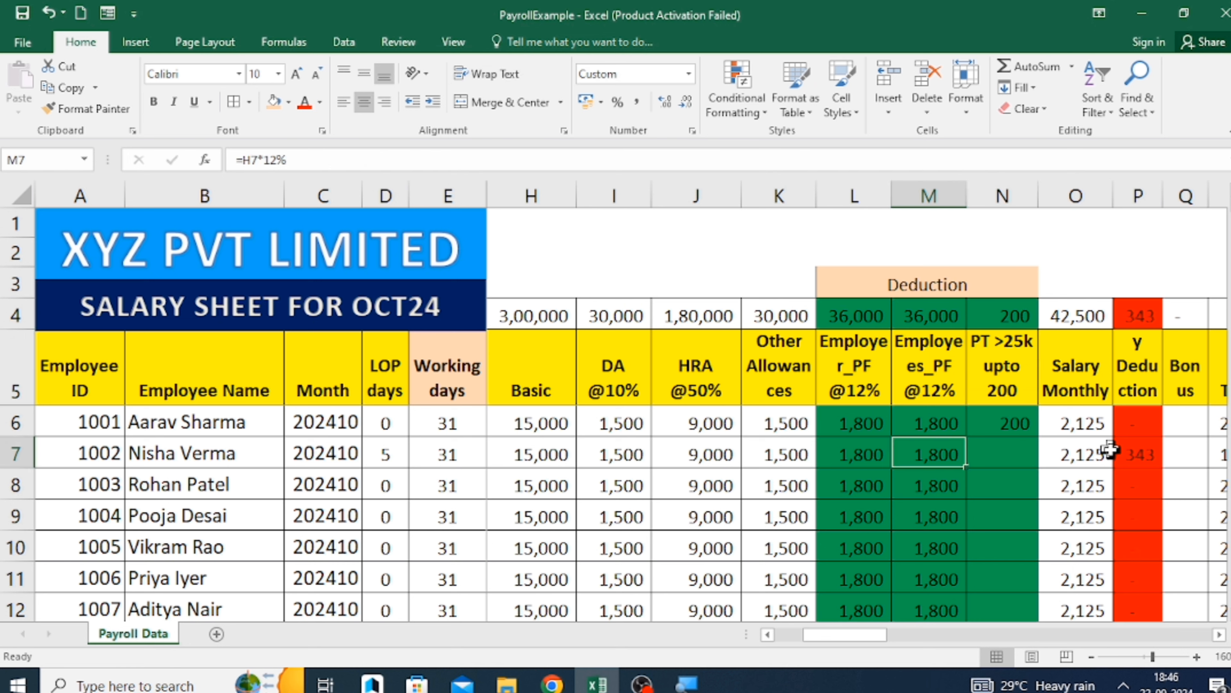
pyautogui.press('Left')
pyautogui.press('Left')
pyautogui.press('Left')
pyautogui.press('Left')
pyautogui.press('Left')
pyautogui.press('Left')
pyautogui.press('Left')
pyautogui.press('Left')
pyautogui.press('Left')
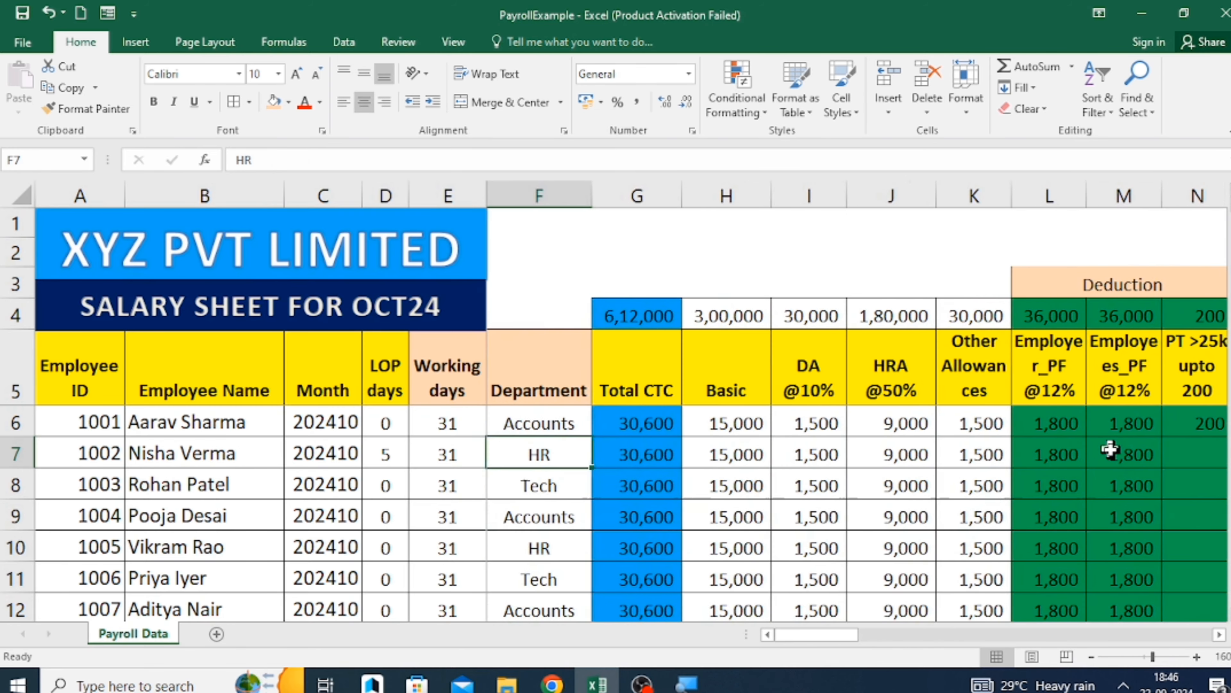
pyautogui.press('Right')
pyautogui.press('Right')
pyautogui.press('Right')
pyautogui.press('Right')
pyautogui.press('Left')
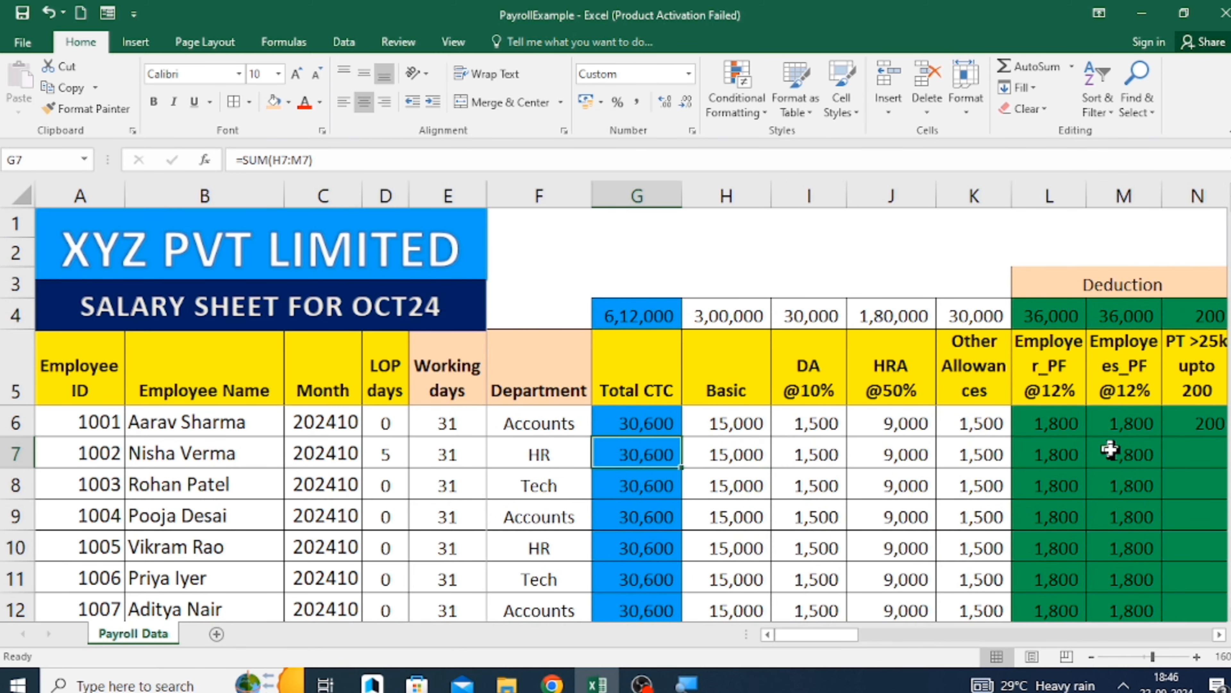
# Clear the Basic through professional tax entries for every employee below the first one, range H7:N28.
pyautogui.press('Right')
pyautogui.press('Right')
pyautogui.press('Right')
pyautogui.press('Right')
pyautogui.hotkey('shift', 'Right')
pyautogui.hotkey('shift', 'Right')
pyautogui.hotkey('shift', 'Right')
pyautogui.hotkey('shift', 'Right')
pyautogui.hotkey('shift', 'Right')
pyautogui.hotkey('shift', 'Right')
pyautogui.hotkey('shift', 'Right')
pyautogui.hotkey('shift', 'Right')
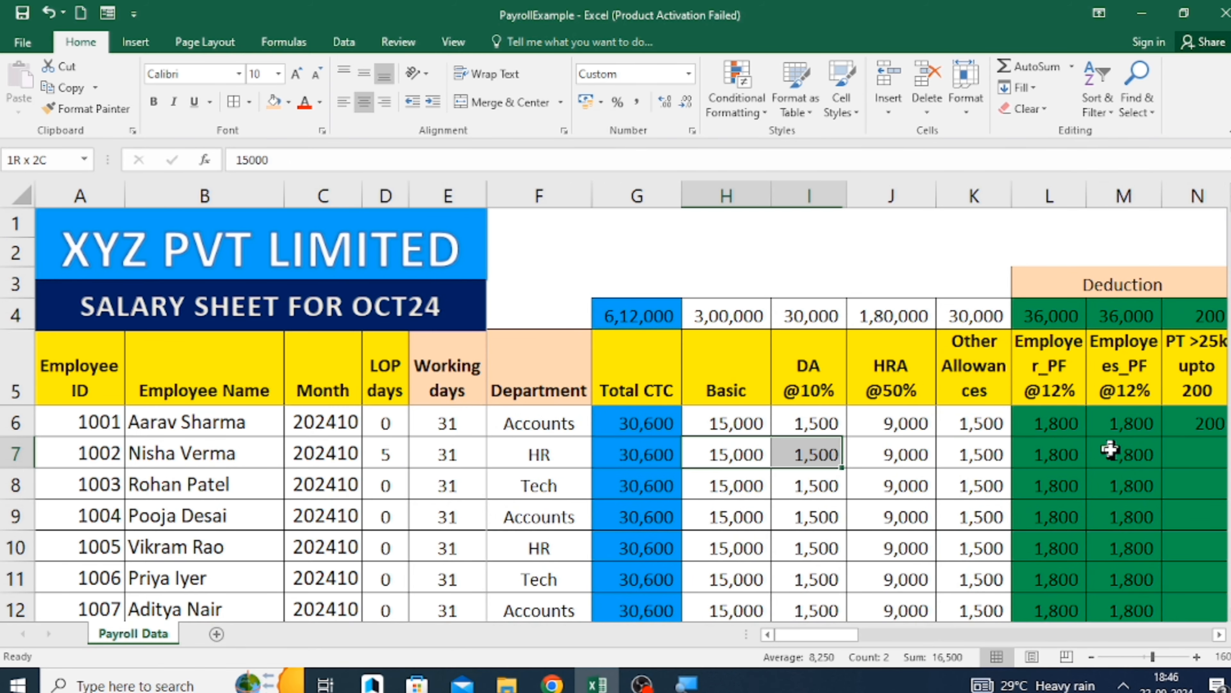
pyautogui.hotkey('shift', 'Left')
pyautogui.hotkey('shift', 'Left')
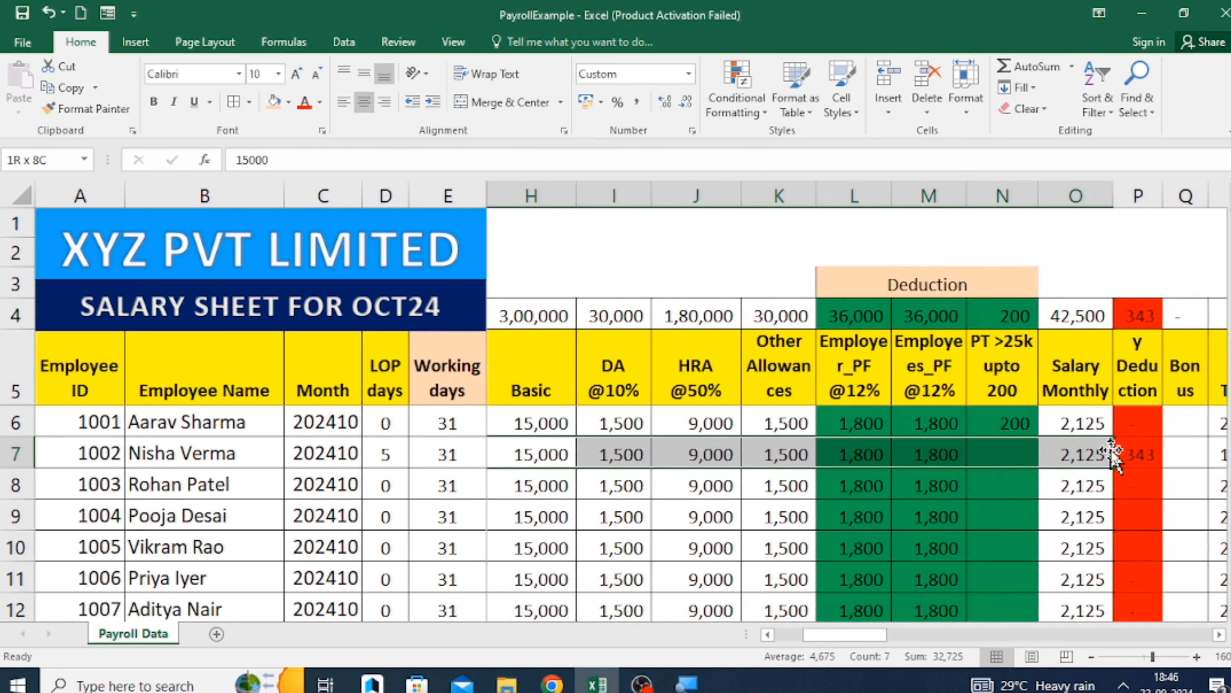
pyautogui.hotkey('shift', 'Down')
pyautogui.hotkey('shift', 'Down')
pyautogui.hotkey('shift', 'Down')
pyautogui.hotkey('shift', 'Down')
pyautogui.hotkey('shift', 'Down')
pyautogui.hotkey('shift', 'Down')
pyautogui.hotkey('shift', 'Down')
pyautogui.hotkey('shift', 'Down')
pyautogui.hotkey('shift', 'Down')
pyautogui.hotkey('shift', 'Down')
pyautogui.hotkey('shift', 'Down')
pyautogui.hotkey('shift', 'Down')
pyautogui.hotkey('shift', 'Down')
pyautogui.hotkey('shift', 'Down')
pyautogui.hotkey('shift', 'Down')
pyautogui.hotkey('shift', 'Down')
pyautogui.hotkey('shift', 'Down')
pyautogui.hotkey('shift', 'Down')
pyautogui.hotkey('shift', 'Down')
pyautogui.hotkey('shift', 'Down')
pyautogui.hotkey('shift', 'Down')
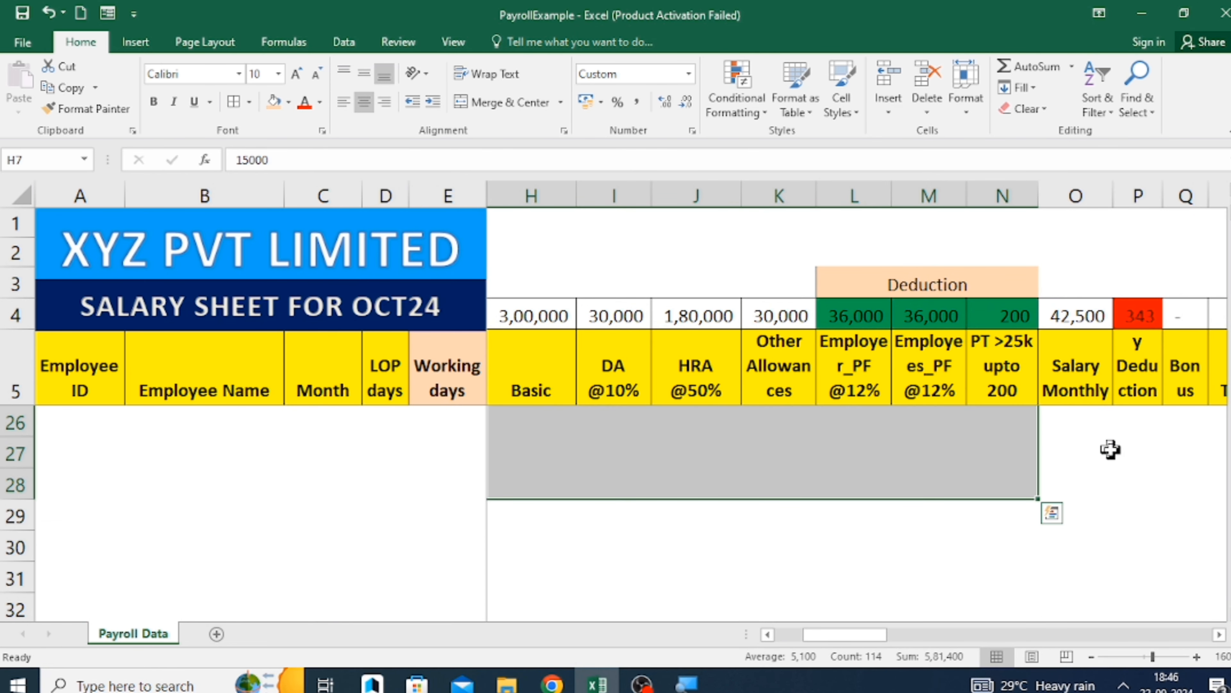
pyautogui.press('Delete')
# Examine the first employee's row 6 from the Total CTC formula in G6 across to the Salary Deduction formula in P6.
pyautogui.press('Up')
pyautogui.press('Up')
pyautogui.press('Down')
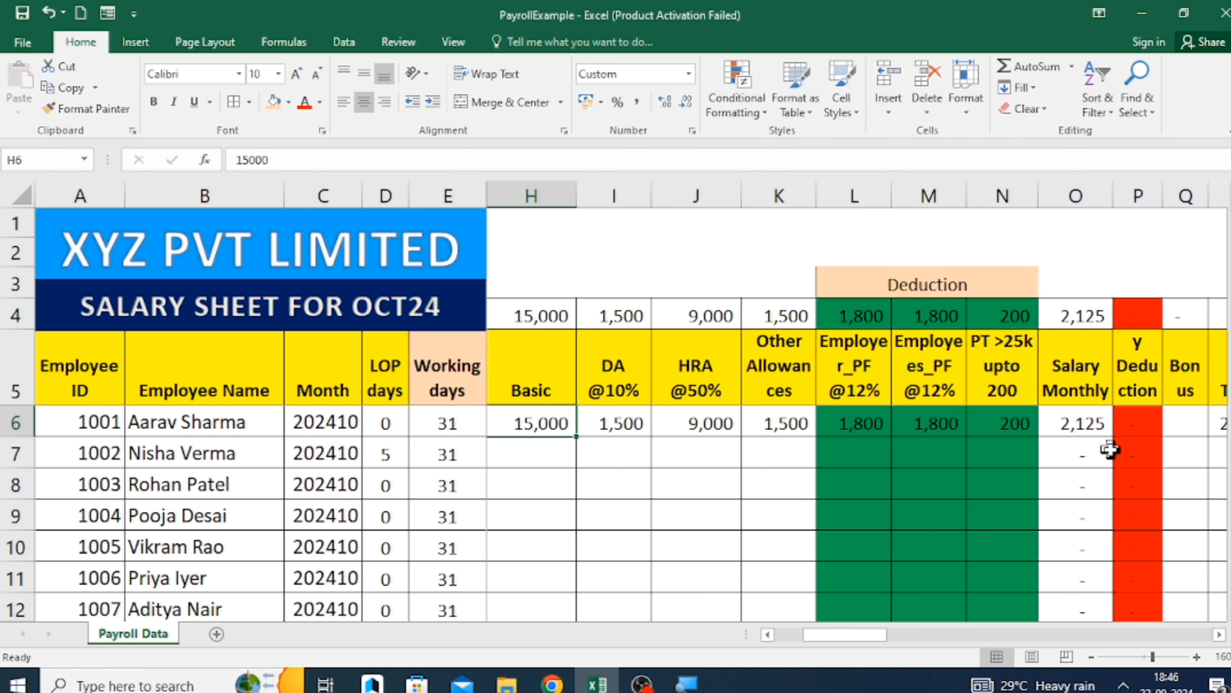
pyautogui.press('Right')
pyautogui.press('Right')
pyautogui.hscroll(-1, 1111, 450)
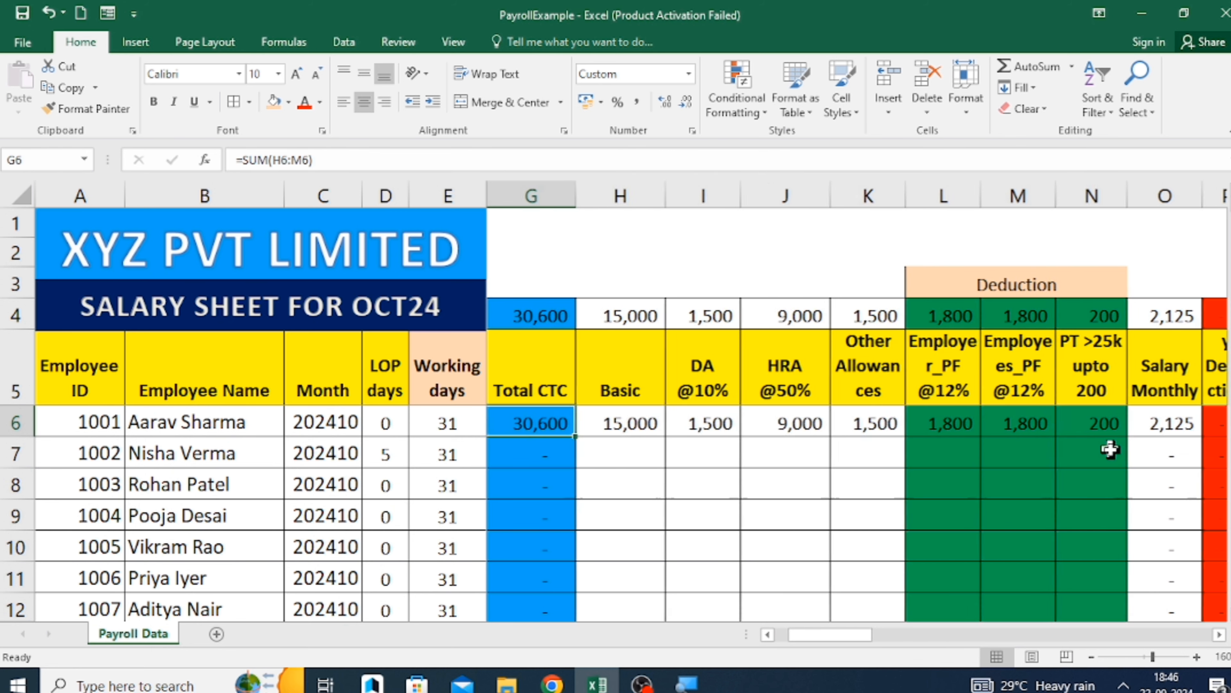
pyautogui.press('Right')
pyautogui.press('Right')
pyautogui.press('Right')
pyautogui.press('Right')
pyautogui.press('Right')
pyautogui.press('Right')
pyautogui.press('Right')
pyautogui.press('Right')
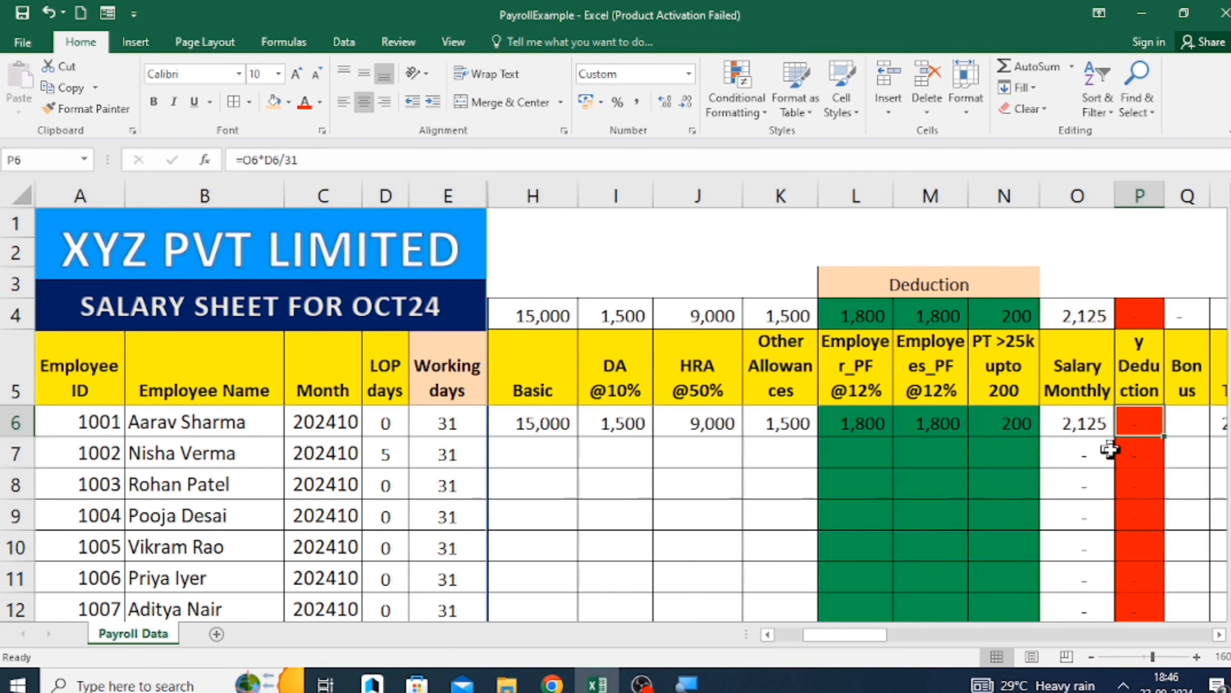
pyautogui.press('Left')
pyautogui.press('Left')
pyautogui.press('Left')
pyautogui.press('Up')
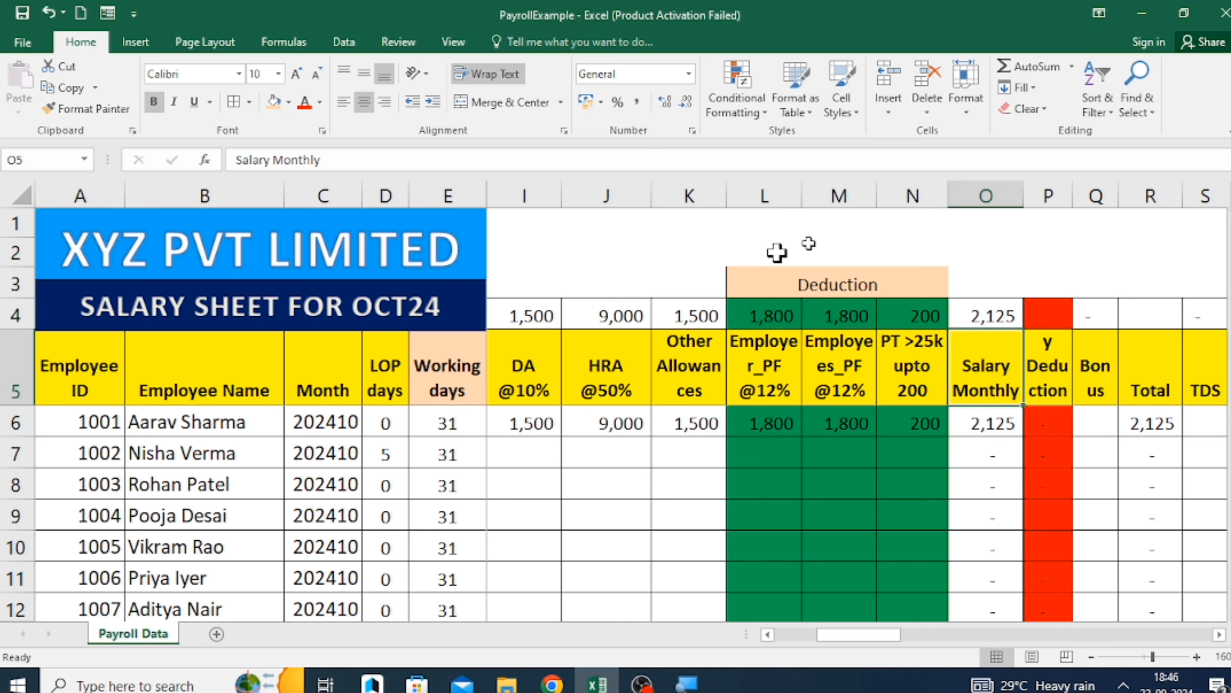
# Widen column P so that more of the "Salary Deduction" header fits in P5.
pyautogui.moveTo(1072, 196); pyautogui.dragTo(1095, 199)
pyautogui.press('Down')
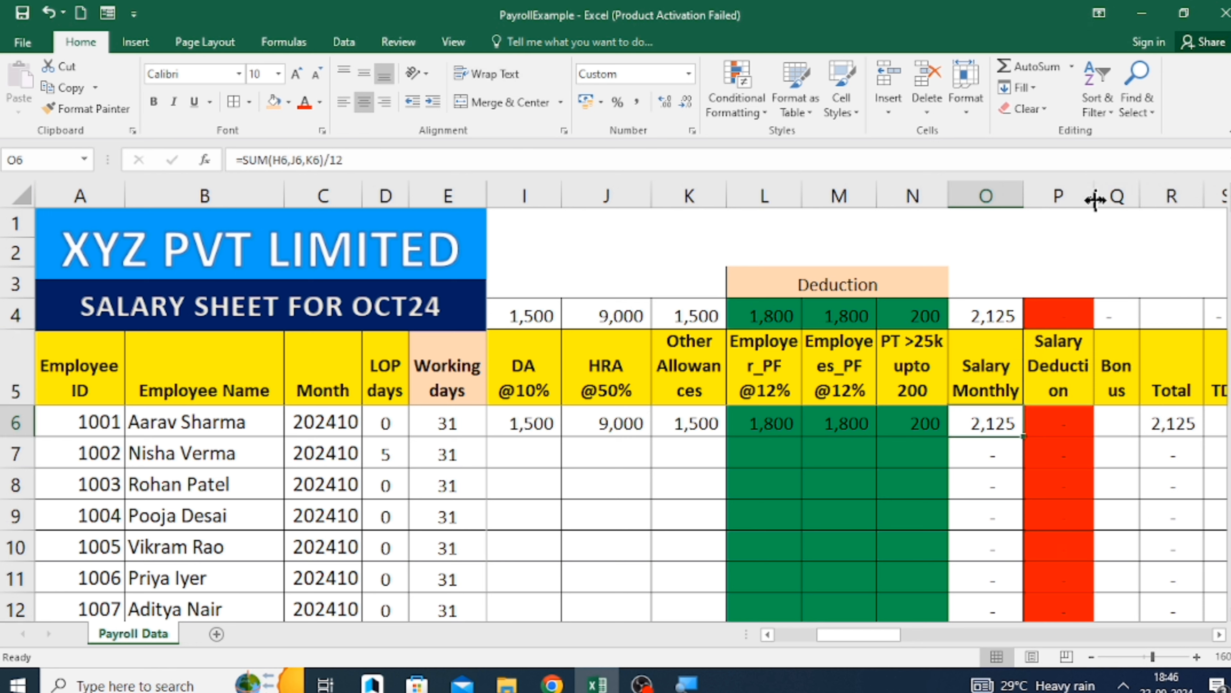
pyautogui.press('Right')
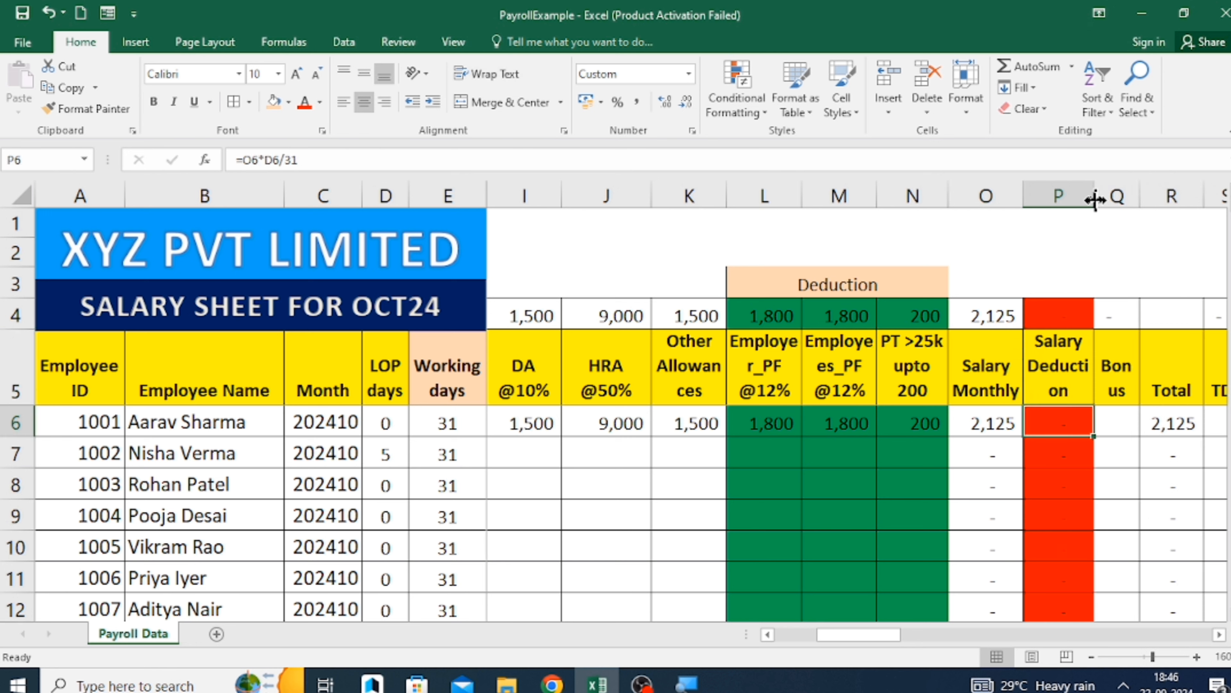
# Widen column Q so that the header "Bonus" fits on one line in Q5.
pyautogui.press('Right')
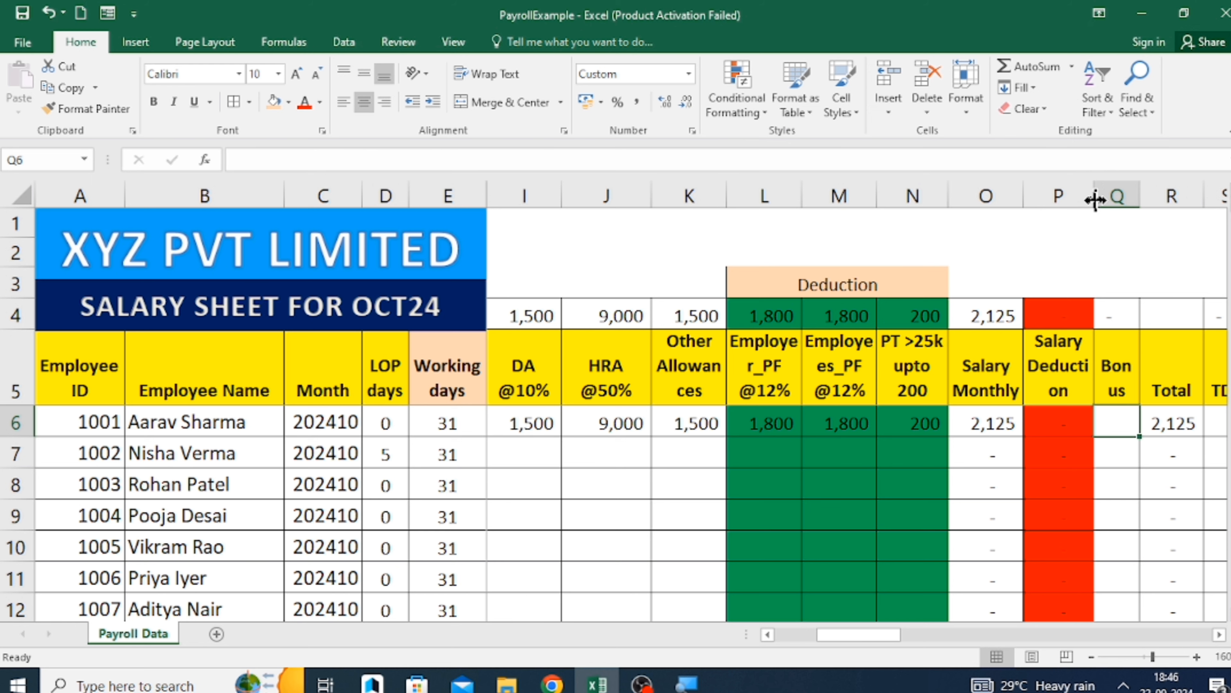
pyautogui.moveTo(1141, 194); pyautogui.dragTo(1179, 188)
pyautogui.press('Right')
pyautogui.press('Right')
pyautogui.press('Left')
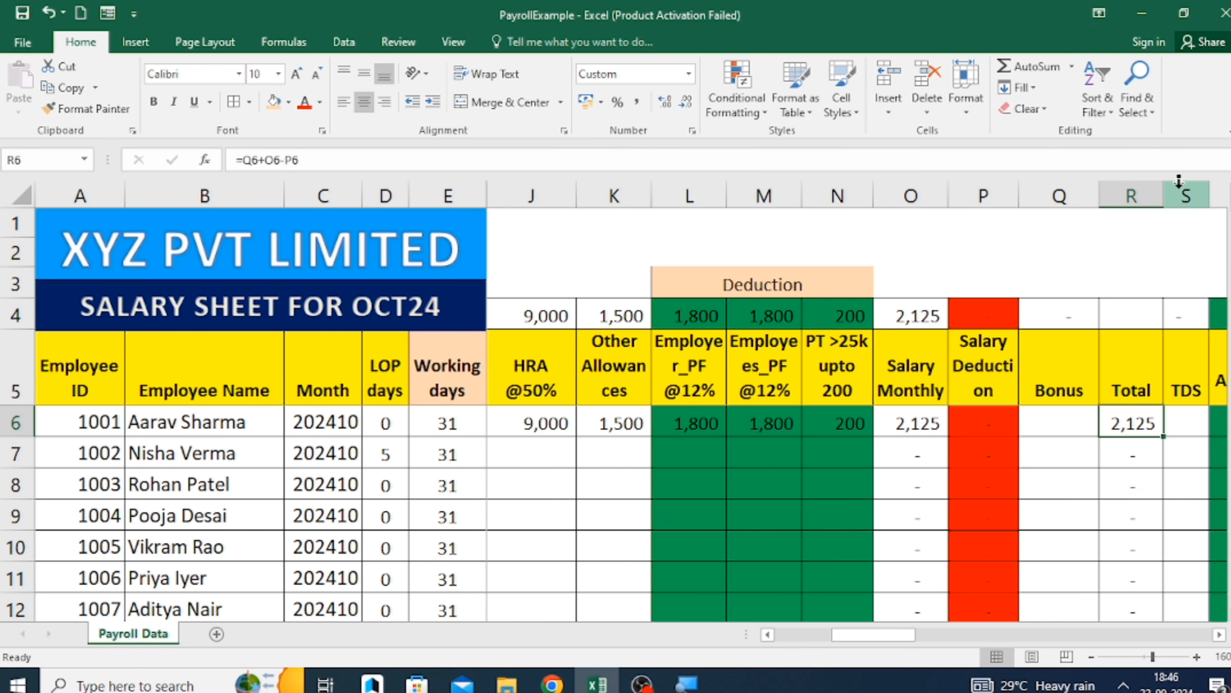
# Widen the TDS column S and check the first employee's Final Amount formula in T6.
pyautogui.press('Right')
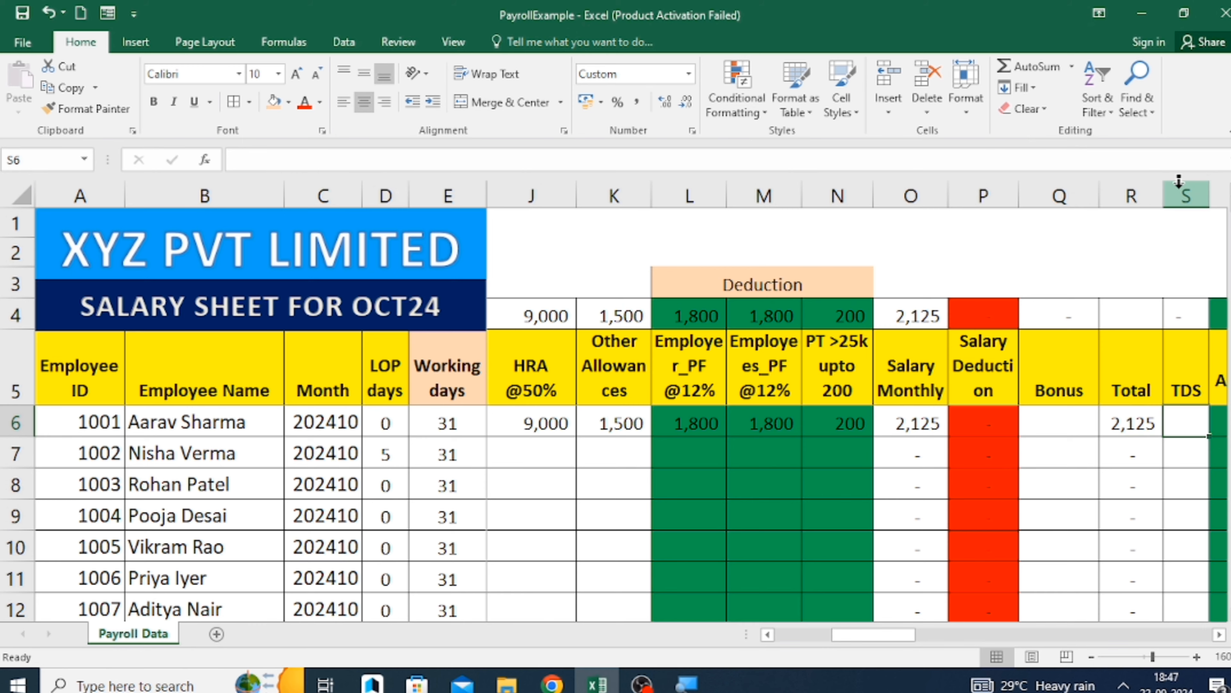
pyautogui.hscroll(4, 1179, 181)
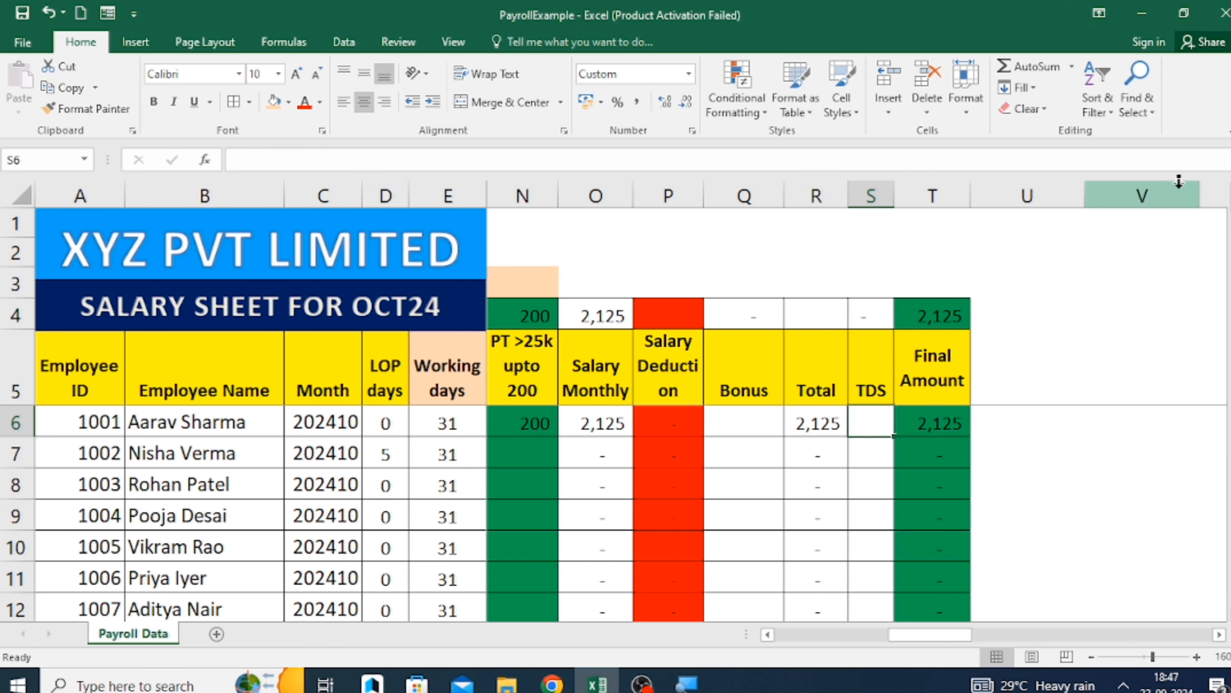
pyautogui.moveTo(894, 203); pyautogui.dragTo(927, 201)
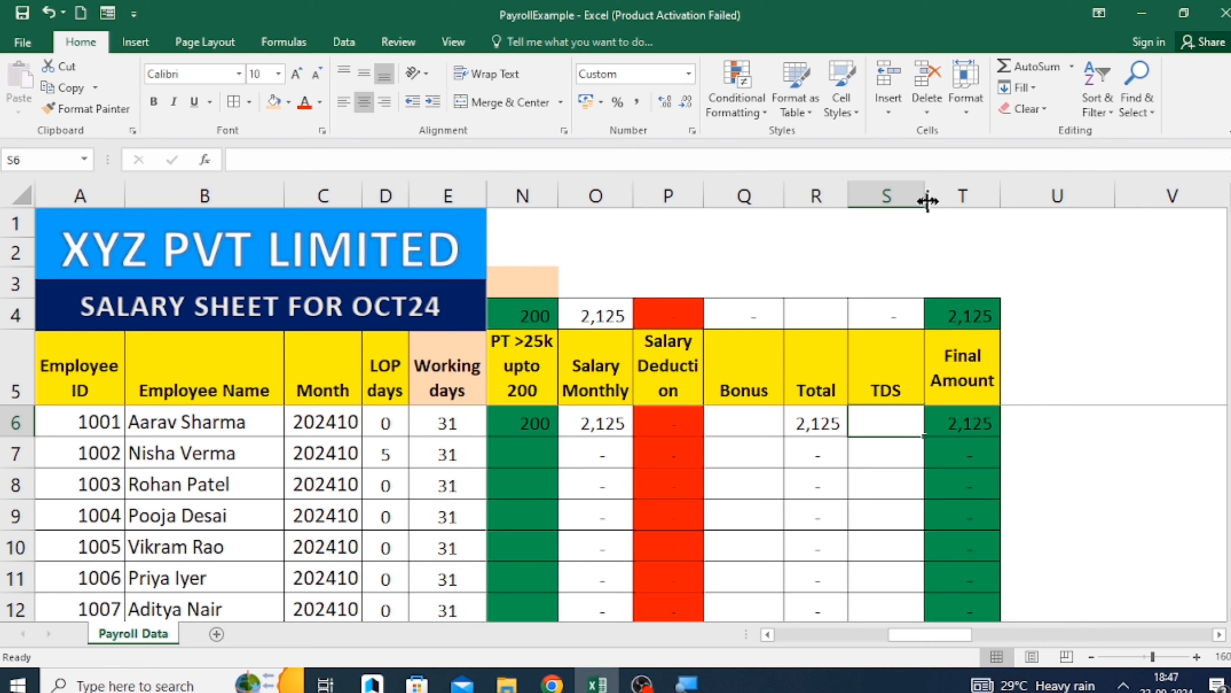
pyautogui.press('Right')
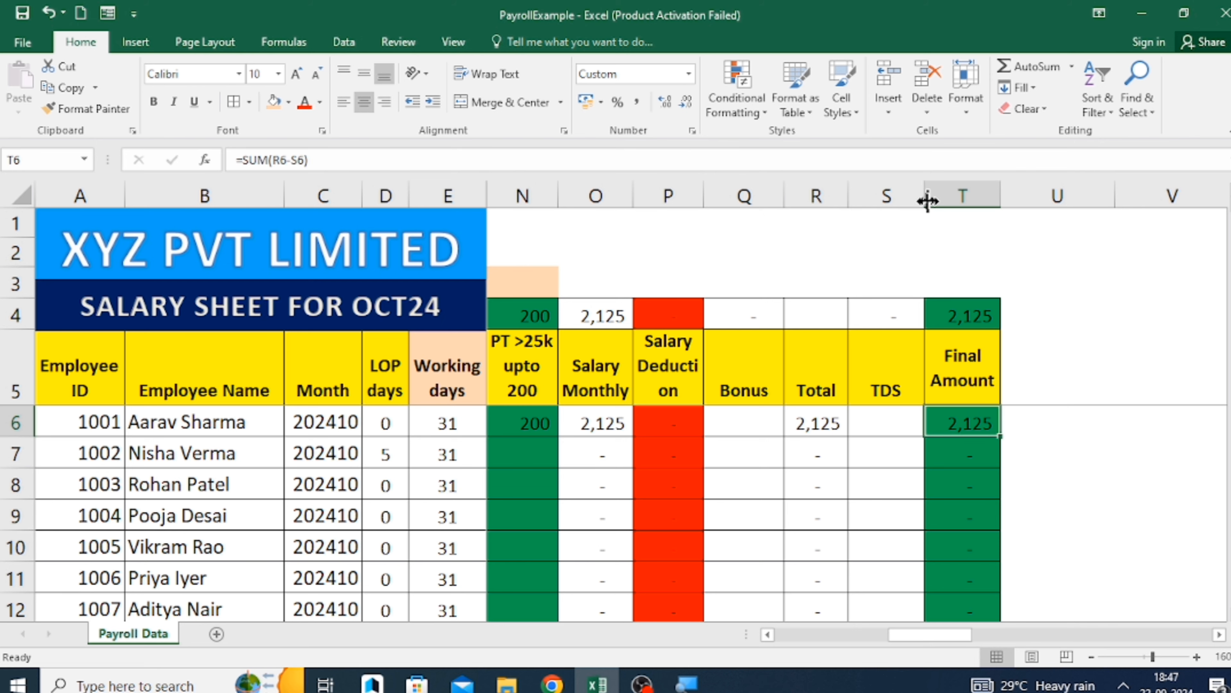
# Set the first employee's Basic salary in H6 to 150000.
pyautogui.press('Left')
pyautogui.press('Left')
pyautogui.press('Left')
pyautogui.press('Left')
pyautogui.press('Left')
pyautogui.press('Left')
pyautogui.press('Left')
pyautogui.press('Left')
pyautogui.press('Left')
pyautogui.press('Left')
pyautogui.press('Left')
pyautogui.press('Left')
pyautogui.press('Left')
pyautogui.press('Left')
pyautogui.press('Left')
pyautogui.press('Left')
pyautogui.press('Left')
pyautogui.press('Left')
pyautogui.press('Left')
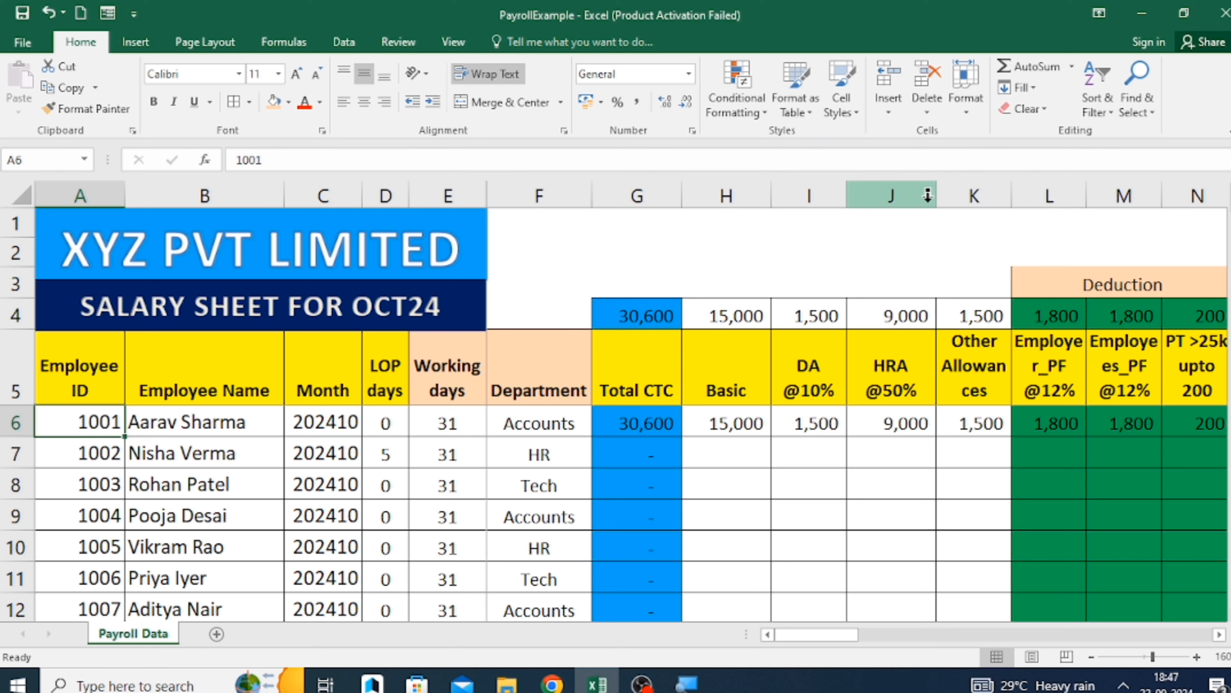
pyautogui.press('Right')
pyautogui.press('Right')
pyautogui.press('Right')
pyautogui.press('Right')
pyautogui.press('Right')
pyautogui.press('Right')
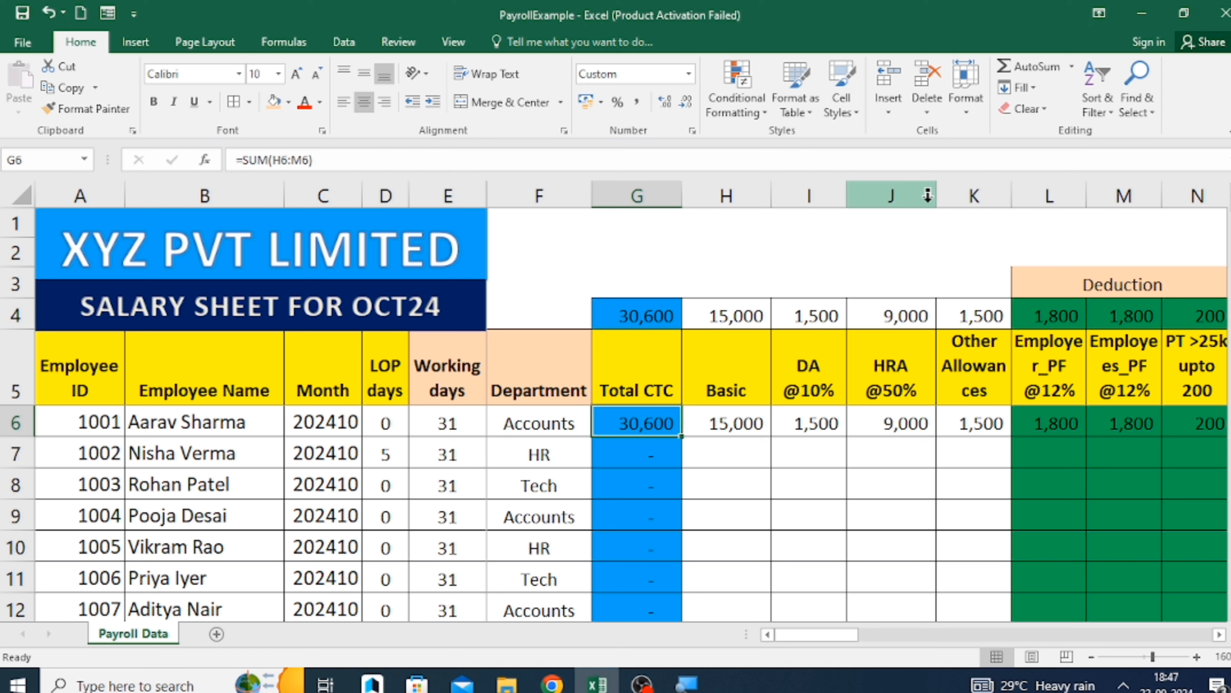
pyautogui.press('Right')
pyautogui.press('Up')
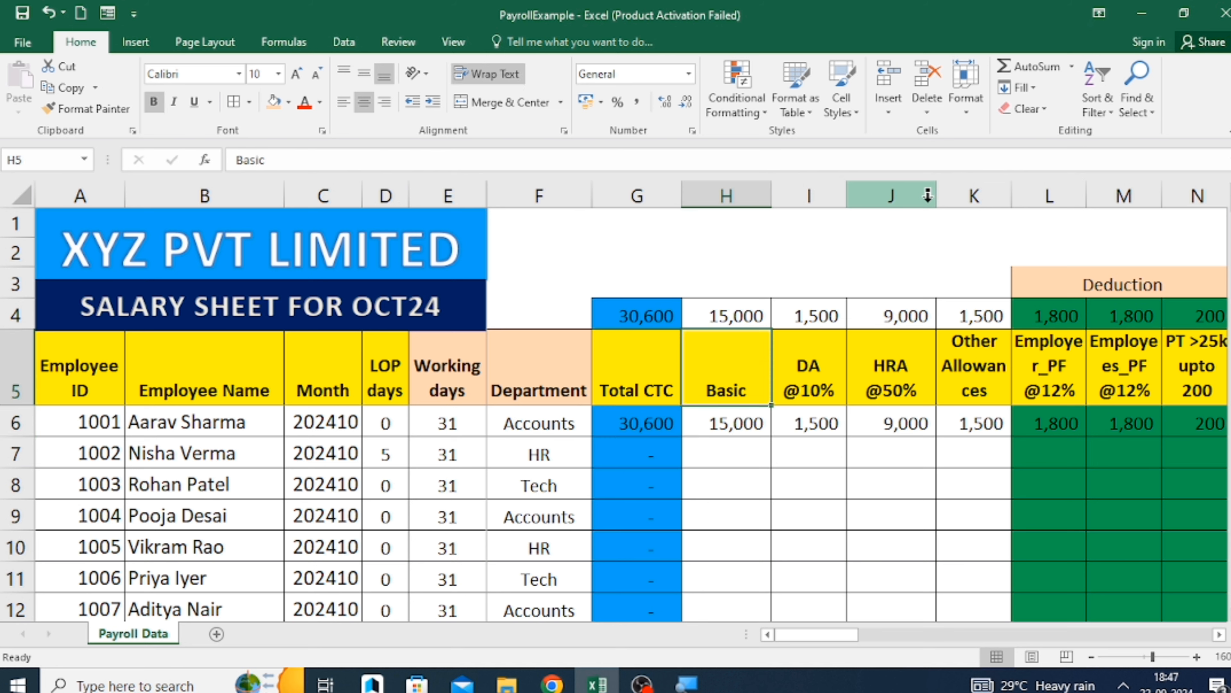
pyautogui.press('Left')
pyautogui.press('Right')
pyautogui.press('Down')
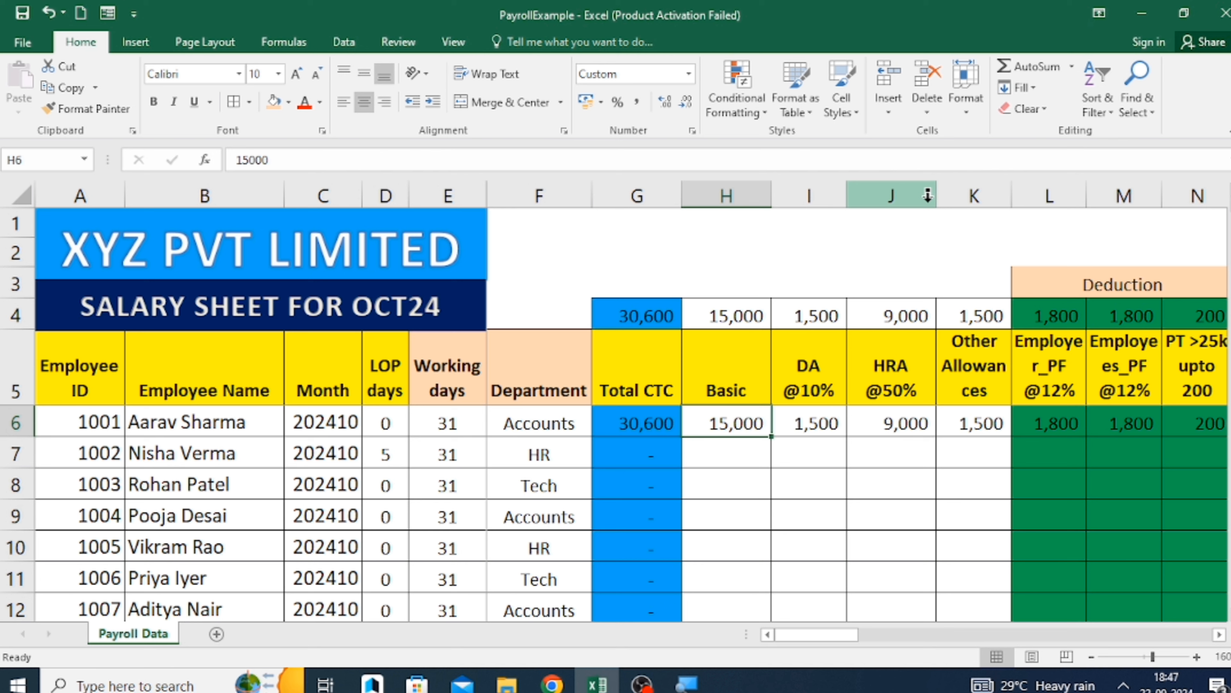
pyautogui.write('150000')
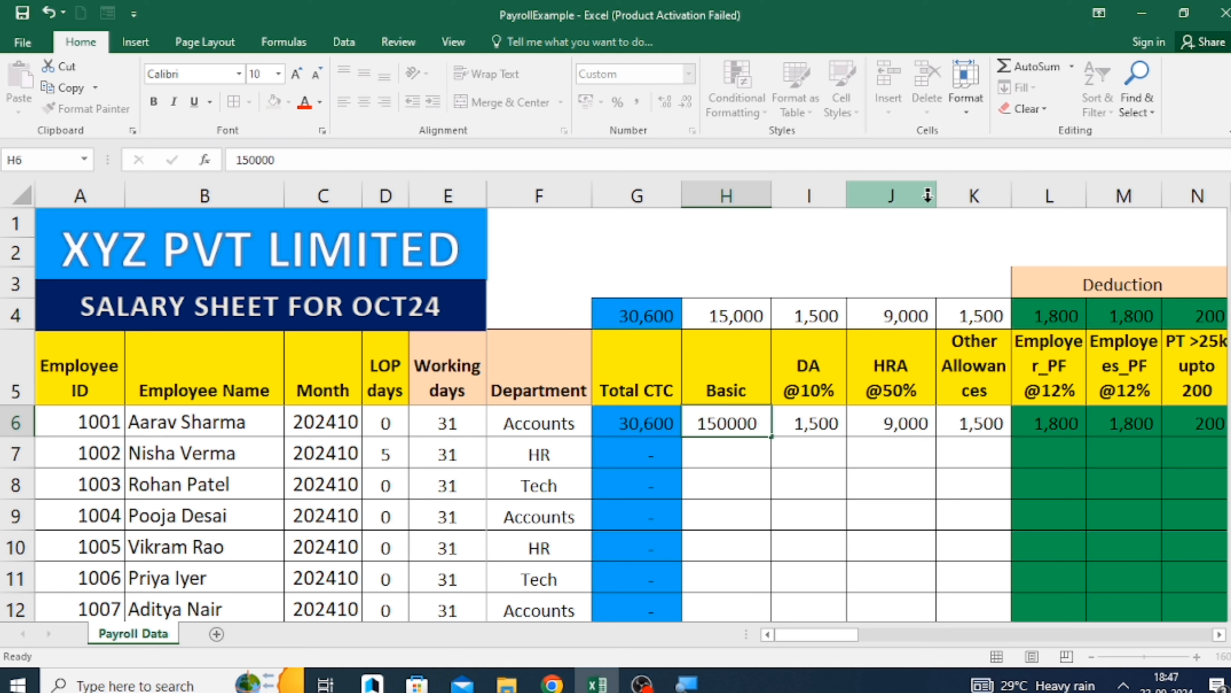
pyautogui.press('Return')
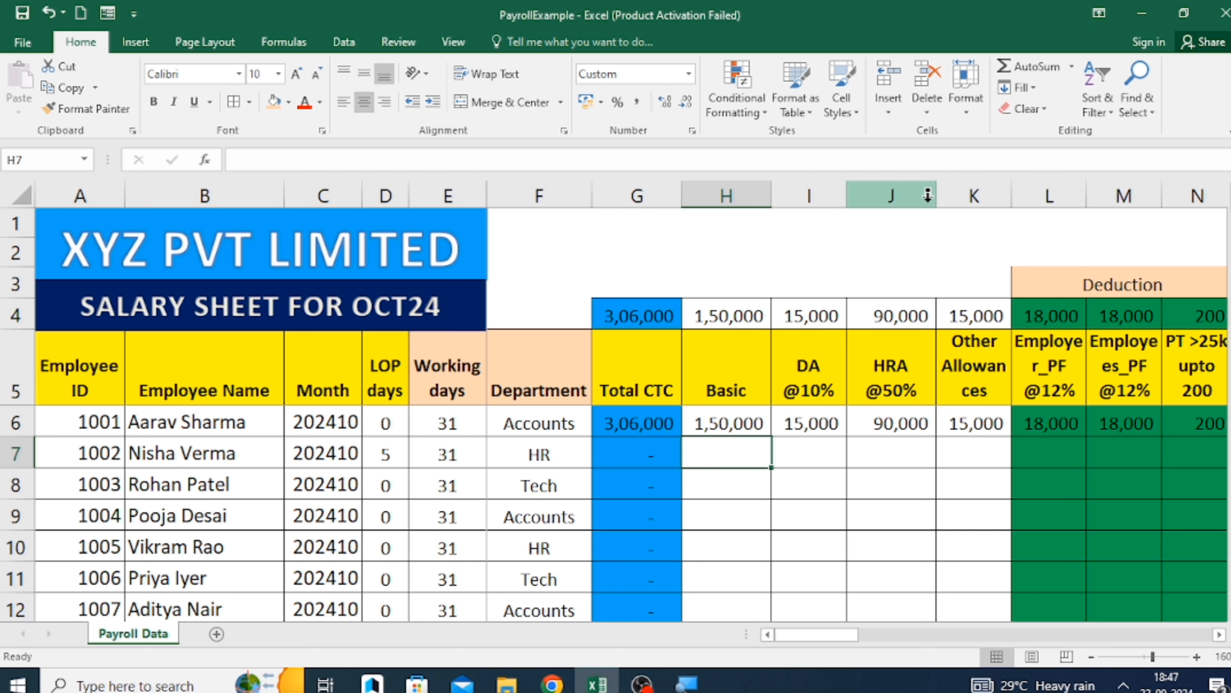
# Change the percentage in the first employee's HRA formula in J6 to 50%.
pyautogui.press('Up')
pyautogui.press('Right')
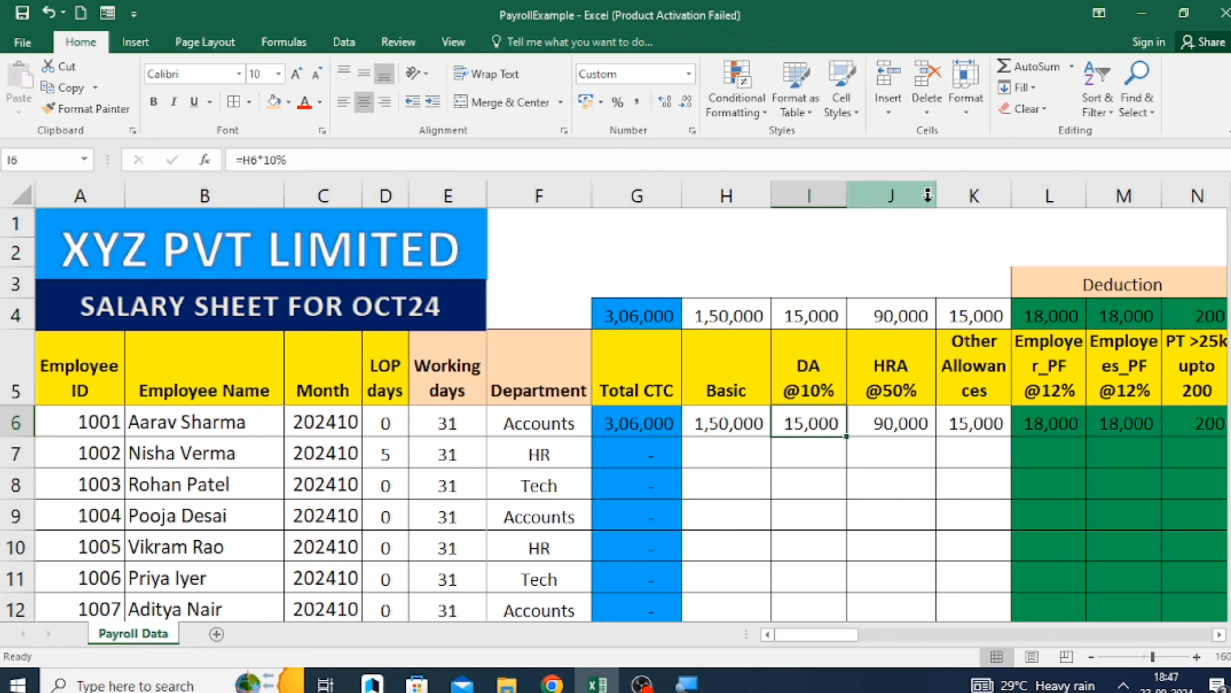
pyautogui.press('Right')
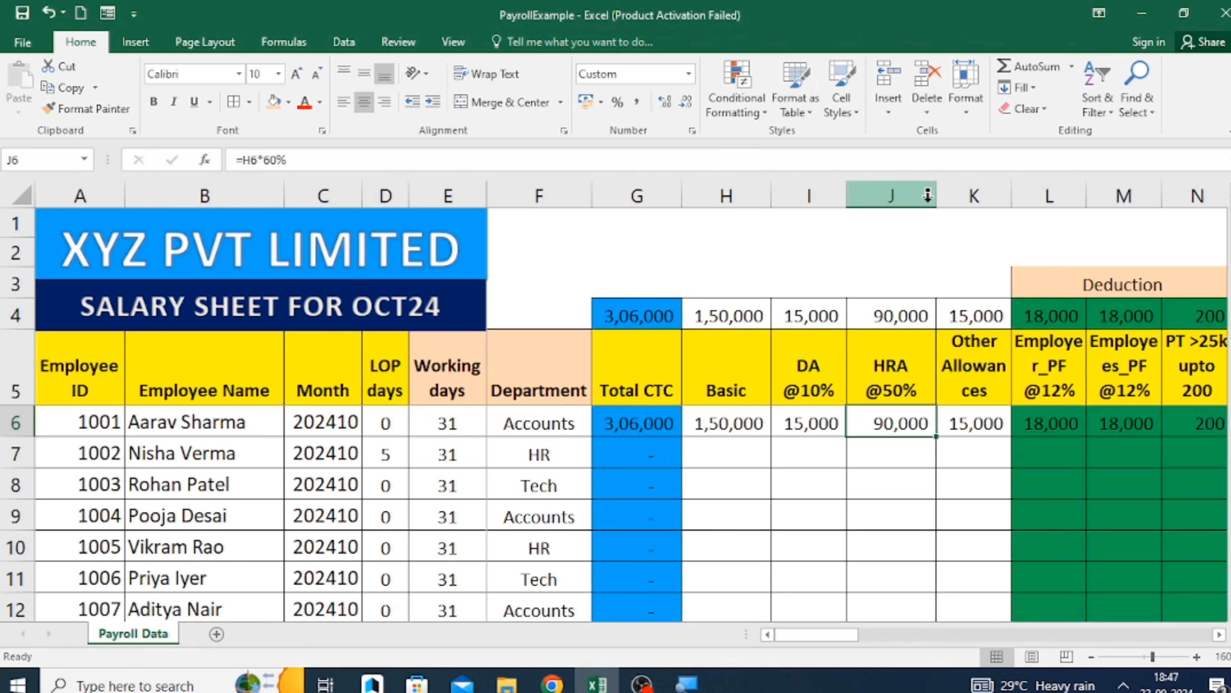
pyautogui.press('F2')
pyautogui.press('Left')
pyautogui.press('Left')
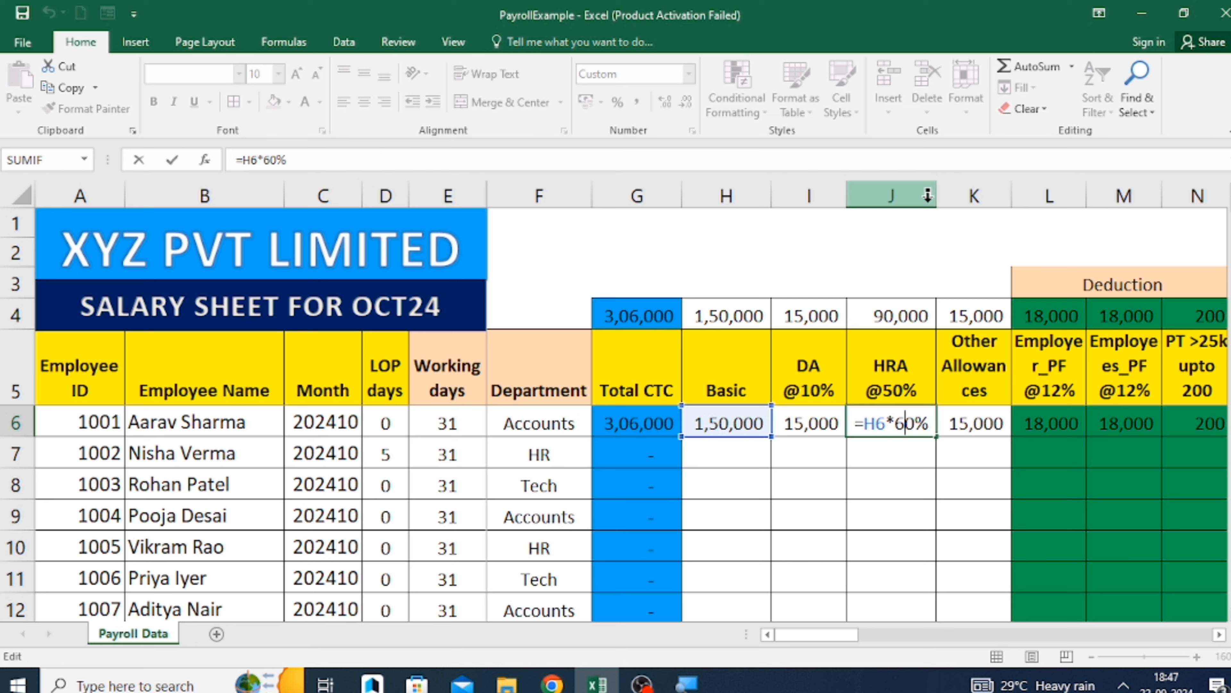
pyautogui.press('BackSpace')
pyautogui.write('5')
pyautogui.press('Return')
pyautogui.press('Up')
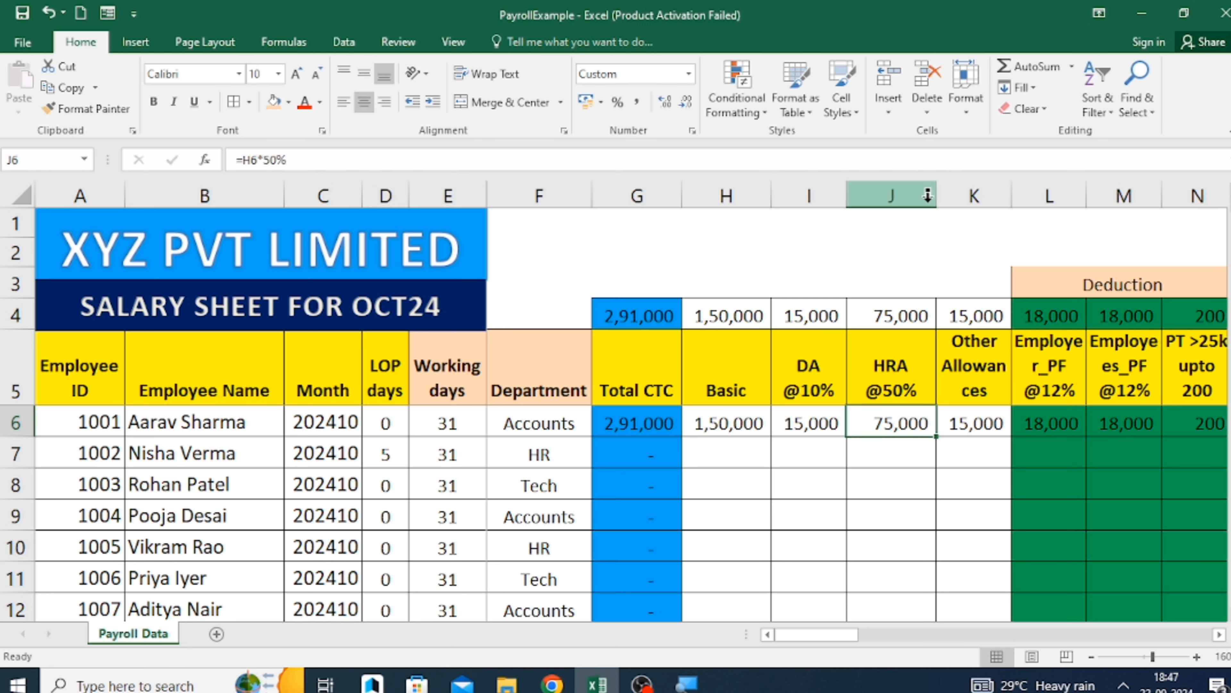
# Re-enter the first employee's HRA in J6 as the formula =H6*50%.
pyautogui.write('=')
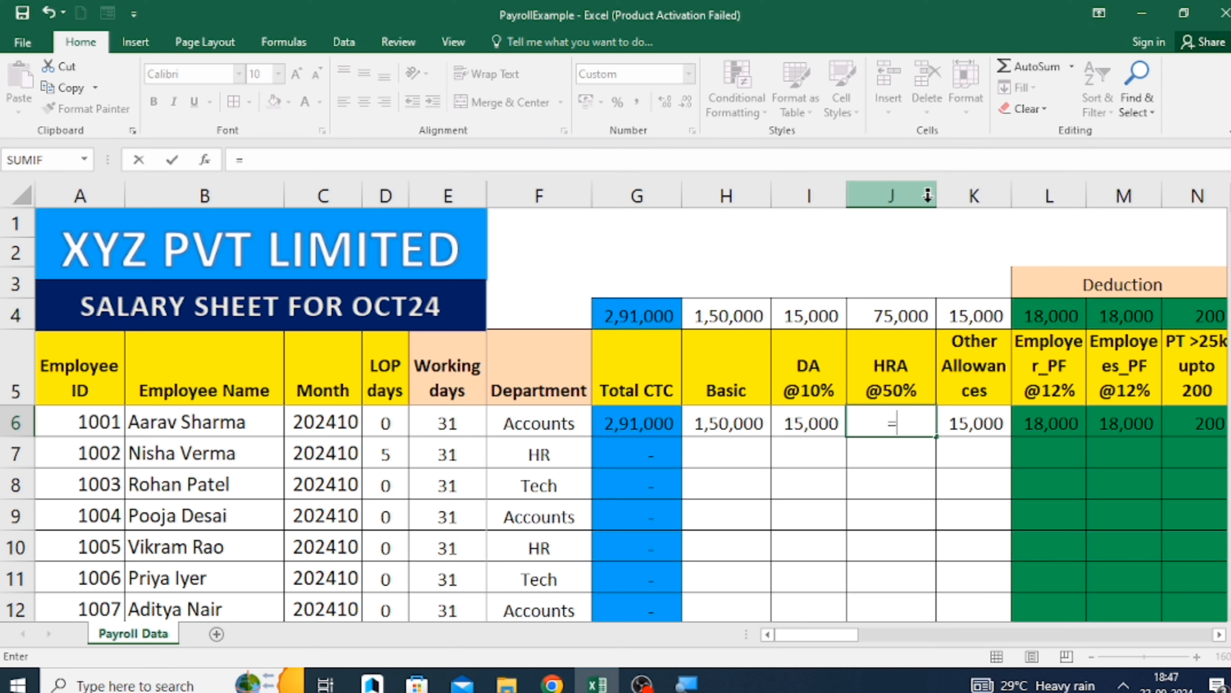
pyautogui.press('Left')
pyautogui.press('Left')
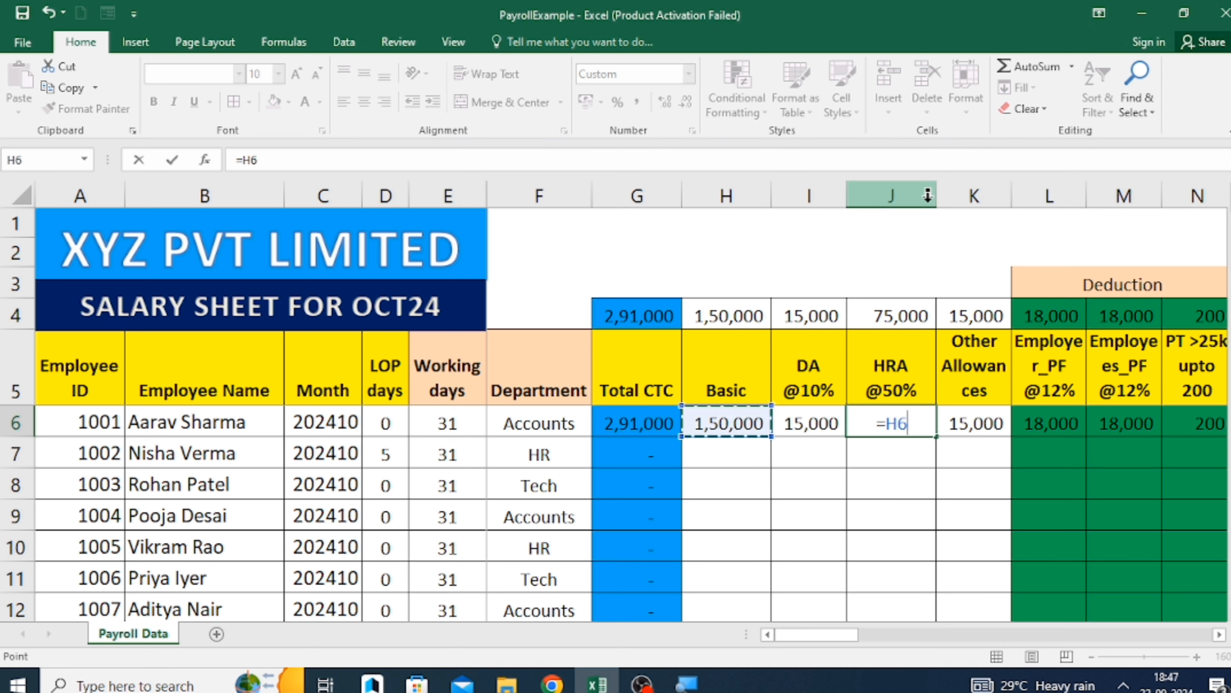
pyautogui.write('*50%')
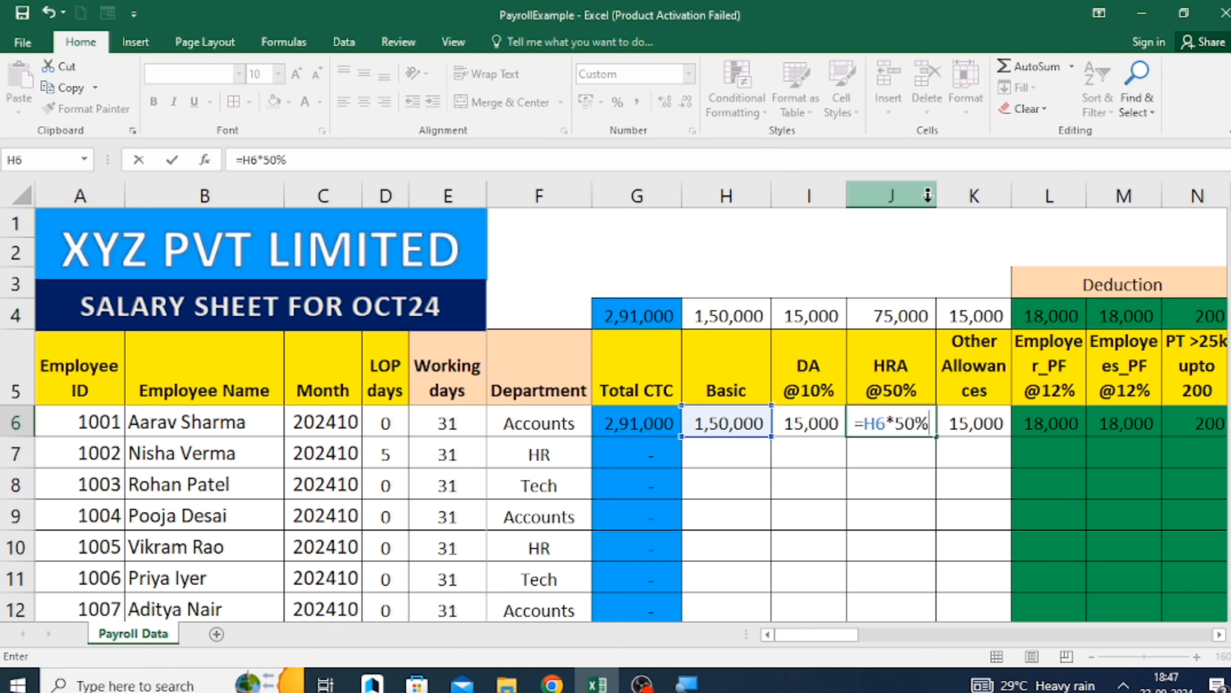
pyautogui.press('Return')
pyautogui.press('Up')
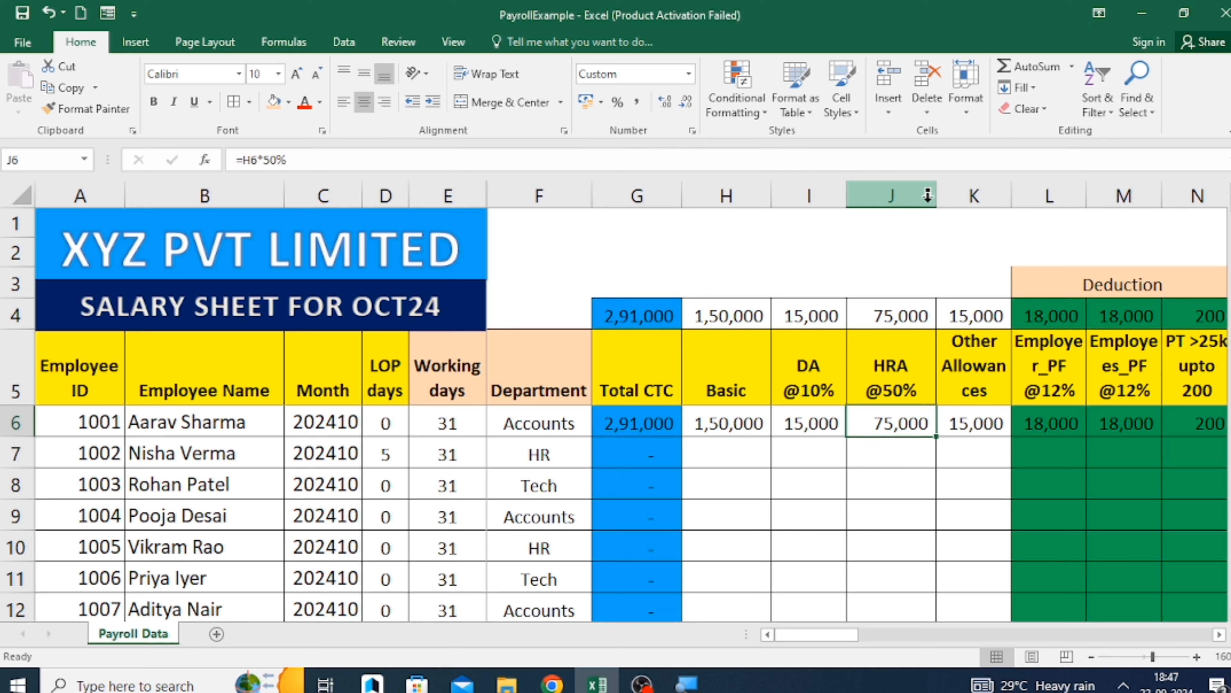
# Enter the formula =H6*12% for the first employee's Employer_PF in L6.
pyautogui.press('Right')
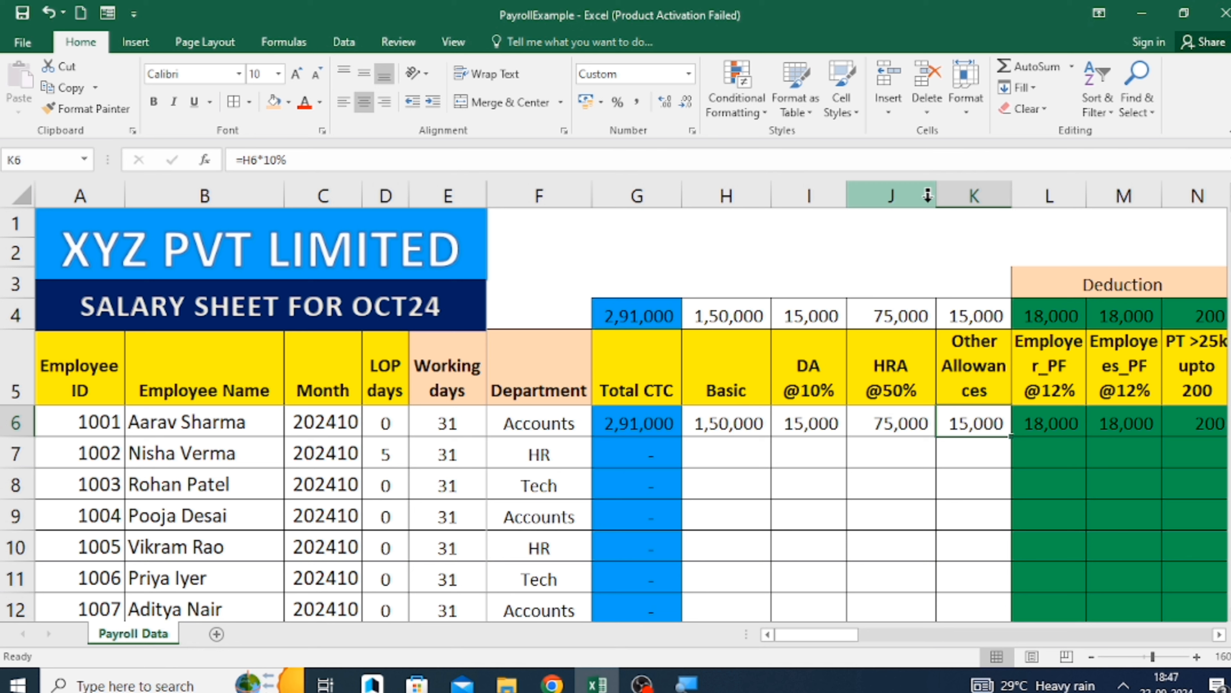
pyautogui.press('Right')
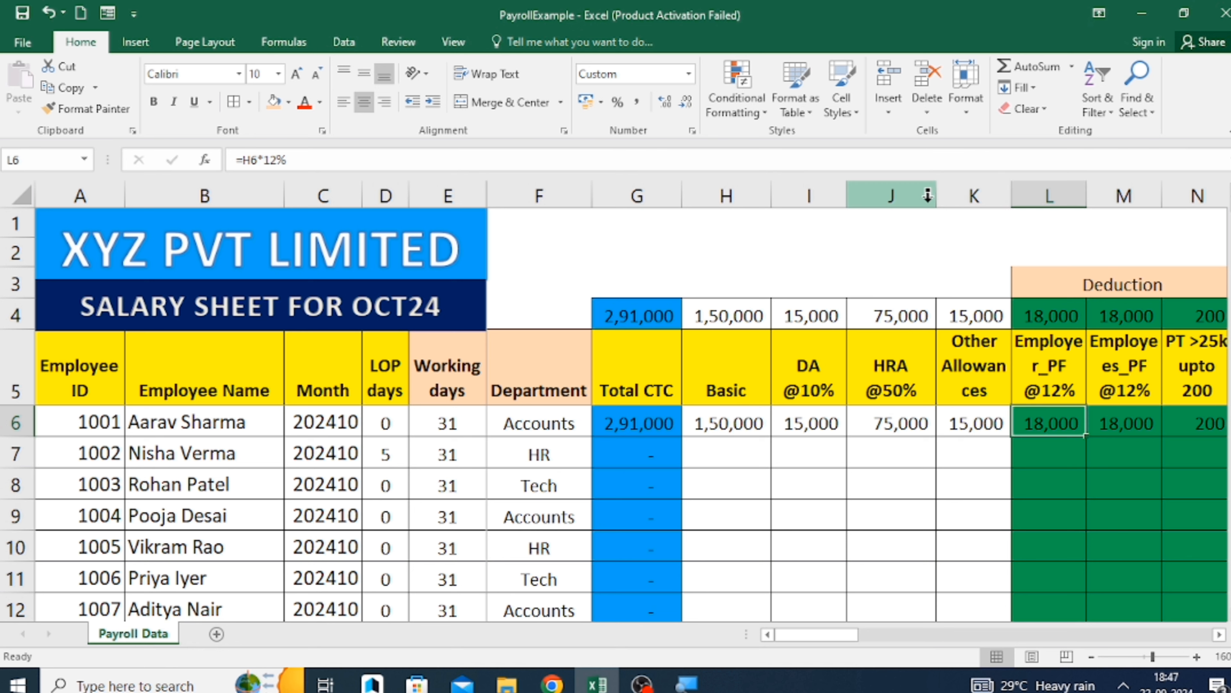
pyautogui.write('=')
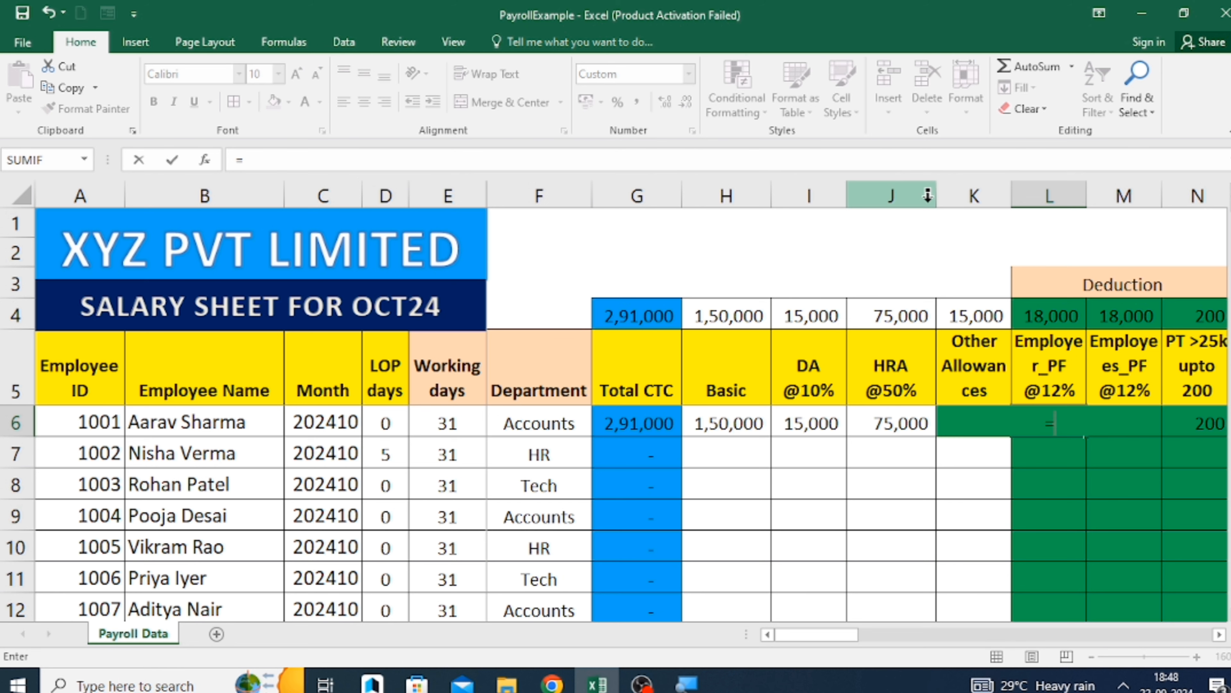
pyautogui.press('Left')
pyautogui.press('Left')
pyautogui.press('Left')
pyautogui.press('Left')
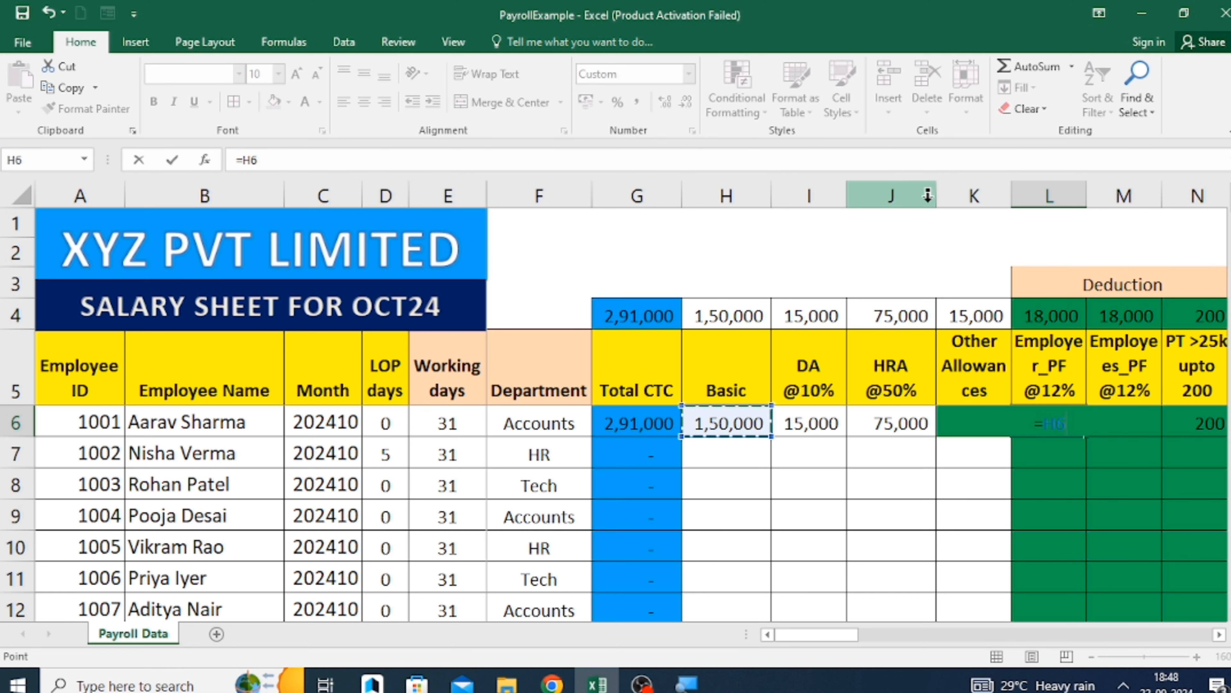
pyautogui.write('*12%')
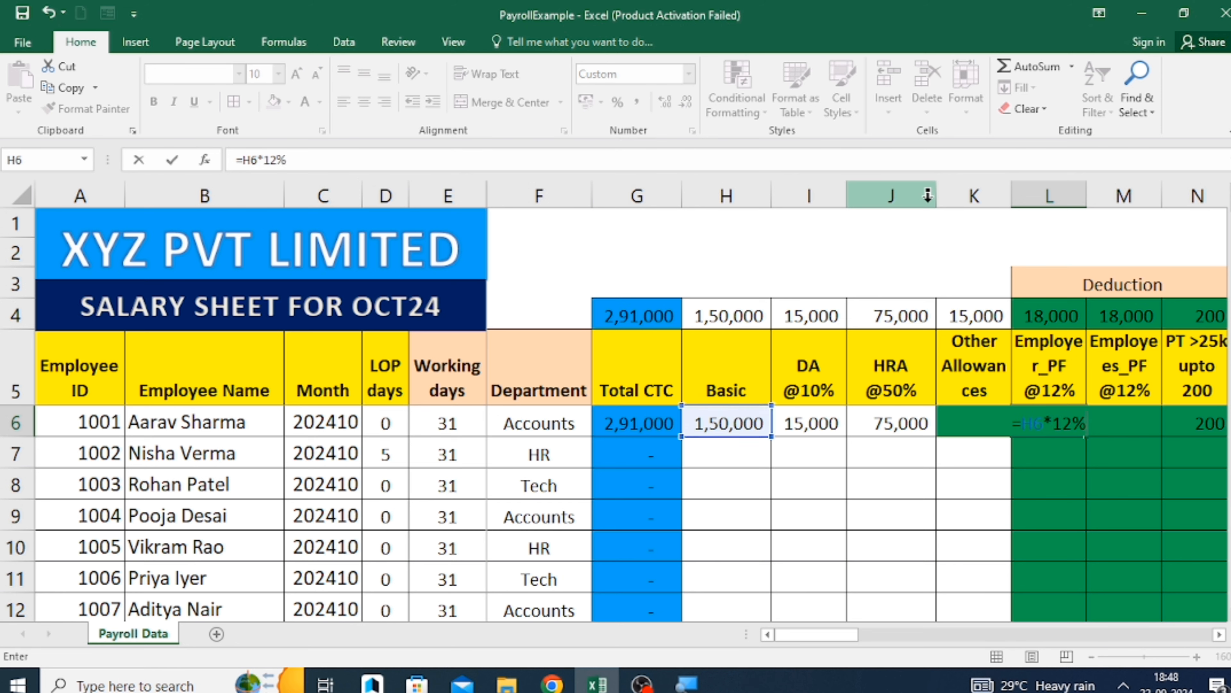
pyautogui.press('Return')
pyautogui.press('Up')
# Enter the formula =H6*12% for the first employee's Employees_PF in M6.
pyautogui.press('Right')
pyautogui.hscroll(2, 928, 195)
pyautogui.write('=')
pyautogui.press('Left')
pyautogui.press('Left')
pyautogui.press('Left')
pyautogui.press('Left')
pyautogui.press('Left')
pyautogui.write('*12%')
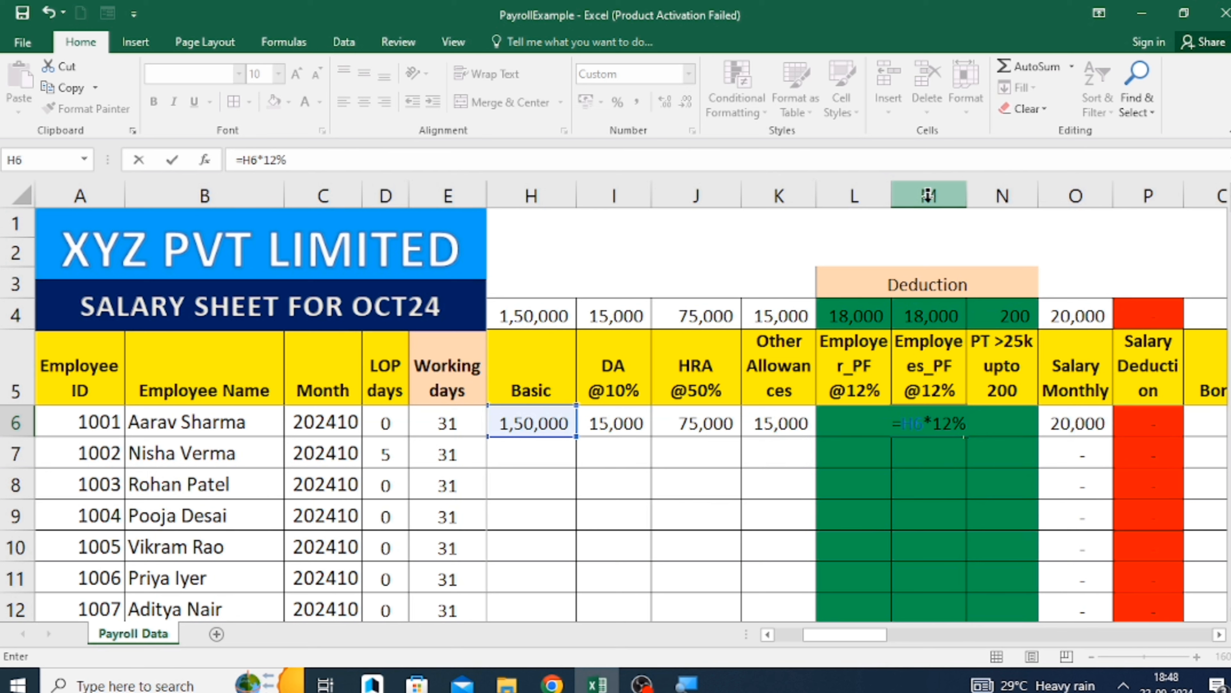
pyautogui.press('Return')
pyautogui.press('Up')
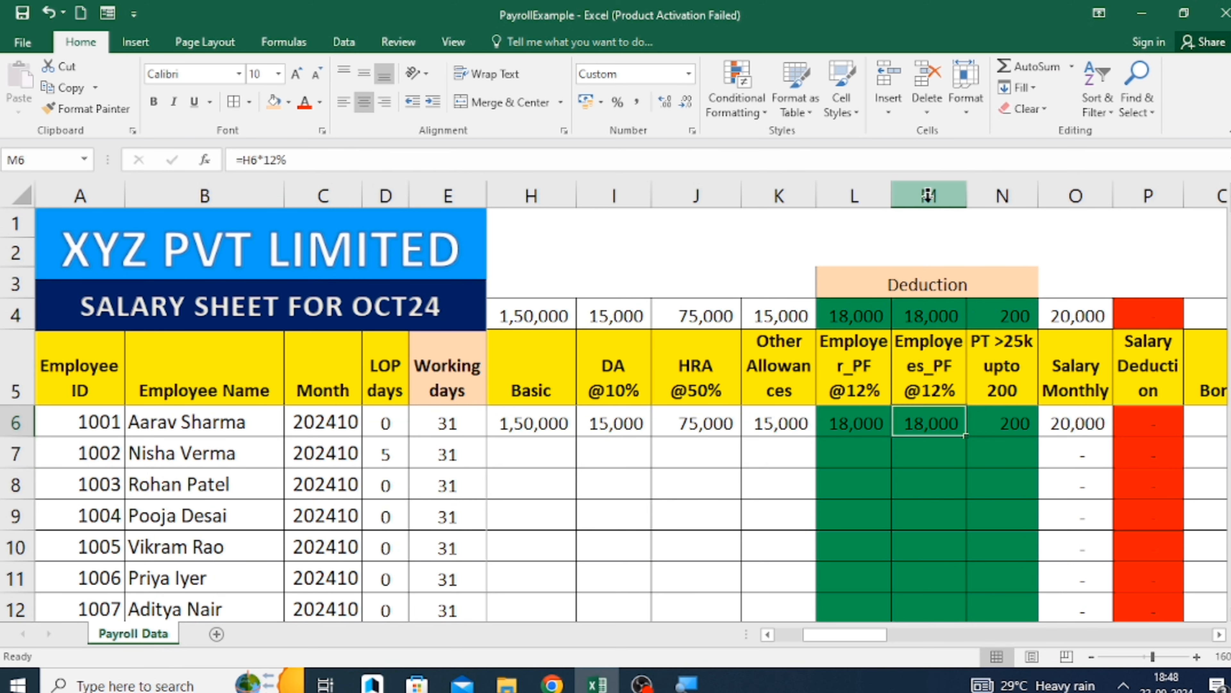
# Examine the first employee's PT amount in N6 and the Total CTC formula in G6.
pyautogui.press('Right')
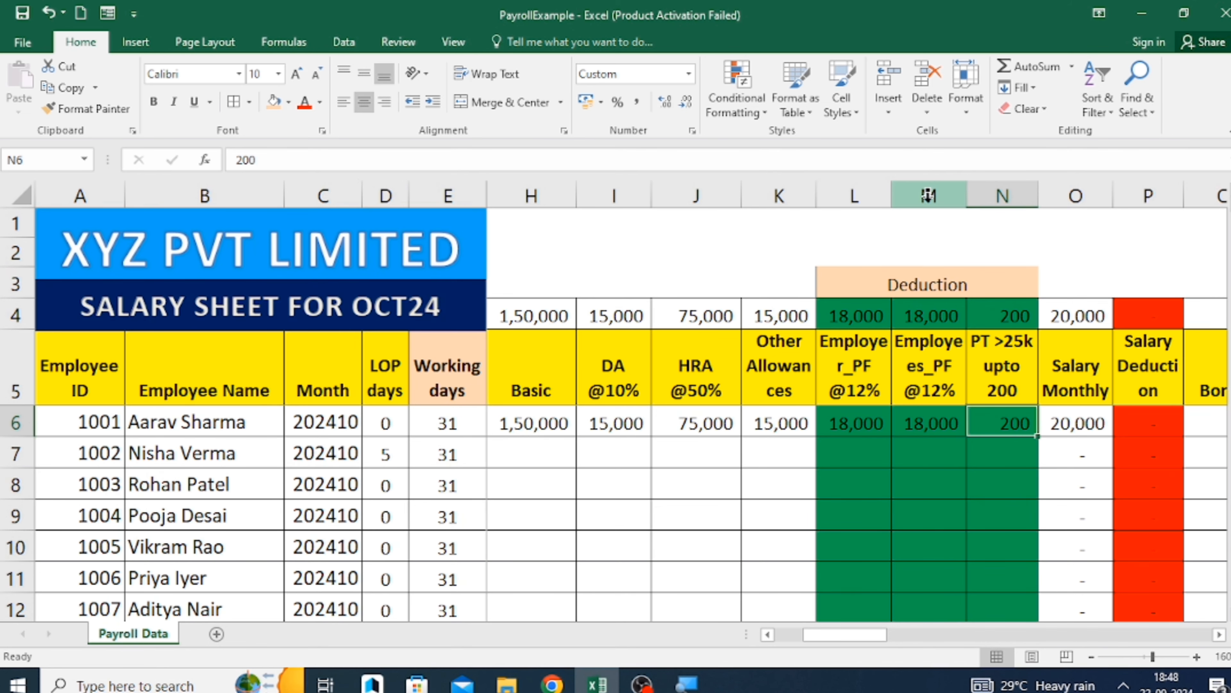
pyautogui.press('Right')
pyautogui.press('Left')
pyautogui.press('Left')
pyautogui.press('Left')
pyautogui.press('Left')
pyautogui.press('Left')
pyautogui.press('Left')
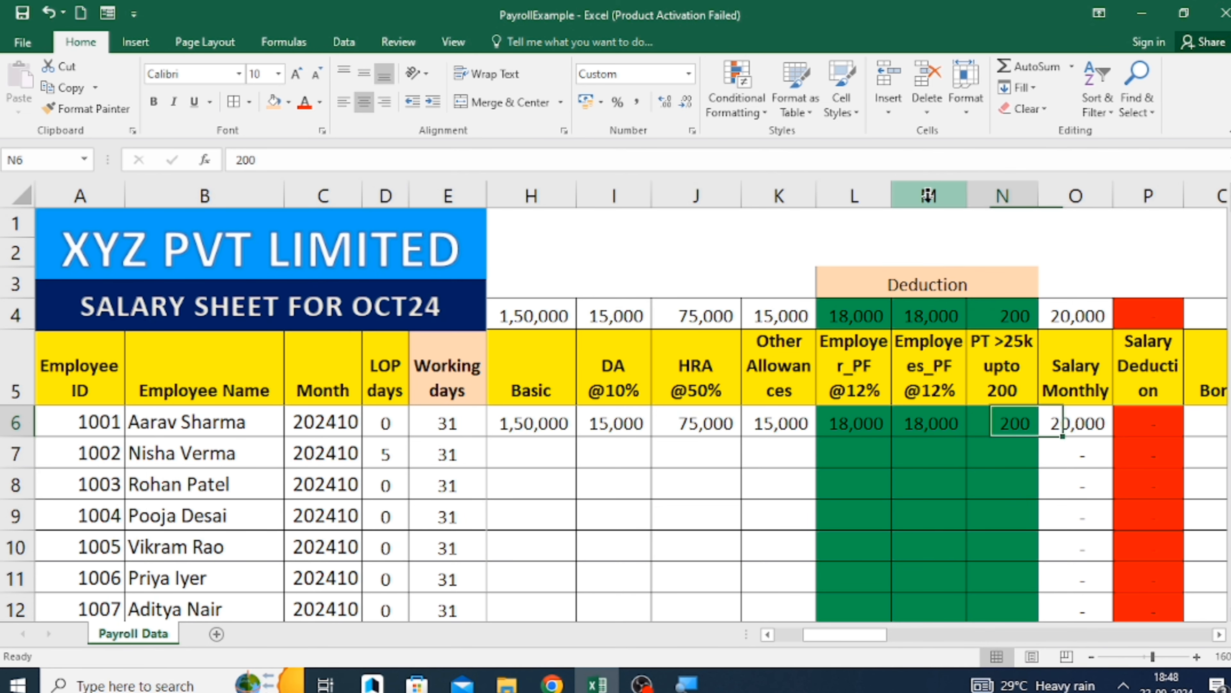
pyautogui.press('Left')
pyautogui.press('Left')
pyautogui.press('Left')
pyautogui.press('Right')
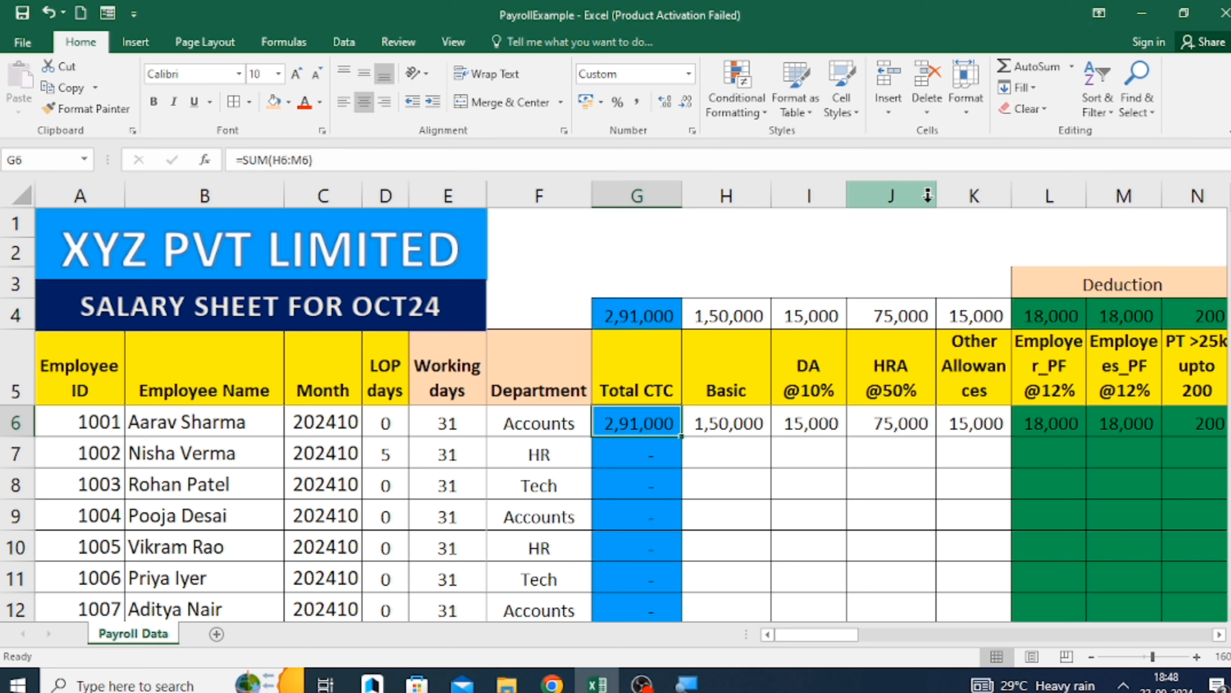
# Examine the first employee's Salary Deduction formula in P6 and Salary Monthly formula in O6.
pyautogui.press('Right')
pyautogui.press('Right')
pyautogui.press('Right')
pyautogui.press('Right')
pyautogui.press('Right')
pyautogui.press('Right')
pyautogui.press('Right')
pyautogui.press('Right')
pyautogui.press('Right')
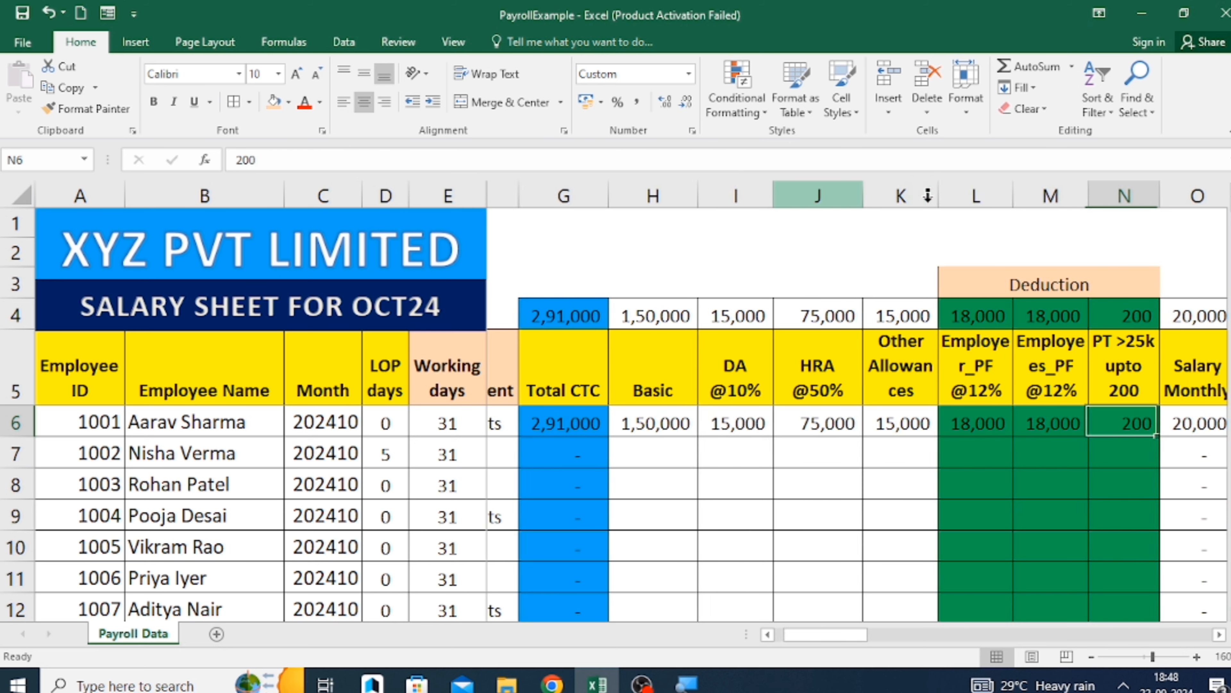
pyautogui.press('Right')
pyautogui.press('Right')
pyautogui.press('Left')
pyautogui.press('Left')
pyautogui.press('Left')
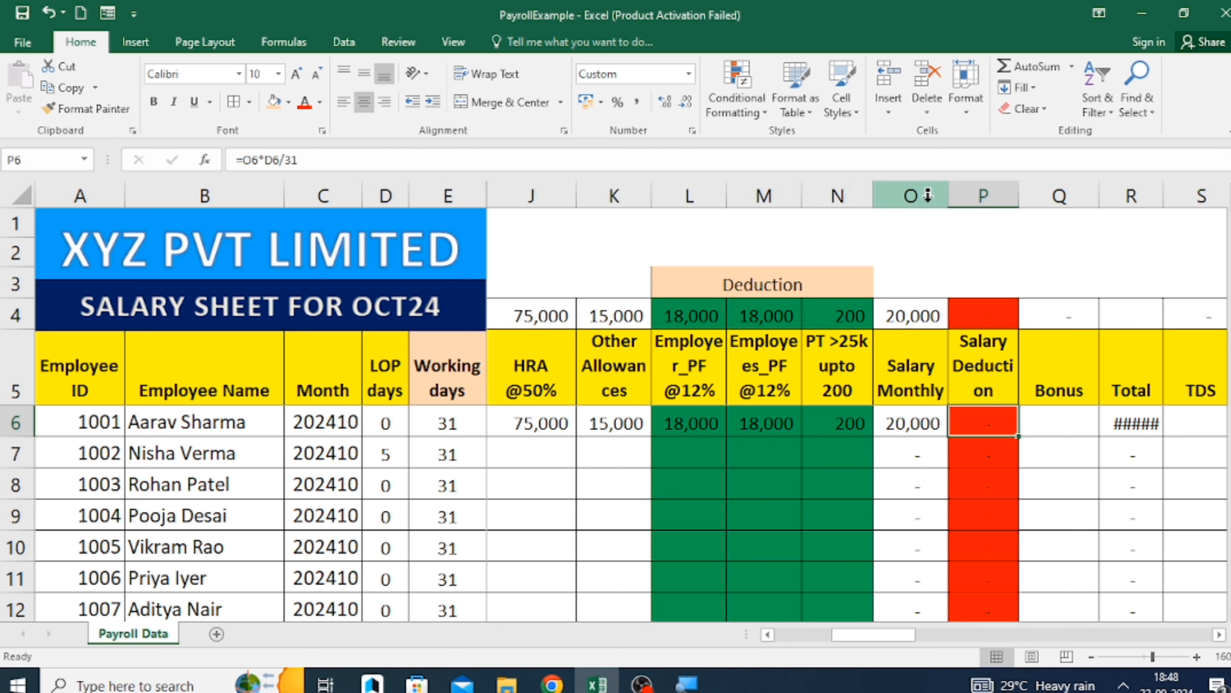
pyautogui.press('Up')
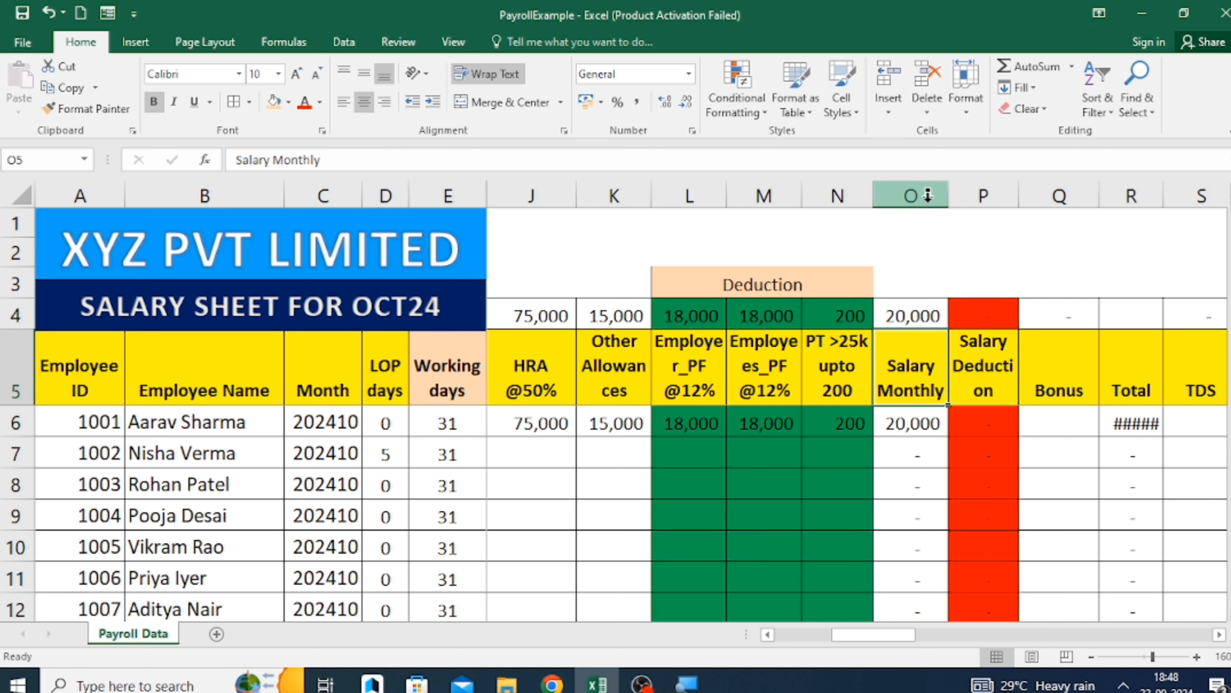
pyautogui.press('Down')
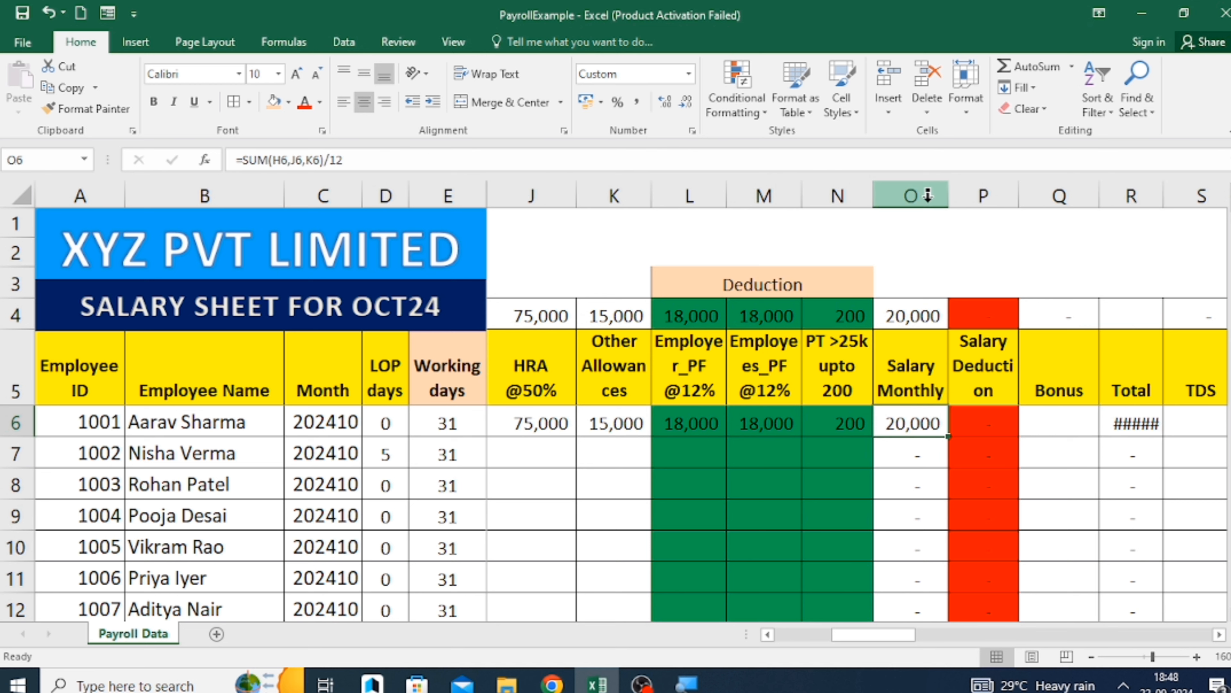
pyautogui.click(348, 160)
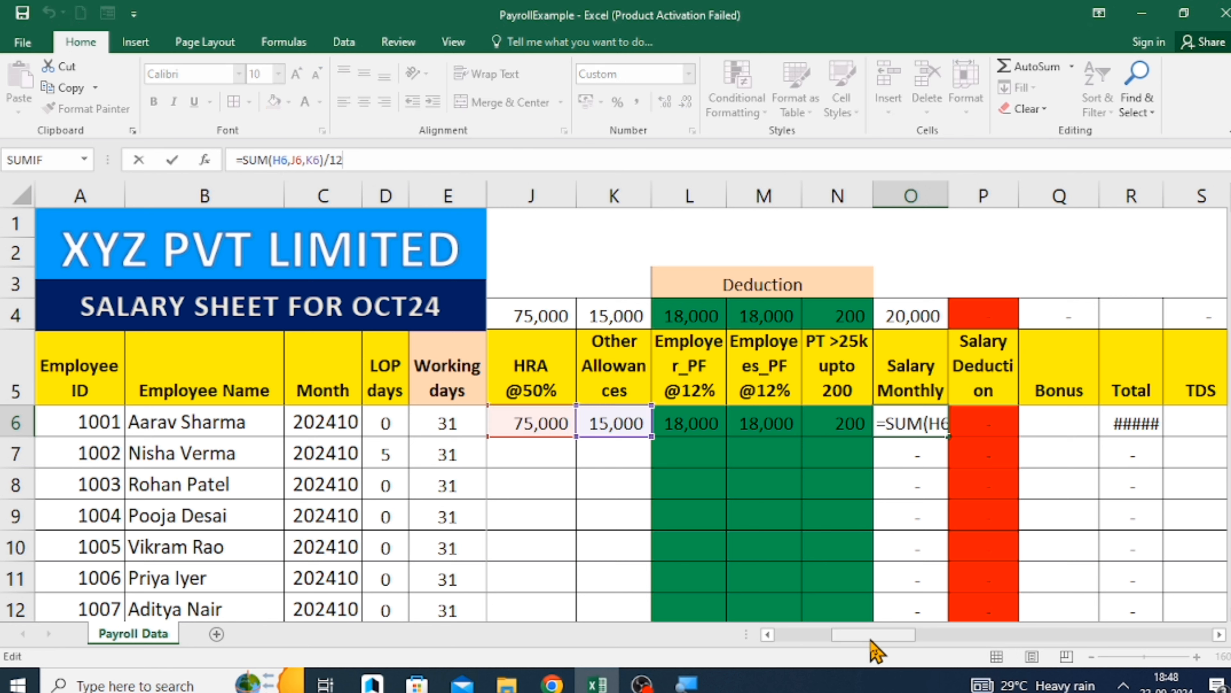
pyautogui.press('Escape')
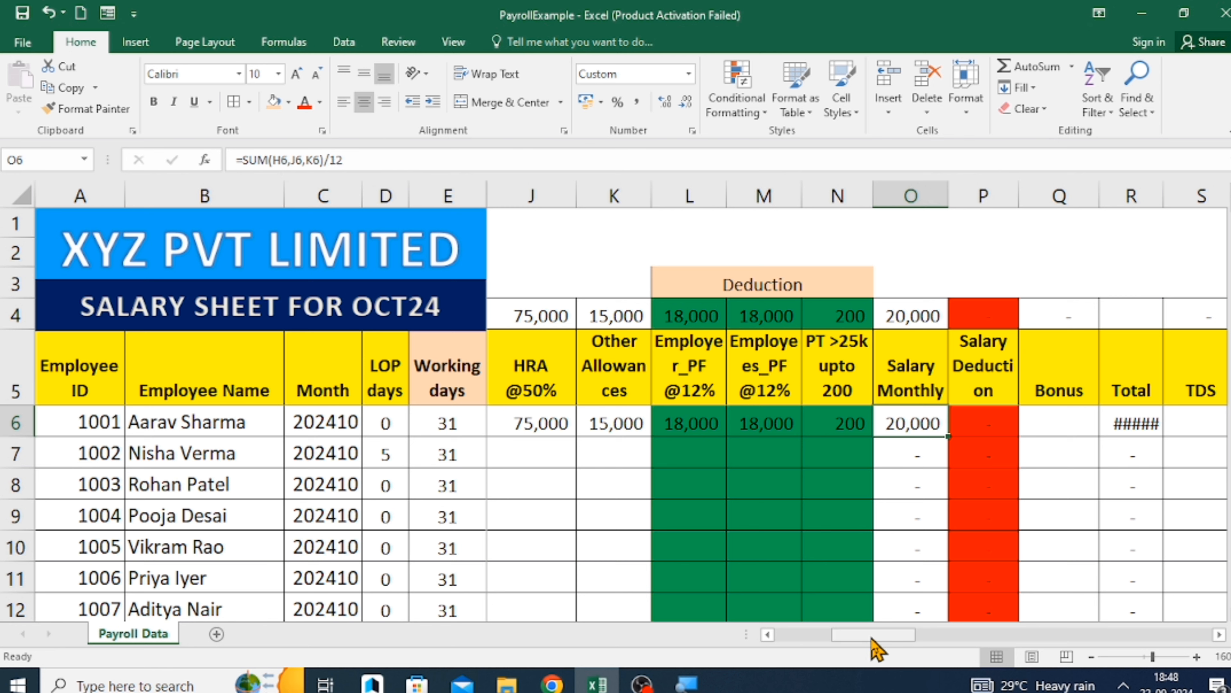
# Replace the first employee's Salary Monthly in O6 with the formula =SUM(H6,I6,J6,K6)/12, so that DA is included.
pyautogui.write('=sum')
pyautogui.press('Tab')
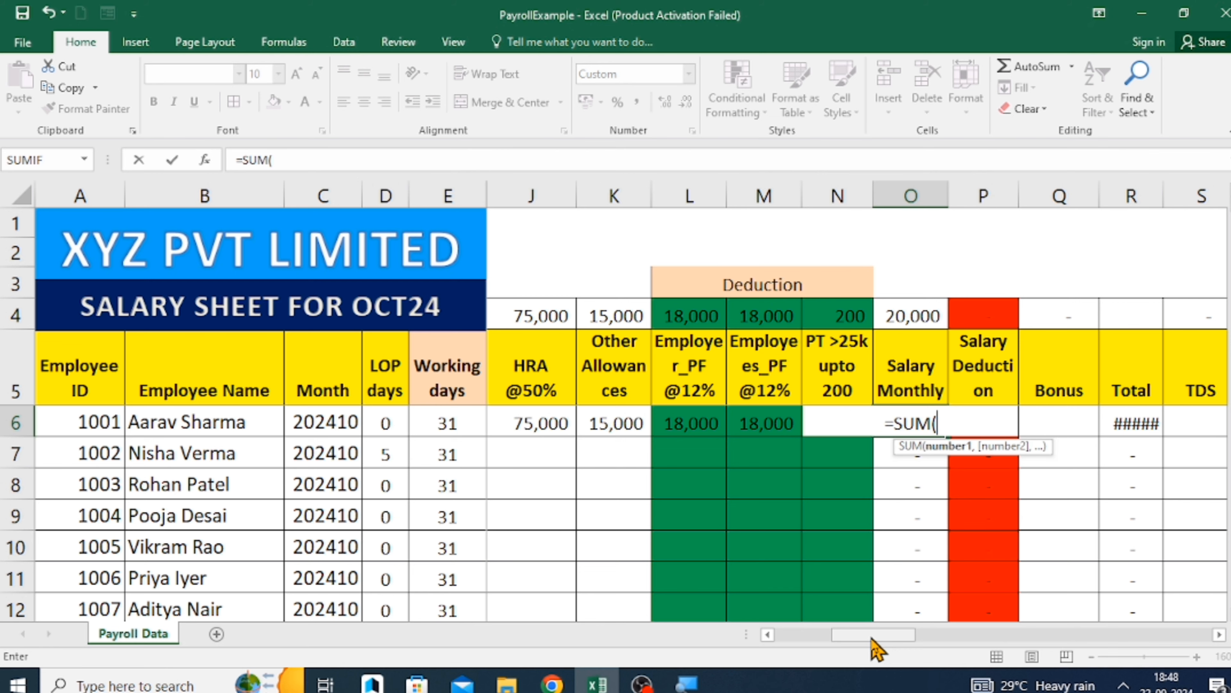
pyautogui.press('Left')
pyautogui.press('Left')
pyautogui.press('Left')
pyautogui.press('Left')
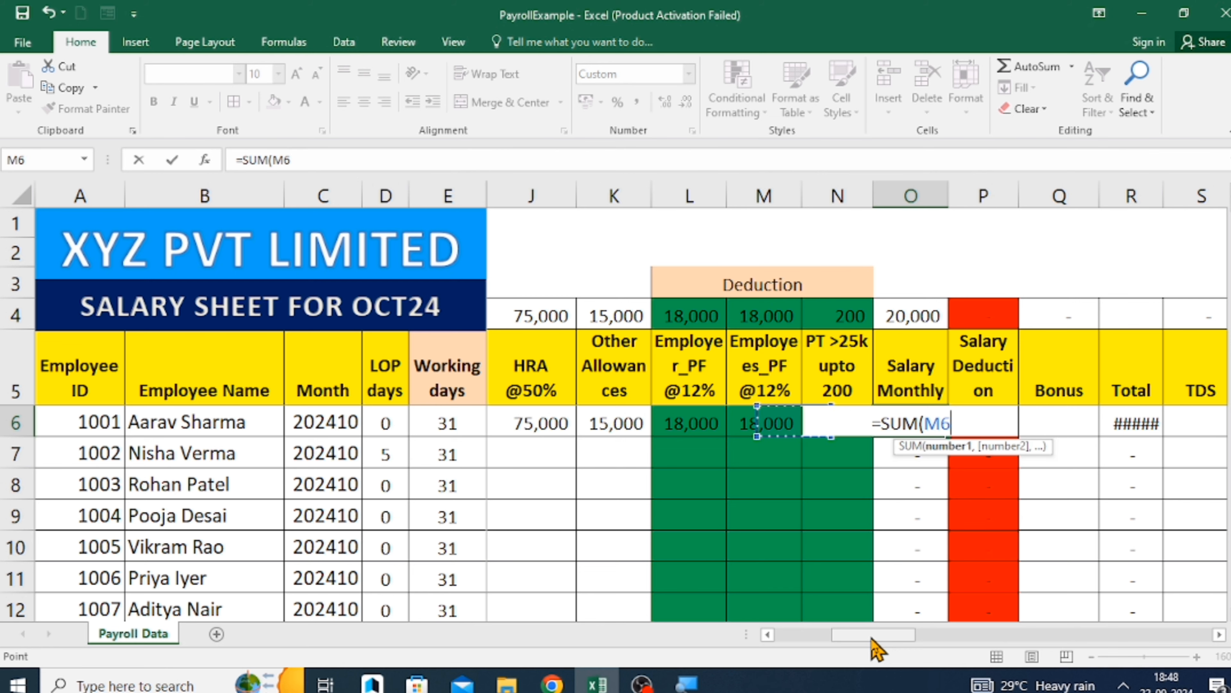
pyautogui.press('Left')
pyautogui.press('Left')
pyautogui.press('Left')
pyautogui.press('Left')
pyautogui.press('Left')
pyautogui.press('Left')
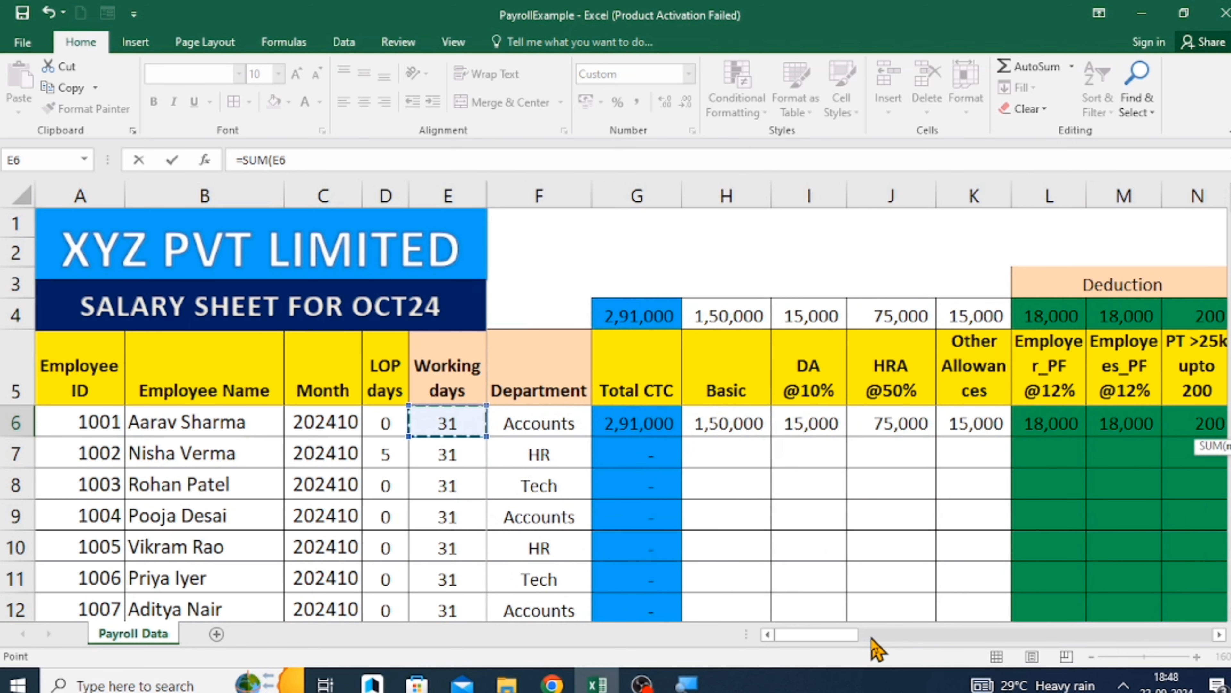
pyautogui.press('Right')
pyautogui.press('Right')
pyautogui.press('Right')
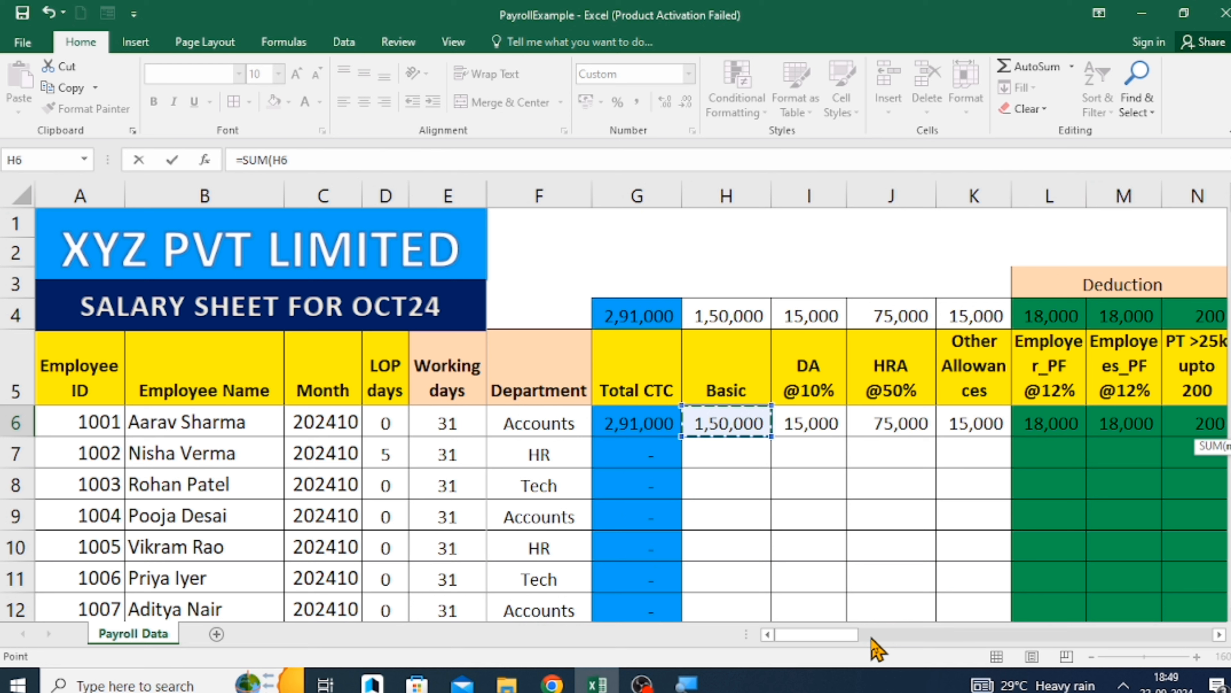
pyautogui.write(',')
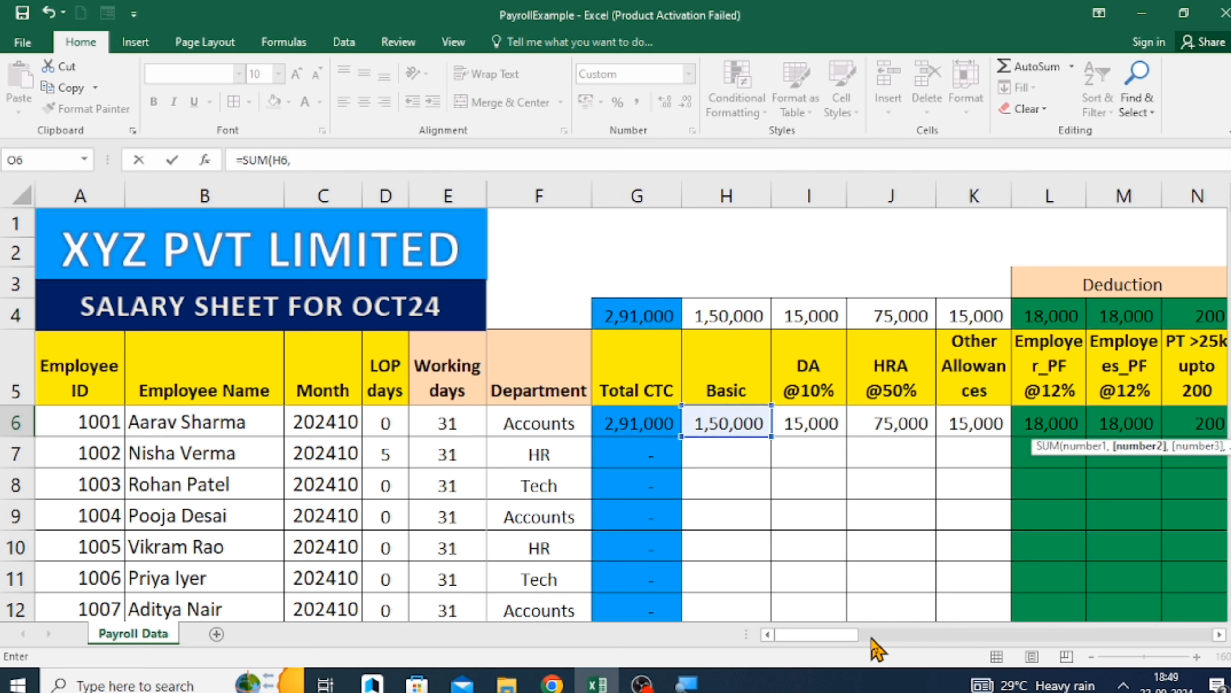
pyautogui.click(824, 413)
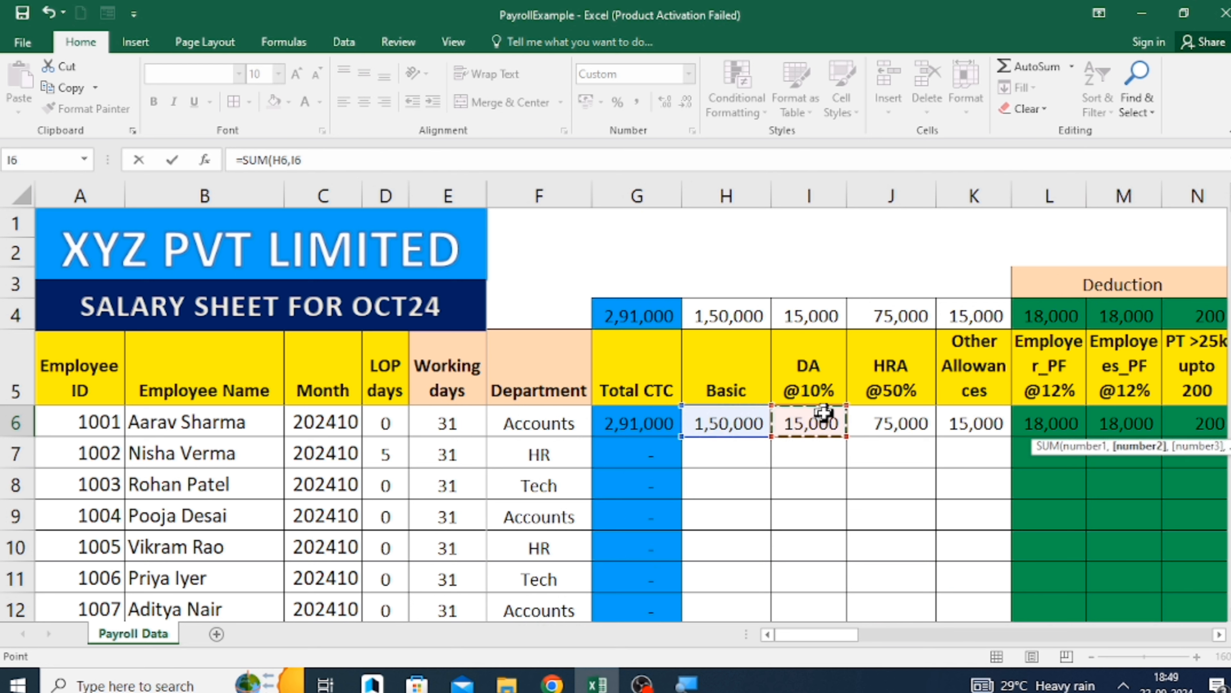
pyautogui.write(',')
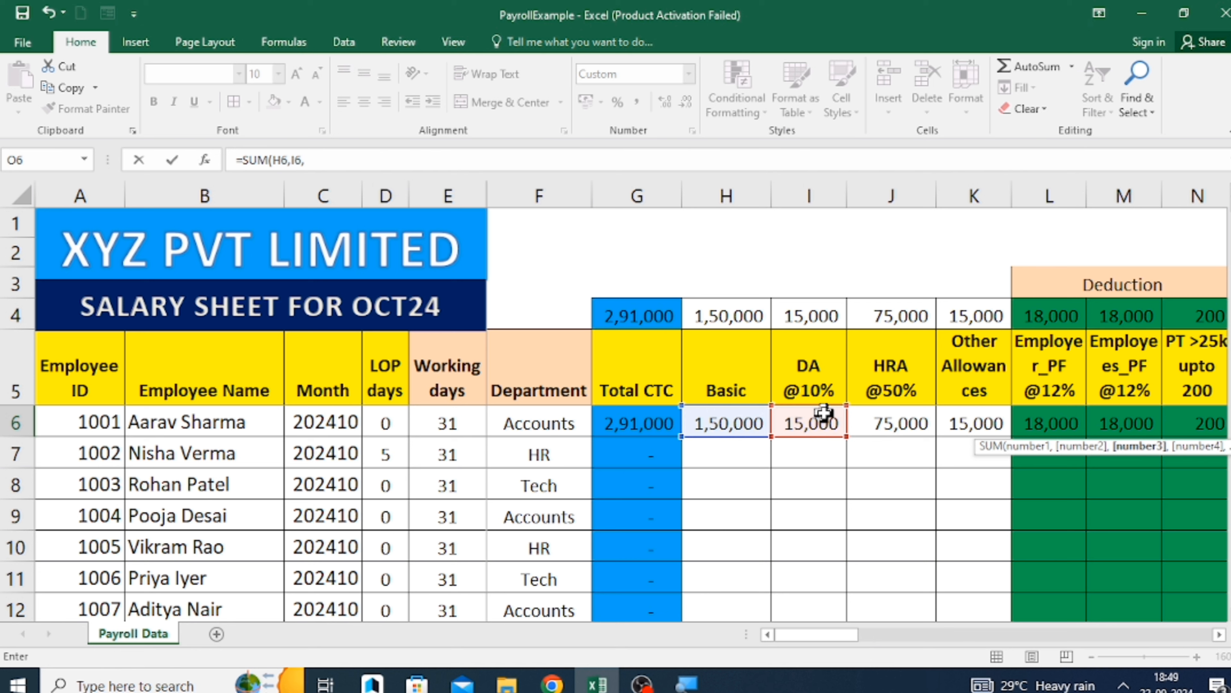
pyautogui.click(902, 413)
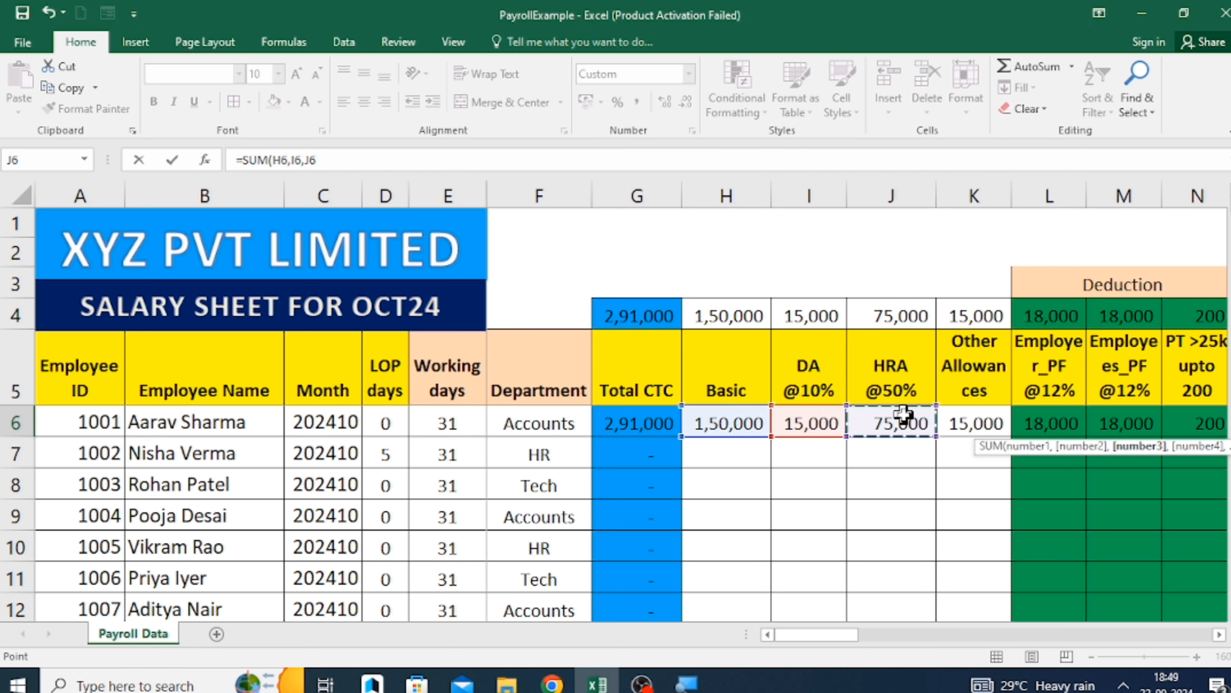
pyautogui.write(',')
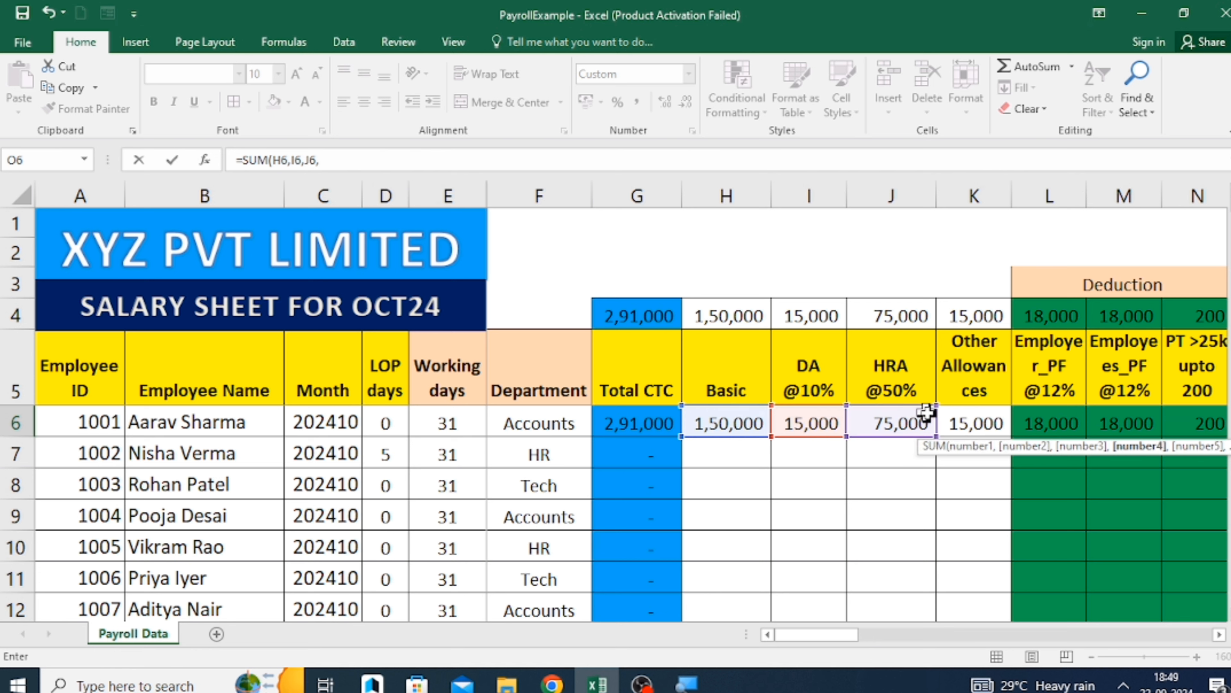
pyautogui.click(981, 421)
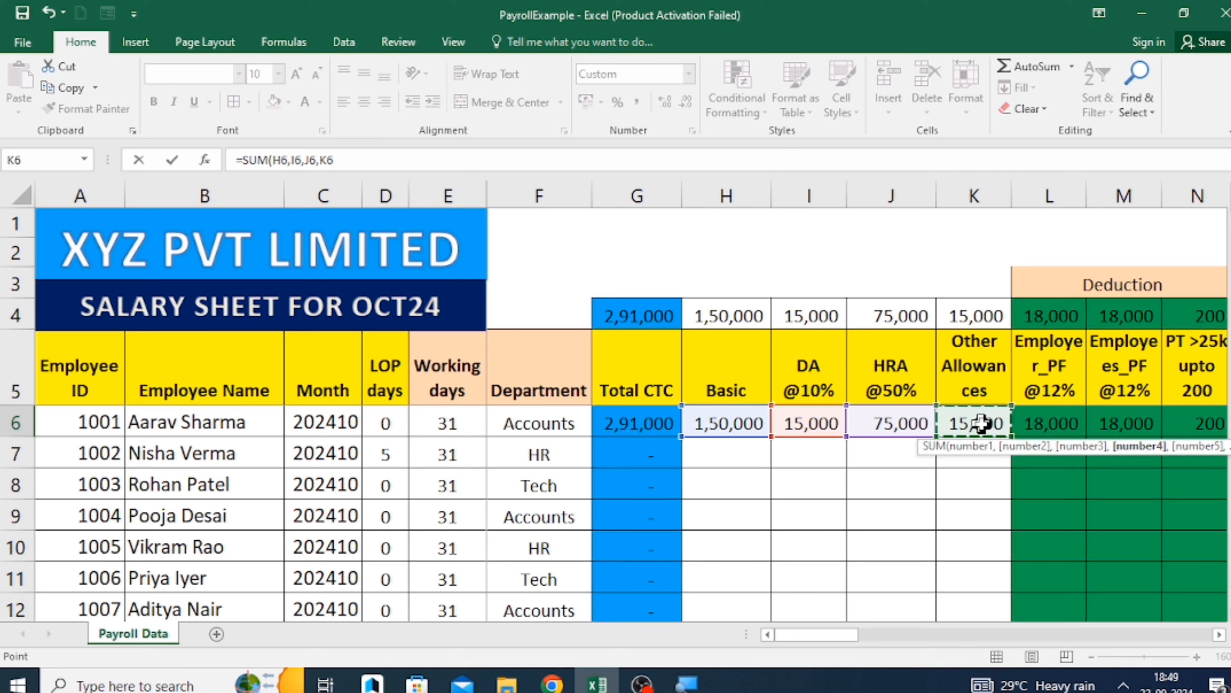
pyautogui.write(')')
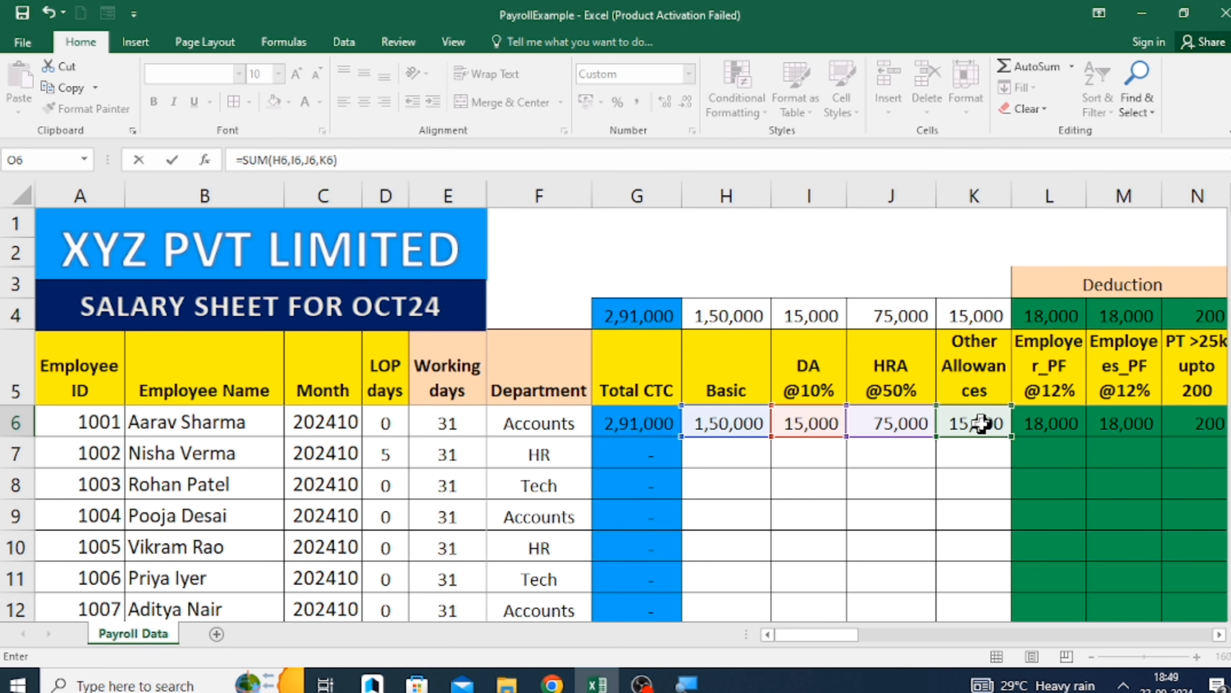
pyautogui.write('/12')
pyautogui.press('Return')
pyautogui.press('Up')
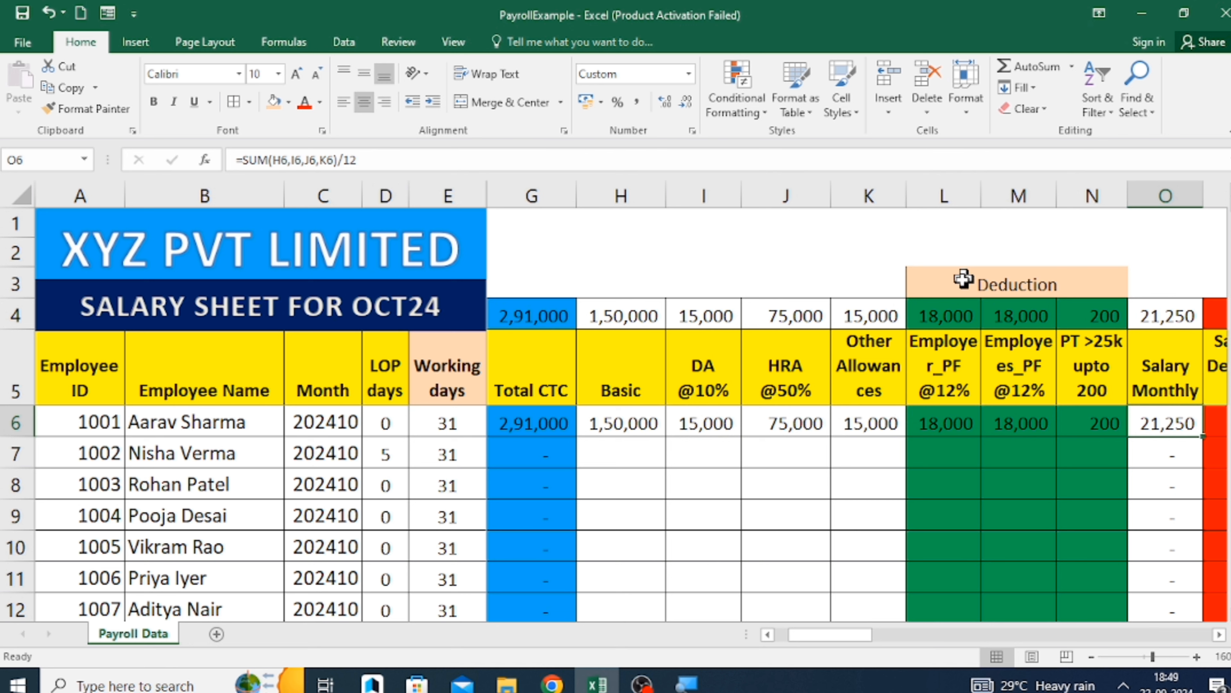
# Review the Deduction group's Employer_PF, Employees_PF and PT headers, and the first employee's Total and Salary Monthly formulas.
pyautogui.moveTo(958, 280); pyautogui.dragTo(1017, 280)
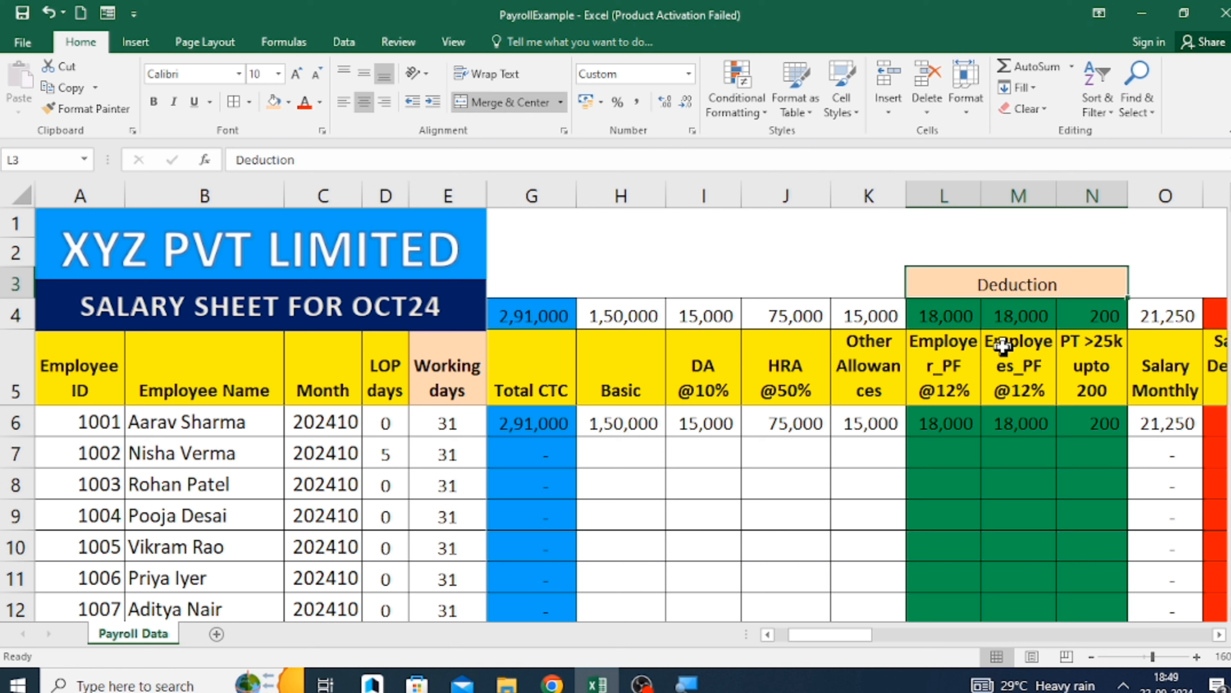
pyautogui.moveTo(946, 374); pyautogui.dragTo(1081, 366)
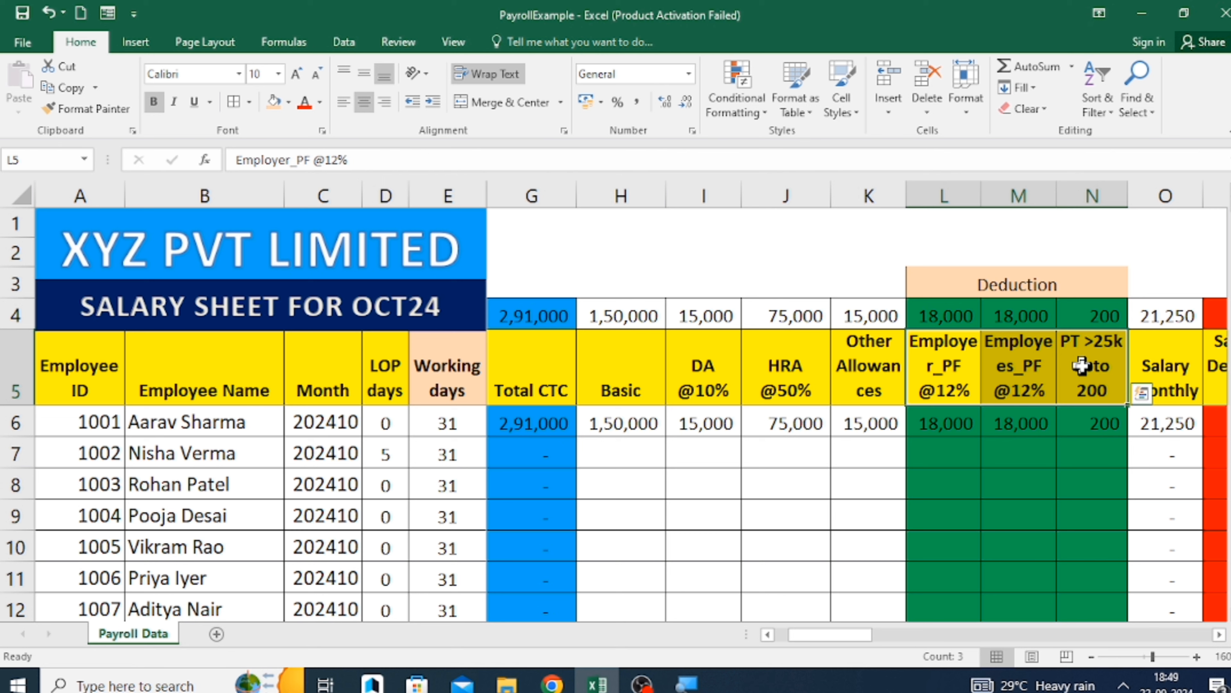
pyautogui.click(1081, 367)
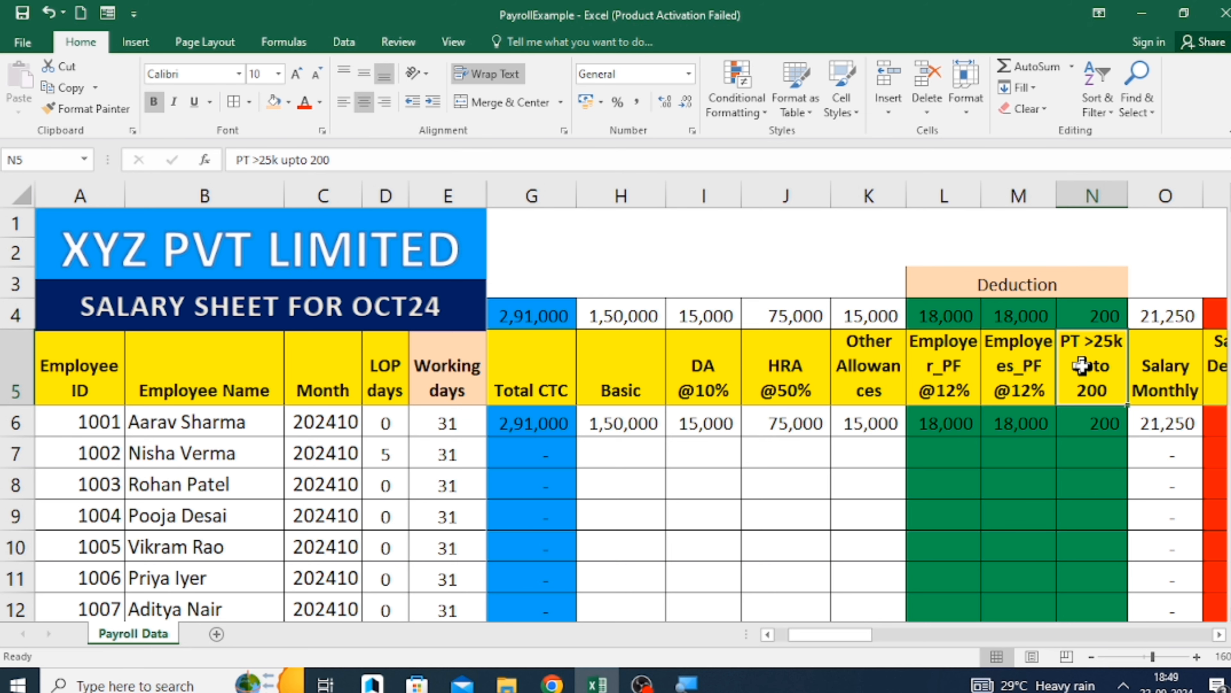
pyautogui.press('Down')
pyautogui.press('Right')
pyautogui.press('Right')
pyautogui.press('Right')
pyautogui.press('Right')
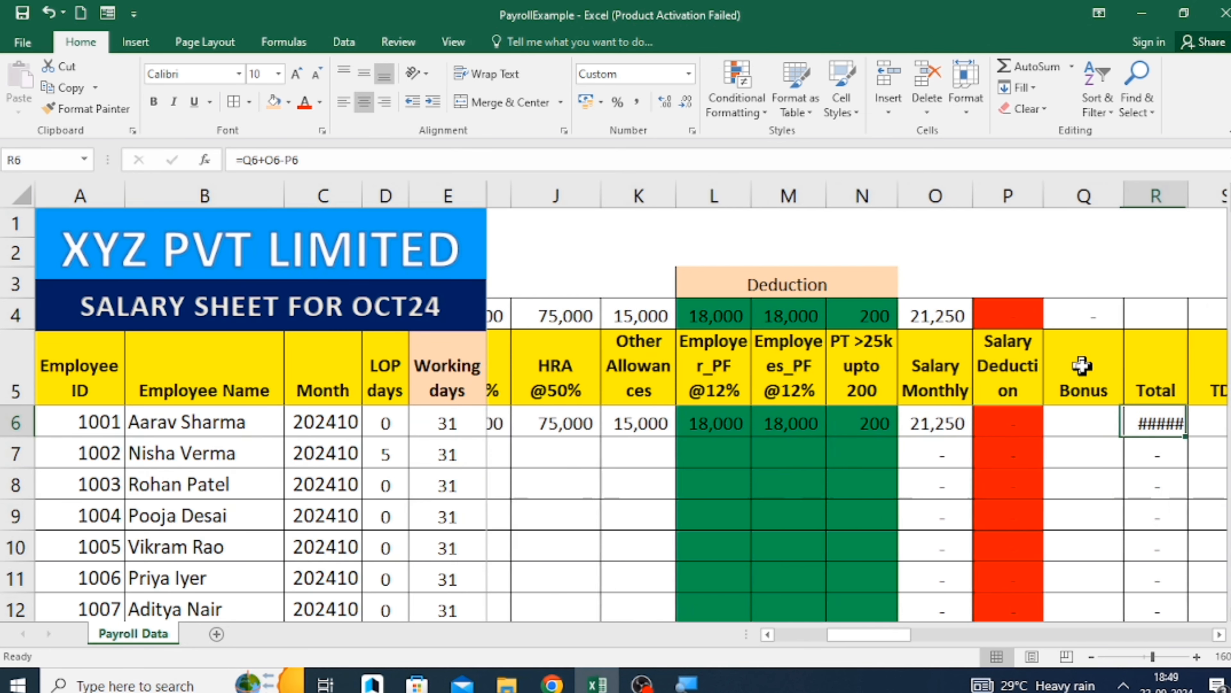
pyautogui.press('Left')
pyautogui.press('Left')
pyautogui.press('Left')
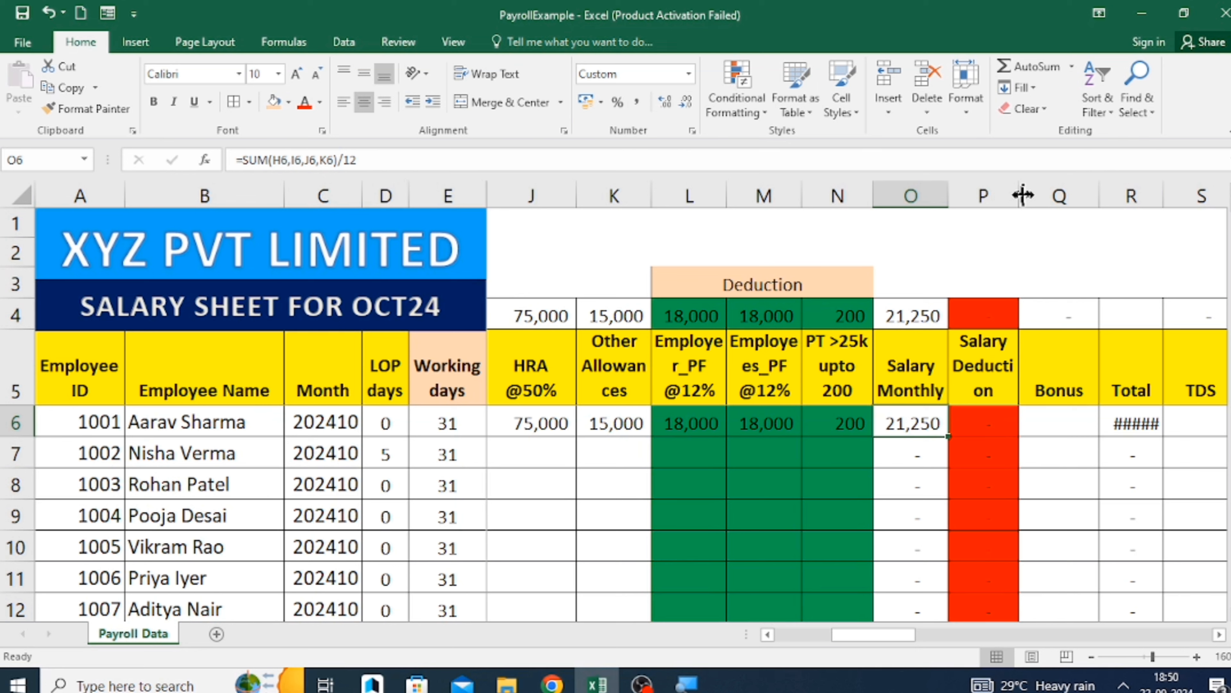
# Widen the Salary Deduction column P and the Total column R so their contents fit.
pyautogui.moveTo(1022, 195); pyautogui.dragTo(1063, 194)
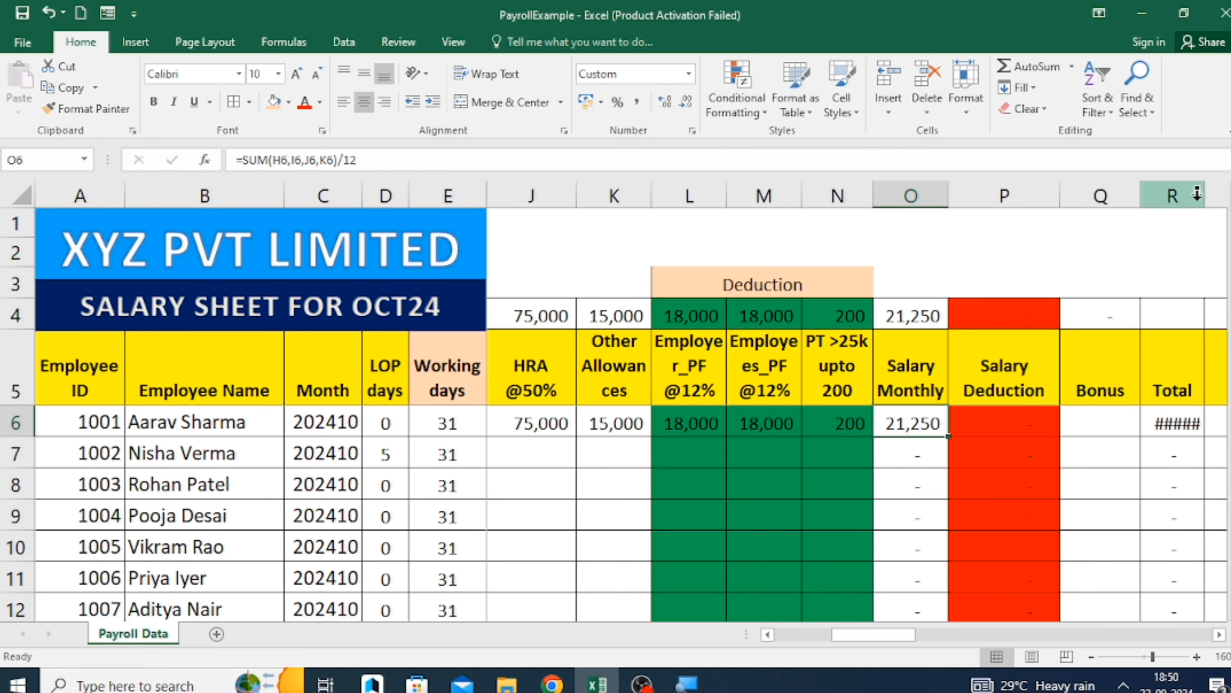
pyautogui.moveTo(1206, 194); pyautogui.dragTo(1224, 194)
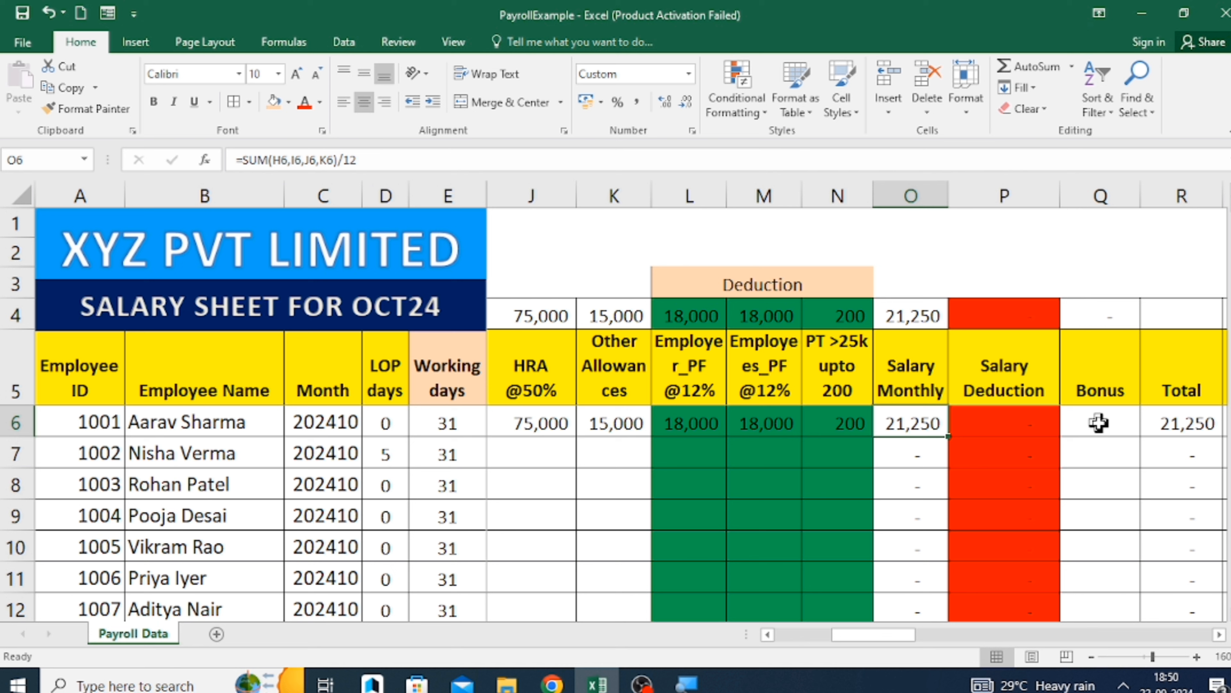
# Set the LOP days to 5 for the first employee in D6 and to 0 for the second employee in D7.
pyautogui.click(1020, 431)
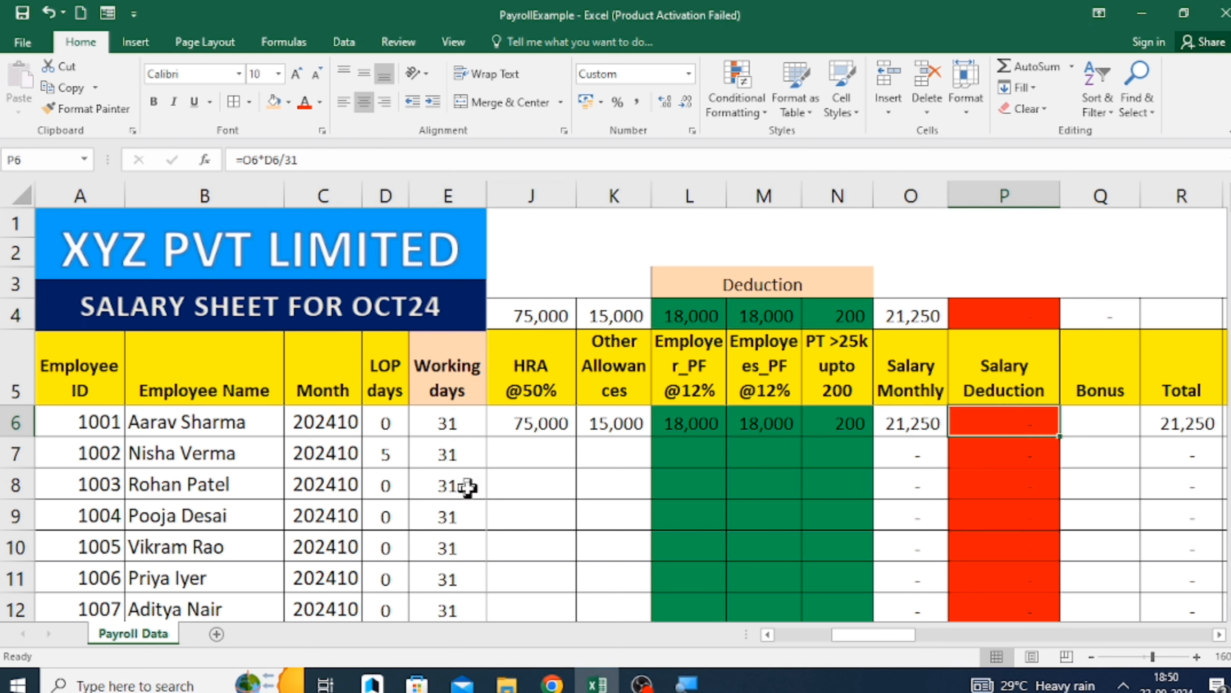
pyautogui.click(385, 428)
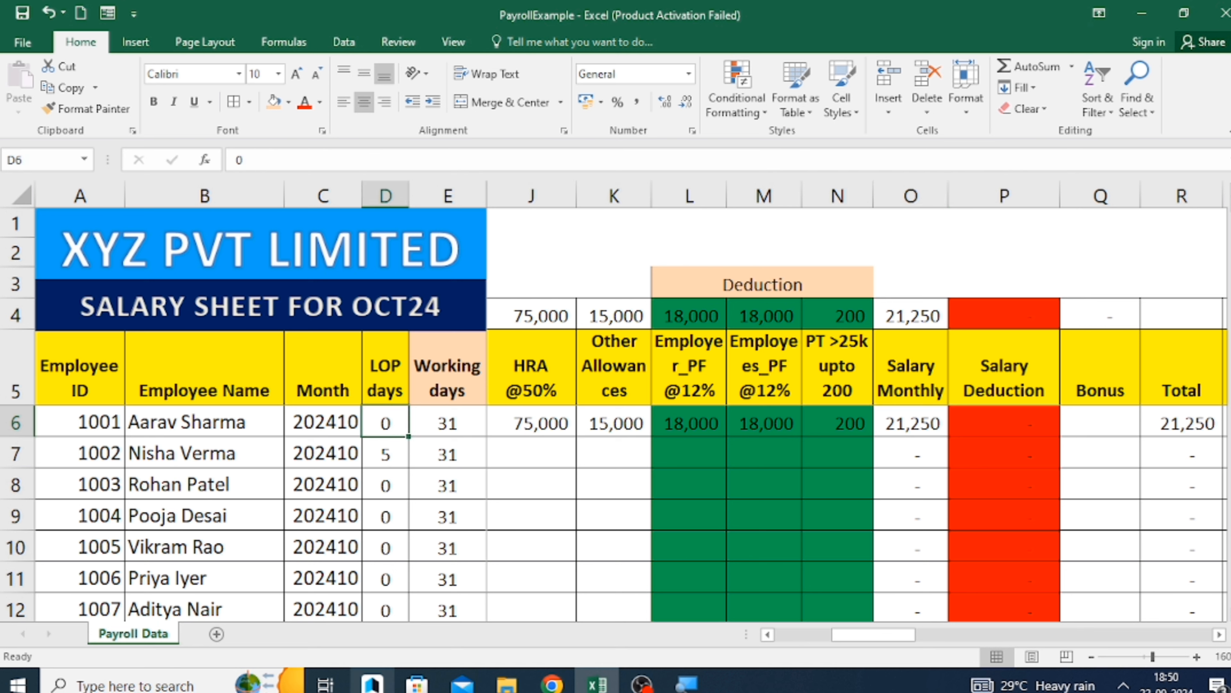
pyautogui.write('5')
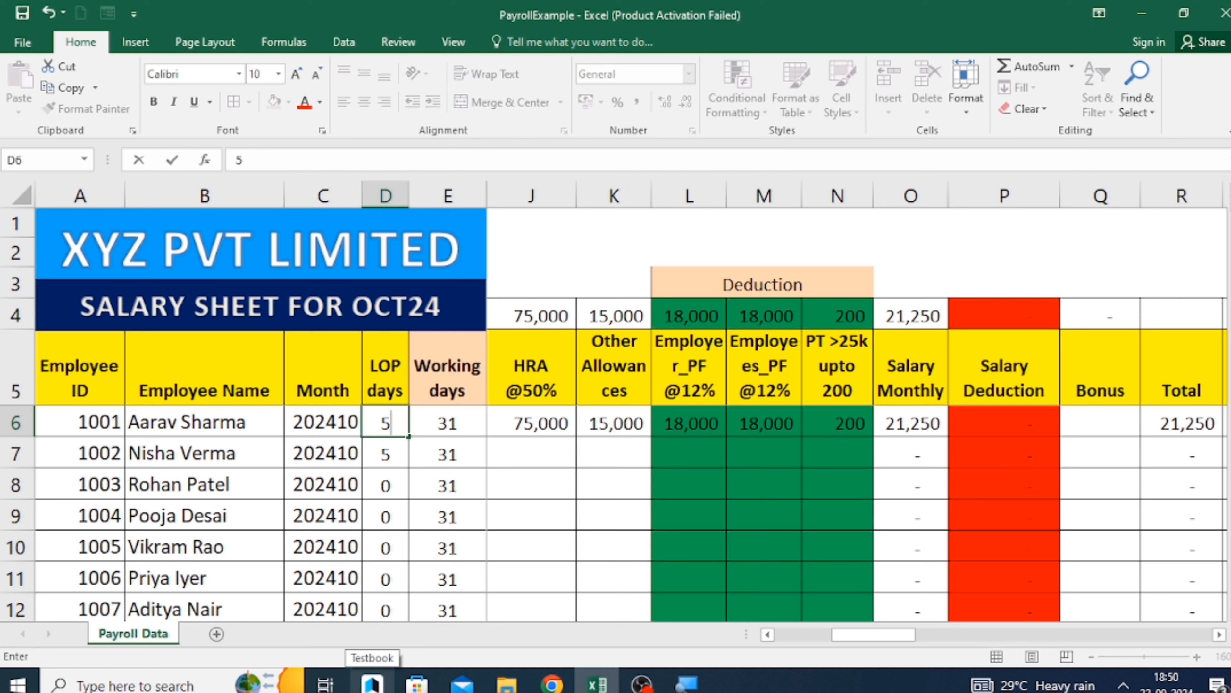
pyautogui.press('Return')
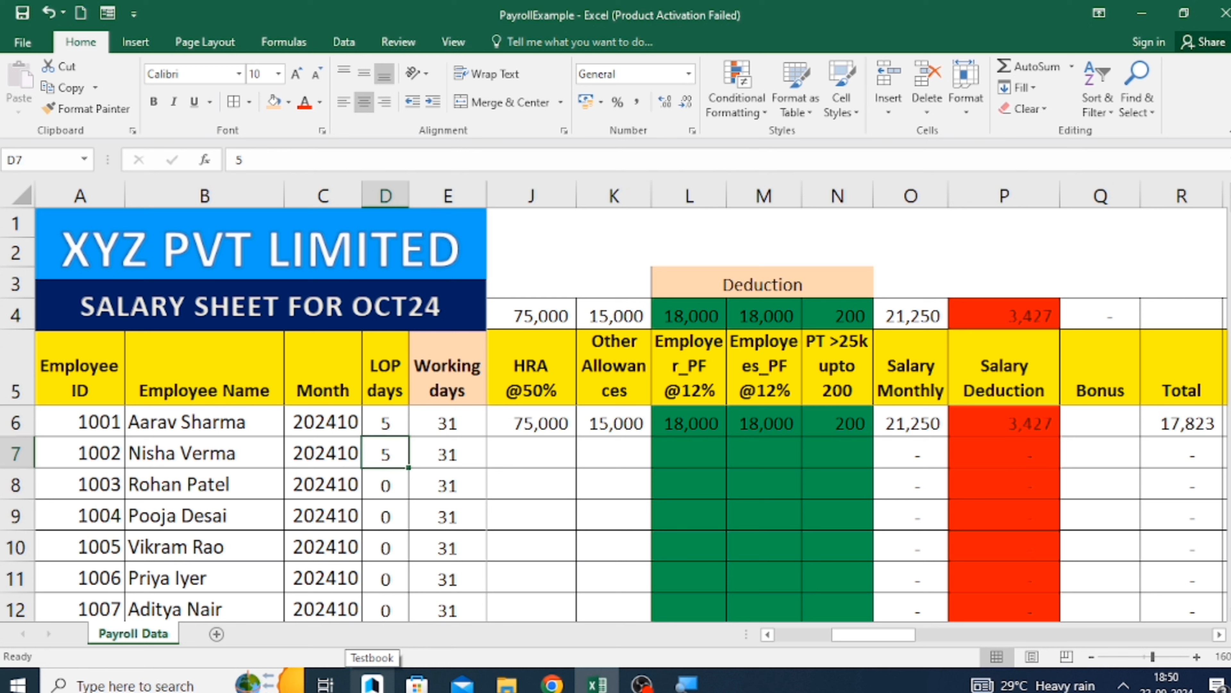
pyautogui.hotkey('ctrl', 'z')
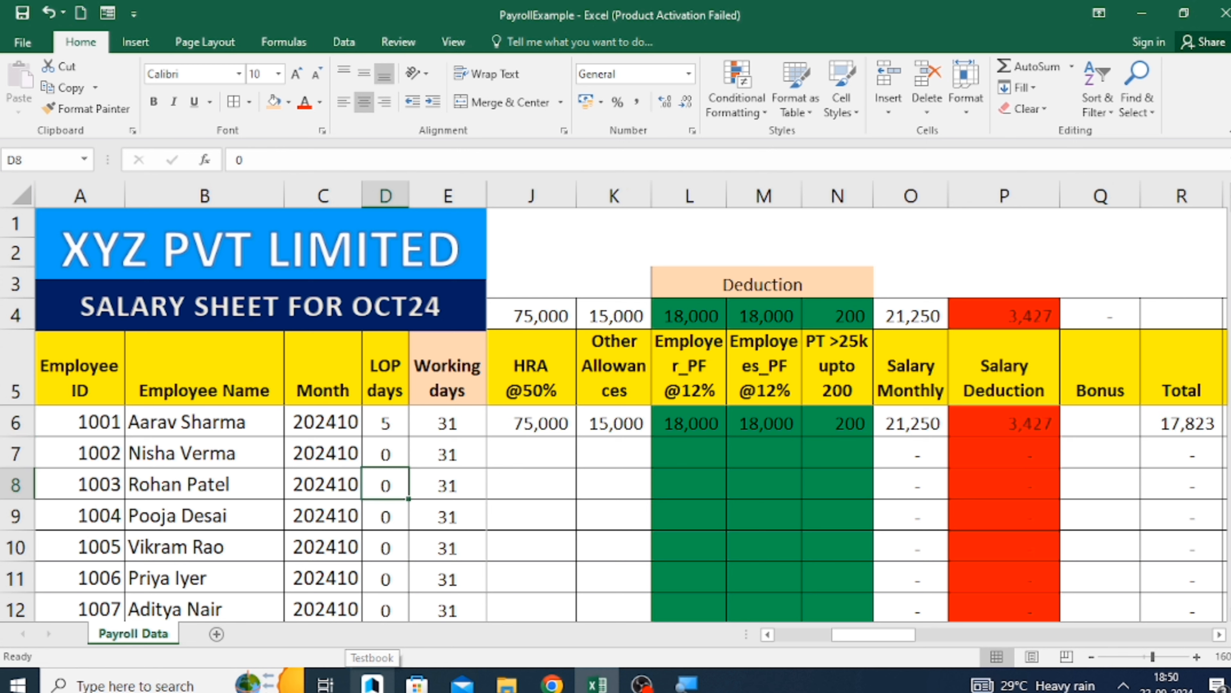
# Review the first employee's Salary Deduction formula in P6 and Total formula in R6.
pyautogui.press('Up')
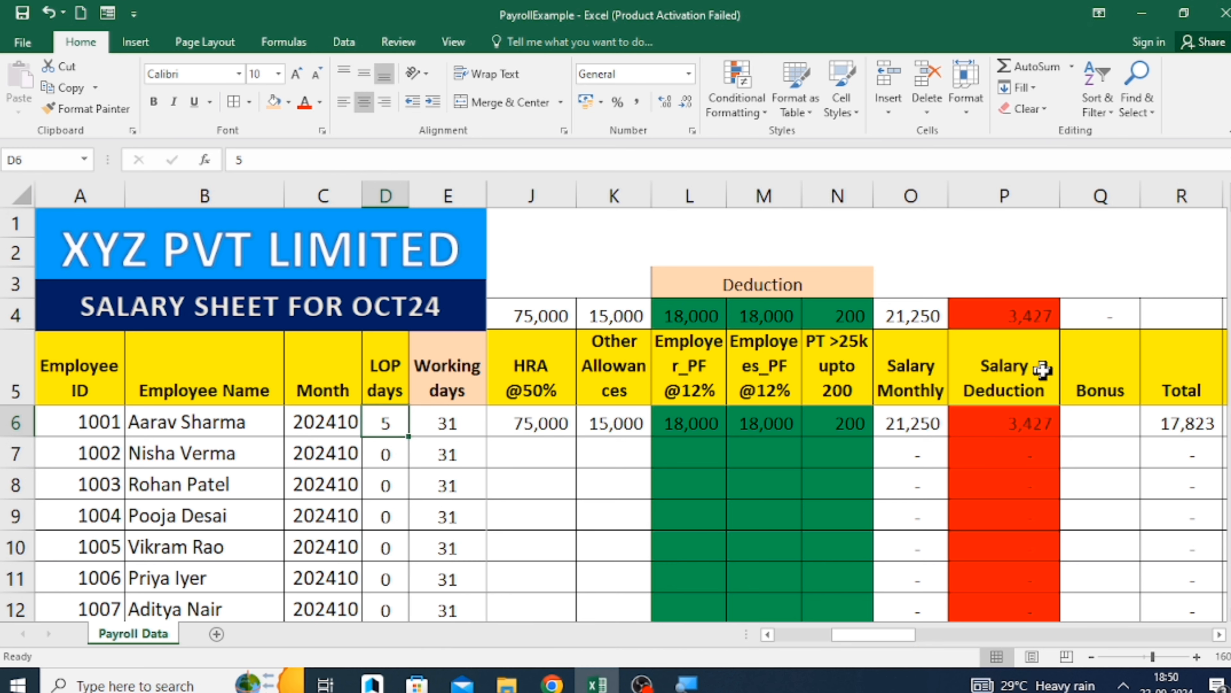
pyautogui.click(1013, 423)
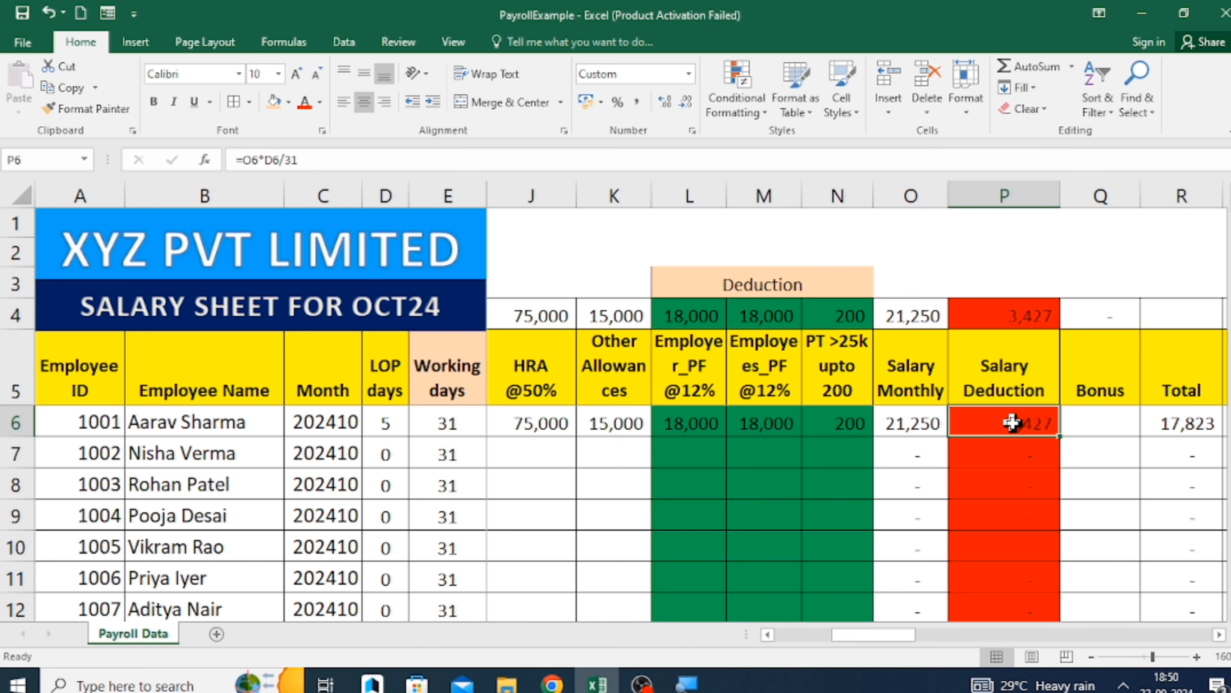
pyautogui.click(802, 158)
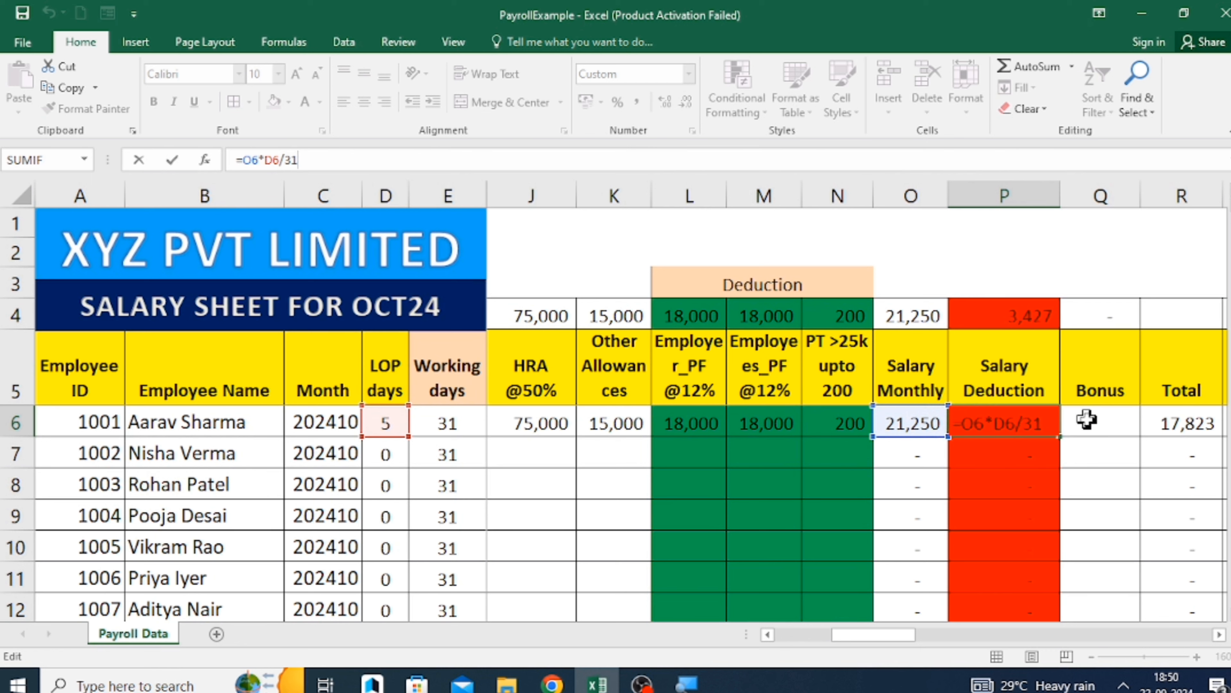
pyautogui.hotkey('ctrl', 'Return')
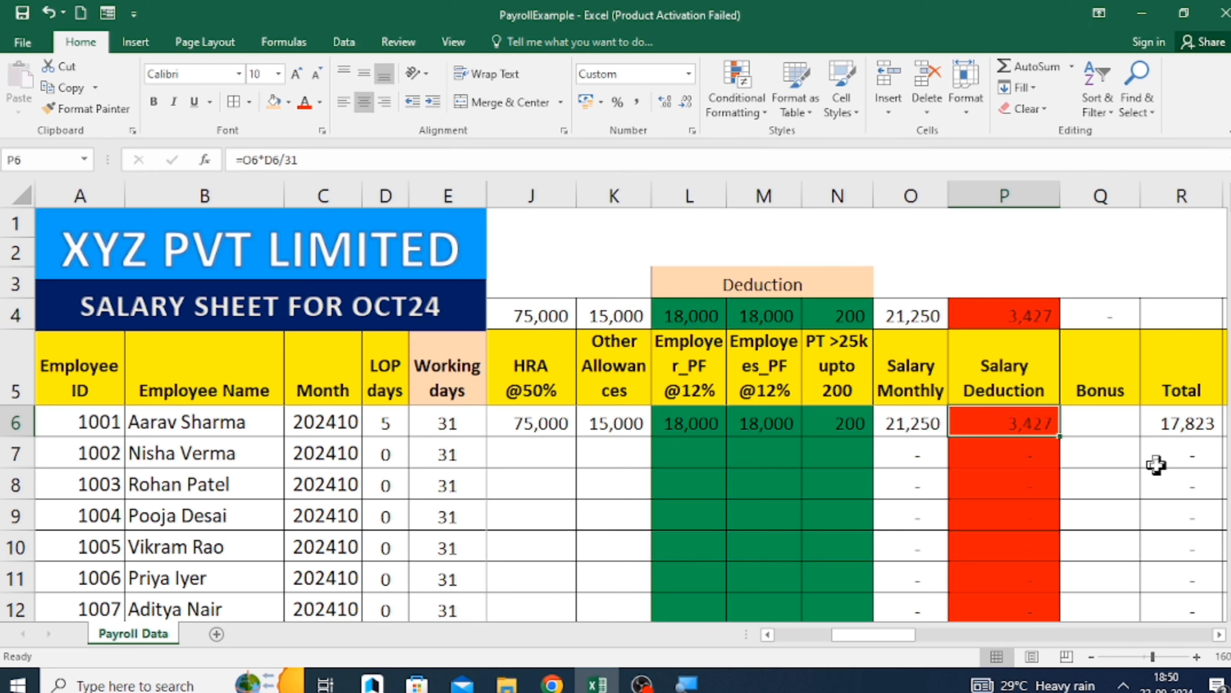
pyautogui.press('Right')
pyautogui.press('Right')
pyautogui.press('Right')
pyautogui.press('Right')
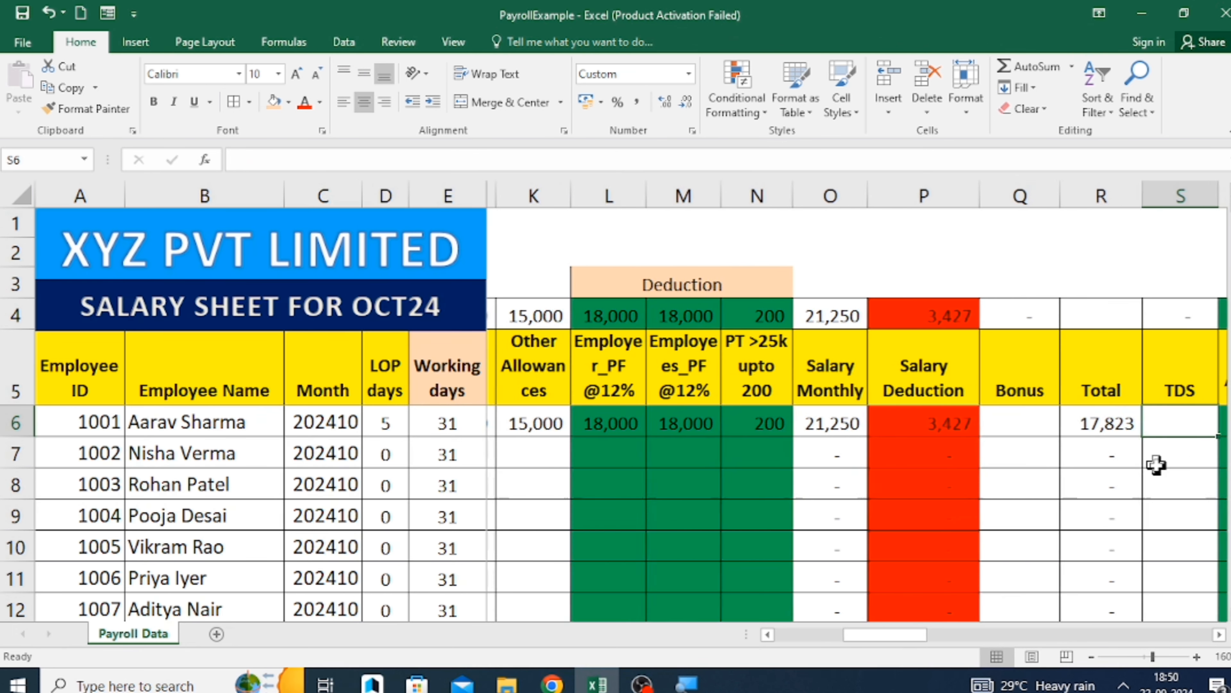
pyautogui.press('Left')
pyautogui.press('Left')
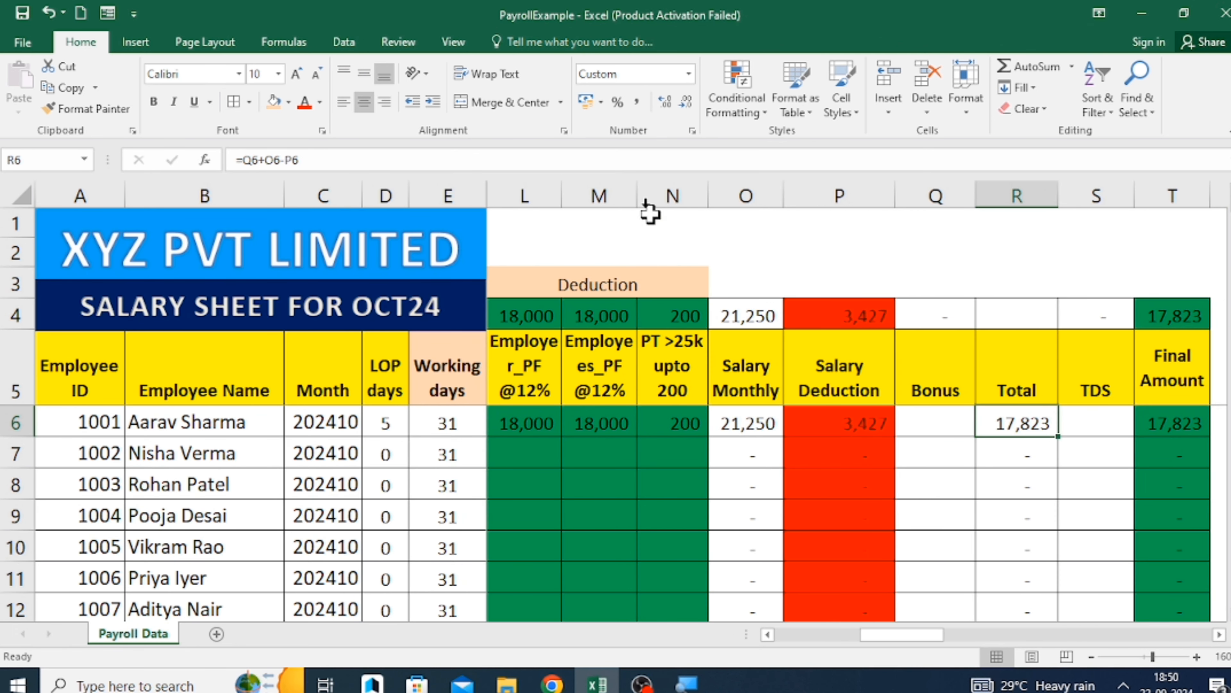
pyautogui.click(668, 156)
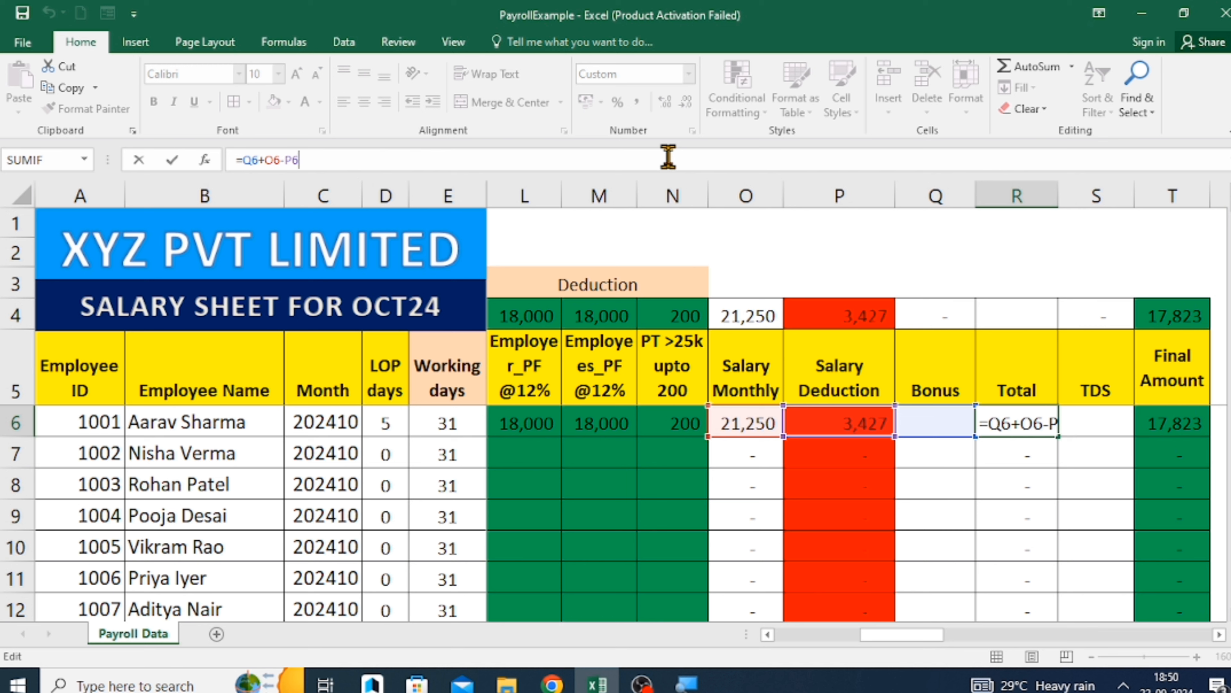
pyautogui.click(947, 484)
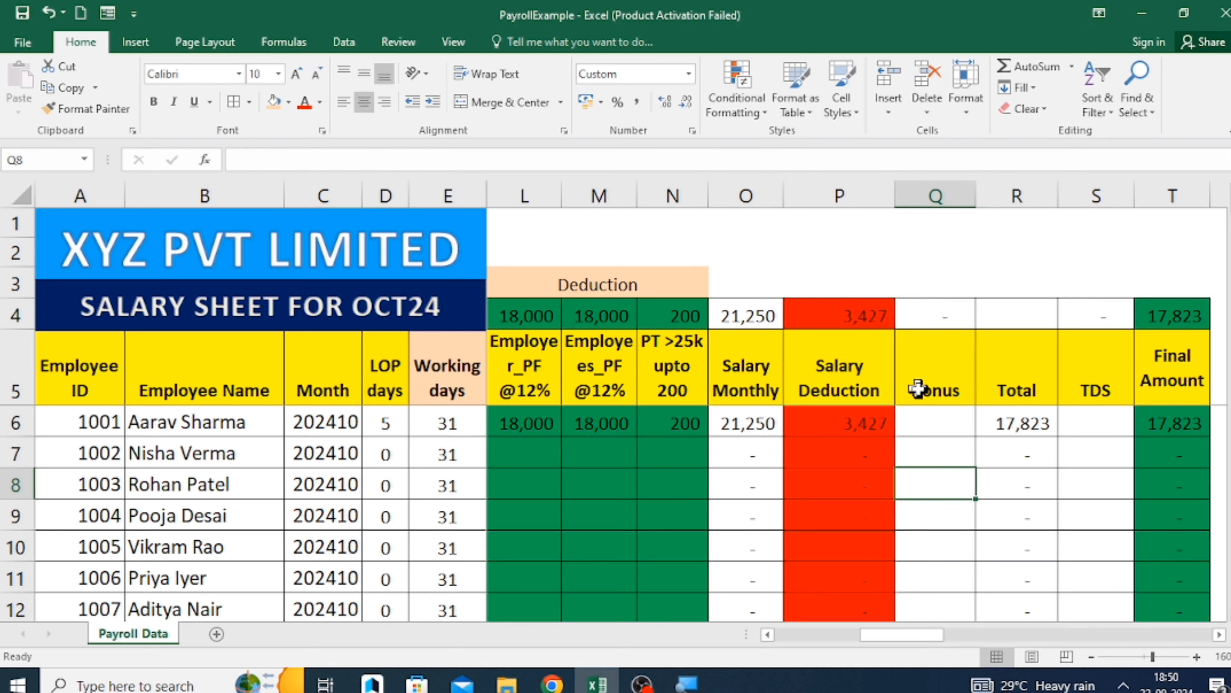
# Enter a bonus of 10000 for the first employee in Q6.
pyautogui.click(929, 415)
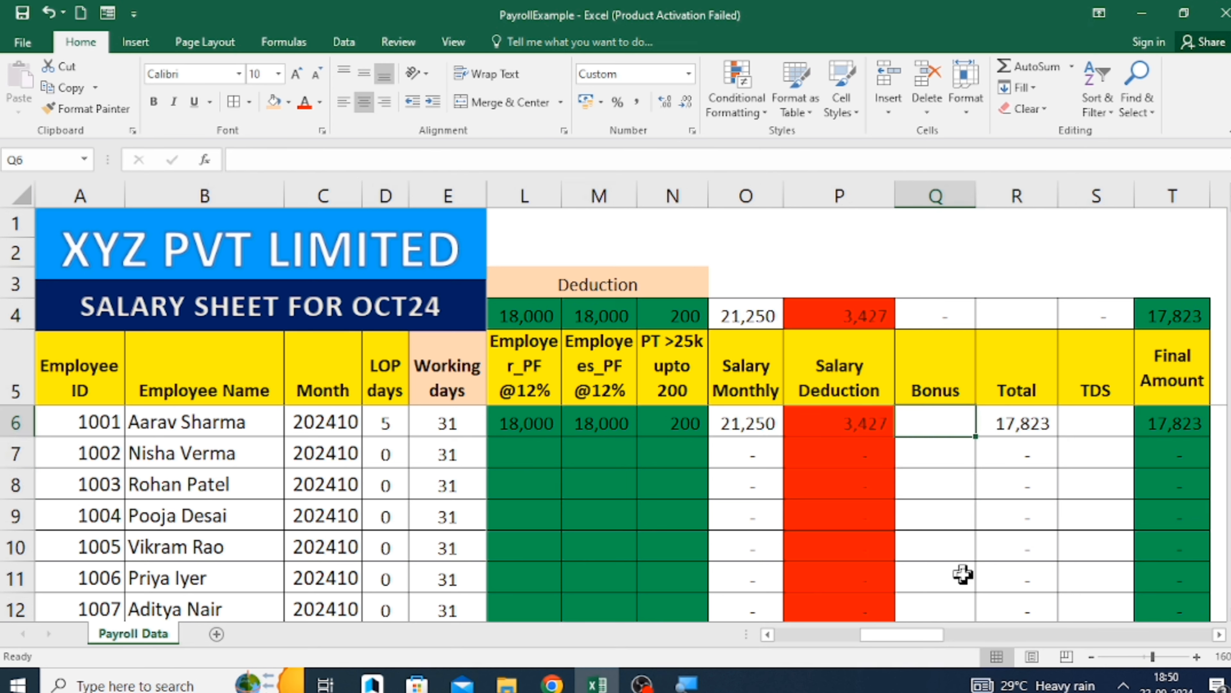
pyautogui.write('10000')
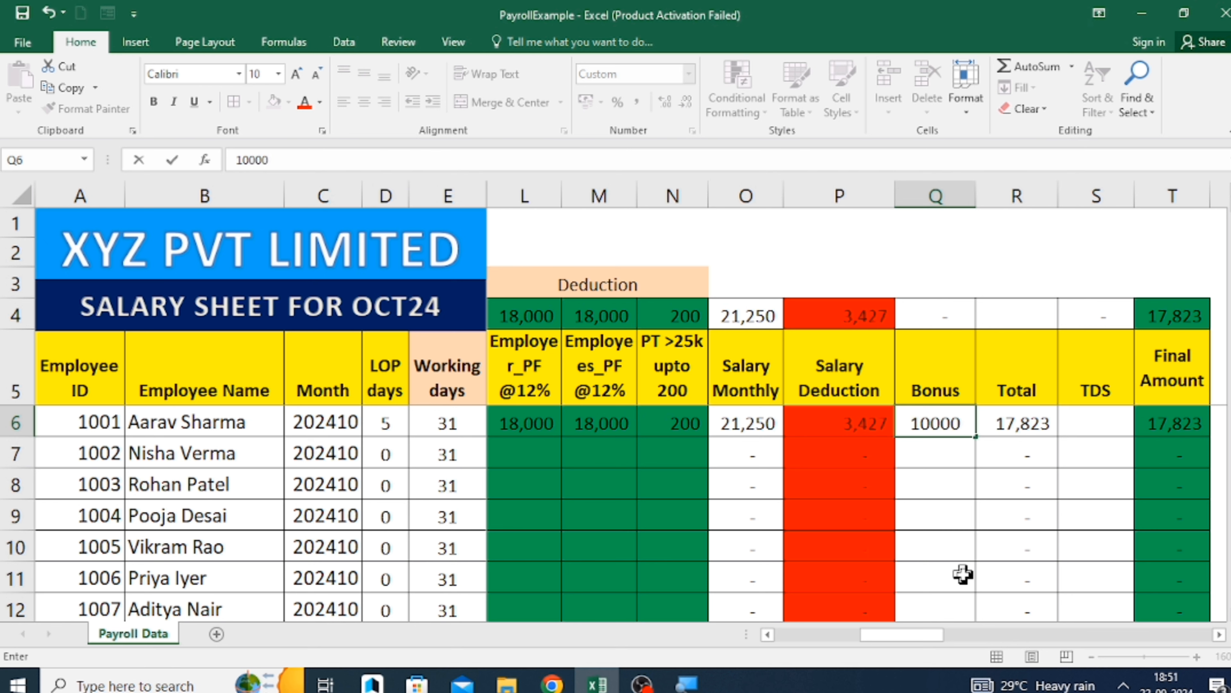
pyautogui.press('Return')
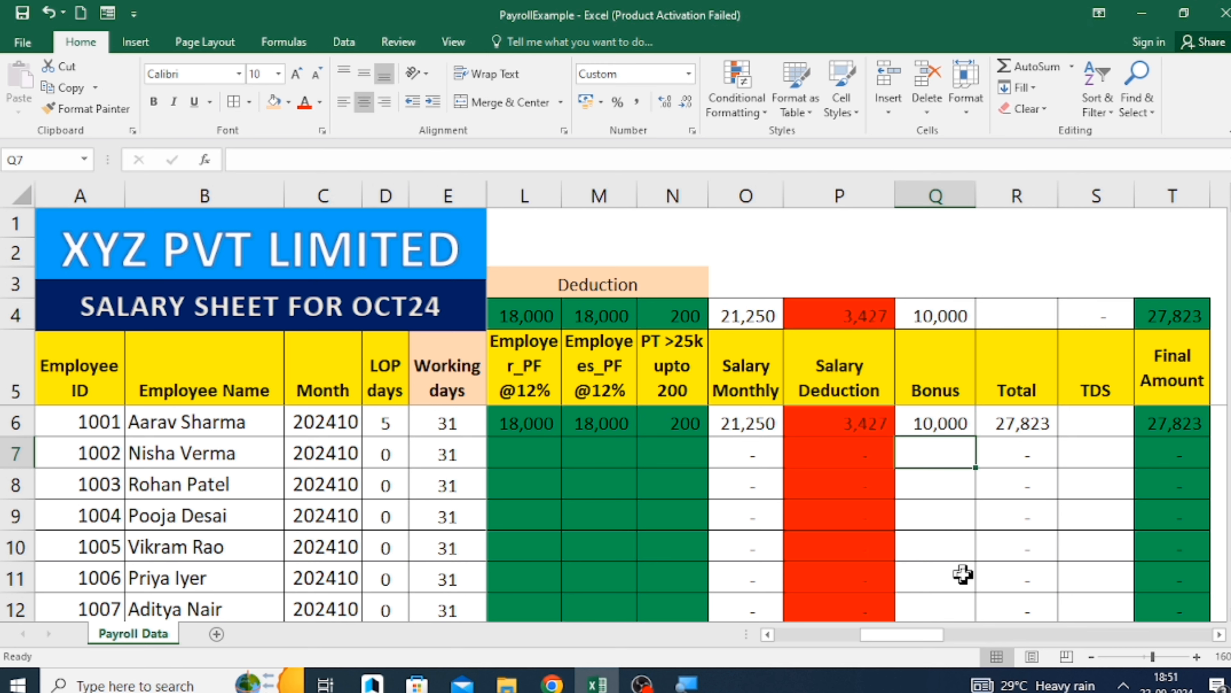
pyautogui.press('Up')
pyautogui.press('Right')
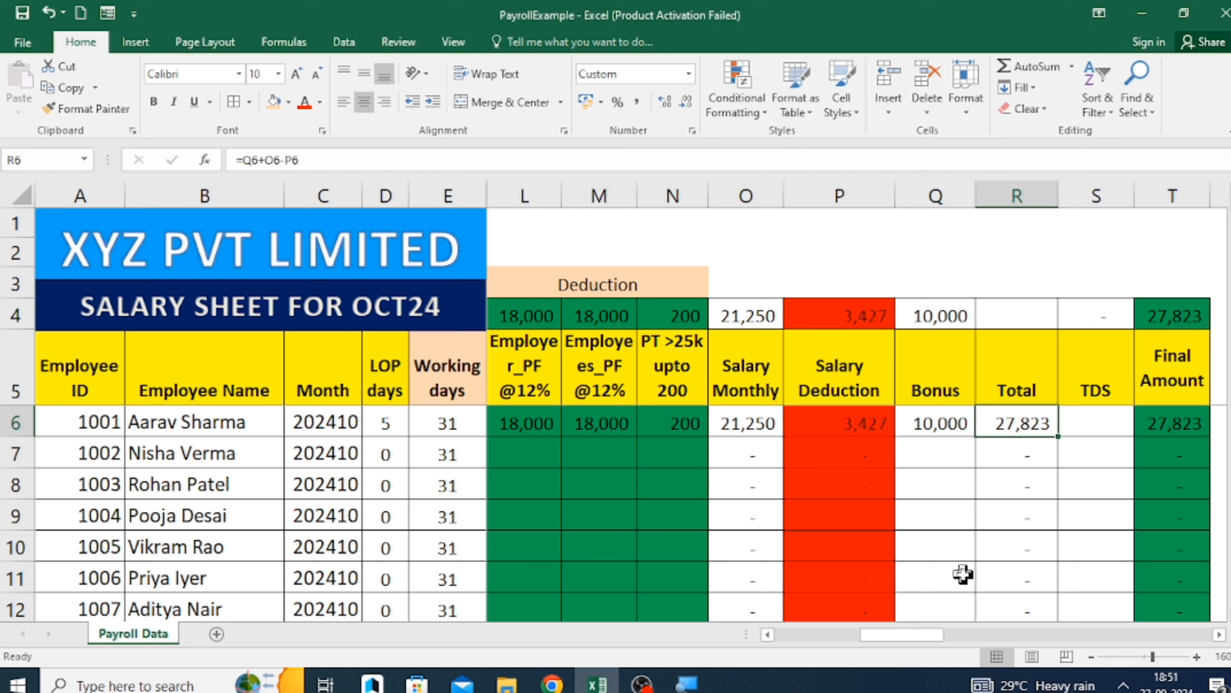
# Rename the Bonus header in Q5 to "Bonus variable".
pyautogui.press('Up')
pyautogui.press('Left')
pyautogui.press('F2')
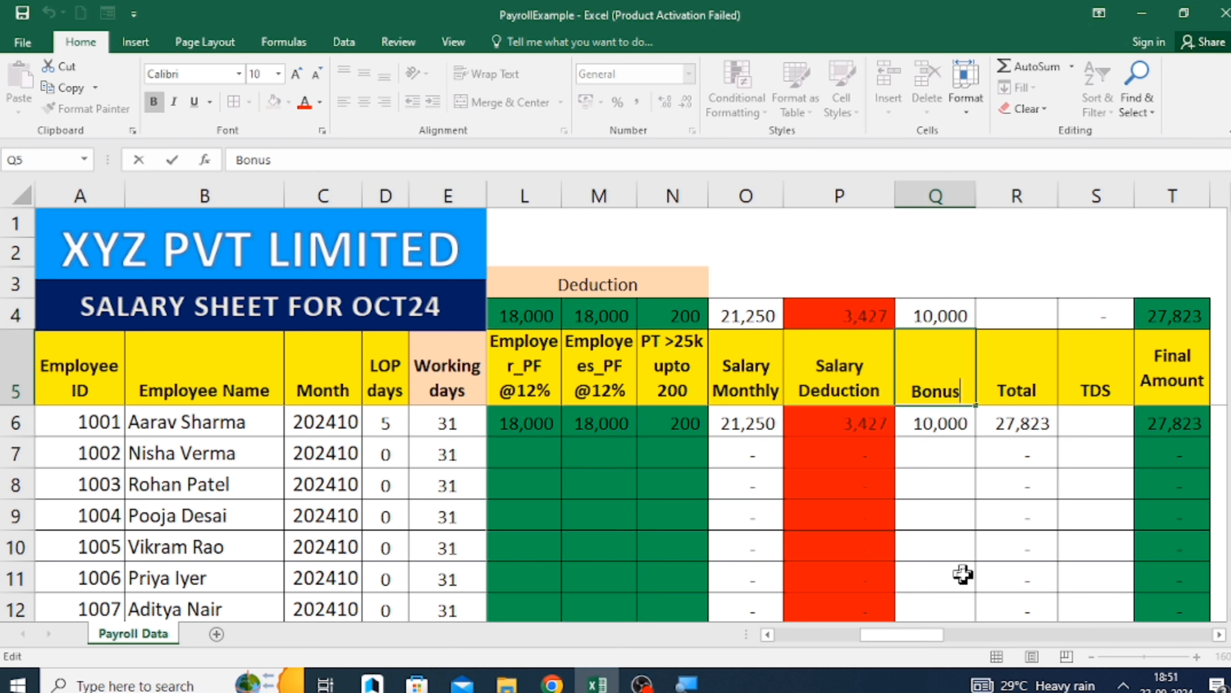
pyautogui.write('vari')
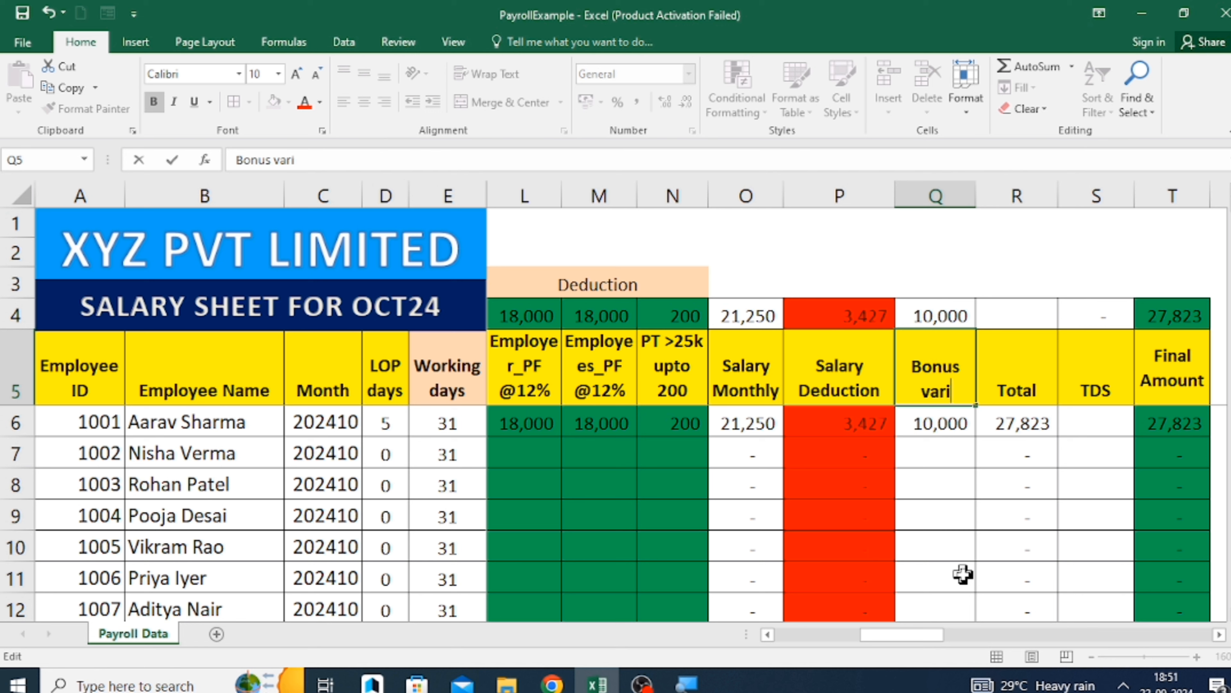
pyautogui.write('able')
pyautogui.press('Return')
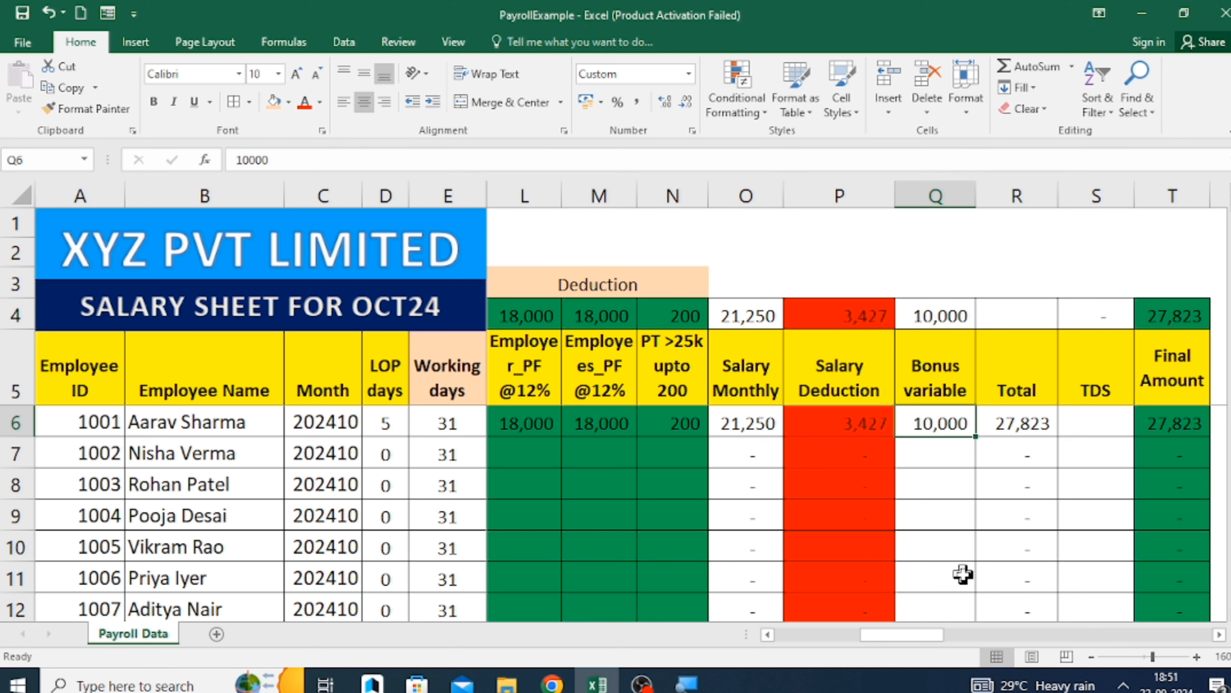
# Review the first employee's Total, TDS and Final Amount, and the salary components back to Working days.
pyautogui.press('Right')
pyautogui.press('Right')
pyautogui.press('Right')
pyautogui.press('Right')
pyautogui.press('Left')
pyautogui.press('Left')
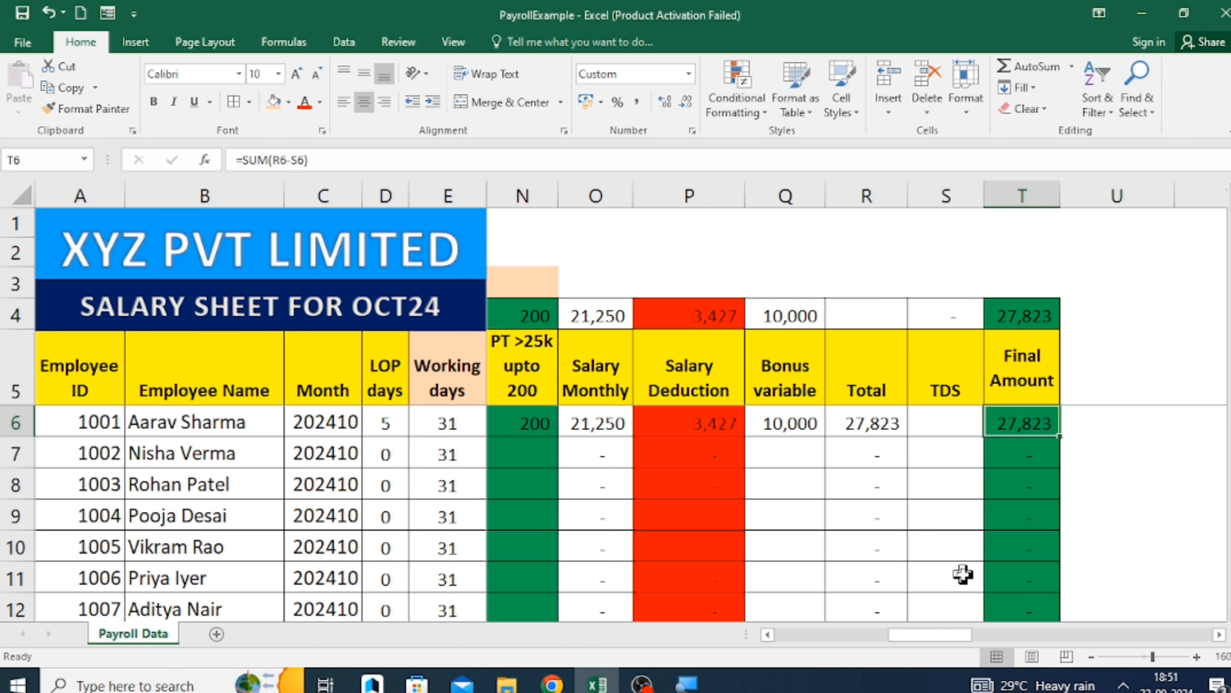
pyautogui.press('Right')
pyautogui.press('Left')
pyautogui.press('Left')
pyautogui.press('Left')
pyautogui.press('Left')
pyautogui.press('Left')
pyautogui.press('Left')
pyautogui.press('Left')
pyautogui.press('Left')
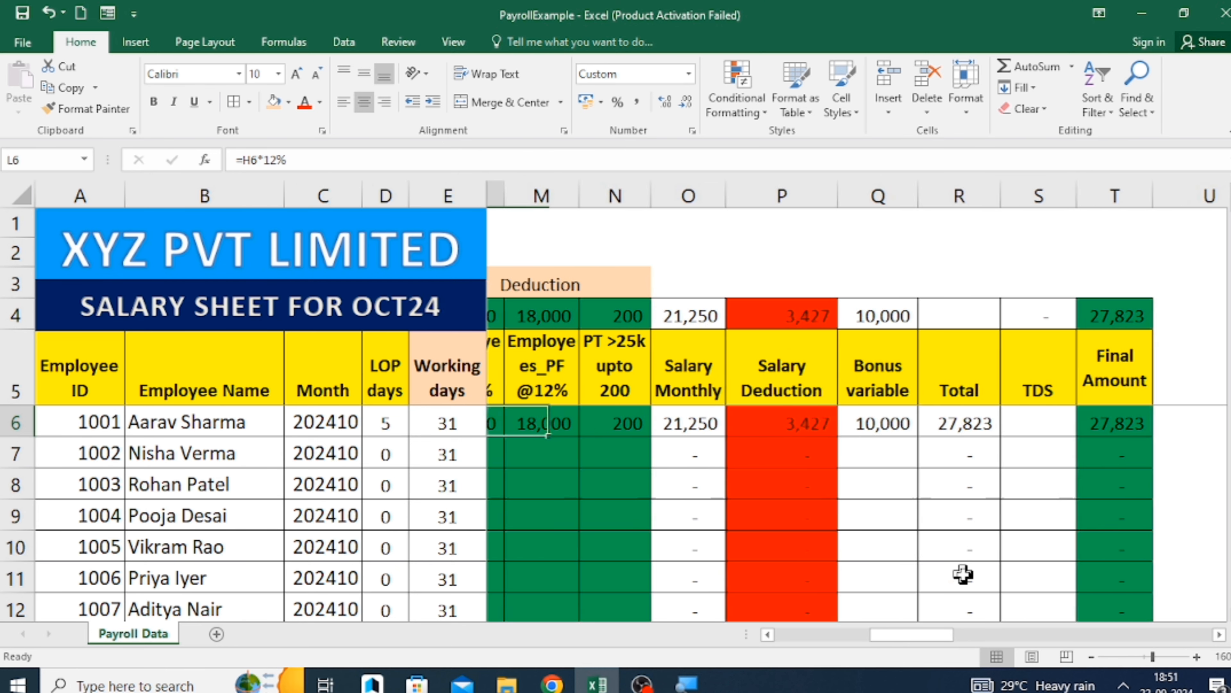
pyautogui.press('Left')
pyautogui.press('Left')
pyautogui.press('Left')
pyautogui.press('Left')
pyautogui.press('Left')
pyautogui.press('Left')
pyautogui.press('Left')
pyautogui.press('Left')
pyautogui.press('Left')
pyautogui.press('Left')
pyautogui.press('Left')
pyautogui.press('Right')
pyautogui.press('Right')
pyautogui.press('Right')
pyautogui.press('Right')
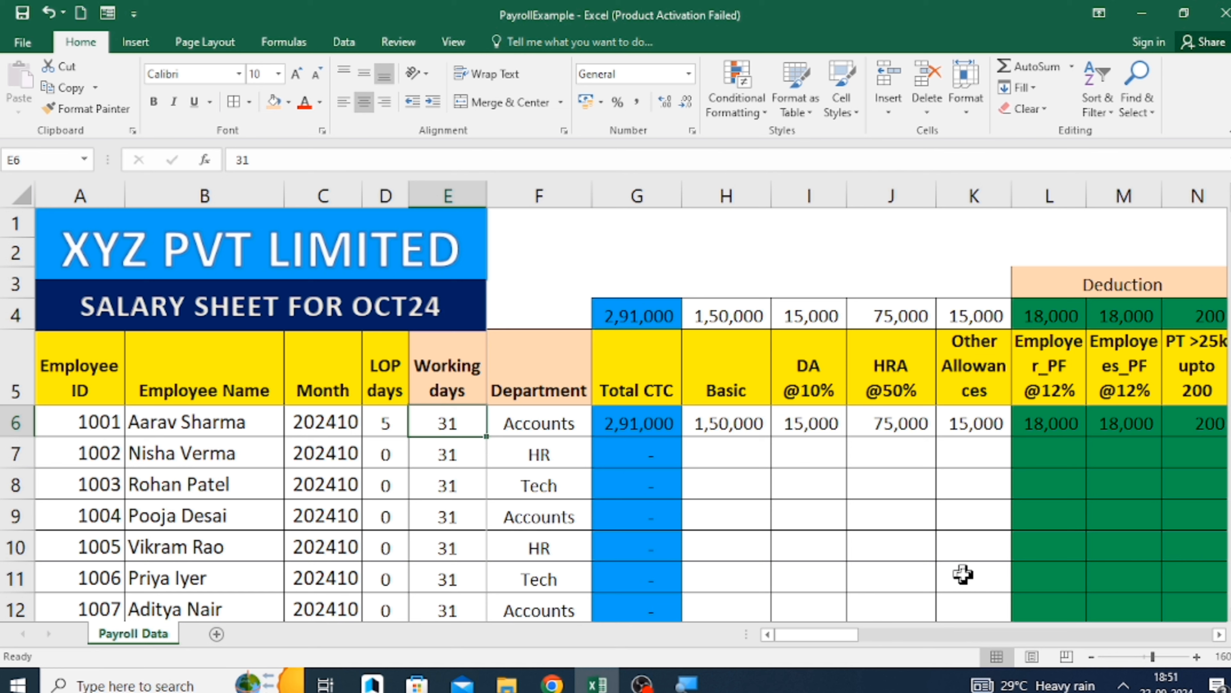
# Enter a Basic of 270000 for the second employee in H7.
pyautogui.press('Down')
pyautogui.press('Left')
pyautogui.press('Left')
pyautogui.press('Left')
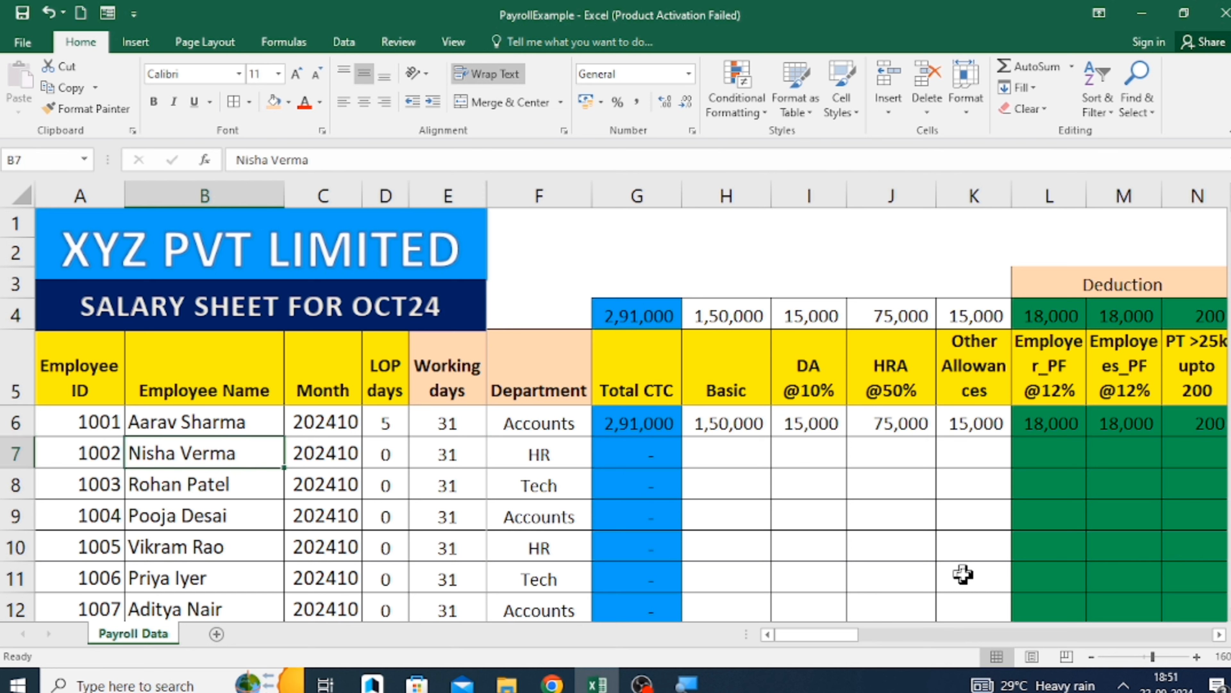
pyautogui.press('Right')
pyautogui.press('Right')
pyautogui.press('Right')
pyautogui.press('Right')
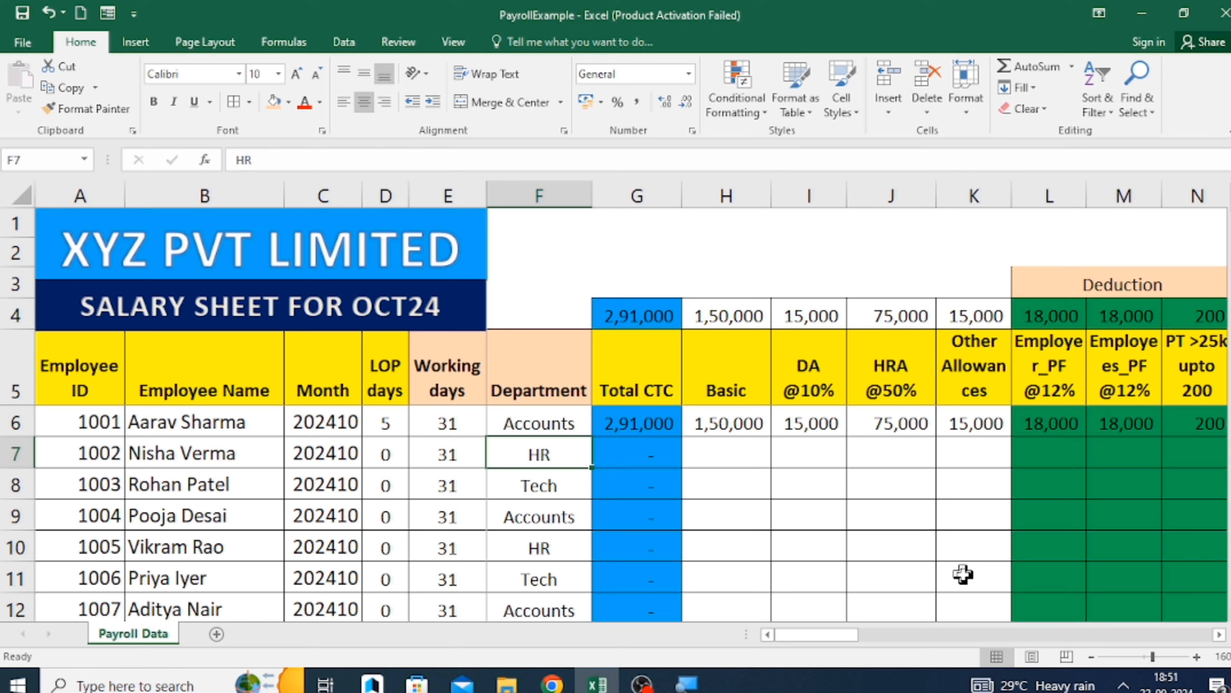
pyautogui.press('Right')
pyautogui.press('Right')
pyautogui.write('2,70,00')
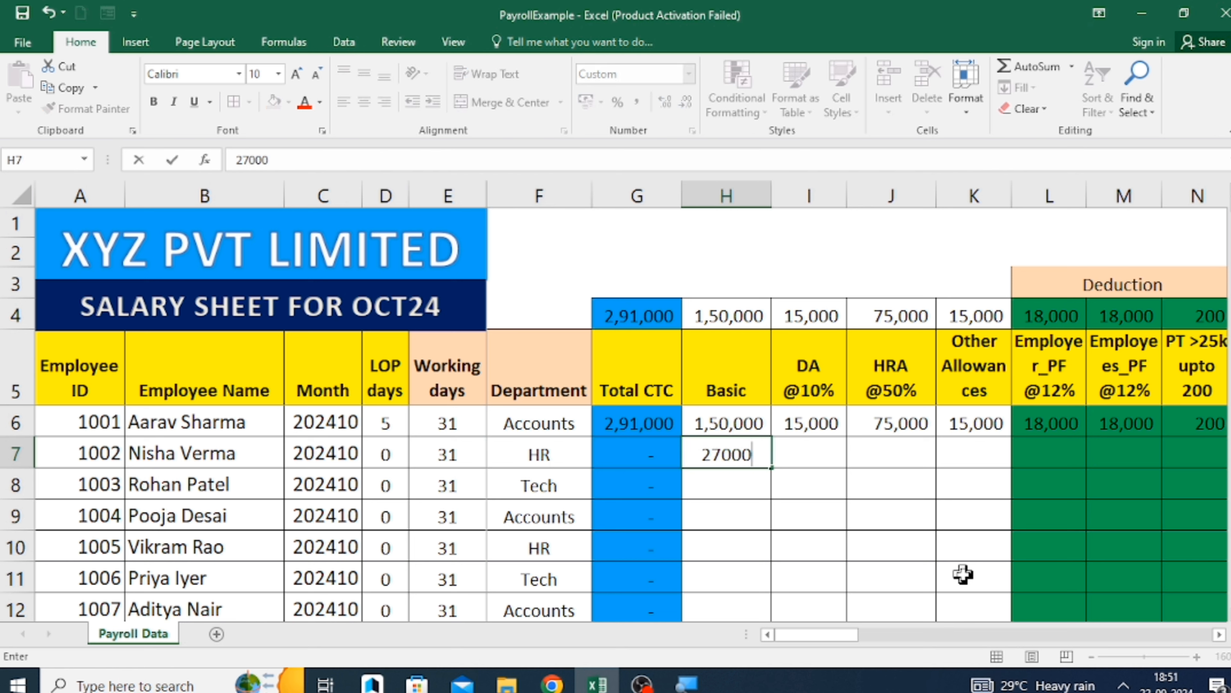
pyautogui.write('0')
pyautogui.press('Return')
# Fill the first employee's values and formulas from DA through Salary Deduction (I6:P6) down to the second employee's row 7.
pyautogui.press('Up')
pyautogui.press('Right')
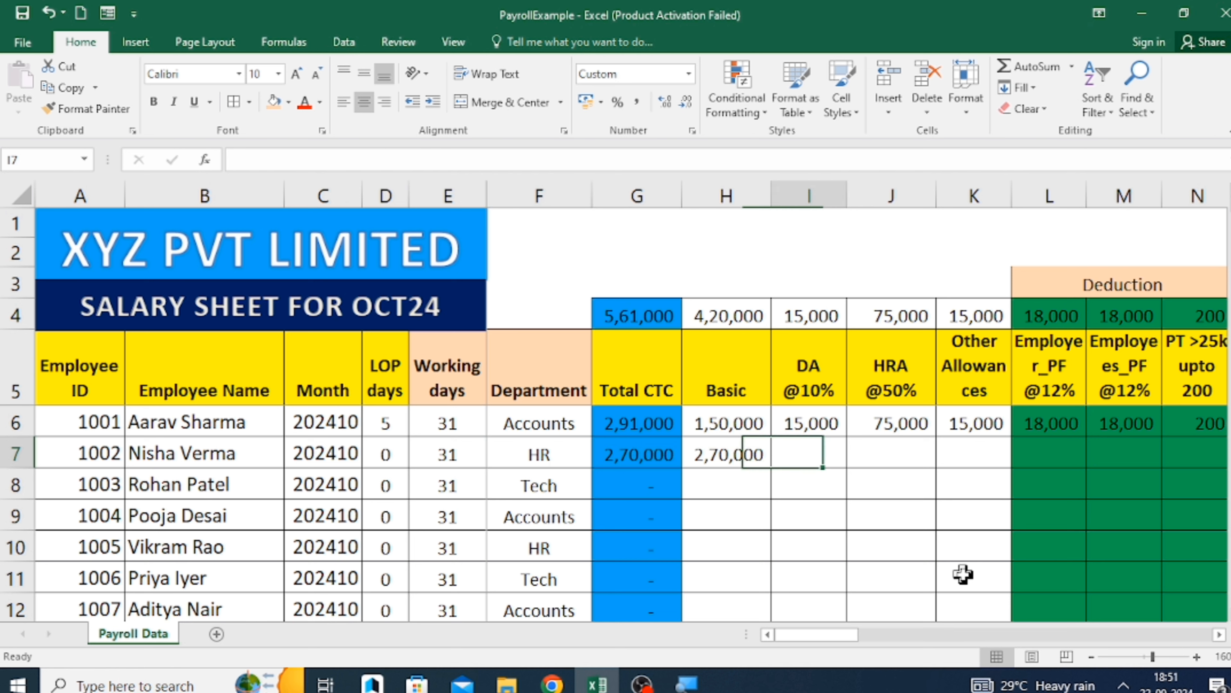
pyautogui.press('Up')
pyautogui.hotkey('shift', 'Right')
pyautogui.hotkey('shift', 'Right')
pyautogui.hotkey('shift', 'Right')
pyautogui.hotkey('shift', 'Right')
pyautogui.hotkey('shift', 'Right')
pyautogui.hotkey('shift', 'Right')
pyautogui.hotkey('shift', 'Right')
pyautogui.hotkey('shift', 'Right')
pyautogui.hotkey('shift', 'Right')
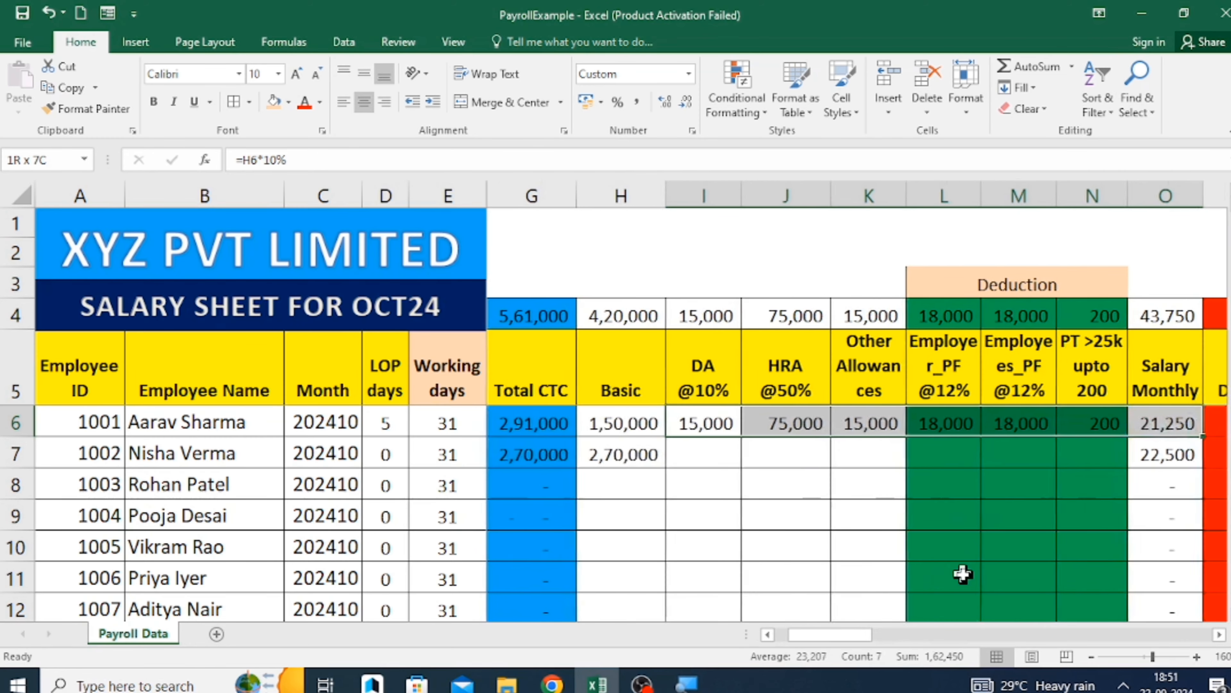
pyautogui.hotkey('shift', 'Right')
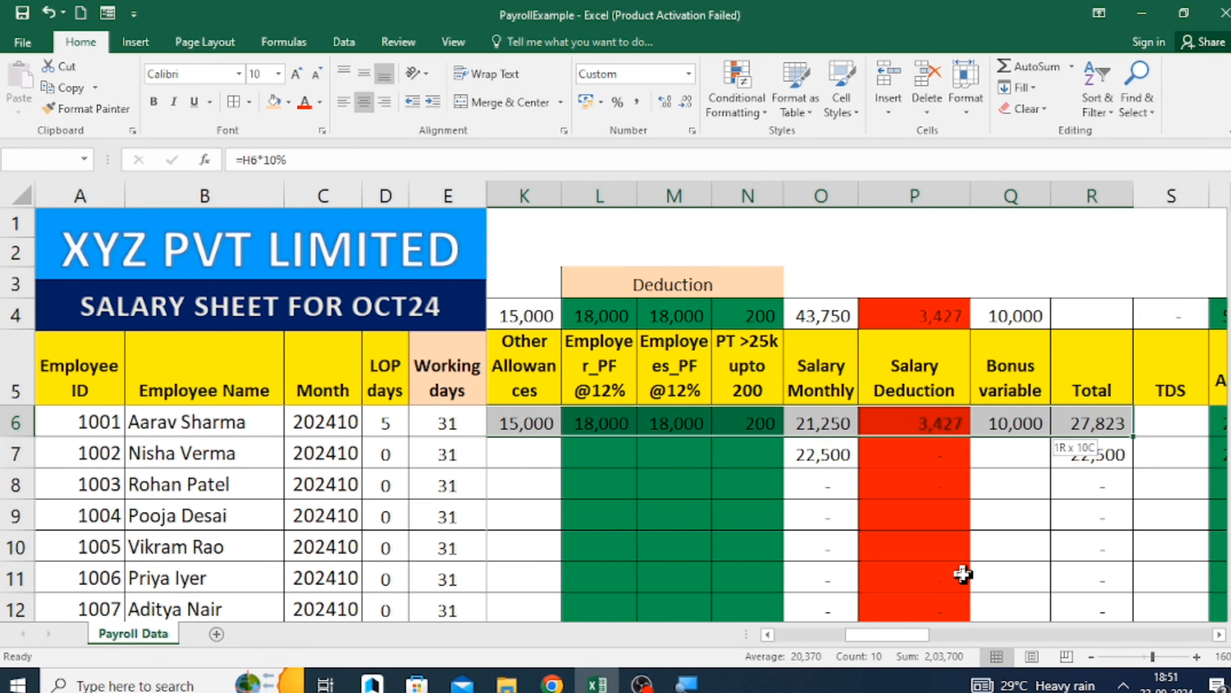
pyautogui.hotkey('shift', 'Left')
pyautogui.hotkey('shift', 'Left')
pyautogui.hotkey('shift', 'Left')
pyautogui.hotkey('shift', 'Down')
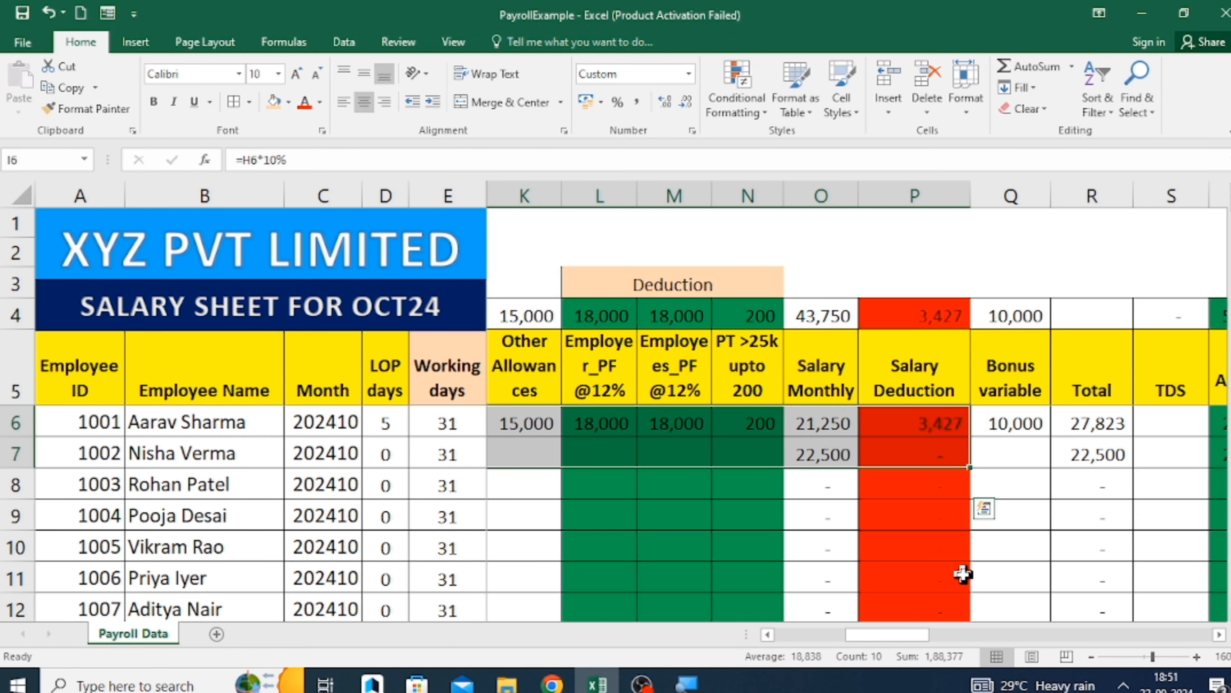
pyautogui.hotkey('ctrl', 'd')
# Check the second employee's PT, Salary Deduction, Total, TDS, Final Amount and Total CTC in row 7.
pyautogui.press('Right')
pyautogui.press('Right')
pyautogui.press('Right')
pyautogui.press('Right')
pyautogui.press('Right')
pyautogui.press('Down')
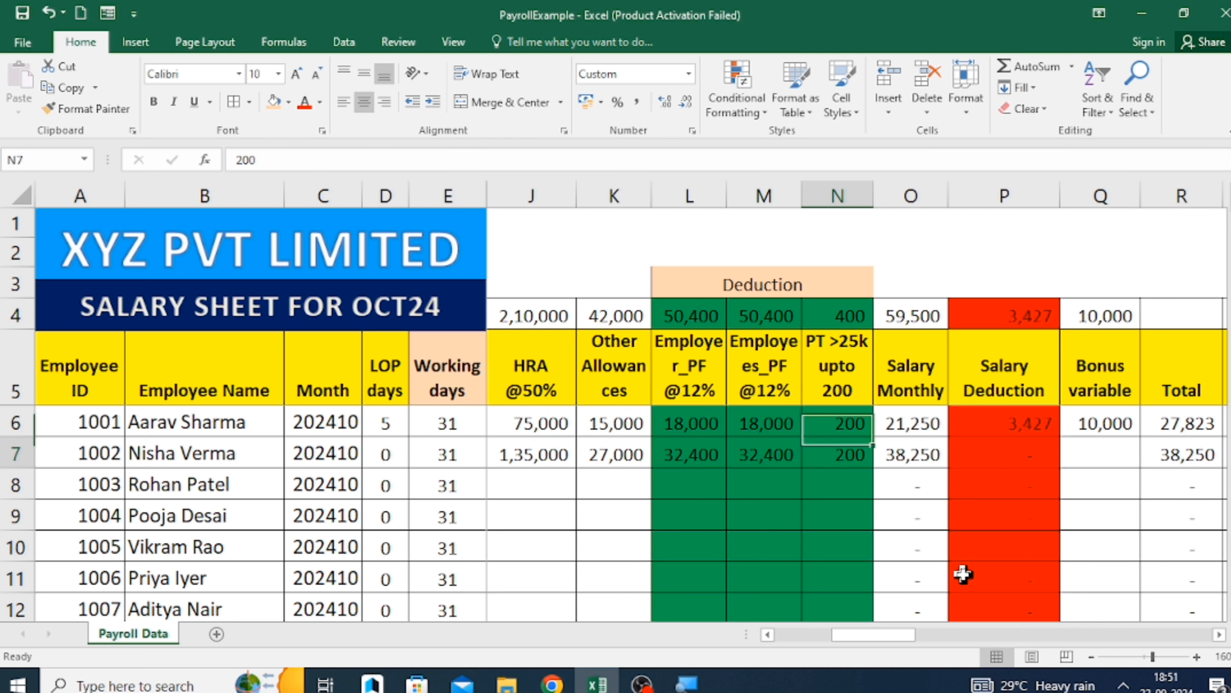
pyautogui.press('Down')
pyautogui.press('Right')
pyautogui.press('Right')
pyautogui.press('Up')
pyautogui.press('Up')
pyautogui.press('Right')
pyautogui.press('Right')
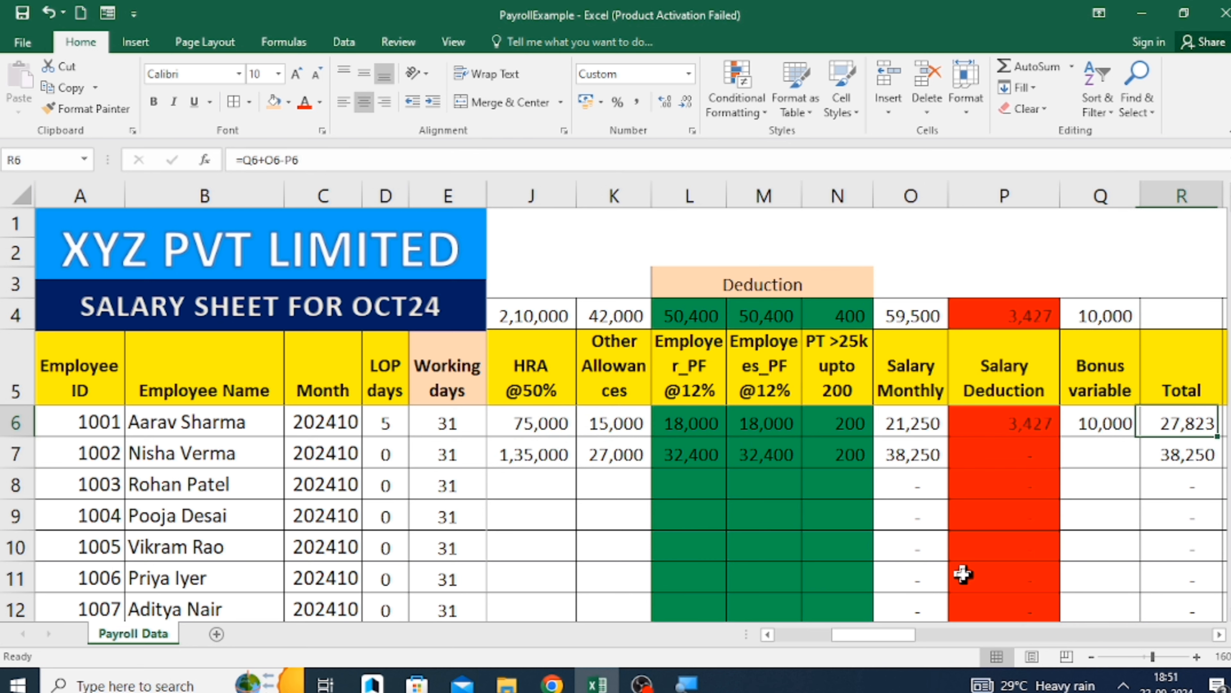
pyautogui.press('Right')
pyautogui.press('Right')
pyautogui.press('Down')
pyautogui.press('Right')
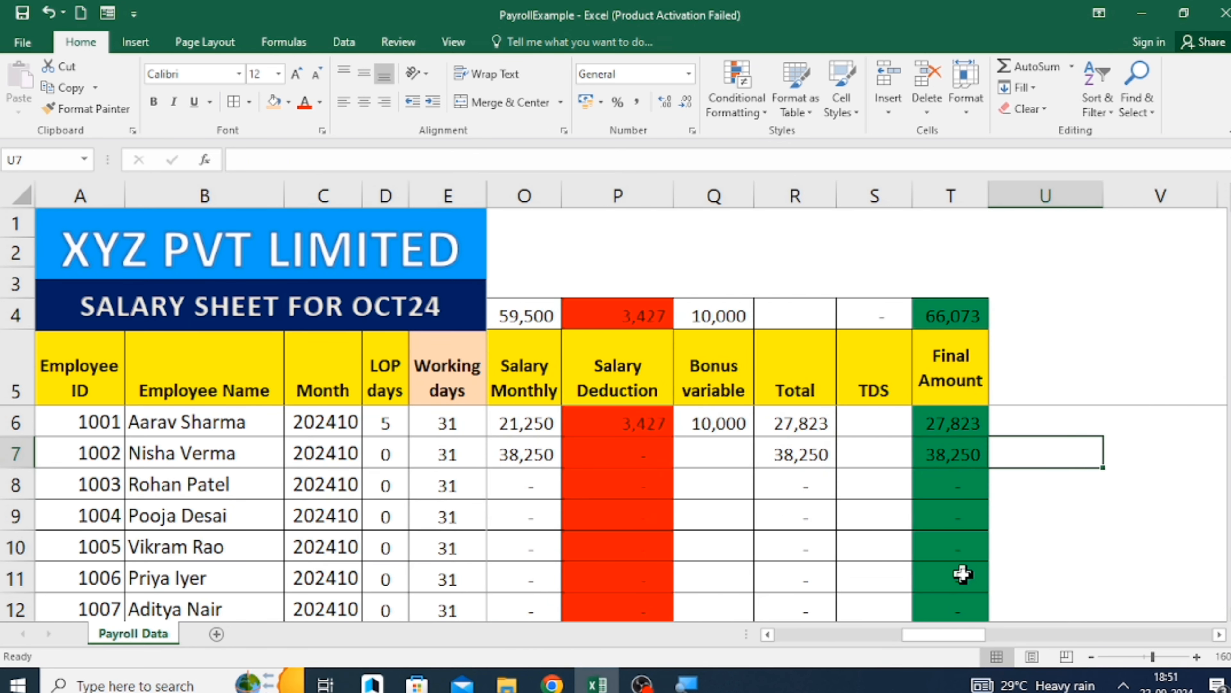
pyautogui.press('Left')
pyautogui.press('Left')
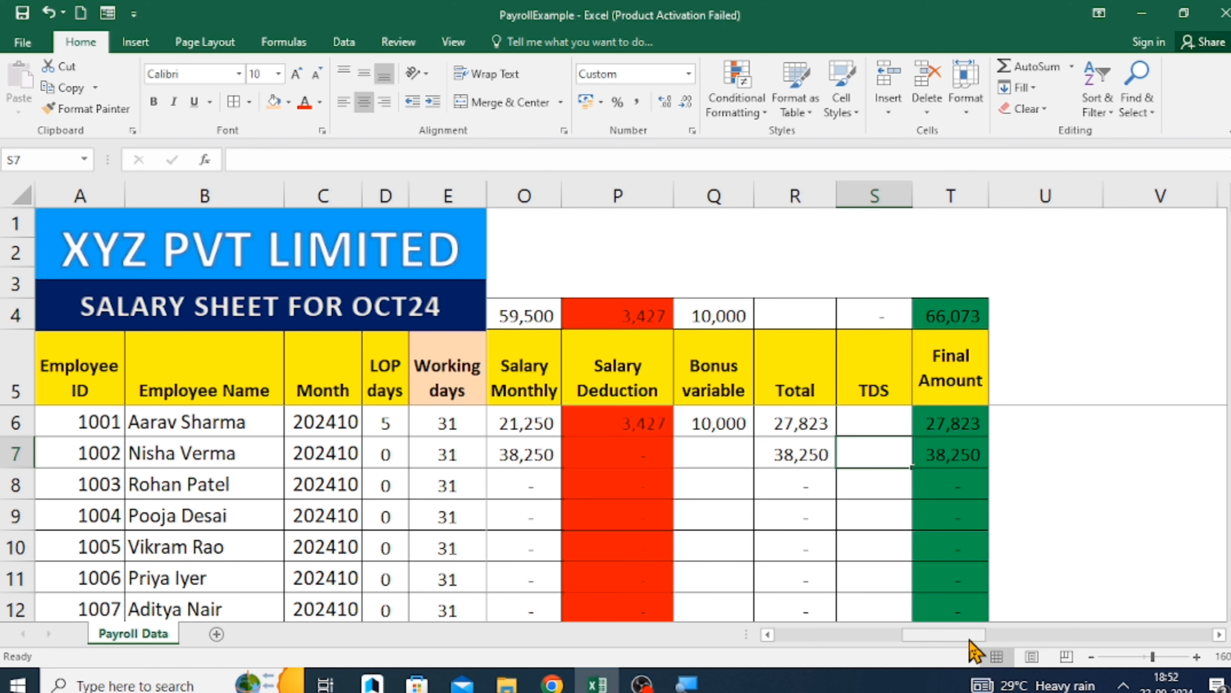
pyautogui.moveTo(970, 639); pyautogui.dragTo(843, 641)
pyautogui.click(622, 467)
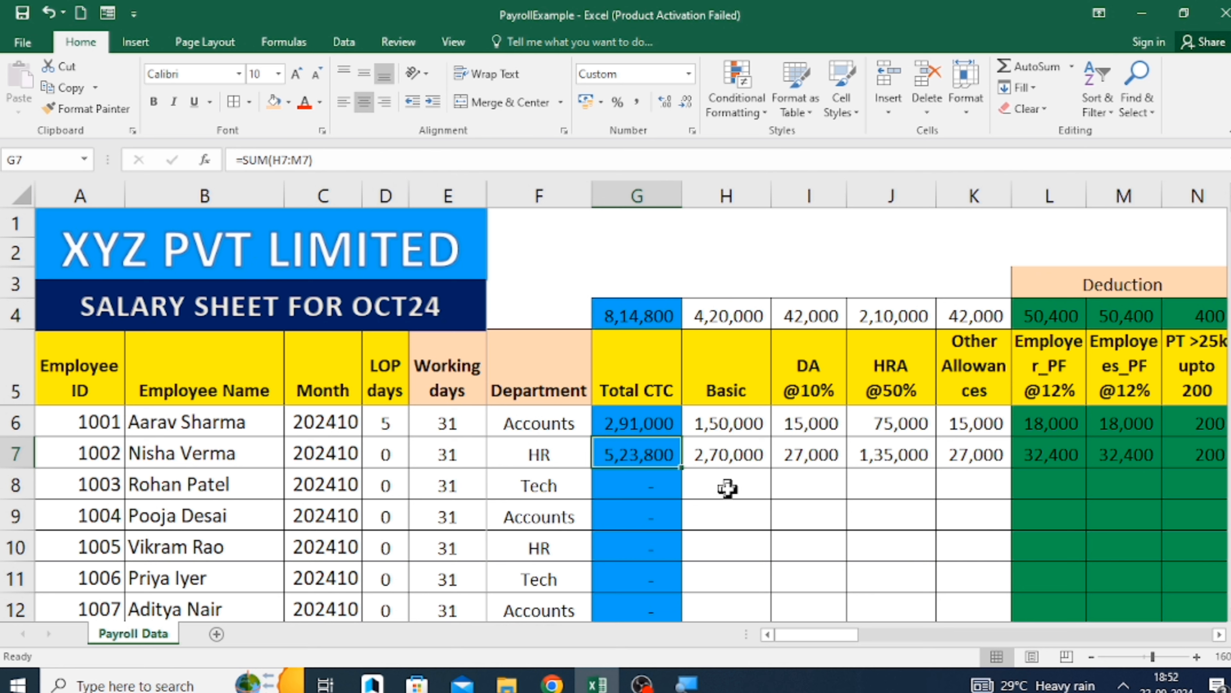
# Enter a Basic of 300000 for the third employee in H8 and 2500000 for the fourth in H9.
pyautogui.click(708, 488)
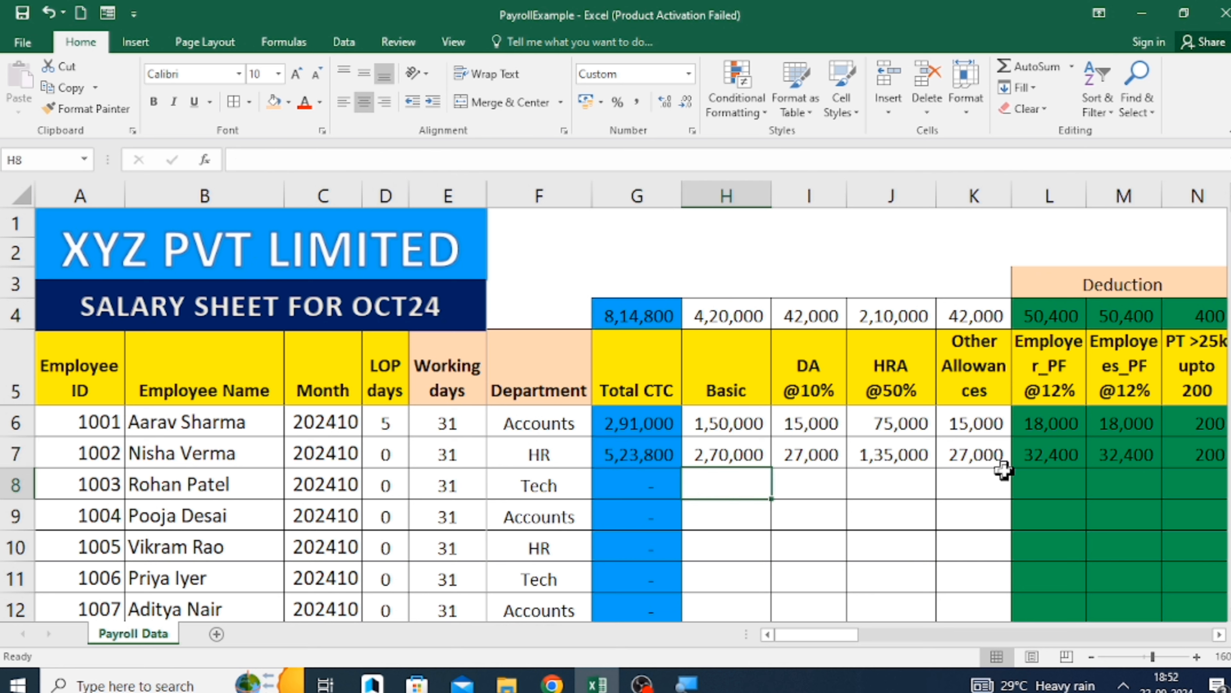
pyautogui.write('300000')
pyautogui.press('Return')
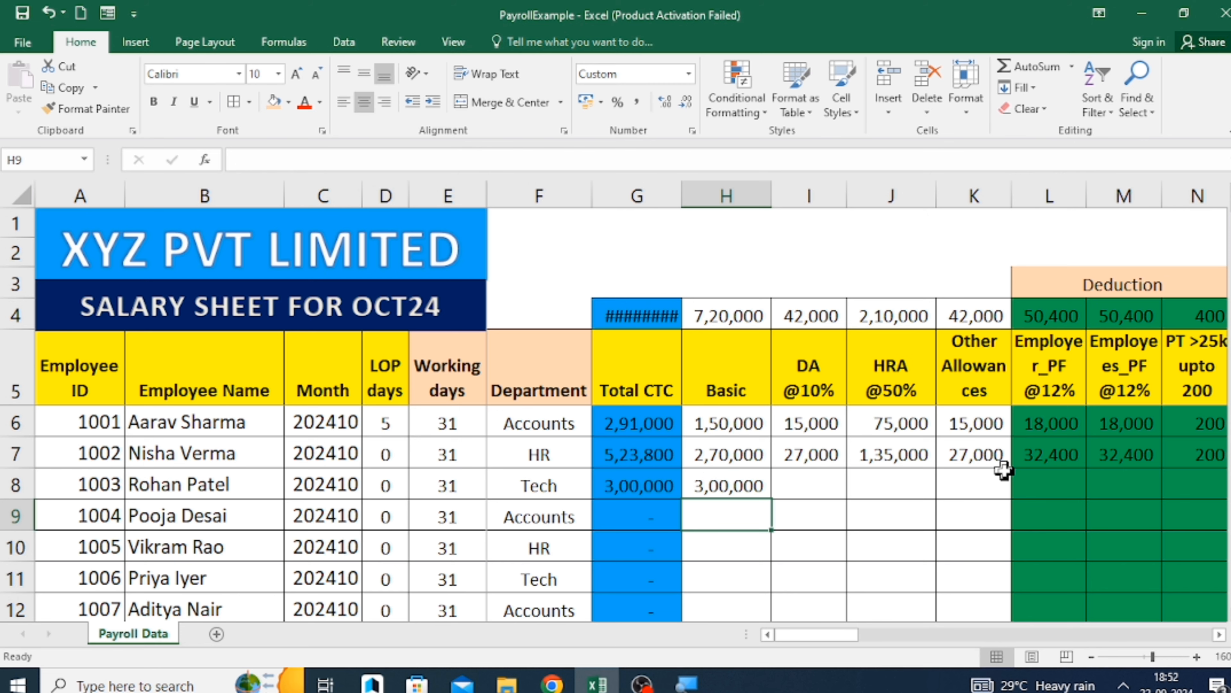
pyautogui.write('2500000')
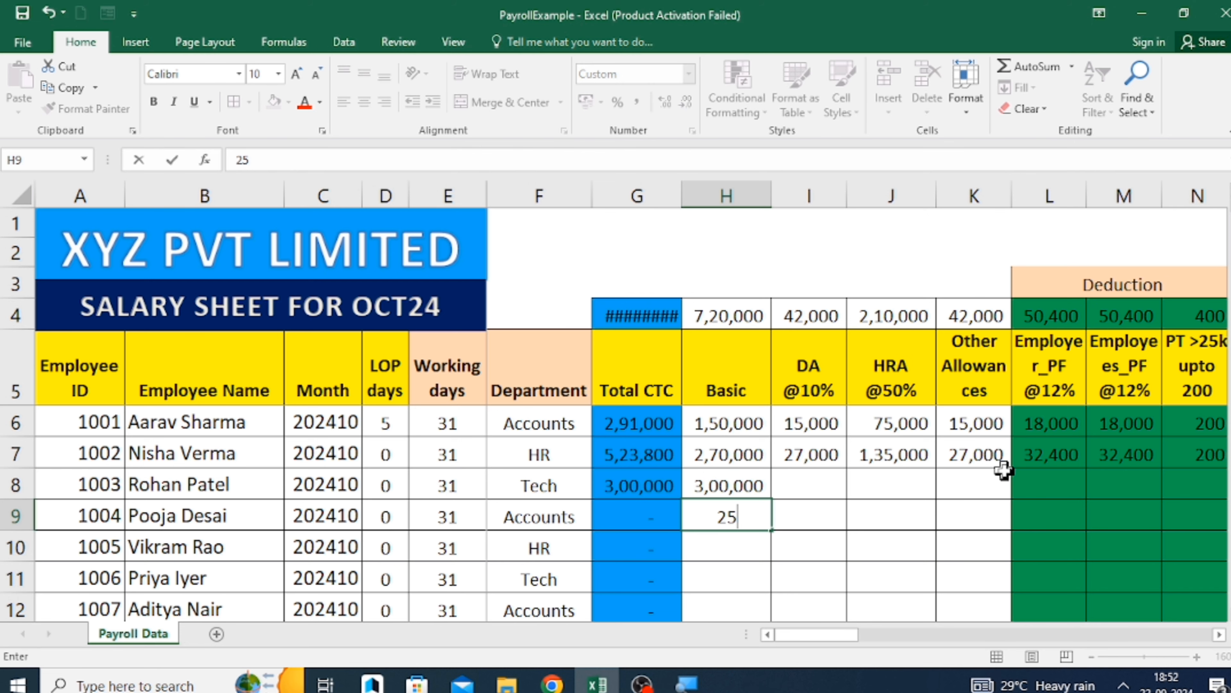
pyautogui.press('Return')
pyautogui.press('Return')
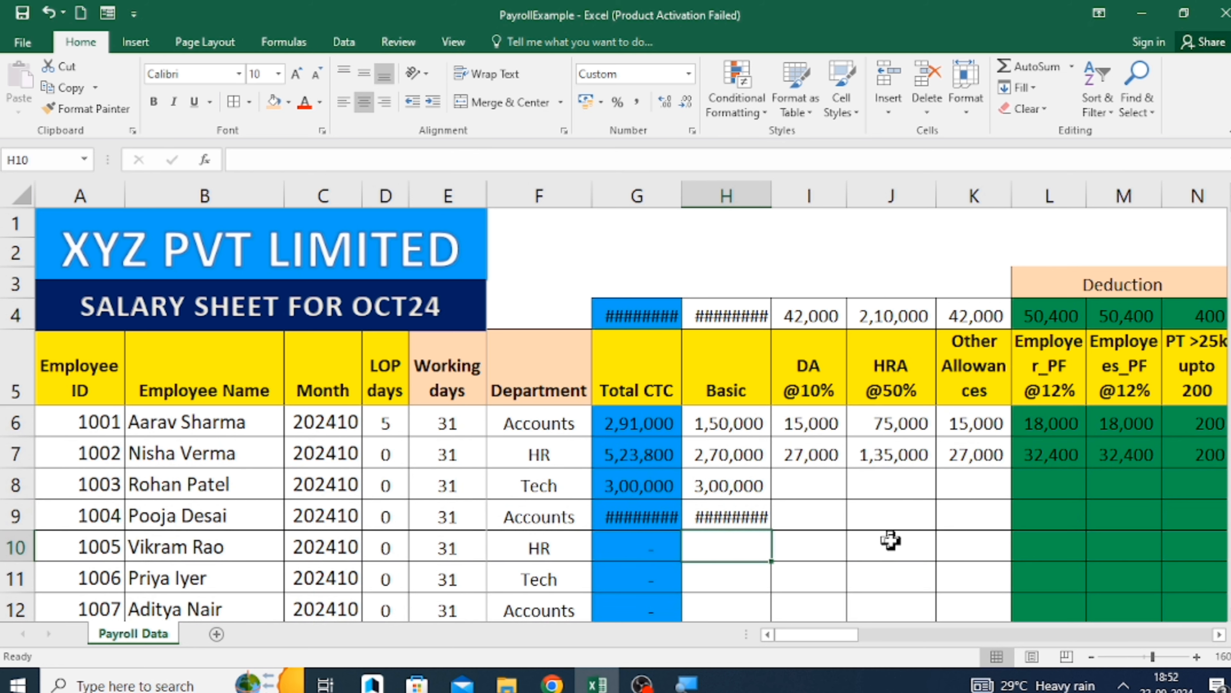
# Fill the fourth employee's Basic from H9 down to the last employee's row, H25.
pyautogui.press('Left')
pyautogui.press('Down')
pyautogui.hotkey('ctrl', 'Down')
pyautogui.press('Right')
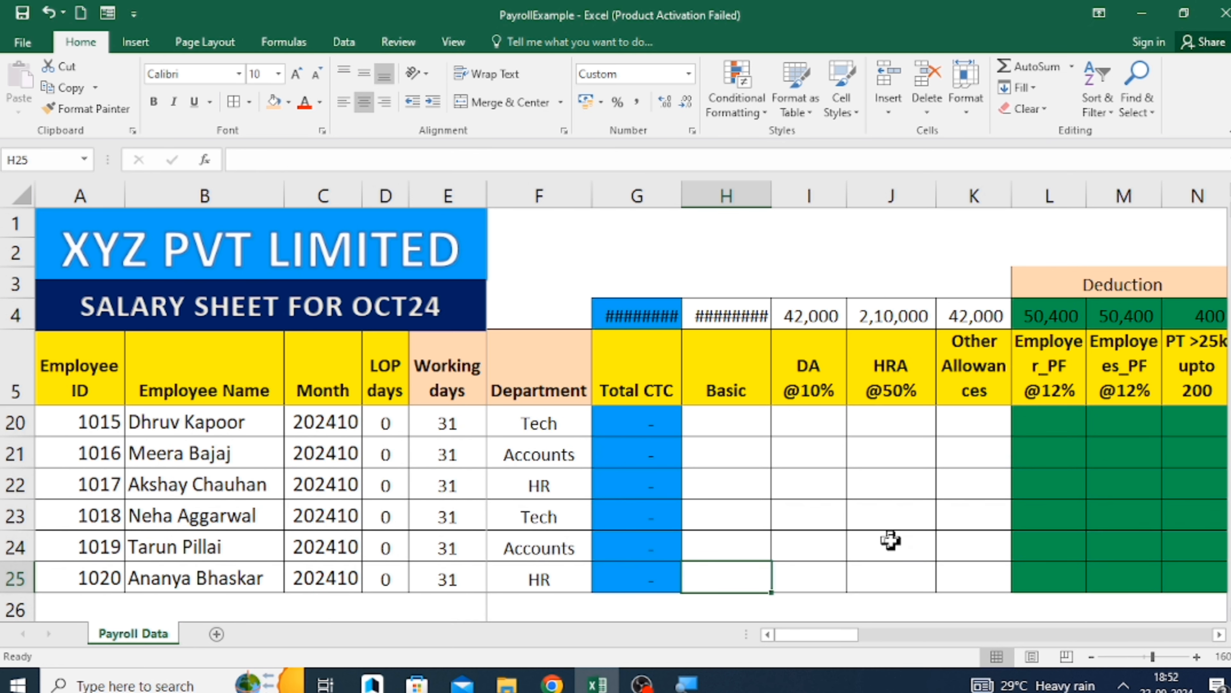
pyautogui.hotkey('ctrl', 'shift', 'Up')
pyautogui.hotkey('ctrl', 'd')
pyautogui.press('Up')
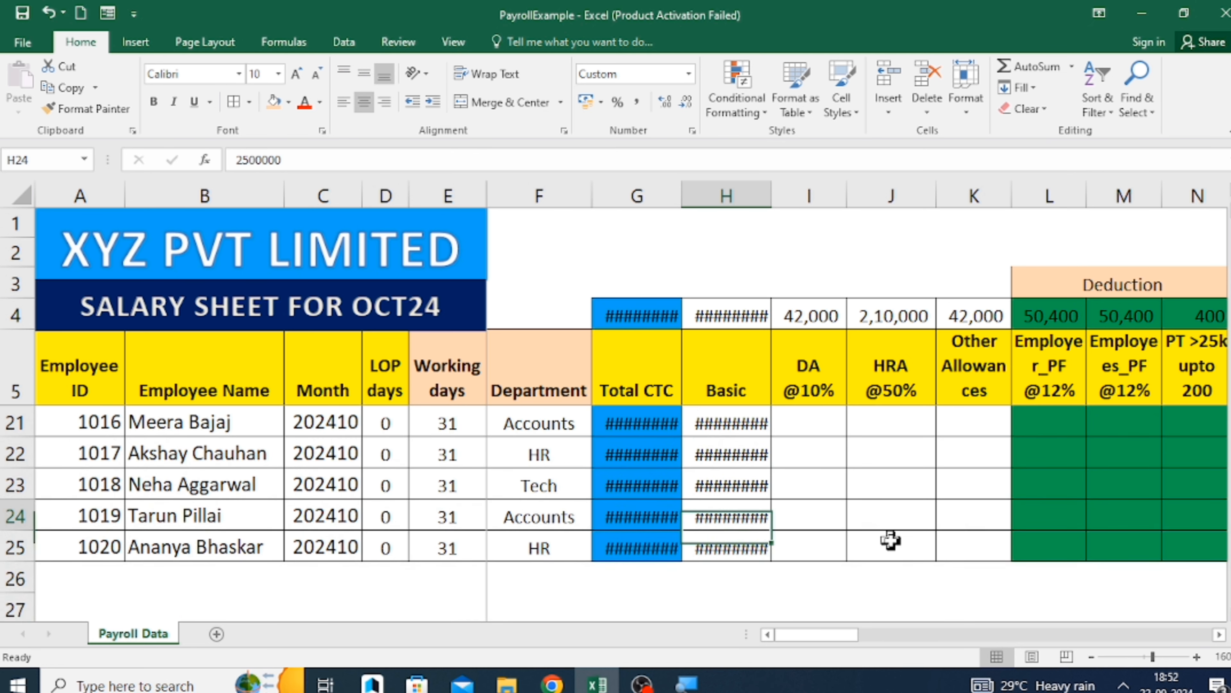
# Autofit the widths of the Basic and Total CTC columns, H and G.
pyautogui.doubleClick(771, 195)
pyautogui.doubleClick(681, 195)
pyautogui.click(816, 431)
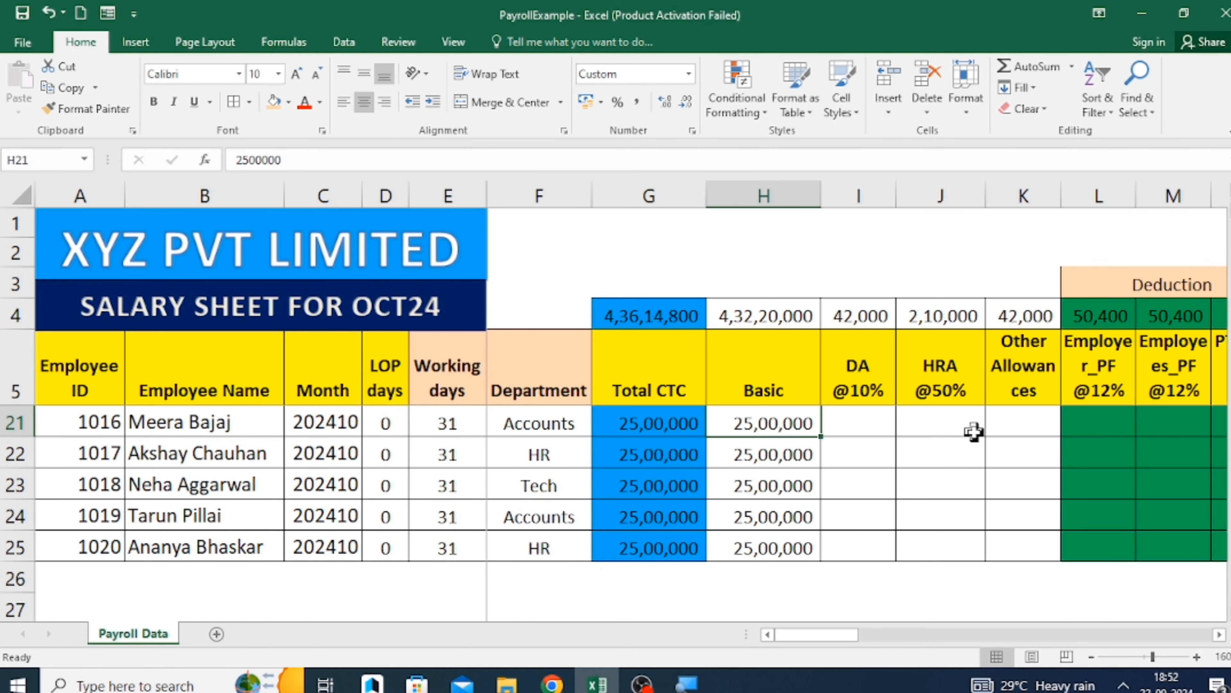
# Correct the fourth employee's Basic in H9 to 250000.
pyautogui.hotkey('ctrl', 'Down')
pyautogui.press('Up')
pyautogui.press('Up')
pyautogui.press('Up')
pyautogui.press('Up')
pyautogui.press('Up')
pyautogui.press('Up')
pyautogui.press('Up')
pyautogui.press('Up')
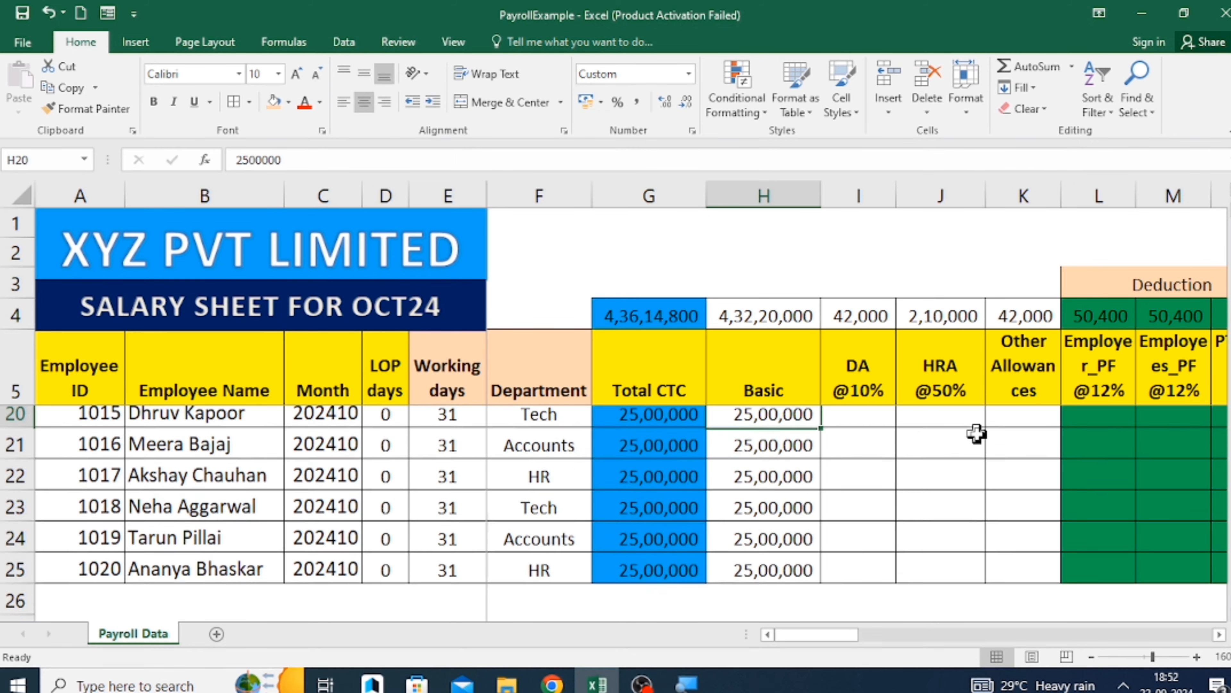
pyautogui.press('Up')
pyautogui.press('Up')
pyautogui.press('Up')
pyautogui.press('Up')
pyautogui.press('Up')
pyautogui.press('Up')
pyautogui.press('Up')
pyautogui.press('Up')
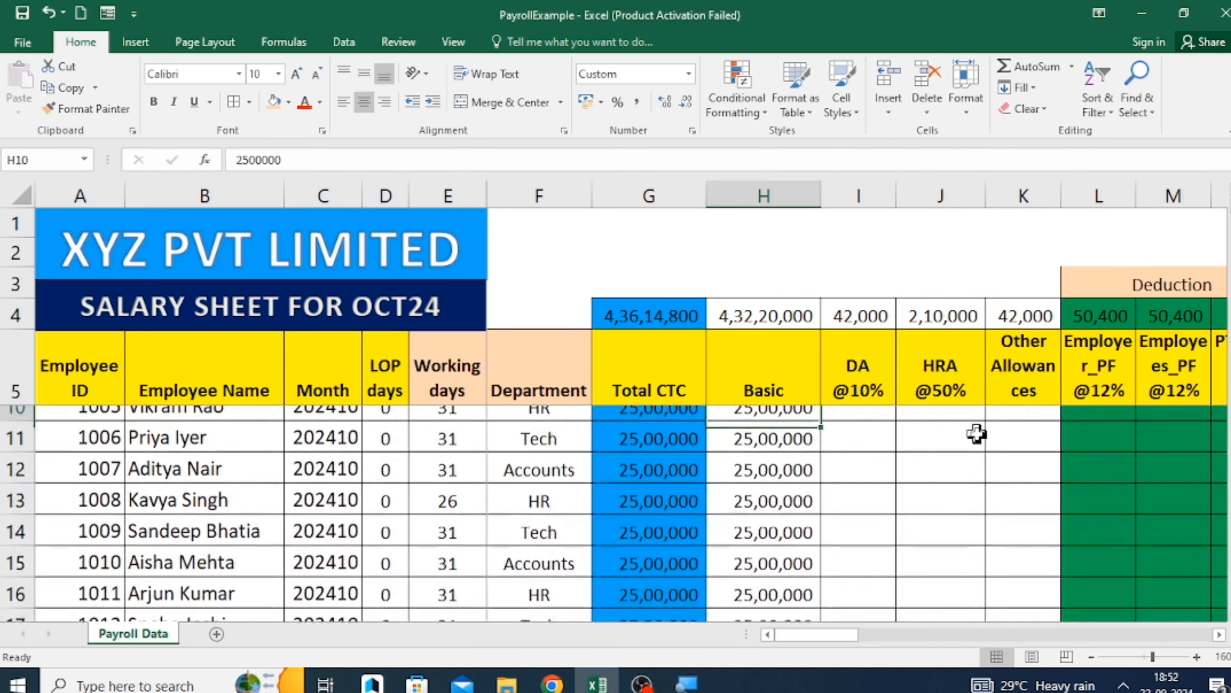
pyautogui.press('Right')
pyautogui.press('Up')
pyautogui.press('Up')
pyautogui.press('Left')
pyautogui.press('Down')
pyautogui.press('Down')
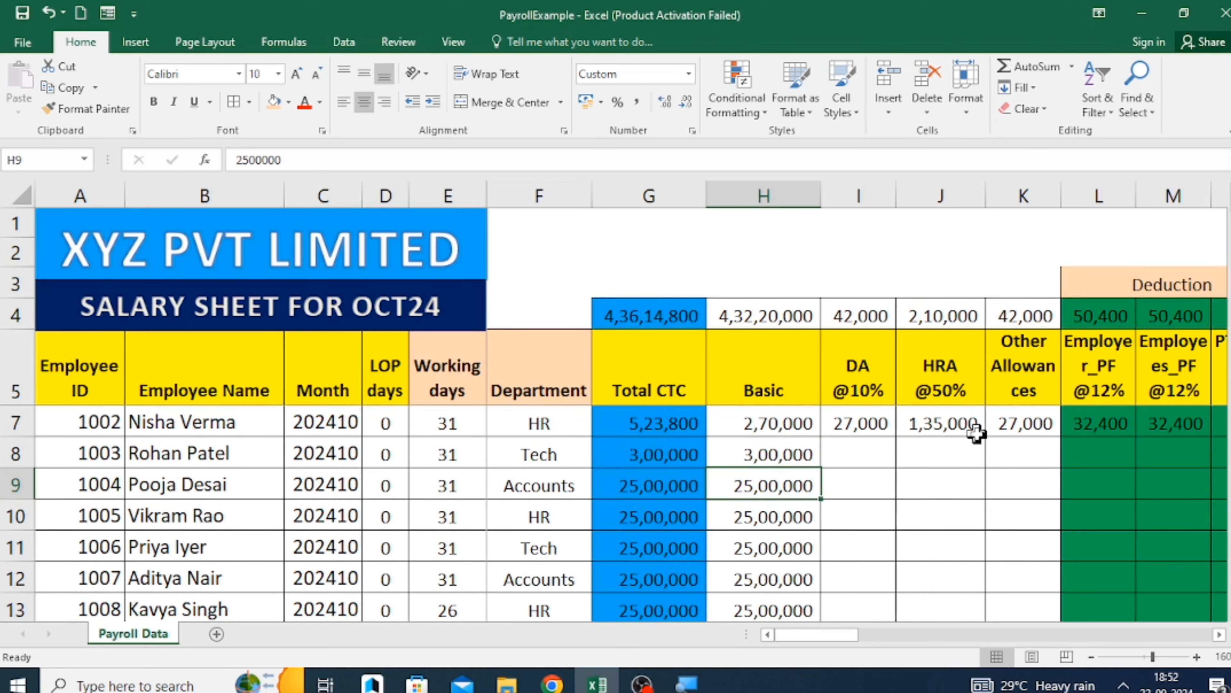
pyautogui.press('F2')
pyautogui.press('BackSpace')
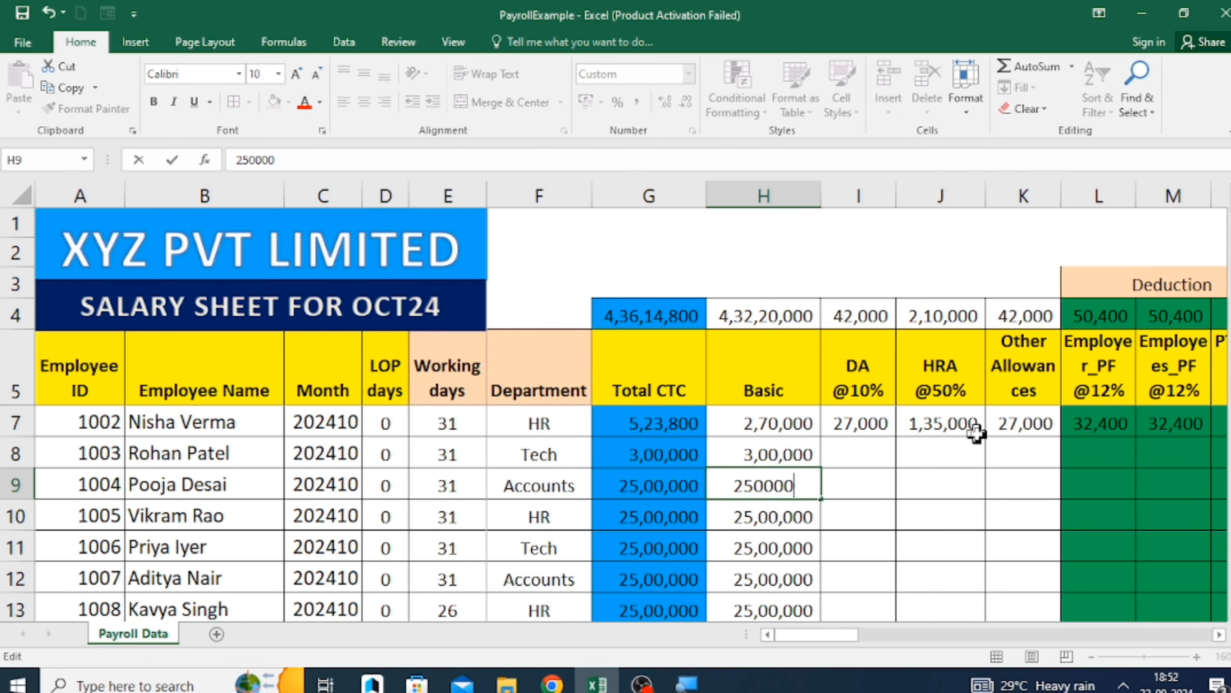
pyautogui.press('Return')
# Fill the Basic of 250000 from H9 down through H25 for all remaining employees.
pyautogui.press('Up')
pyautogui.hotkey('ctrl', 'shift', 'Down')
pyautogui.hotkey('ctrl', 'd')
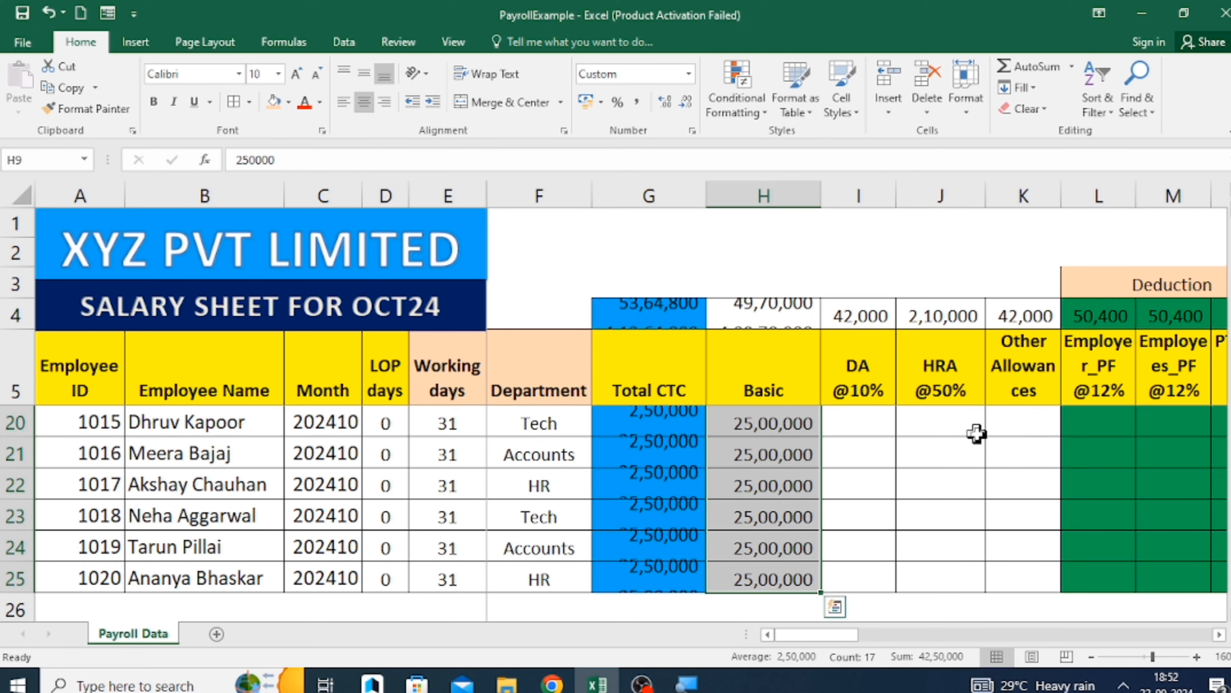
# Fill the second employee's values and formulas from DA through PT (I7:N7) down to the last employee's row 25.
pyautogui.press('Right')
pyautogui.press('Right')
pyautogui.press('Up')
pyautogui.press('Left')
pyautogui.press('Up')
pyautogui.press('Up')
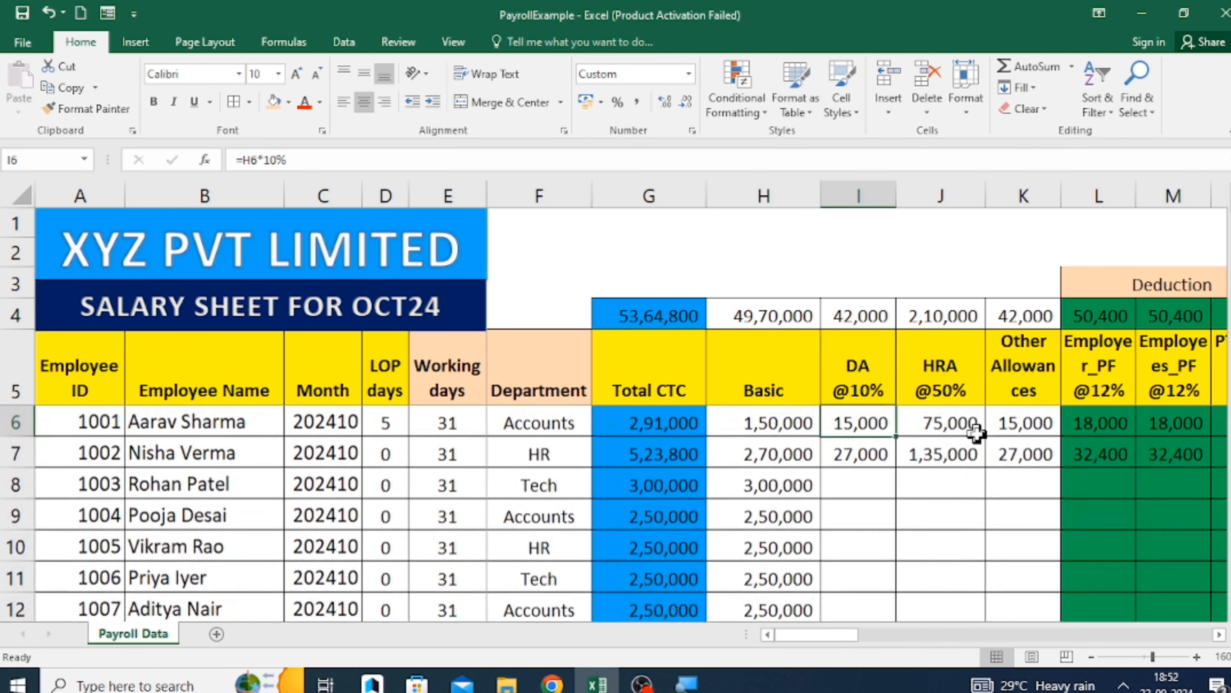
pyautogui.press('Down')
pyautogui.press('Left')
pyautogui.hotkey('ctrl', 'Down')
pyautogui.press('Right')
pyautogui.hotkey('shift', 'Right')
pyautogui.hotkey('shift', 'Right')
pyautogui.hotkey('shift', 'Right')
pyautogui.hotkey('shift', 'Right')
pyautogui.hotkey('shift', 'Right')
pyautogui.hotkey('shift', 'Right')
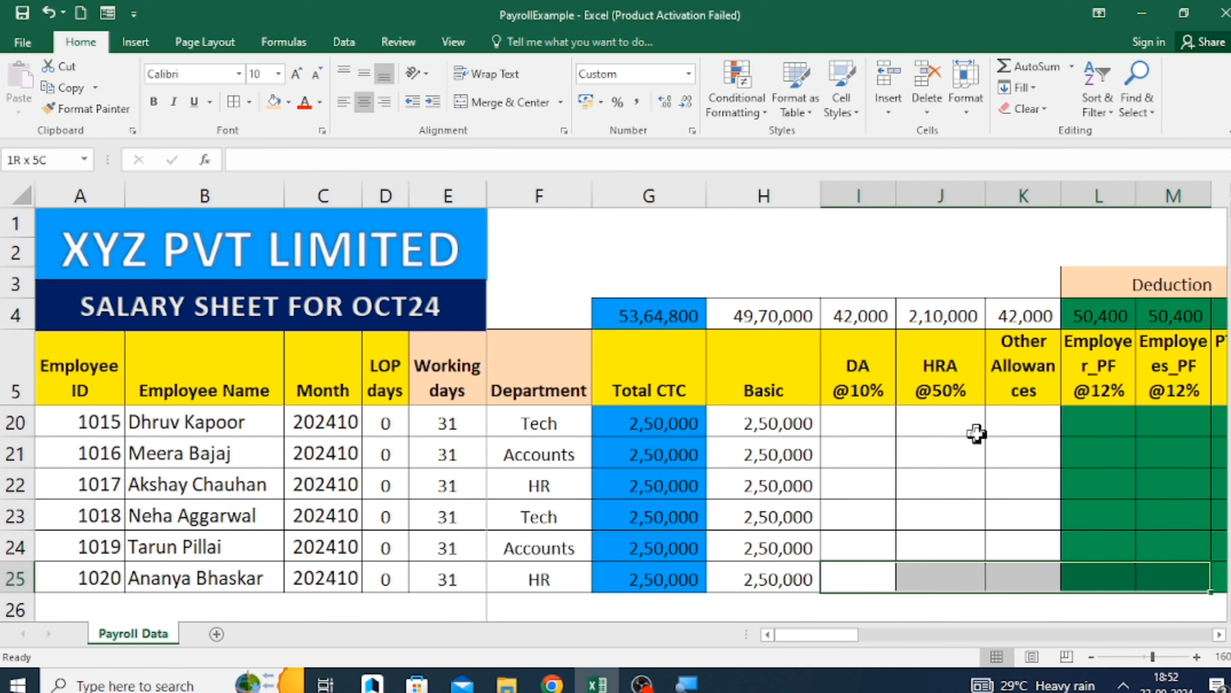
pyautogui.hotkey('shift', 'Right')
pyautogui.hotkey('shift', 'Left')
pyautogui.hotkey('shift', 'Left')
pyautogui.hotkey('shift', 'Right')
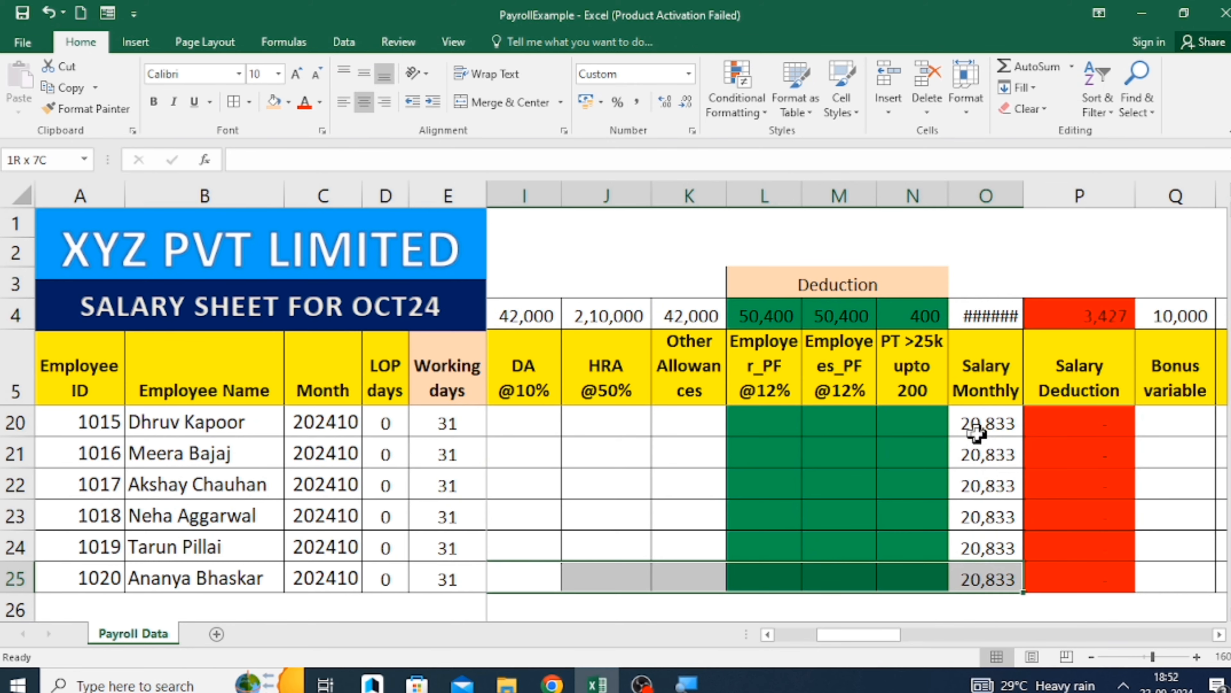
pyautogui.hotkey('shift', 'Left')
pyautogui.hotkey('ctrl', 'shift', 'Up')
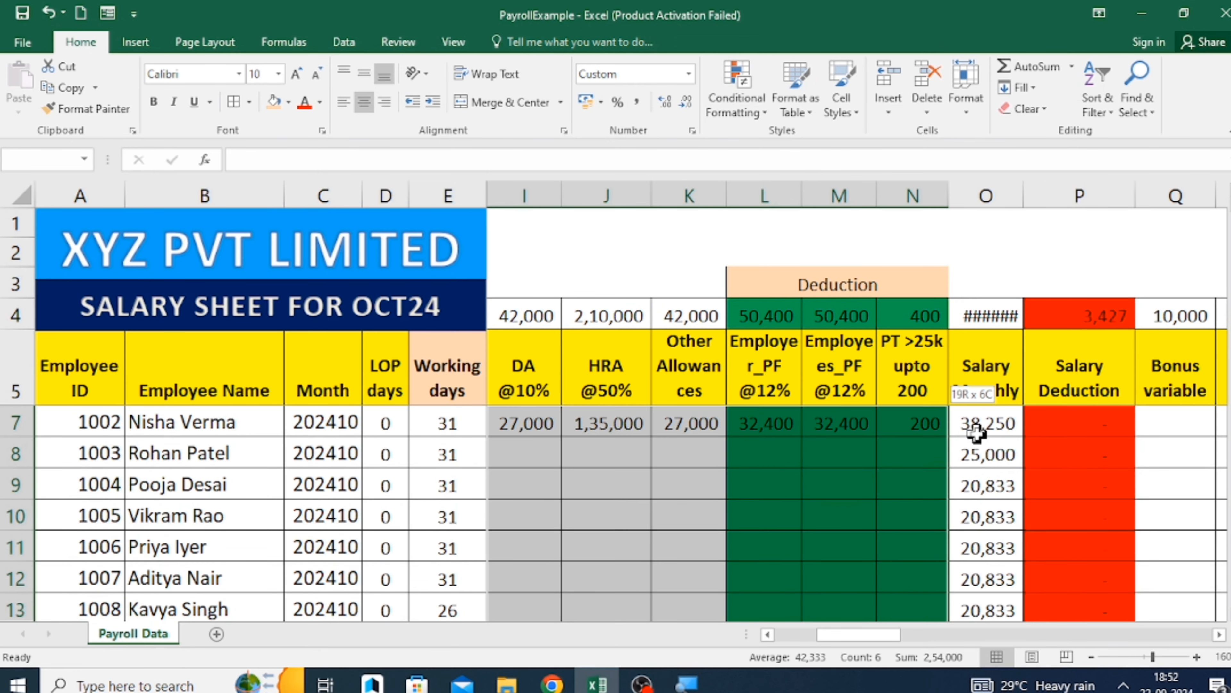
pyautogui.hotkey('ctrl', 'd')
# Autofit columns G through Q to the totals in row 4.
pyautogui.press('Right')
pyautogui.press('Right')
pyautogui.press('Right')
pyautogui.press('Right')
pyautogui.press('Right')
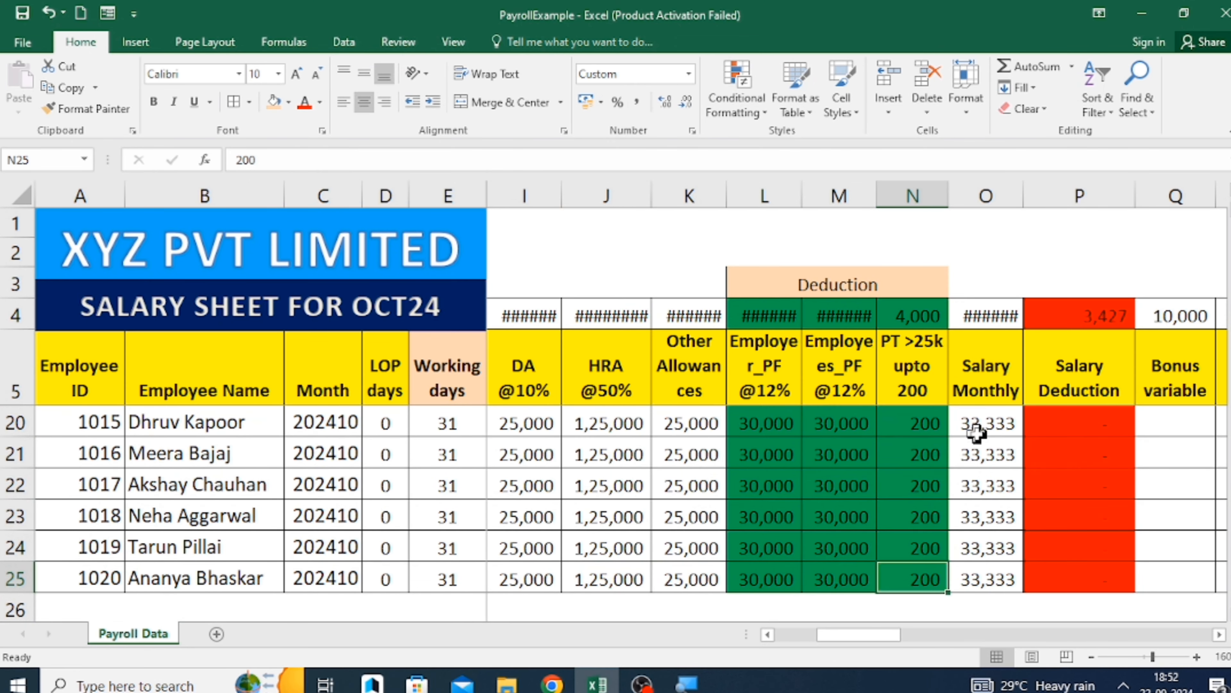
pyautogui.click(687, 314)
pyautogui.hotkey('ctrl', 'Left')
pyautogui.hotkey('ctrl', 'shift', 'Right')
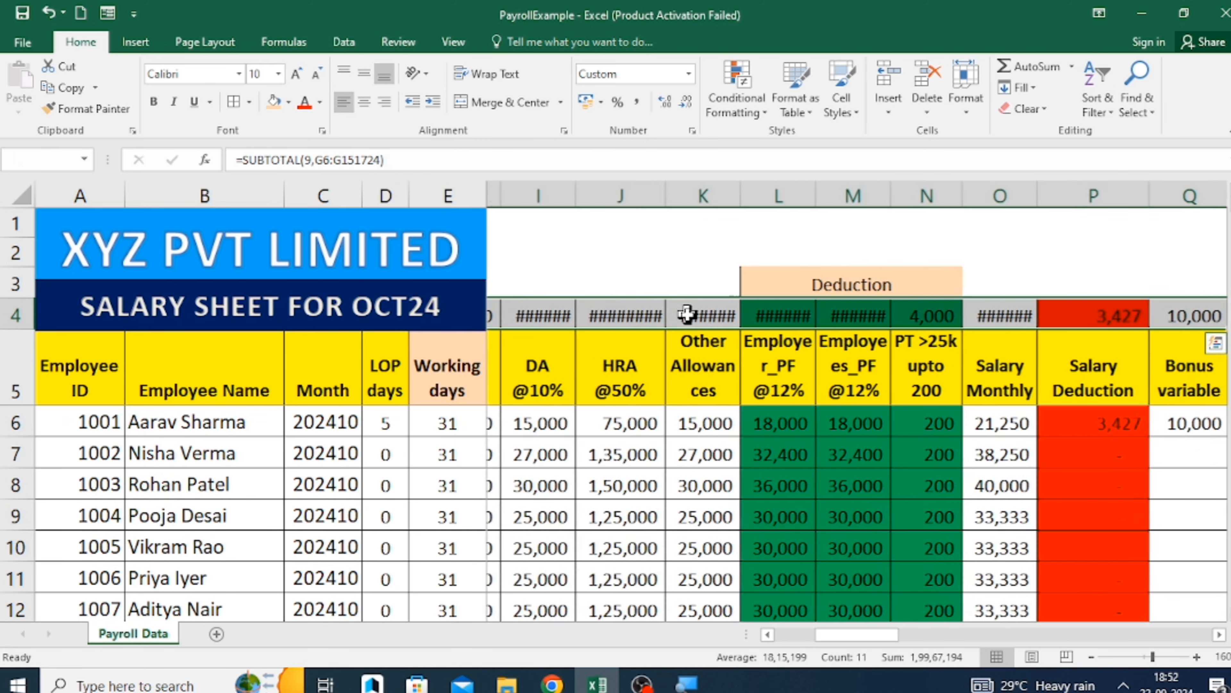
pyautogui.hotkey('alt', 'o')
pyautogui.press('c')
pyautogui.press('a')
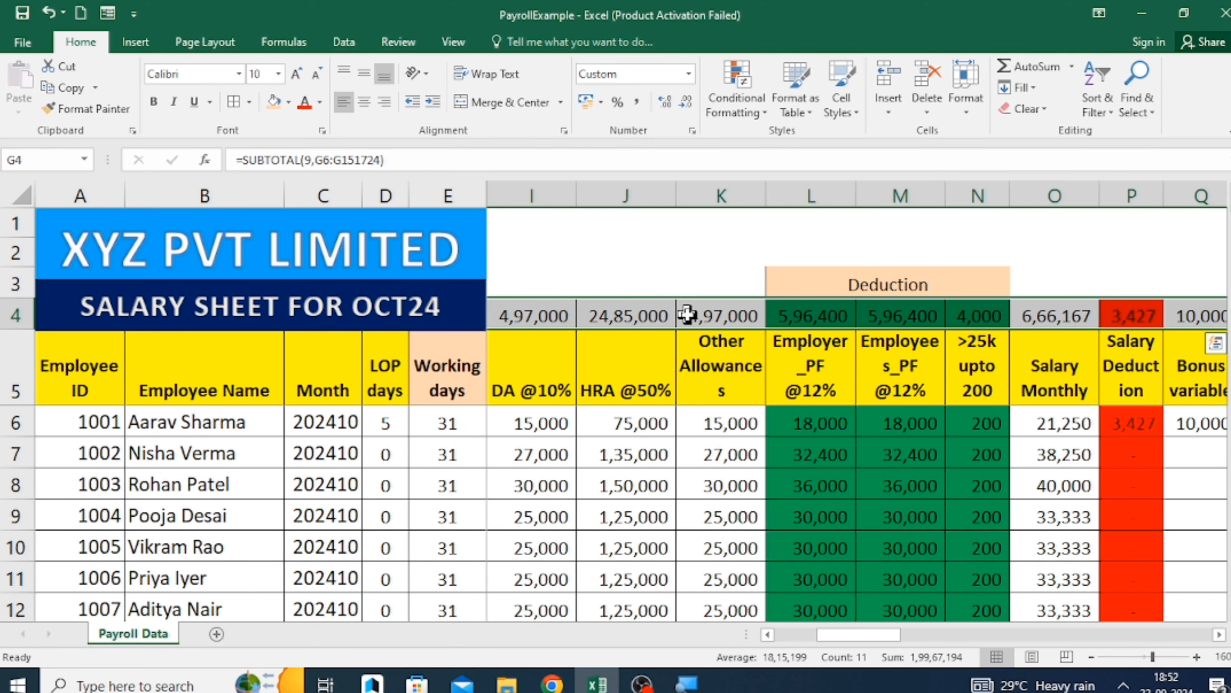
# Check the Total, TDS and Final Amount columns from the first employee down to the last in row 25.
pyautogui.hotkey('ctrl', 'Right')
pyautogui.press('Right')
pyautogui.press('Right')
pyautogui.press('Right')
pyautogui.press('Right')
pyautogui.press('Down')
pyautogui.press('Down')
pyautogui.press('Left')
pyautogui.press('Left')
pyautogui.press('Left')
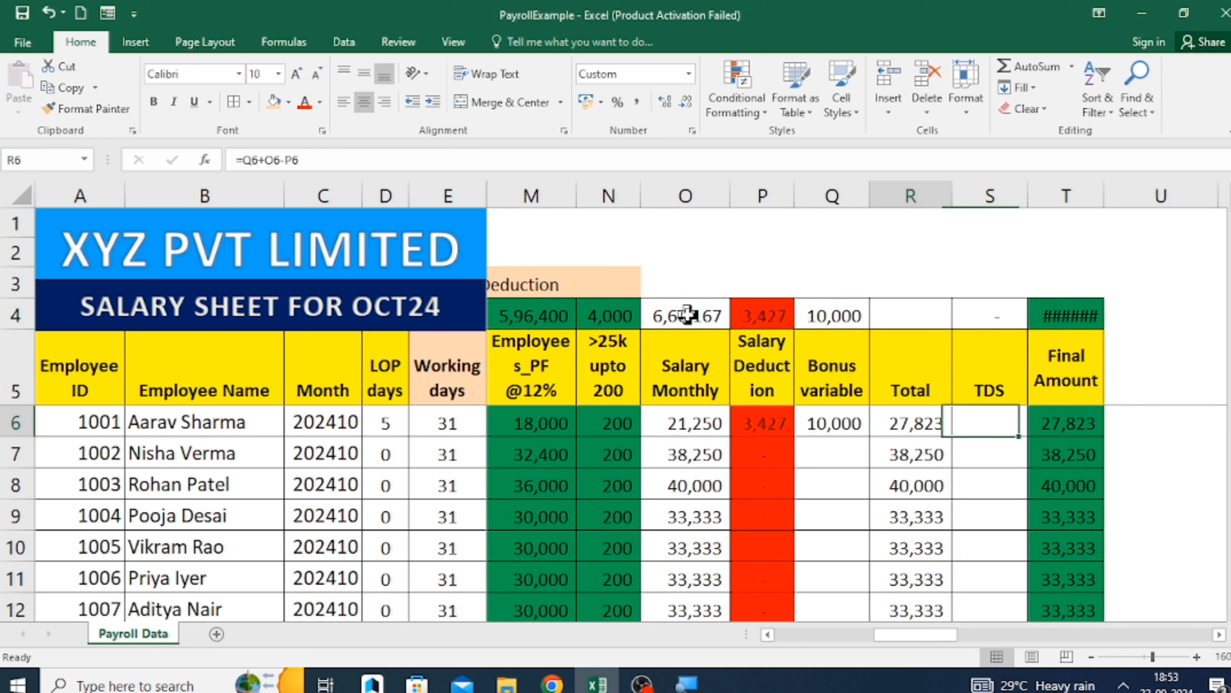
pyautogui.hotkey('ctrl', 'Down')
pyautogui.press('Right')
pyautogui.press('Down')
pyautogui.press('Up')
pyautogui.press('Up')
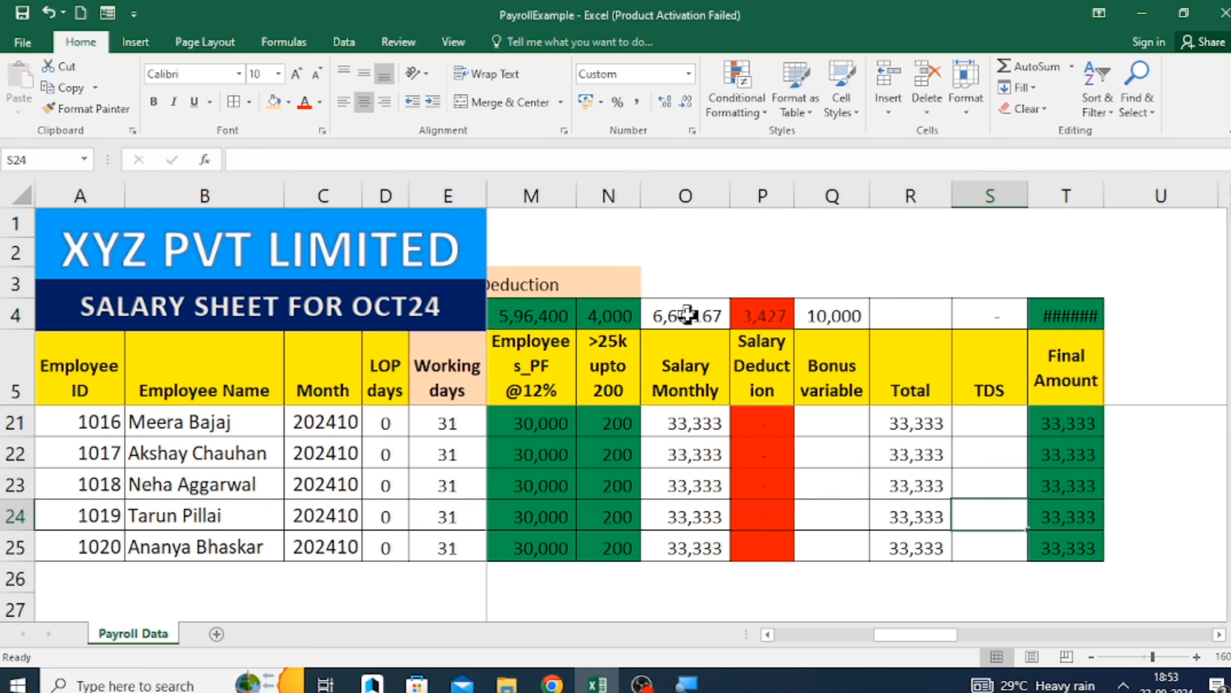
# Autofit the Final Amount column to its total in T4.
pyautogui.press('Right')
pyautogui.hotkey('ctrl', 'Up')
pyautogui.hotkey('alt', 'h')
pyautogui.press('o')
pyautogui.press('i')
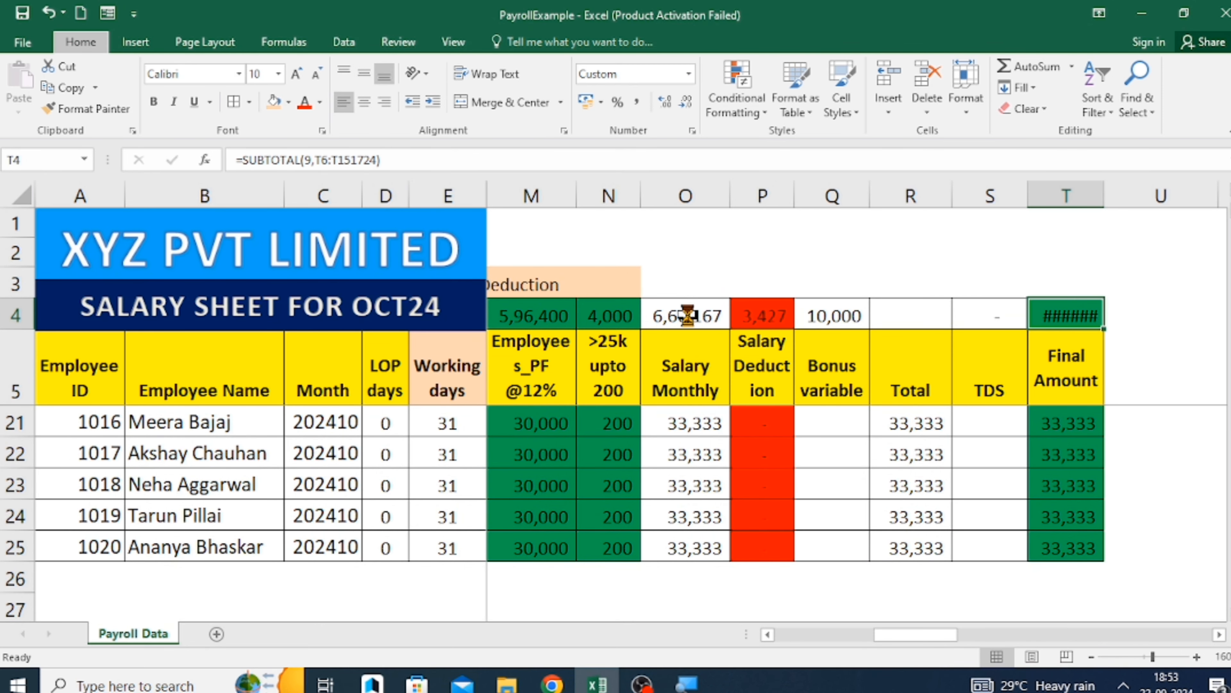
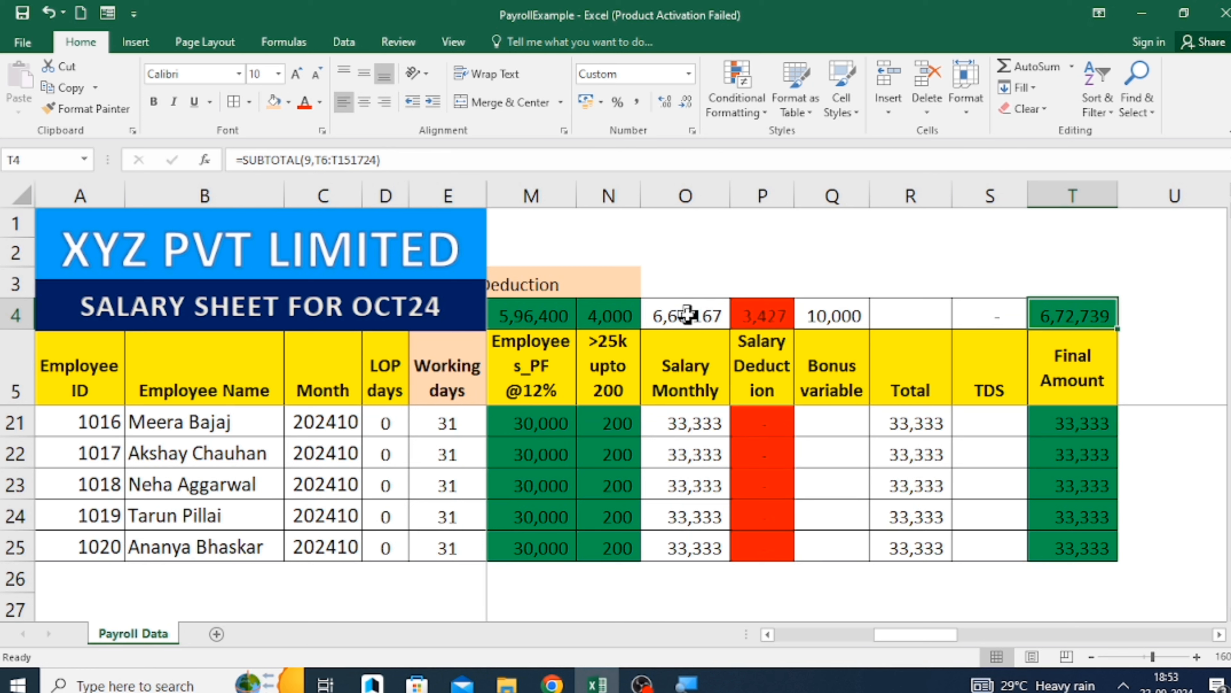
# Examine the first employee's Bonus variable and the Total CTC formulas down to the last employee.
pyautogui.scroll(5, 956, 601)
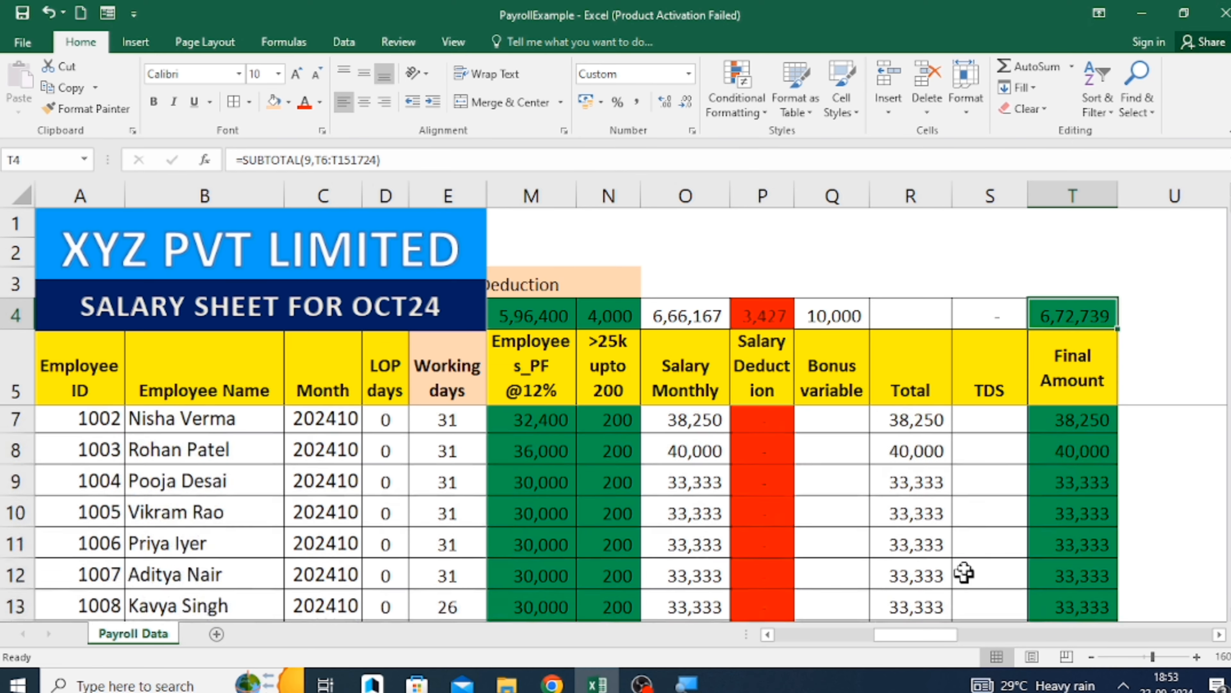
pyautogui.click(827, 416)
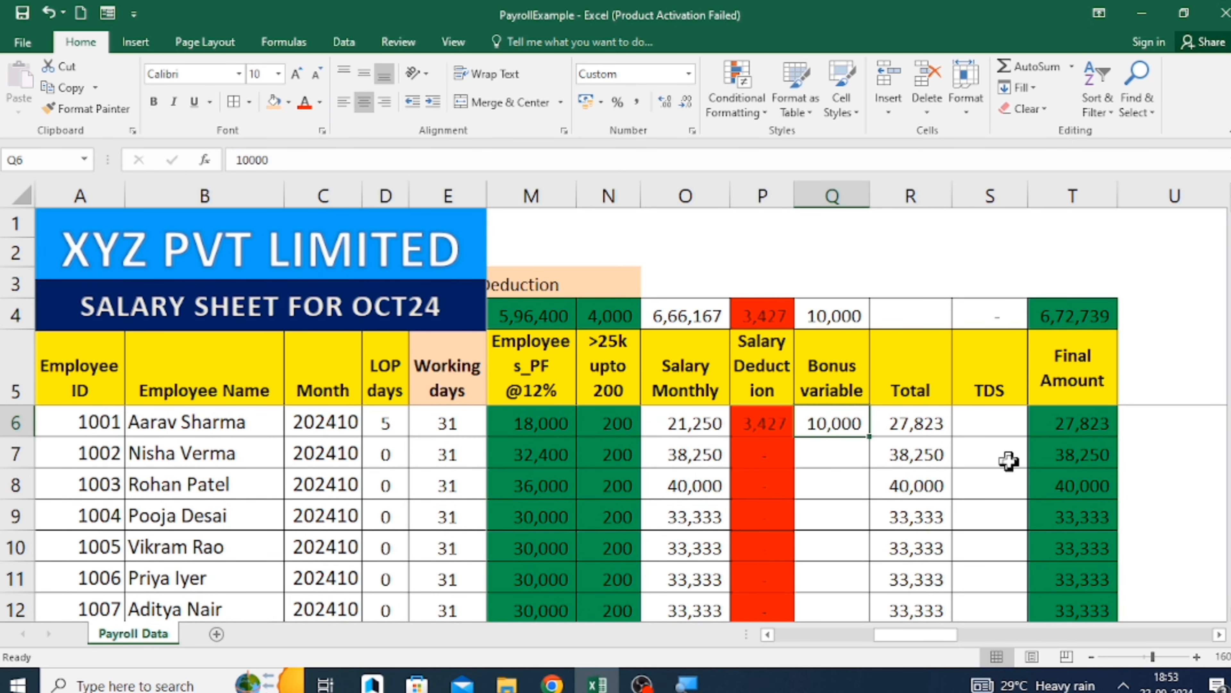
pyautogui.scroll(-14, 1010, 502)
pyautogui.scroll(14, 1010, 502)
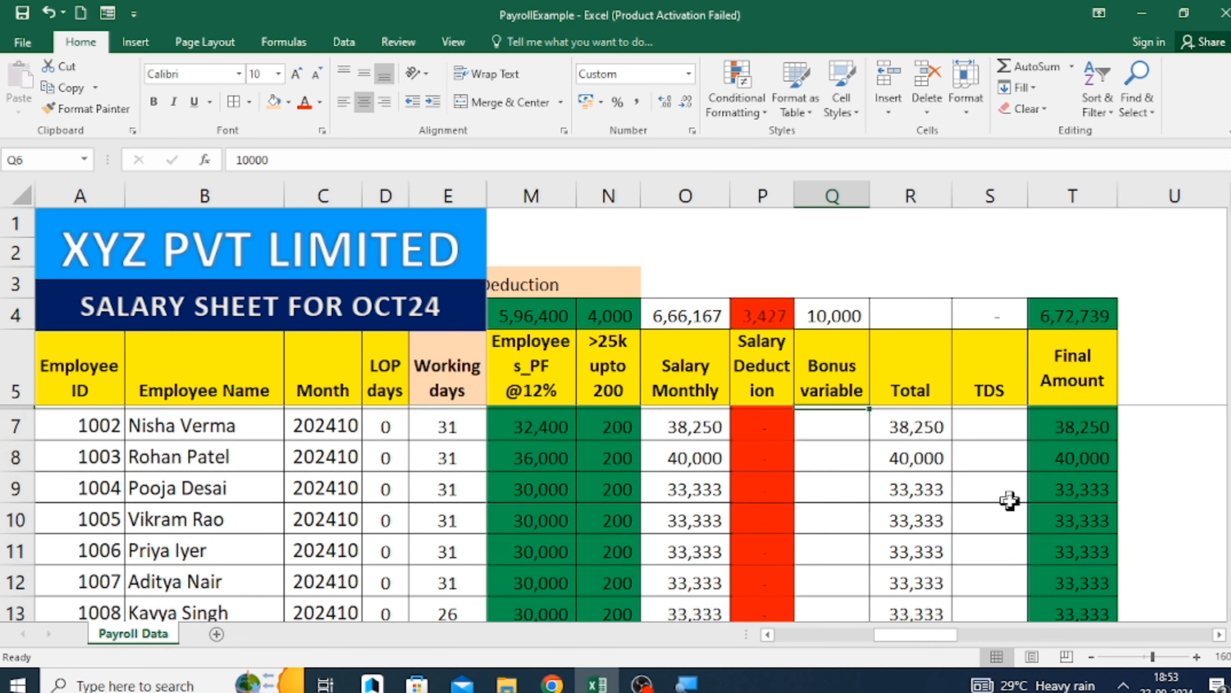
pyautogui.moveTo(942, 639); pyautogui.dragTo(800, 653)
pyautogui.click(631, 503)
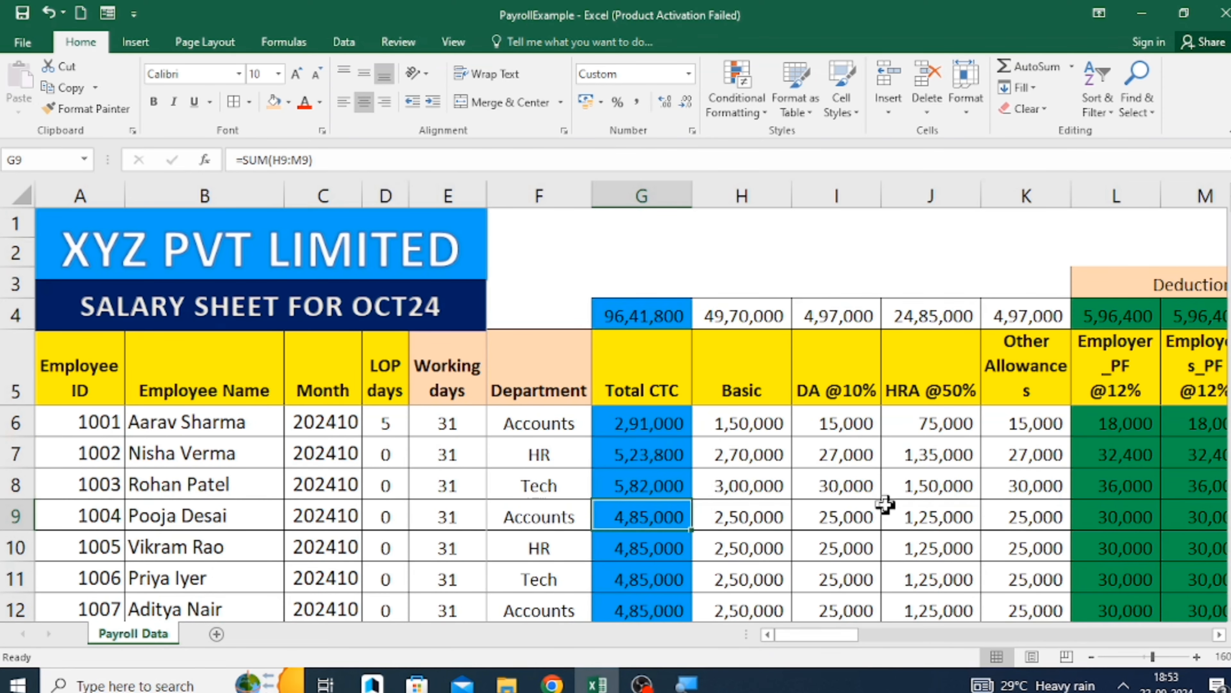
pyautogui.press('Down')
pyautogui.press('Down')
pyautogui.press('Down')
pyautogui.press('Down')
pyautogui.press('Down')
pyautogui.press('Down')
pyautogui.press('Down')
pyautogui.press('Down')
pyautogui.press('Down')
pyautogui.press('Down')
pyautogui.press('Down')
pyautogui.press('Down')
pyautogui.press('Down')
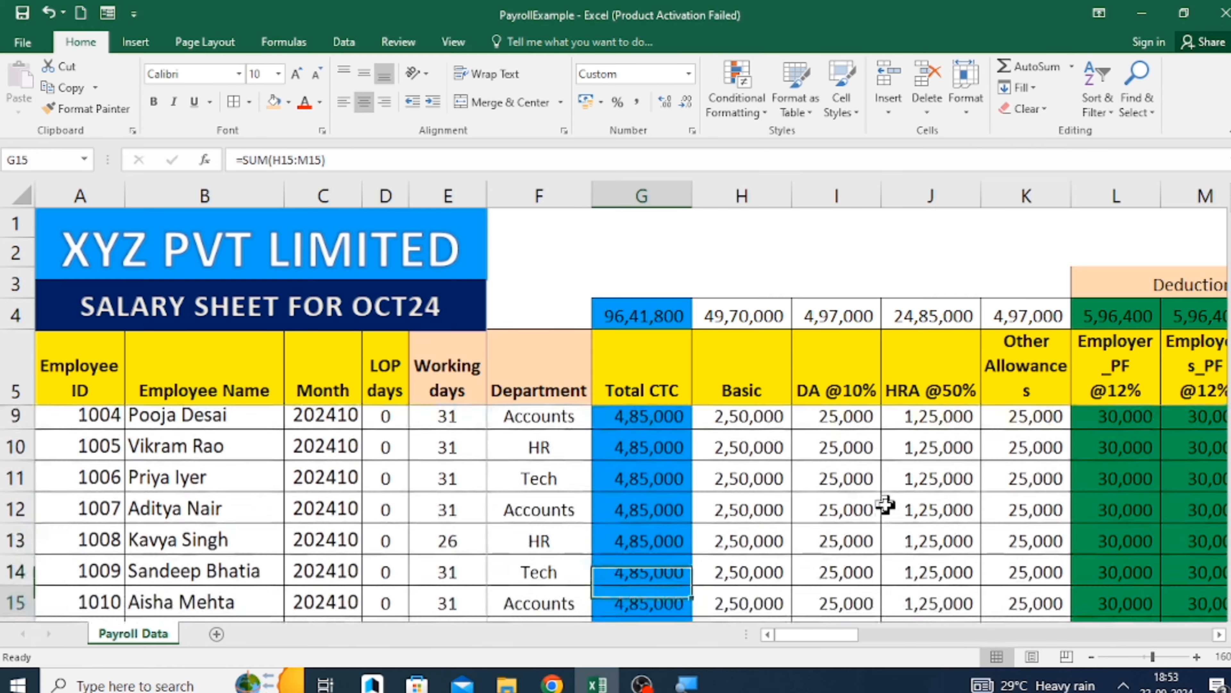
pyautogui.press('Down')
pyautogui.press('Down')
pyautogui.press('Down')
pyautogui.press('Down')
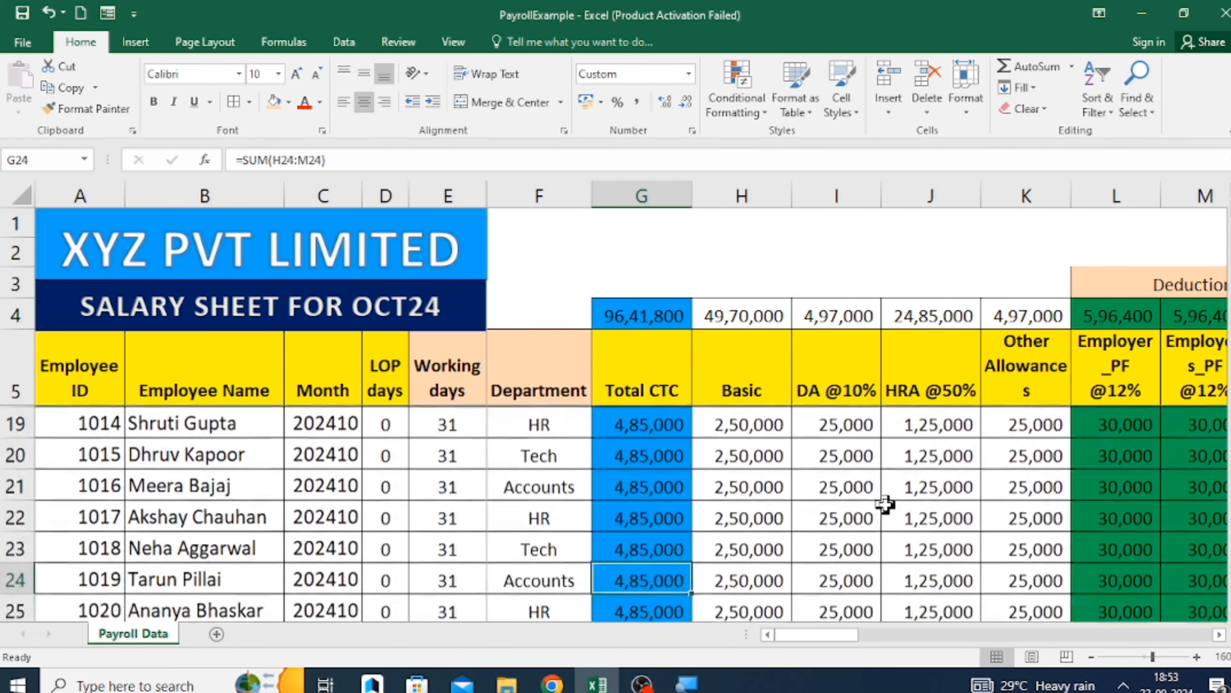
pyautogui.scroll(5, 885, 505)
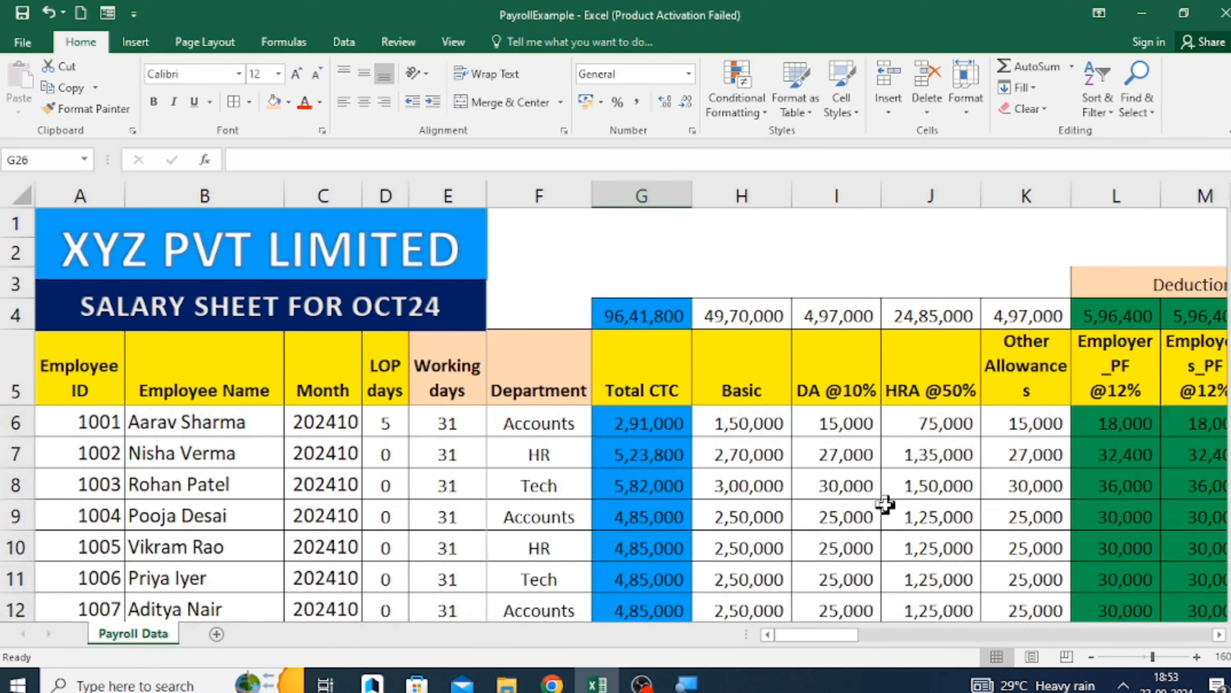
# Enter a TDS amount of 2500 for employee 1003 in cell S8.
pyautogui.click(628, 482)
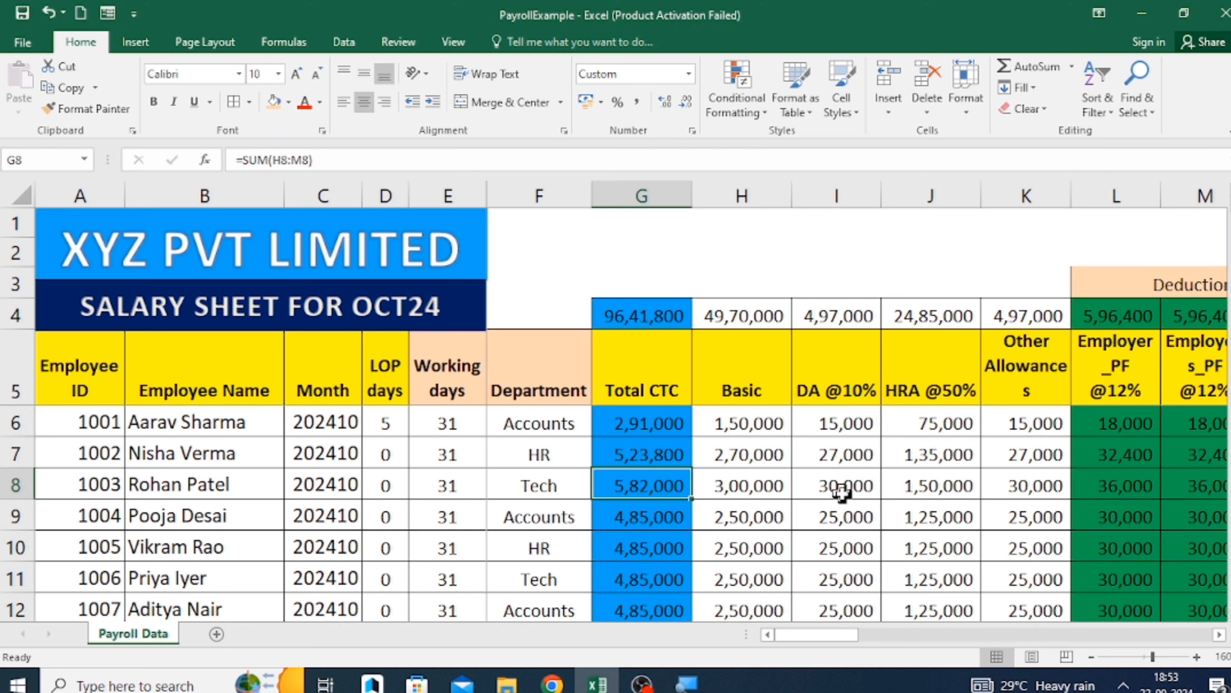
pyautogui.press('Right')
pyautogui.press('Right')
pyautogui.press('Right')
pyautogui.press('Right')
pyautogui.press('Right')
pyautogui.press('Right')
pyautogui.press('Right')
pyautogui.press('Right')
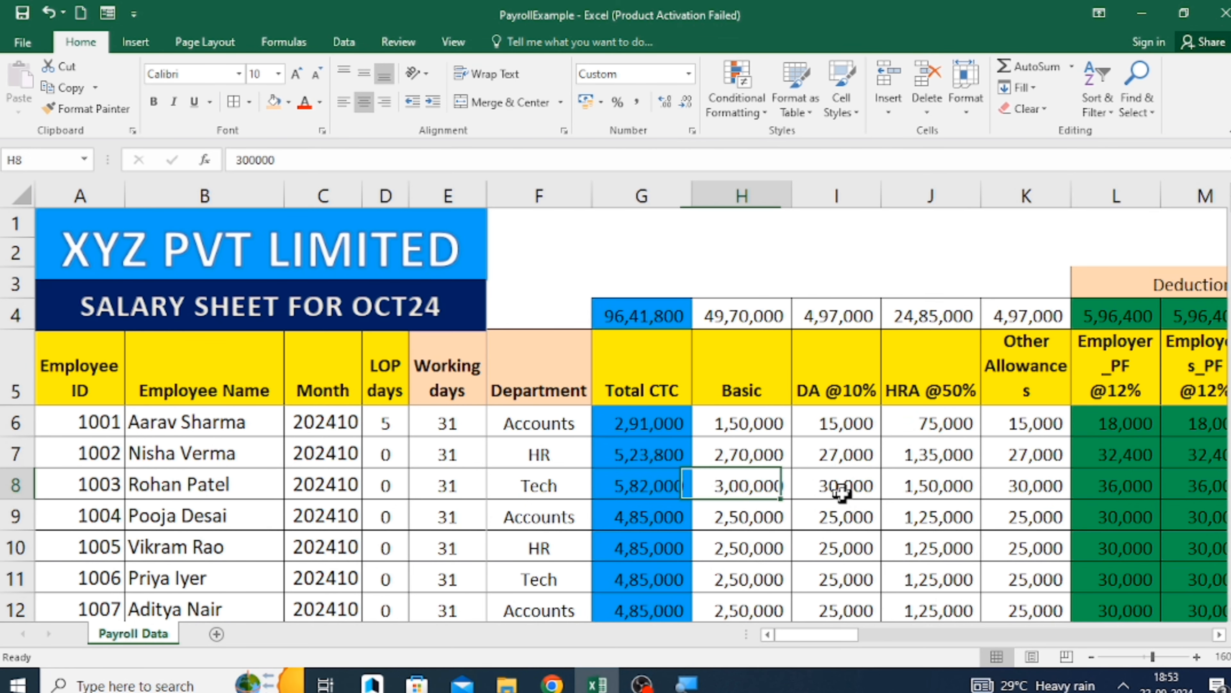
pyautogui.press('Right')
pyautogui.press('Right')
pyautogui.press('Right')
pyautogui.press('Right')
pyautogui.press('Right')
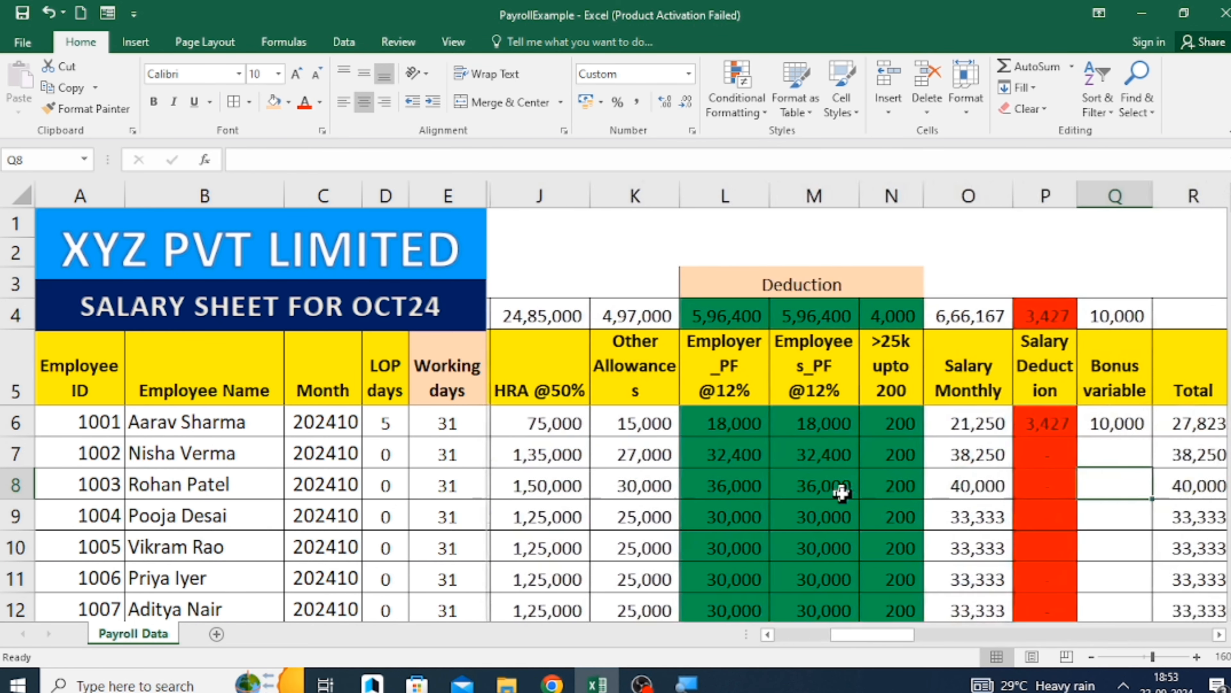
pyautogui.press('Right')
pyautogui.press('Right')
pyautogui.press('Right')
pyautogui.press('Right')
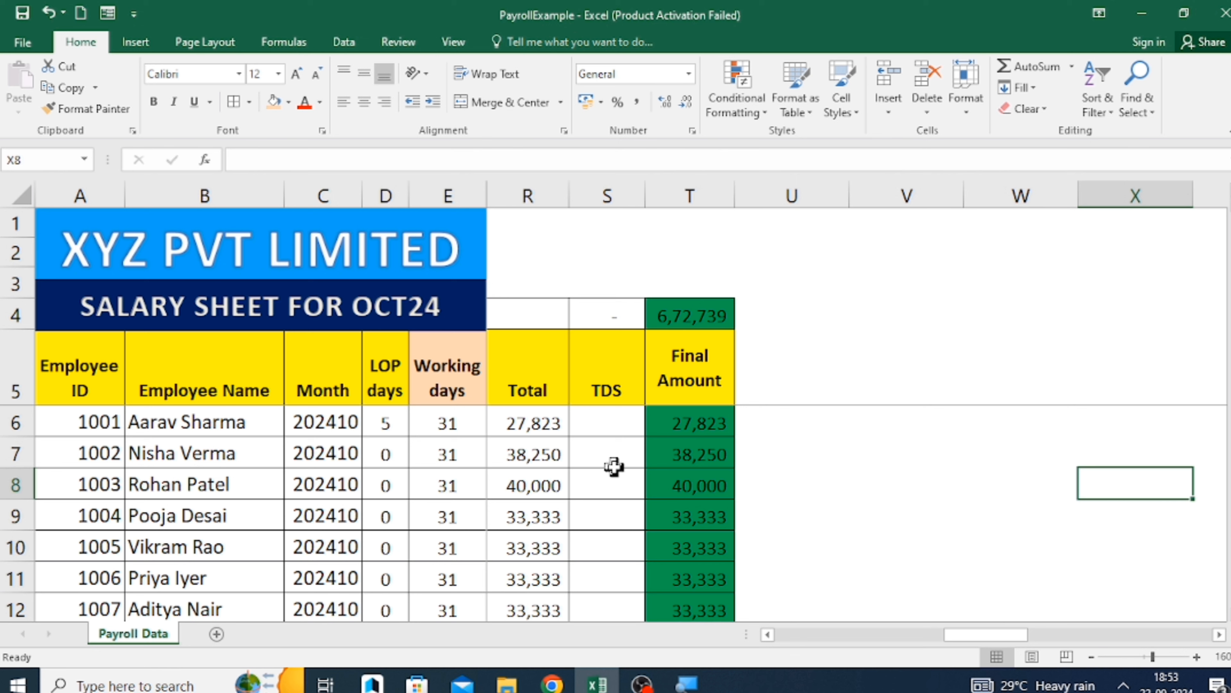
pyautogui.click(605, 484)
pyautogui.write('2500')
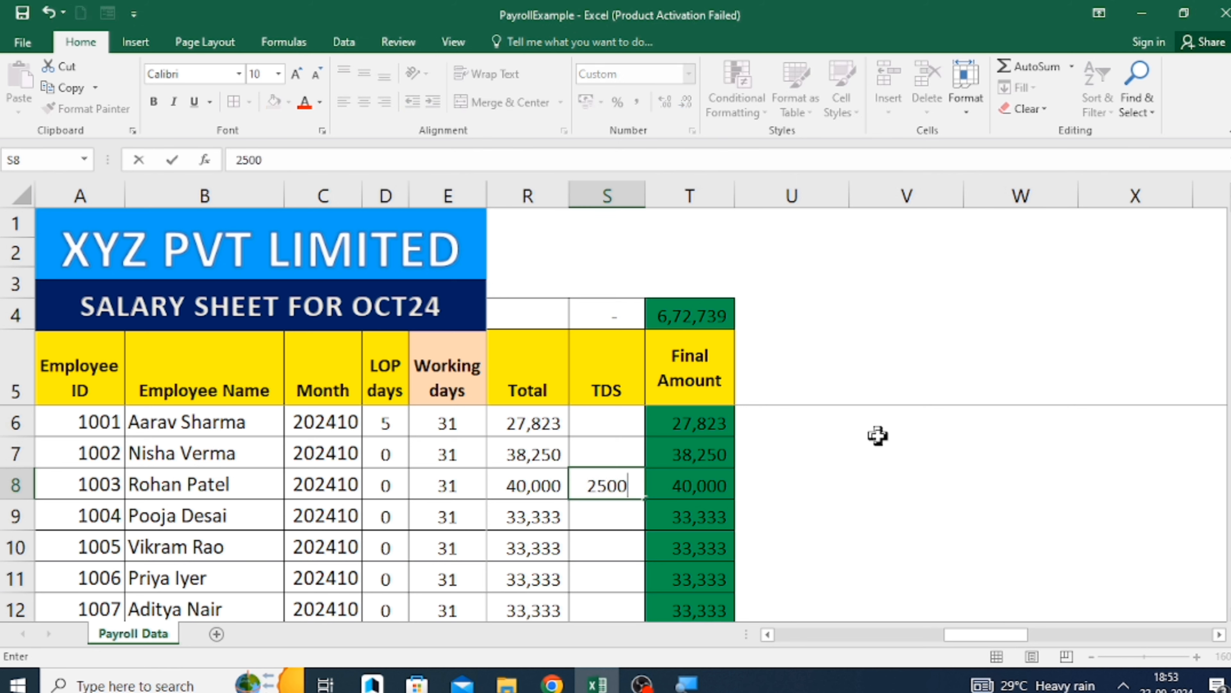
pyautogui.press('Return')
pyautogui.press('Up')
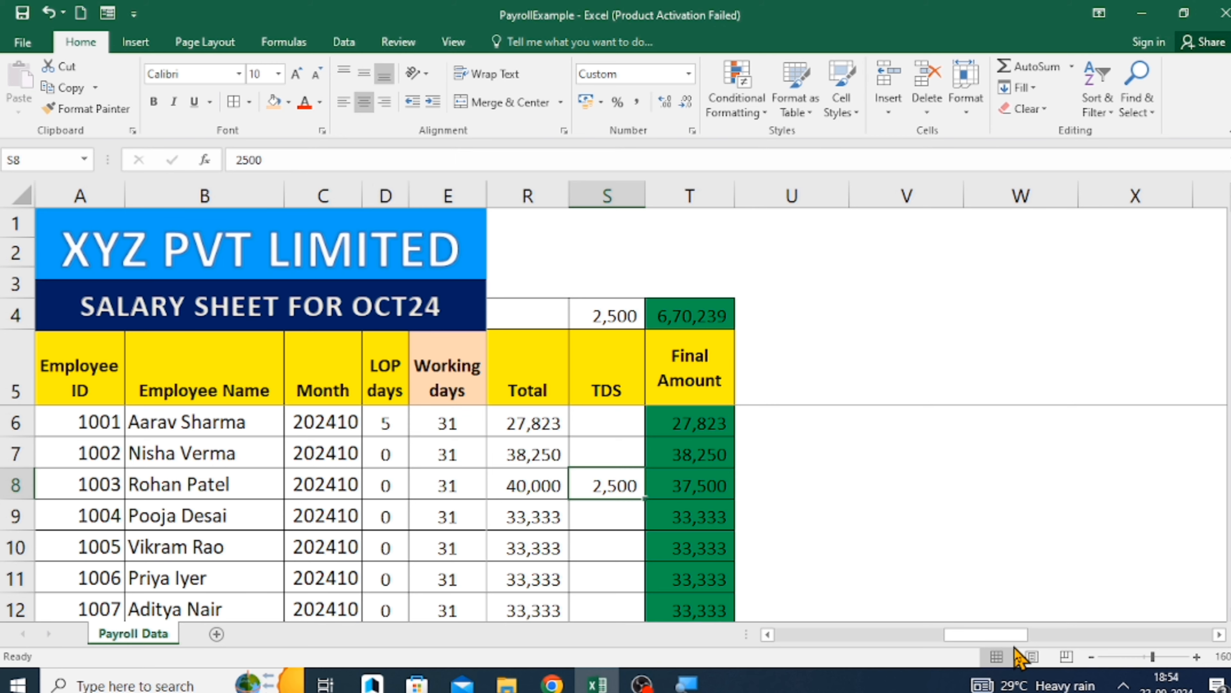
# Review the employee detail headers in row 5, from Employee ID through Department.
pyautogui.moveTo(1009, 636); pyautogui.dragTo(795, 648)
pyautogui.click(87, 390)
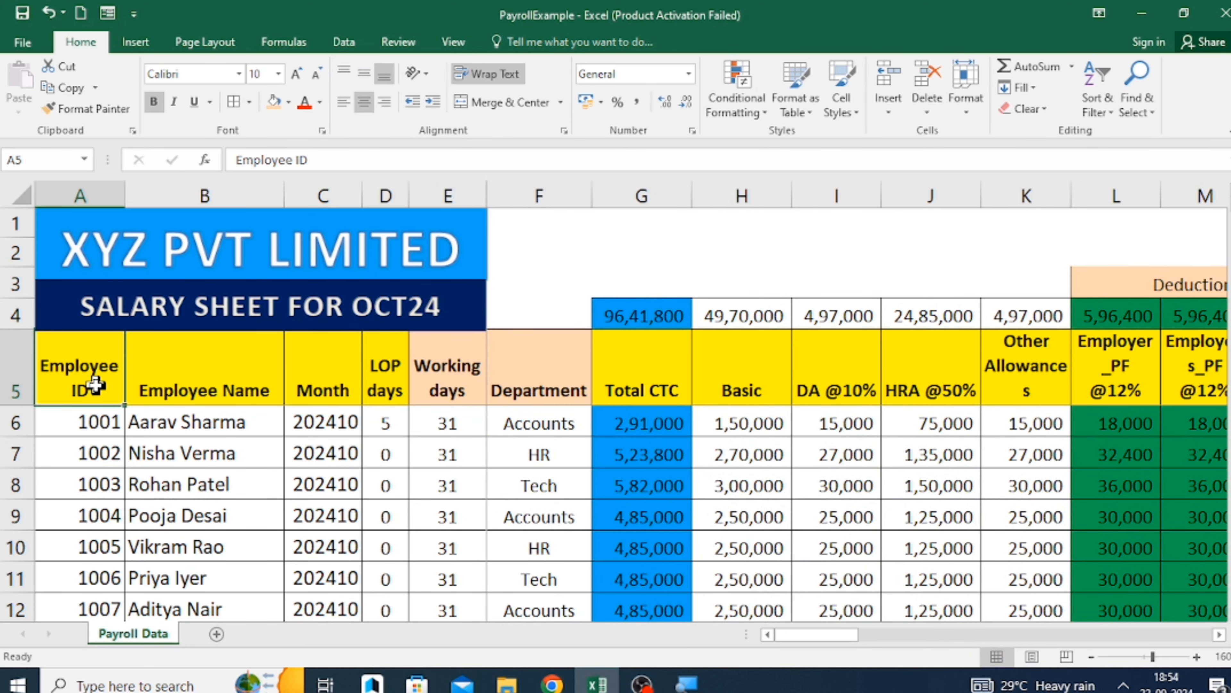
pyautogui.click(193, 376)
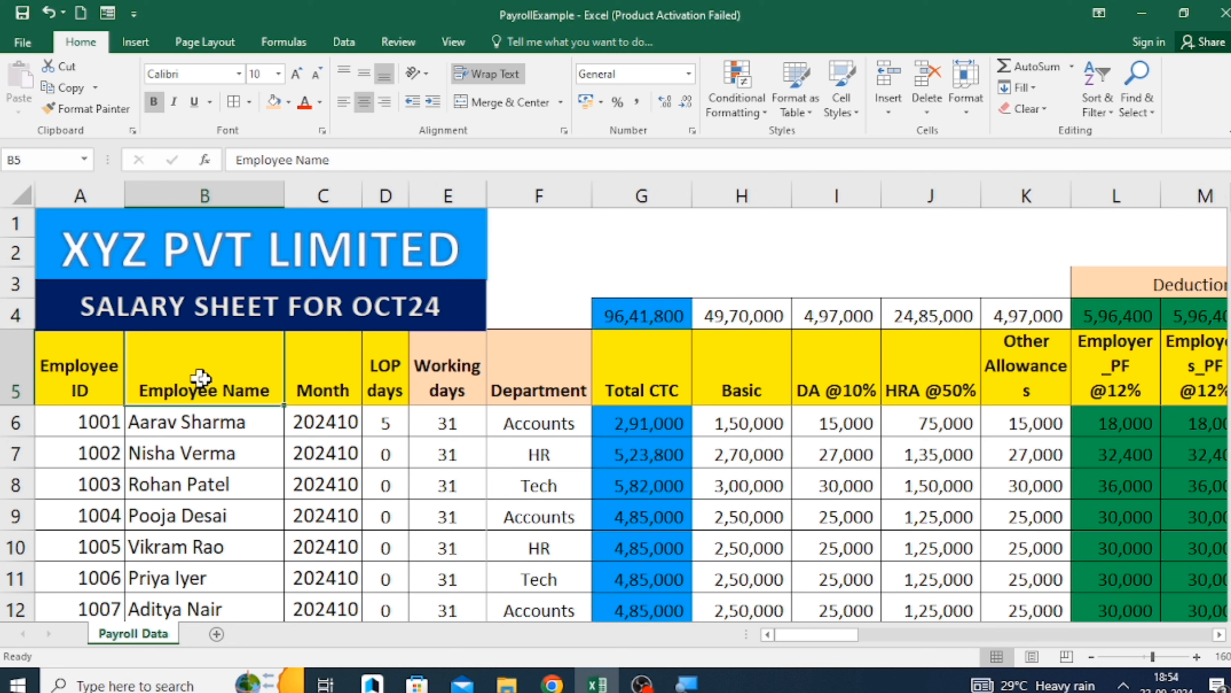
pyautogui.click(324, 371)
pyautogui.click(392, 374)
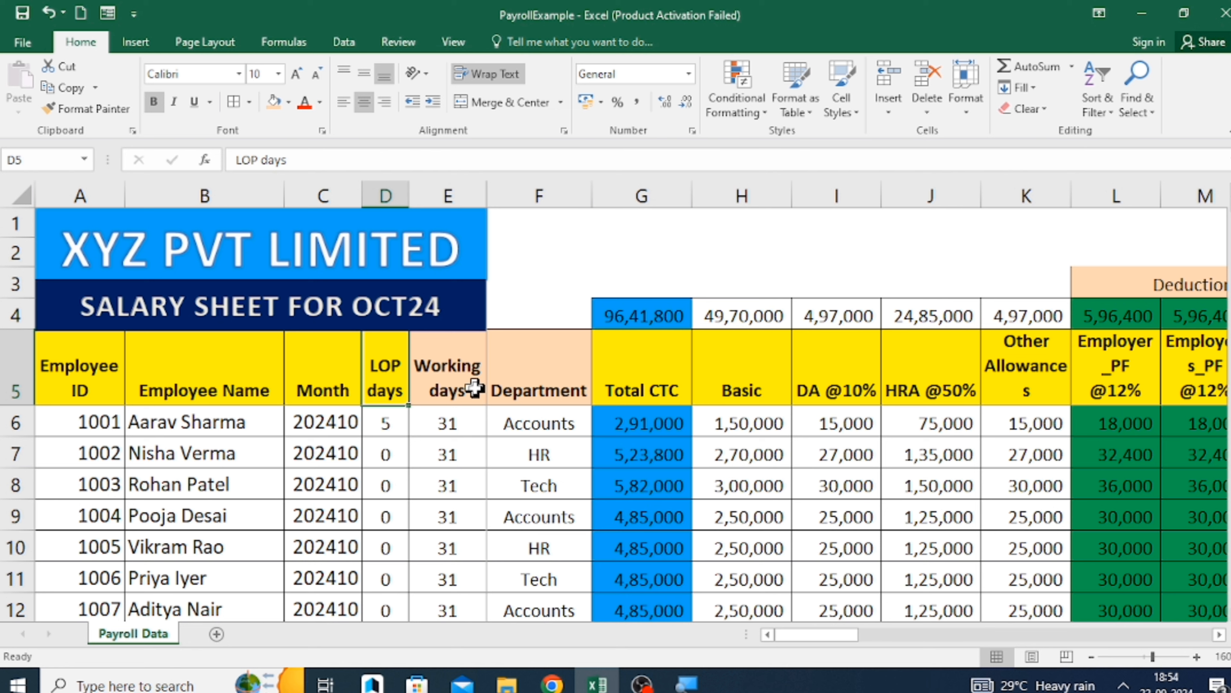
pyautogui.click(470, 374)
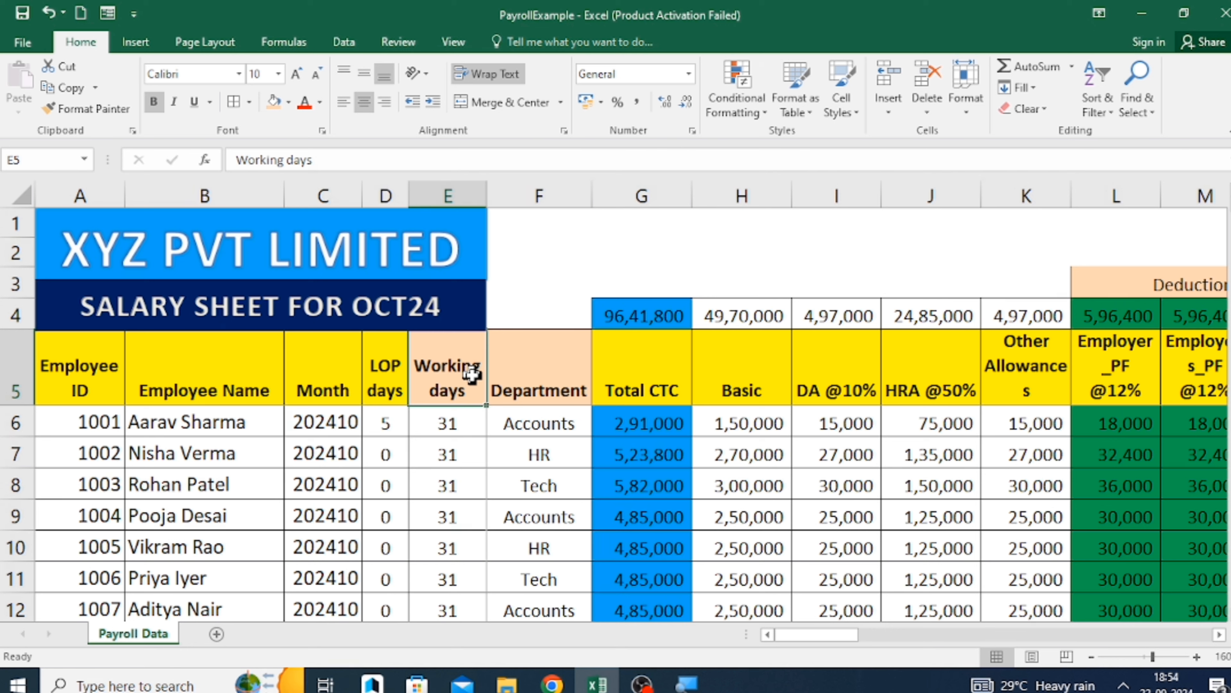
pyautogui.click(549, 382)
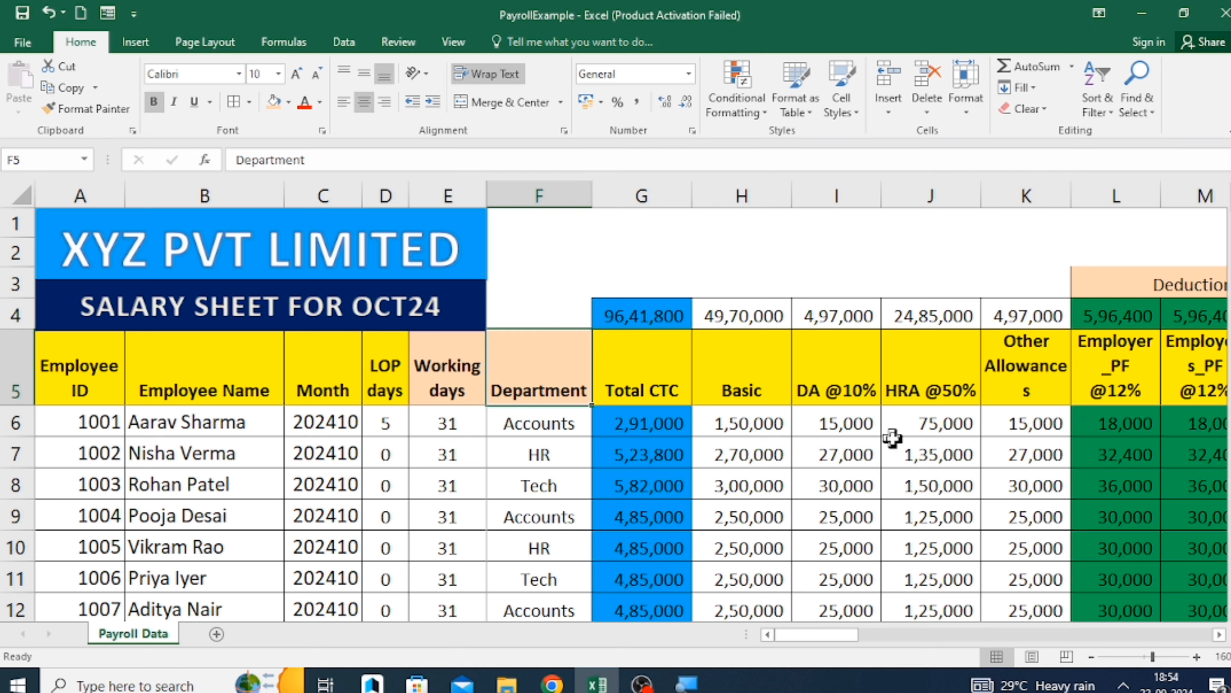
# Review the salary component headers in row 5, from Total CTC through Other Allowances.
pyautogui.press('Right')
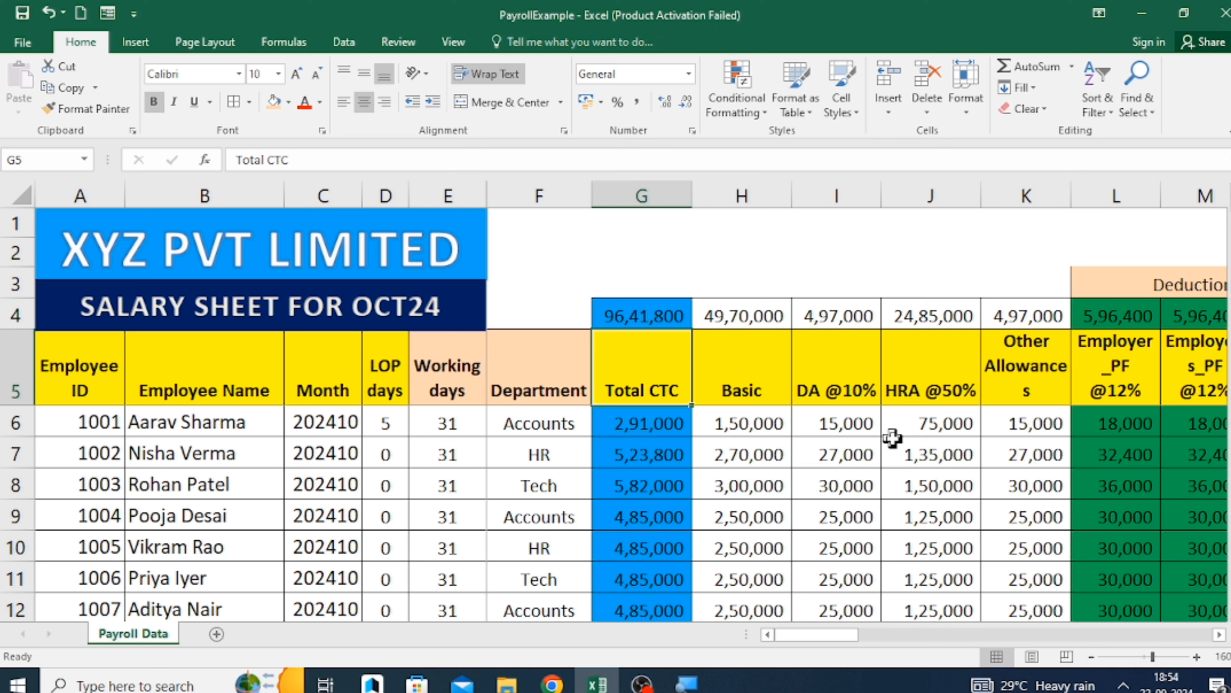
pyautogui.press('Right')
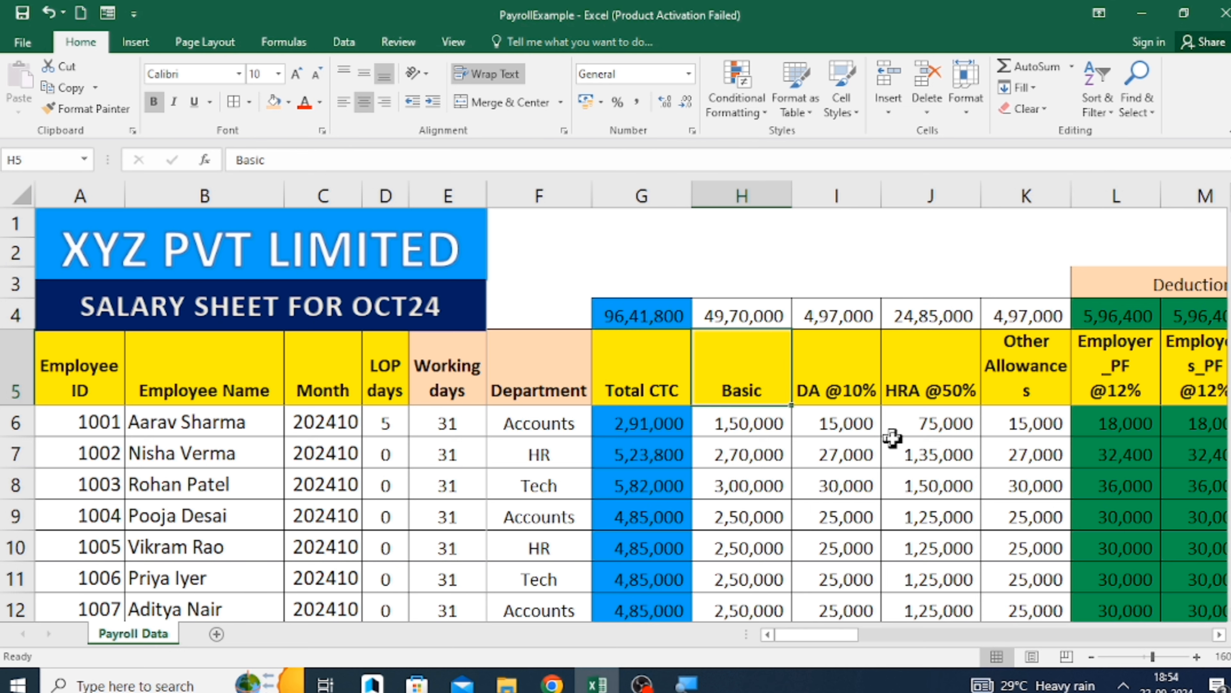
pyautogui.press('Right')
pyautogui.press('Right')
pyautogui.press('Right')
pyautogui.press('Right')
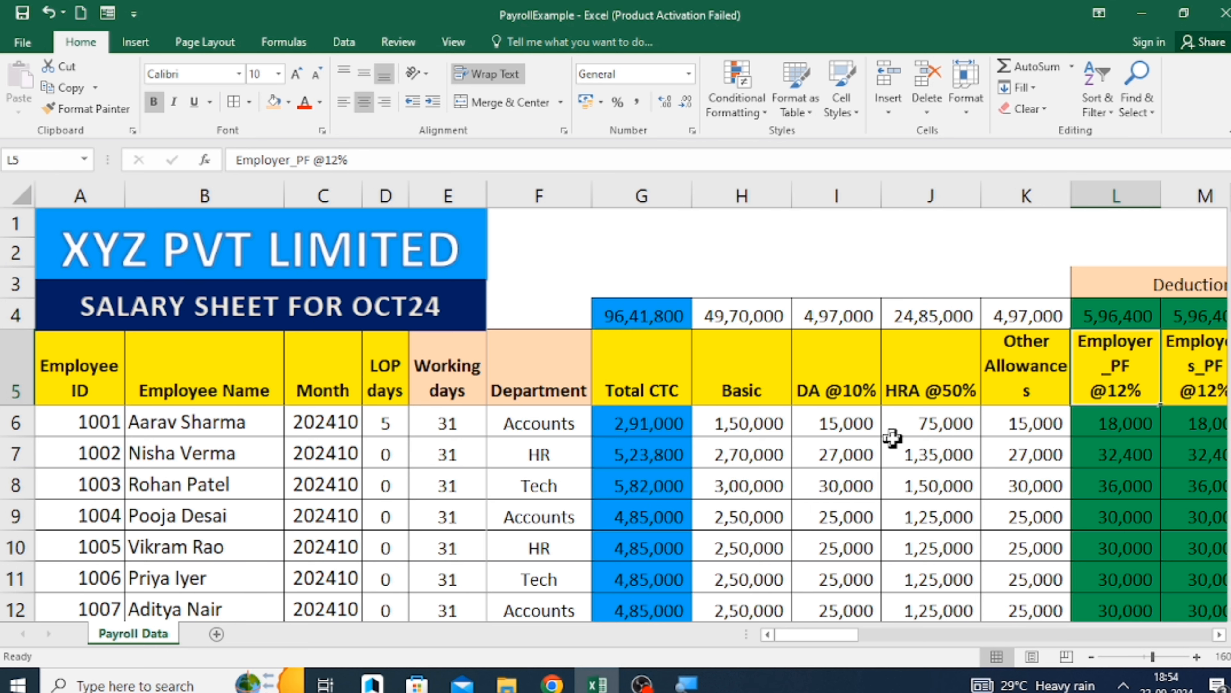
pyautogui.press('Right')
pyautogui.press('Left')
pyautogui.press('Left')
pyautogui.press('Left')
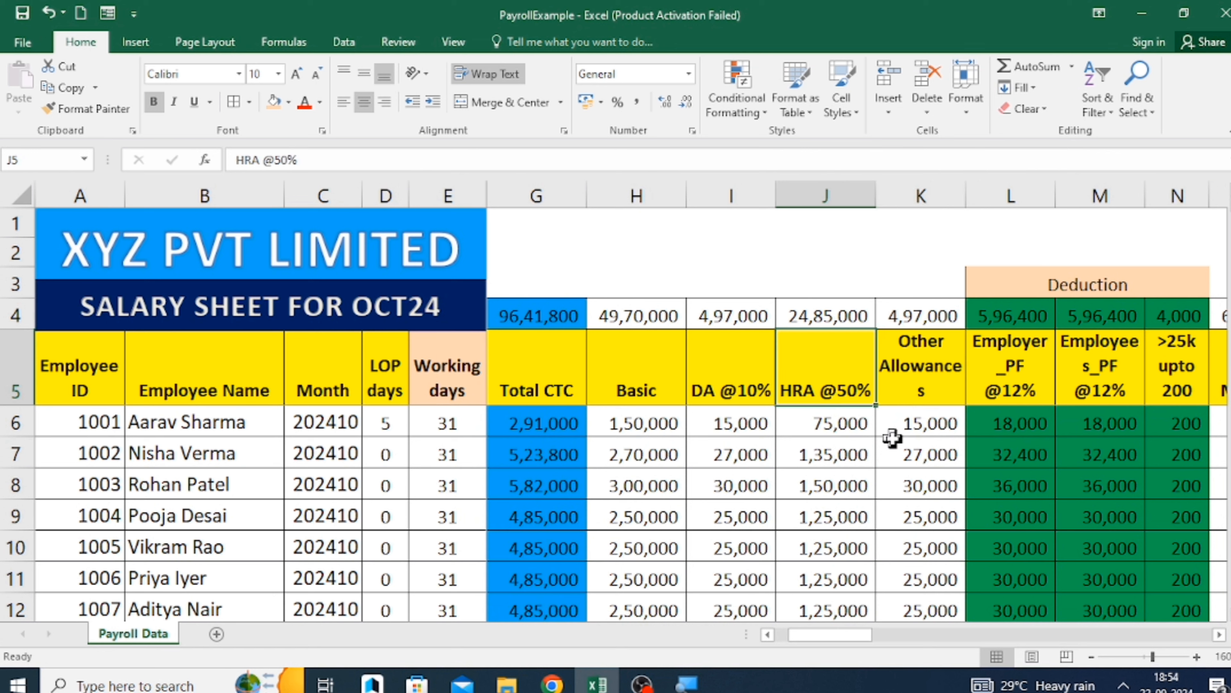
pyautogui.press('Right')
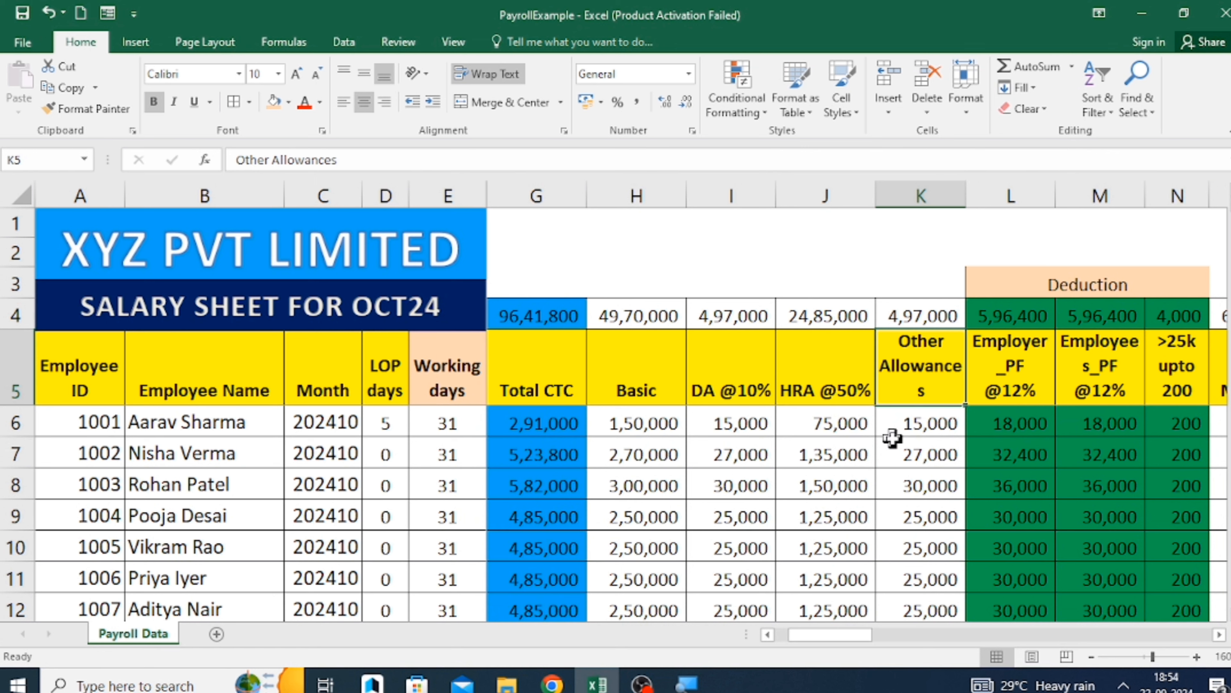
pyautogui.press('Down')
pyautogui.press('Up')
# Review the Deduction headers for employer PF, employee PF and PT in row 5.
pyautogui.press('Right')
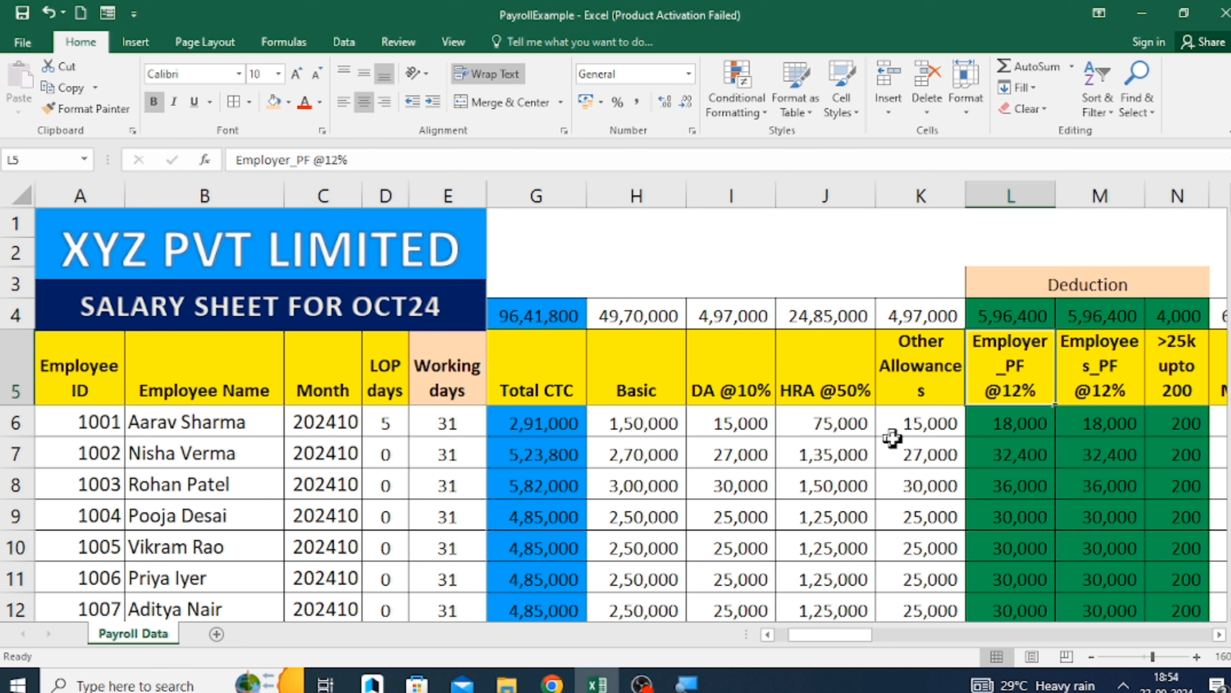
pyautogui.press('Right')
pyautogui.press('Right')
pyautogui.press('Right')
pyautogui.press('Left')
pyautogui.press('Left')
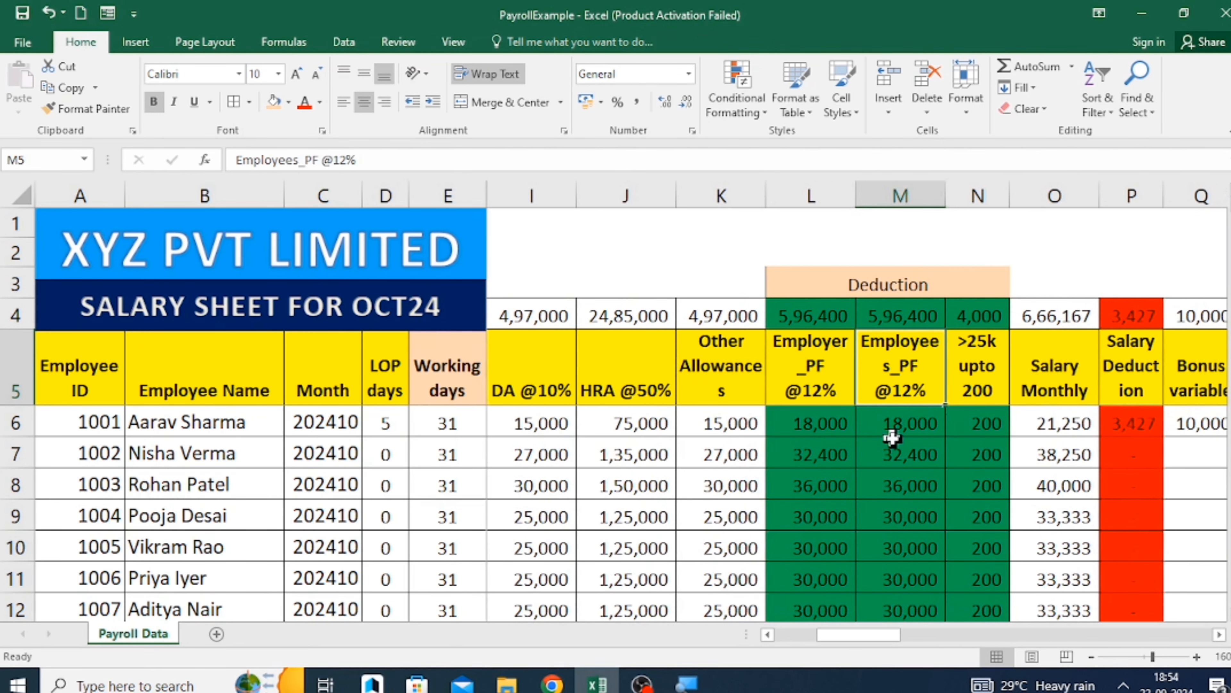
pyautogui.press('Left')
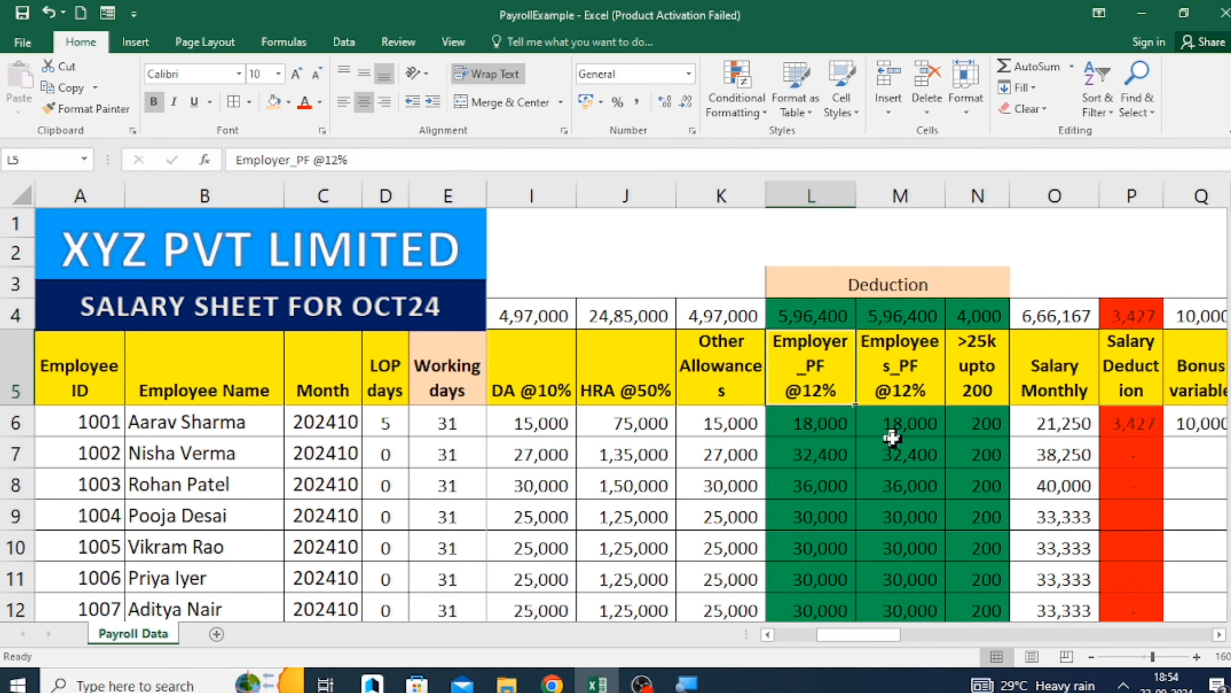
pyautogui.press('Right')
pyautogui.press('Right')
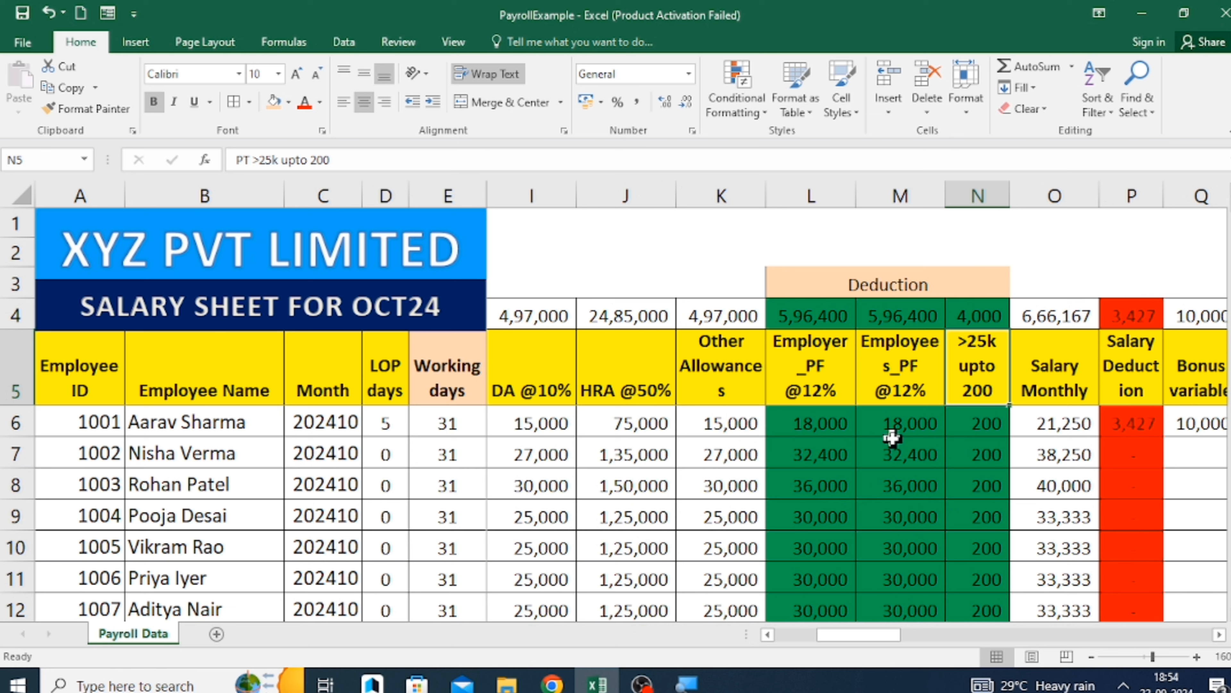
# Set the first employee's PT deduction in N6 to 0.
pyautogui.press('Down')
pyautogui.write('0')
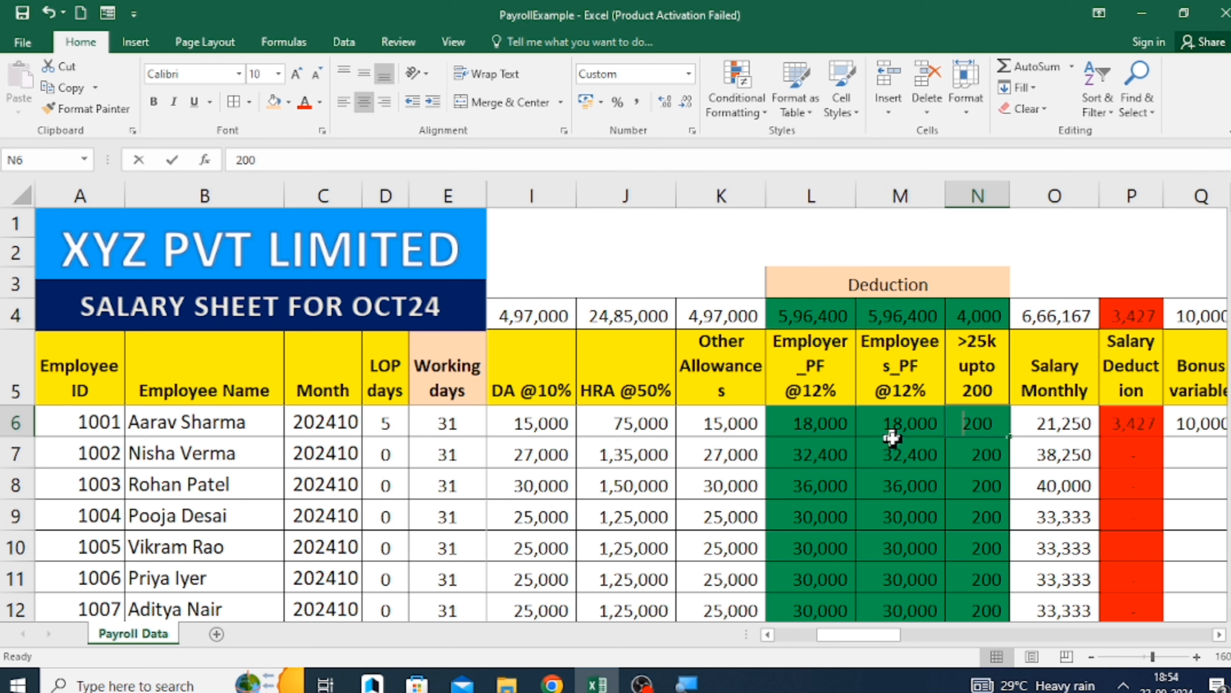
pyautogui.press('Return')
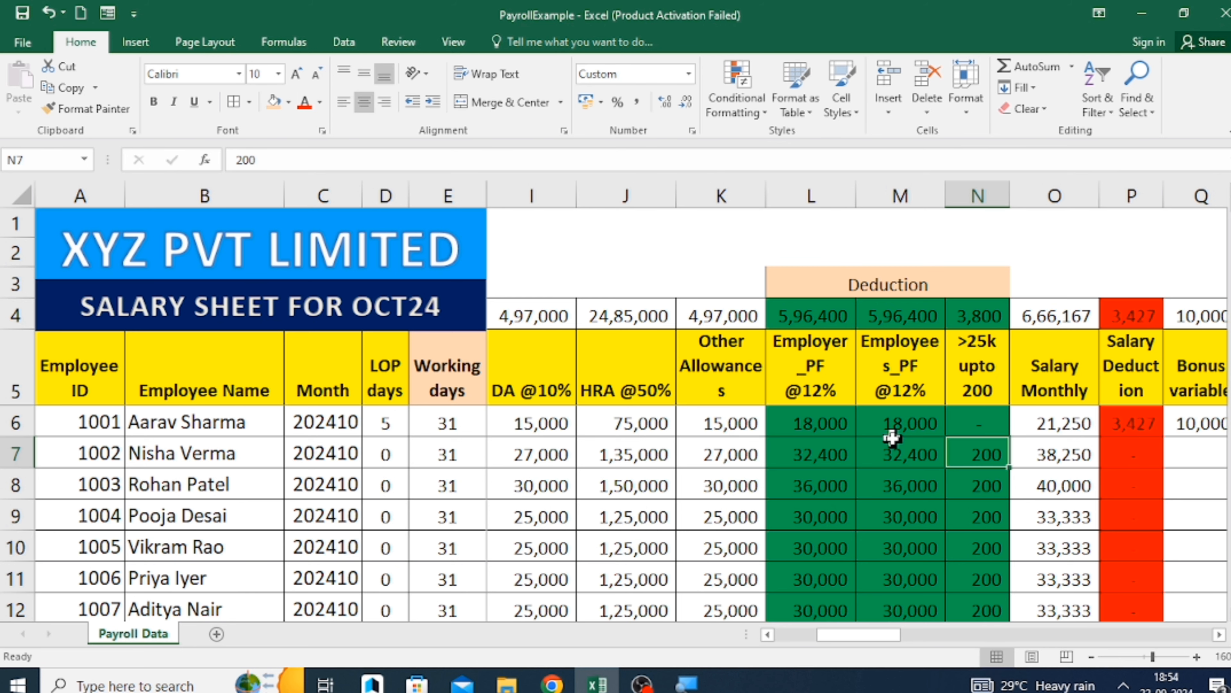
# Check the first employee's Final Amount and Salary Deduction formulas in row 6.
pyautogui.press('Up')
pyautogui.press('Right')
pyautogui.press('Right')
pyautogui.press('Right')
pyautogui.press('Right')
pyautogui.press('Right')
pyautogui.press('Right')
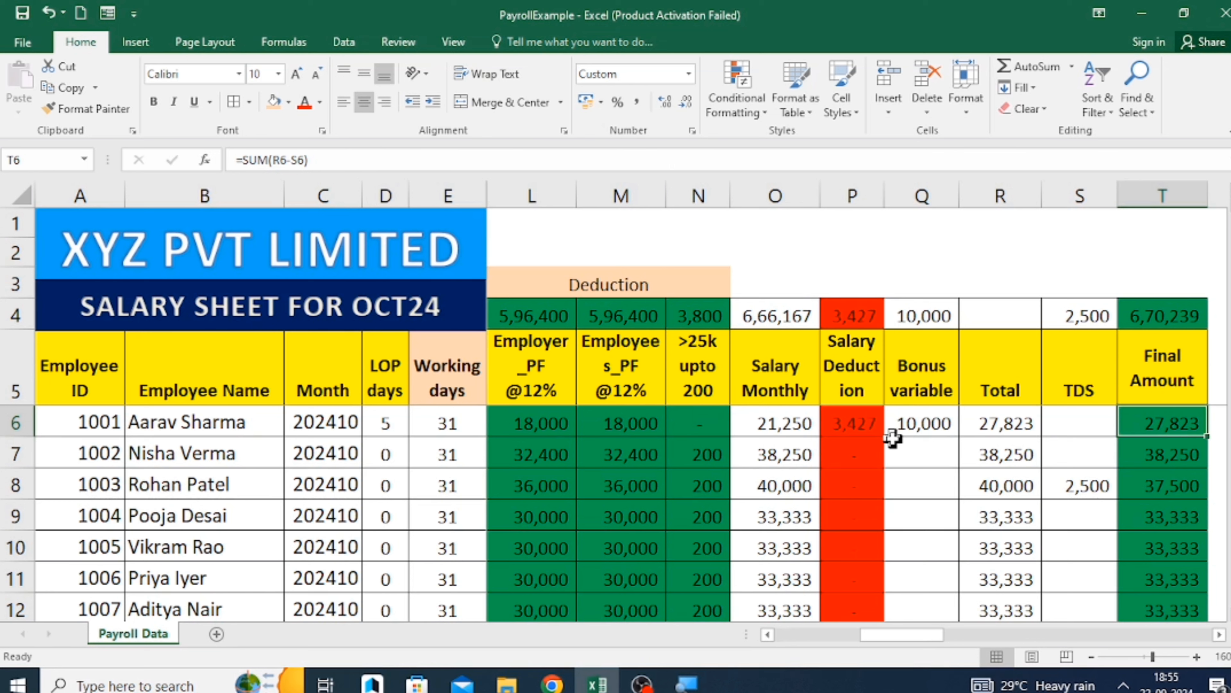
pyautogui.press('Left')
pyautogui.press('Left')
pyautogui.press('Left')
pyautogui.press('Left')
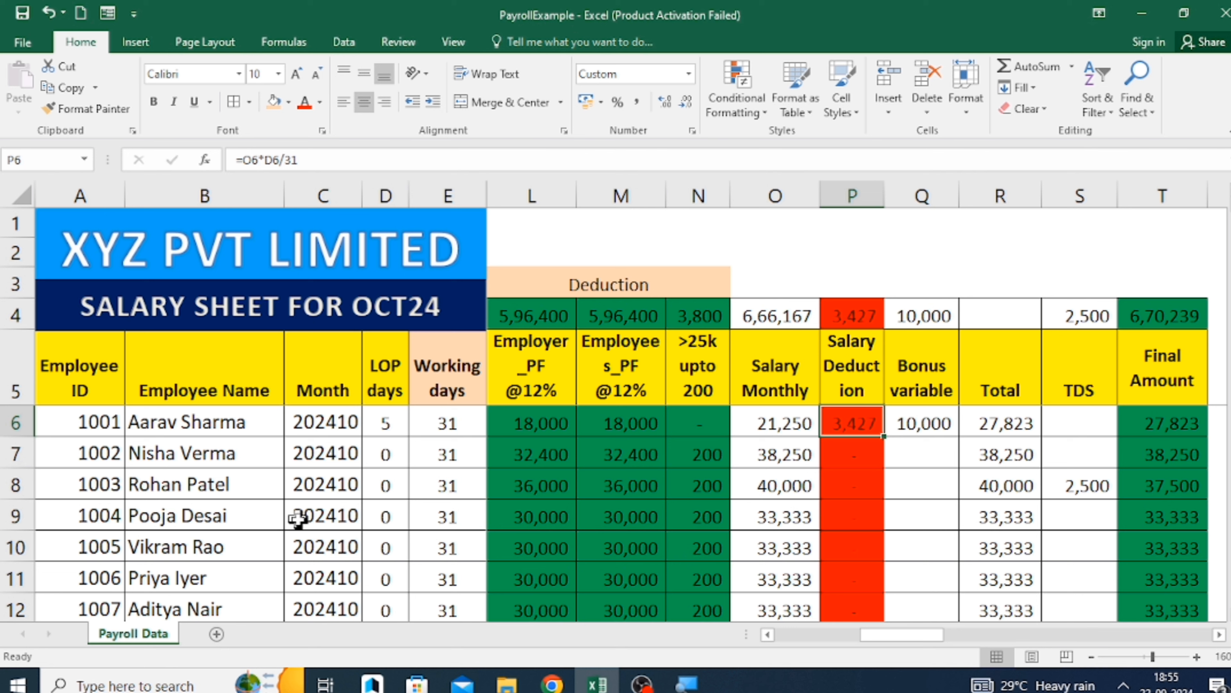
# Set the LOP days of employee 1004 in D9 to 3 and check the Salary Deduction formula in that row.
pyautogui.click(372, 510)
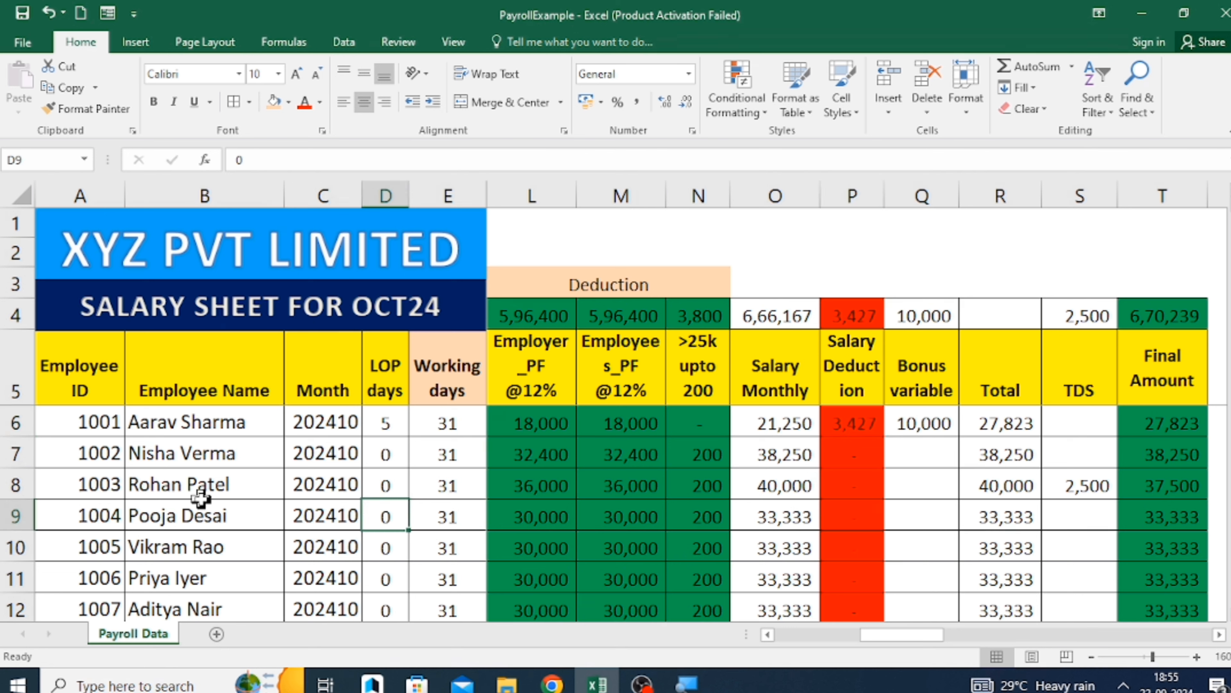
pyautogui.write('3')
pyautogui.press('Return')
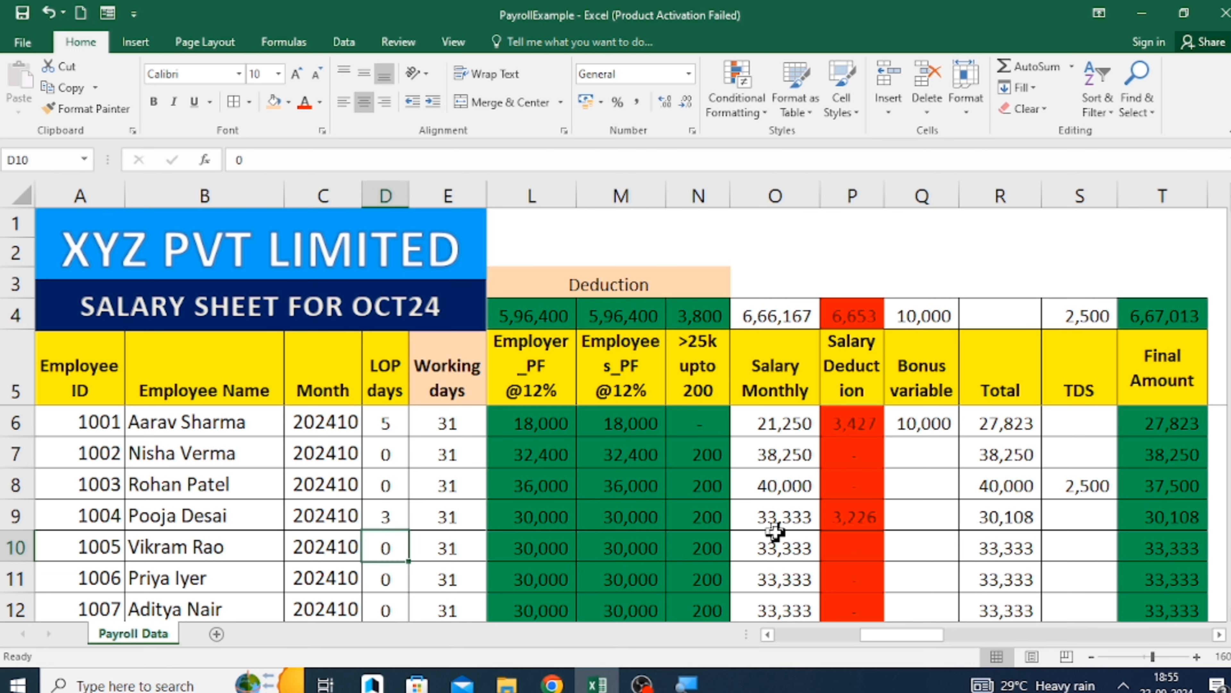
pyautogui.click(855, 513)
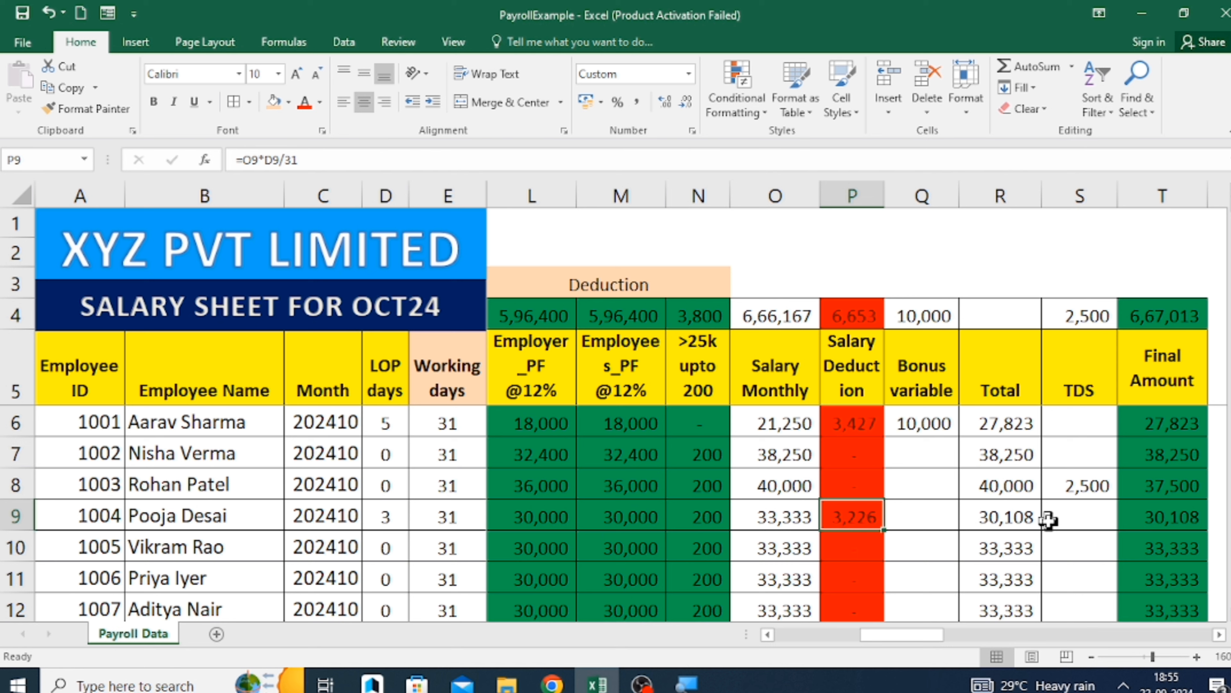
pyautogui.press('Right')
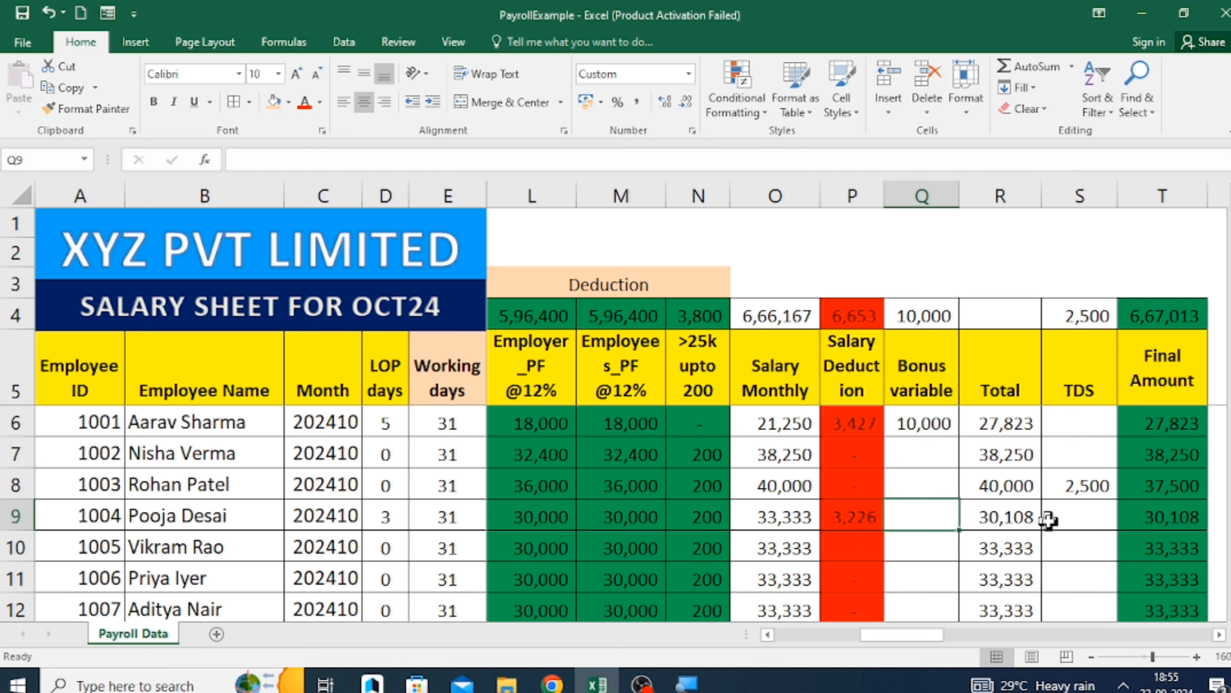
# Check the Total and Final Amount formulas of employee 1004 in row 9, along with the TDS cell.
pyautogui.press('Up')
pyautogui.press('Up')
pyautogui.press('Up')
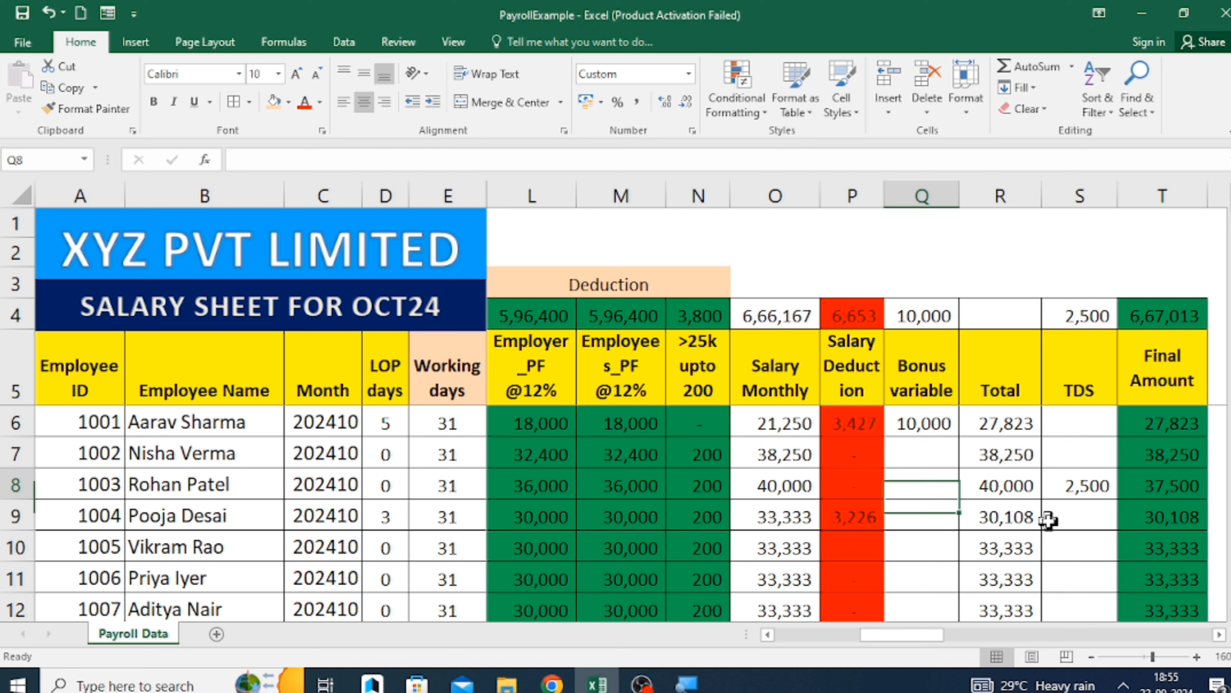
pyautogui.press('Down')
pyautogui.press('Down')
pyautogui.press('Down')
pyautogui.press('Right')
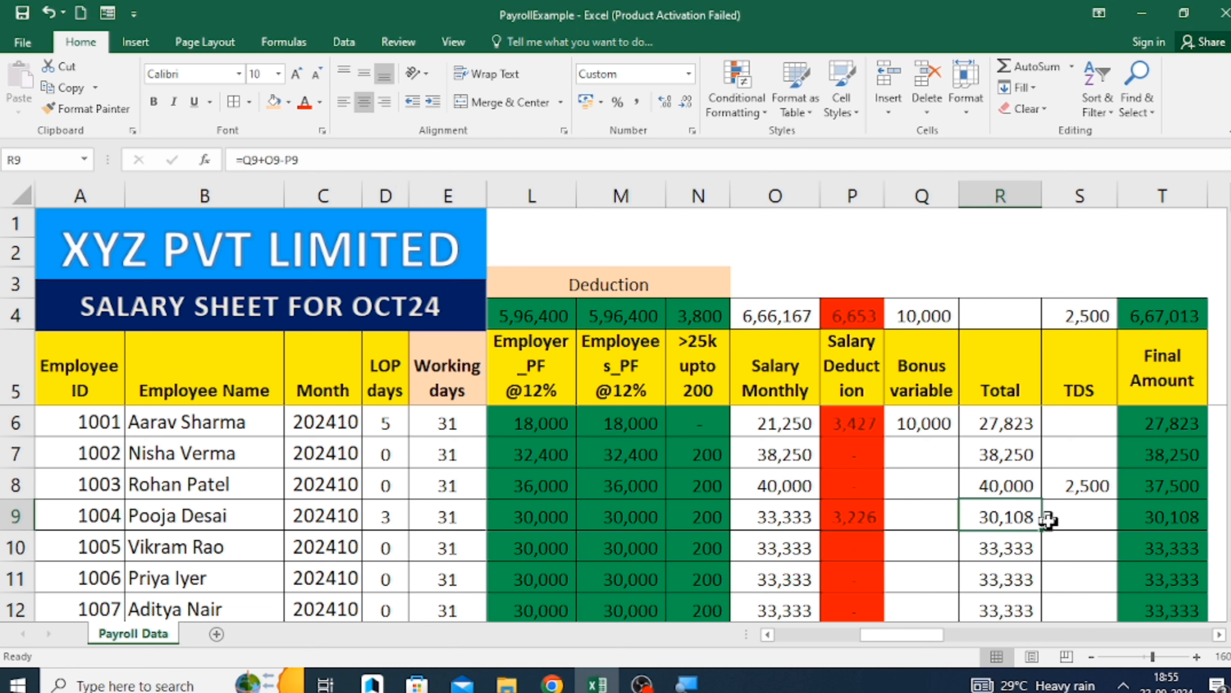
pyautogui.press('Right')
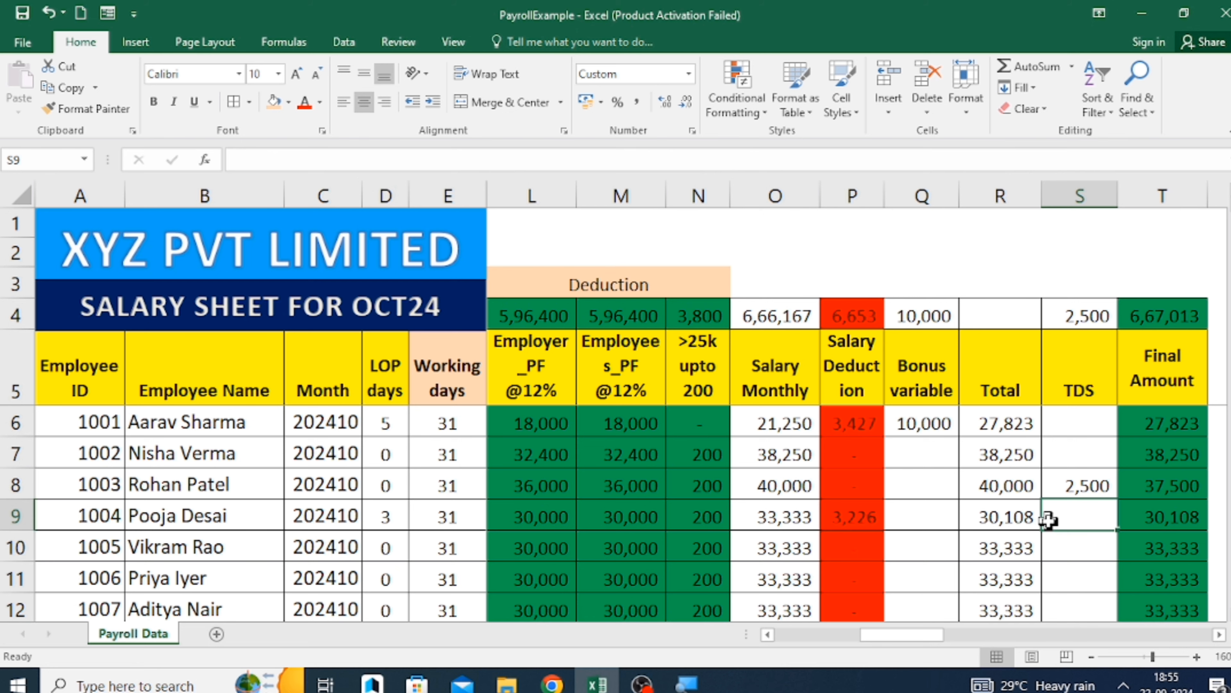
pyautogui.press('Right')
pyautogui.hscroll(4, 1048, 520)
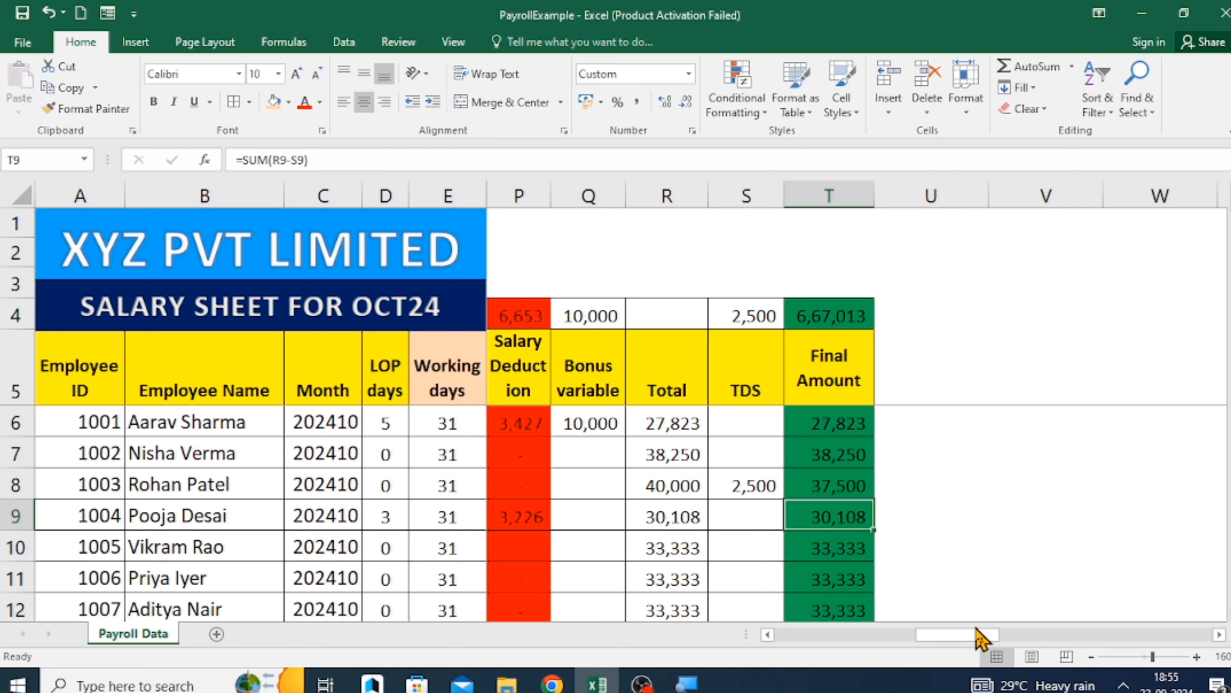
pyautogui.click(946, 335)
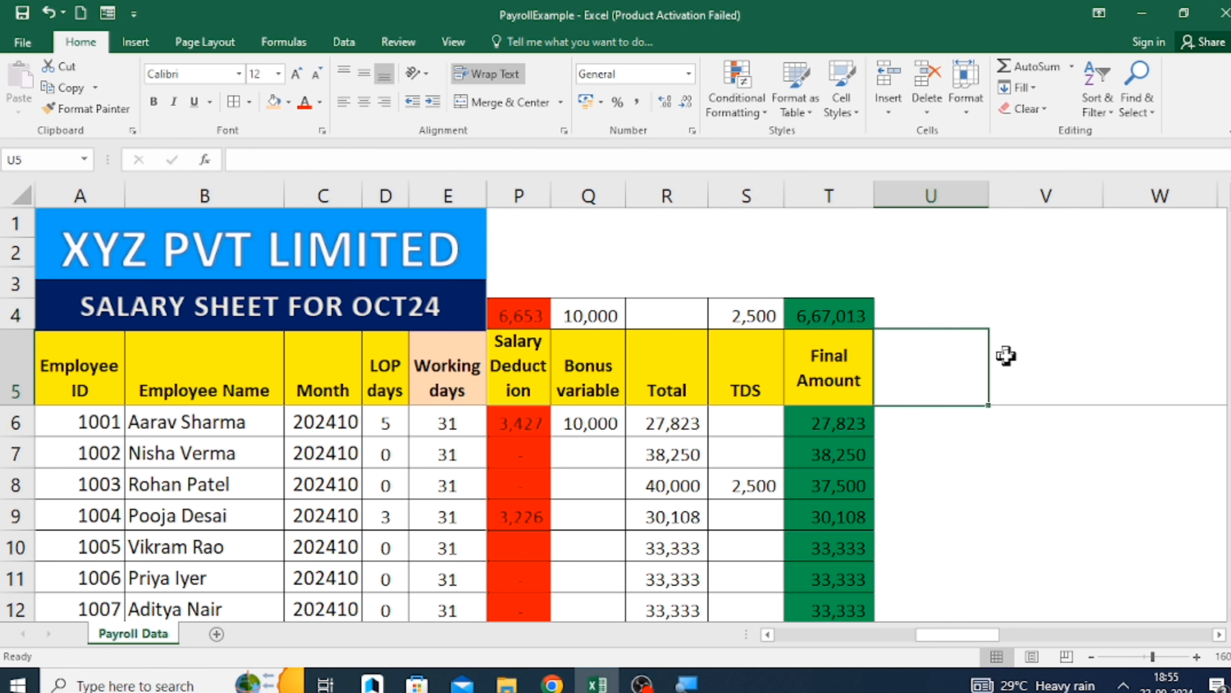
pyautogui.write('11')
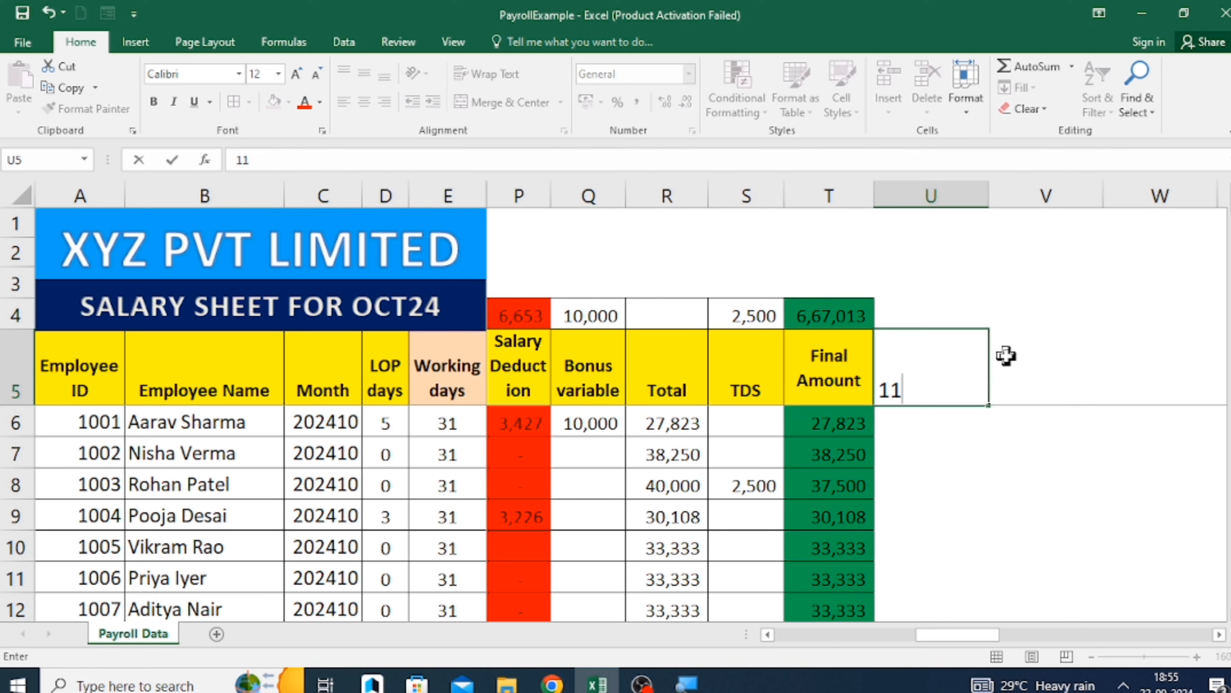
pyautogui.press('BackSpace')
pyautogui.press('BackSpace')
pyautogui.press('Up')
pyautogui.press('Left')
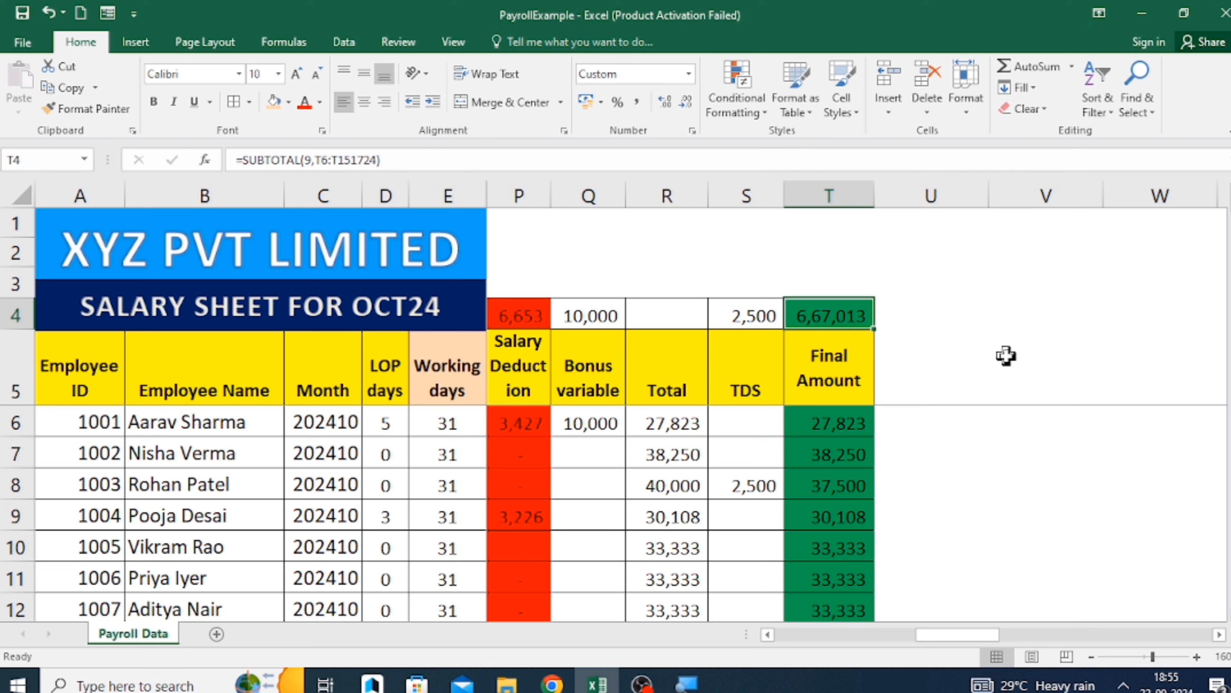
pyautogui.press('Right')
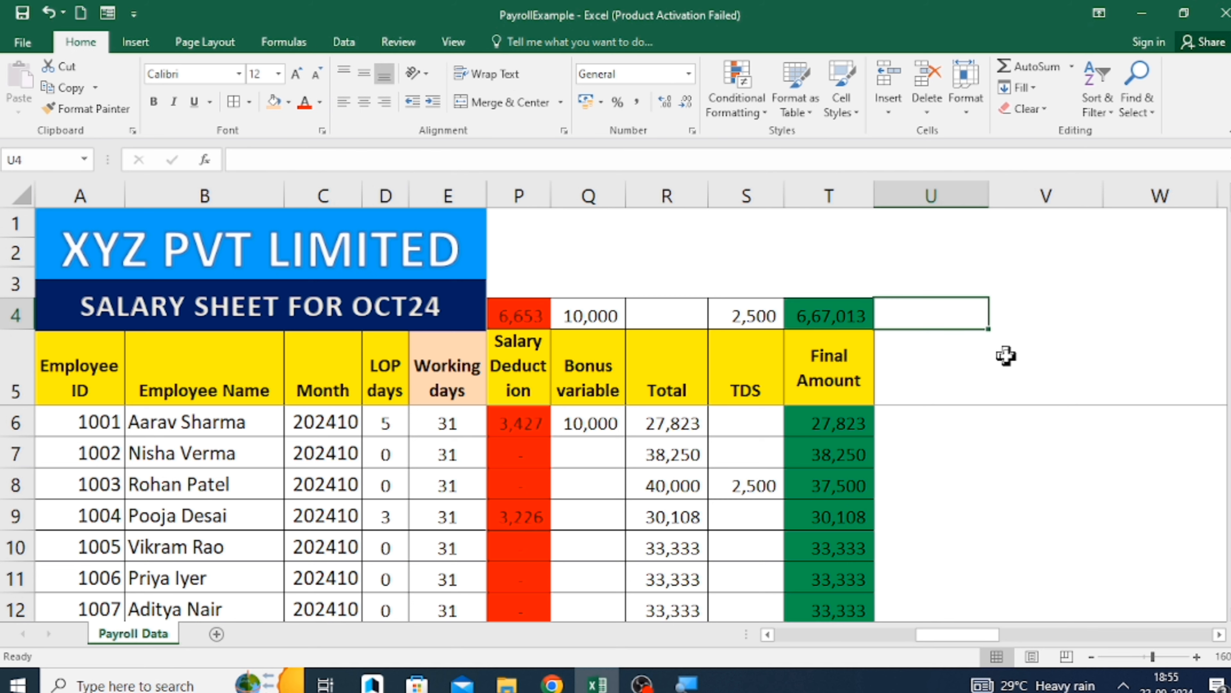
pyautogui.press('Right')
pyautogui.press('Right')
pyautogui.press('Left')
pyautogui.press('Left')
pyautogui.press('Down')
pyautogui.press('Up')
pyautogui.press('Right')
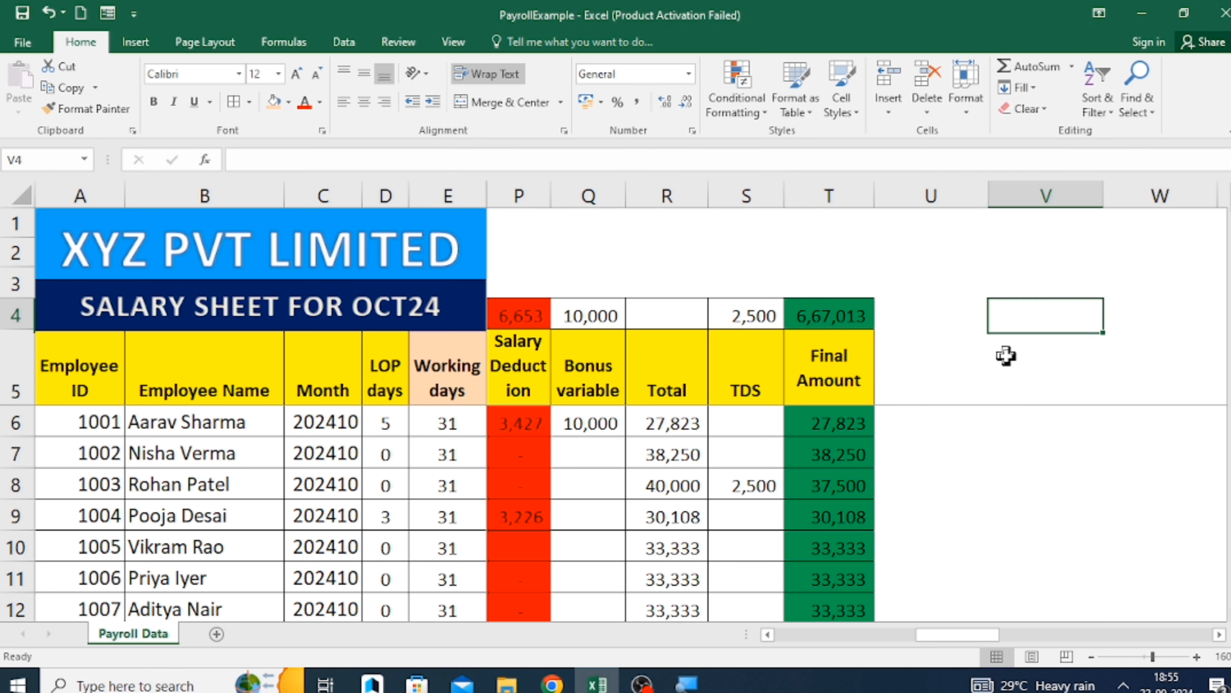
pyautogui.press('Left')
pyautogui.press('Down')
pyautogui.write('PF p')
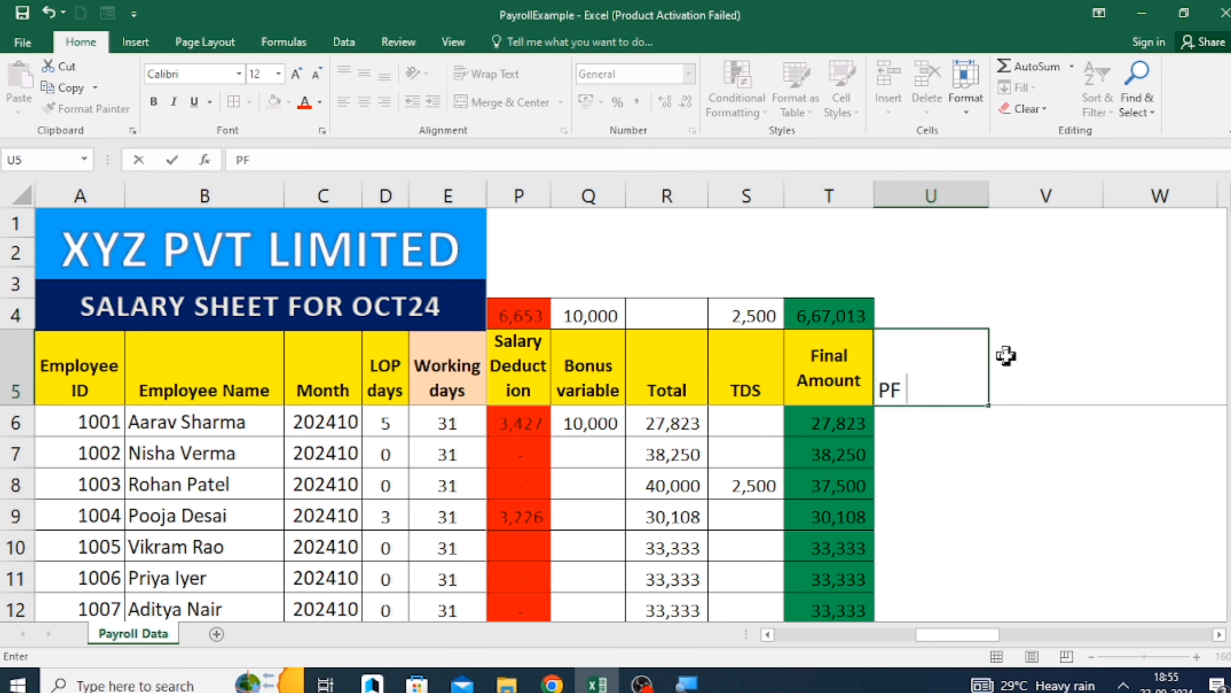
pyautogui.press('BackSpace')
pyautogui.press('BackSpace')
pyautogui.press('BackSpace')
pyautogui.press('BackSpace')
pyautogui.press('Return')
pyautogui.press('Up')
pyautogui.press('Up')
pyautogui.press('Up')
pyautogui.press('Up')
pyautogui.press('Up')
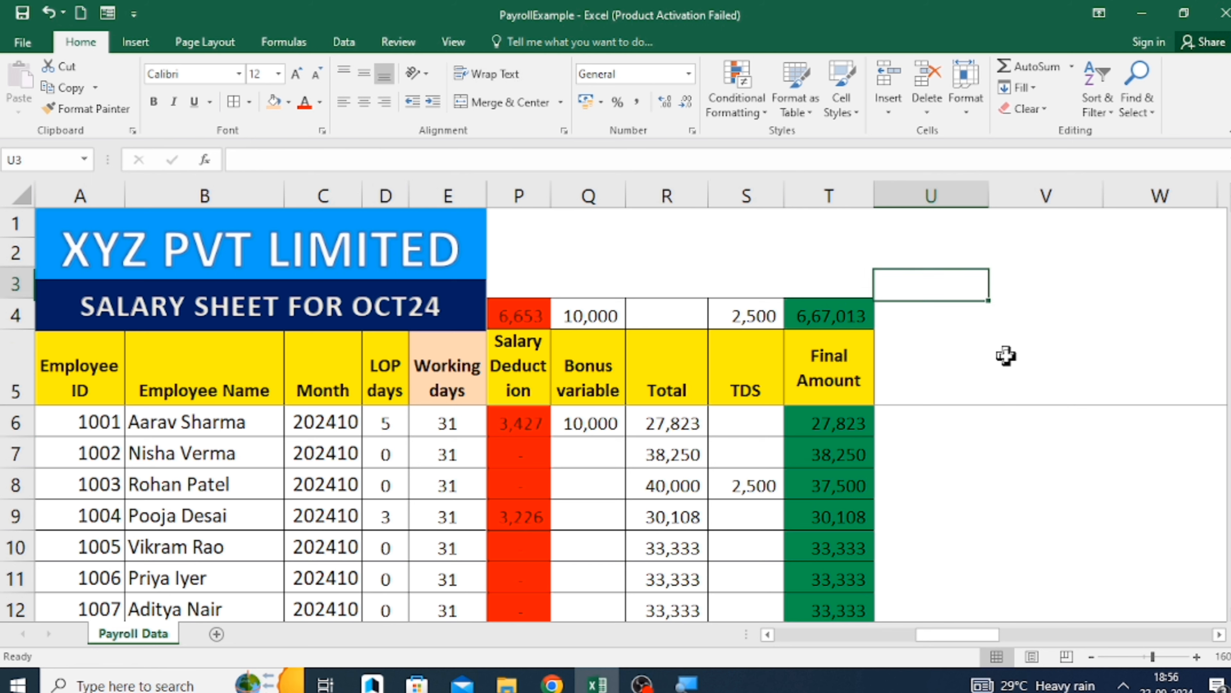
pyautogui.write('Sl')
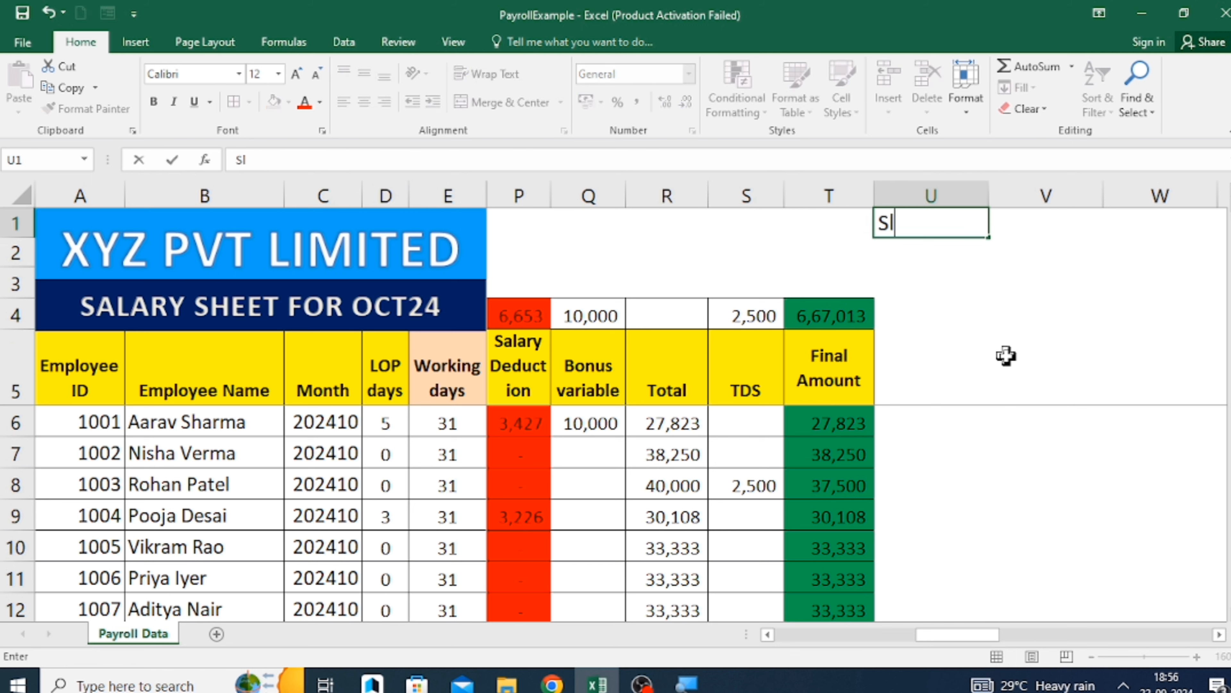
pyautogui.press('BackSpace')
pyautogui.press('BackSpace')
pyautogui.press('Return')
pyautogui.press('Down')
pyautogui.press('Down')
pyautogui.press('Right')
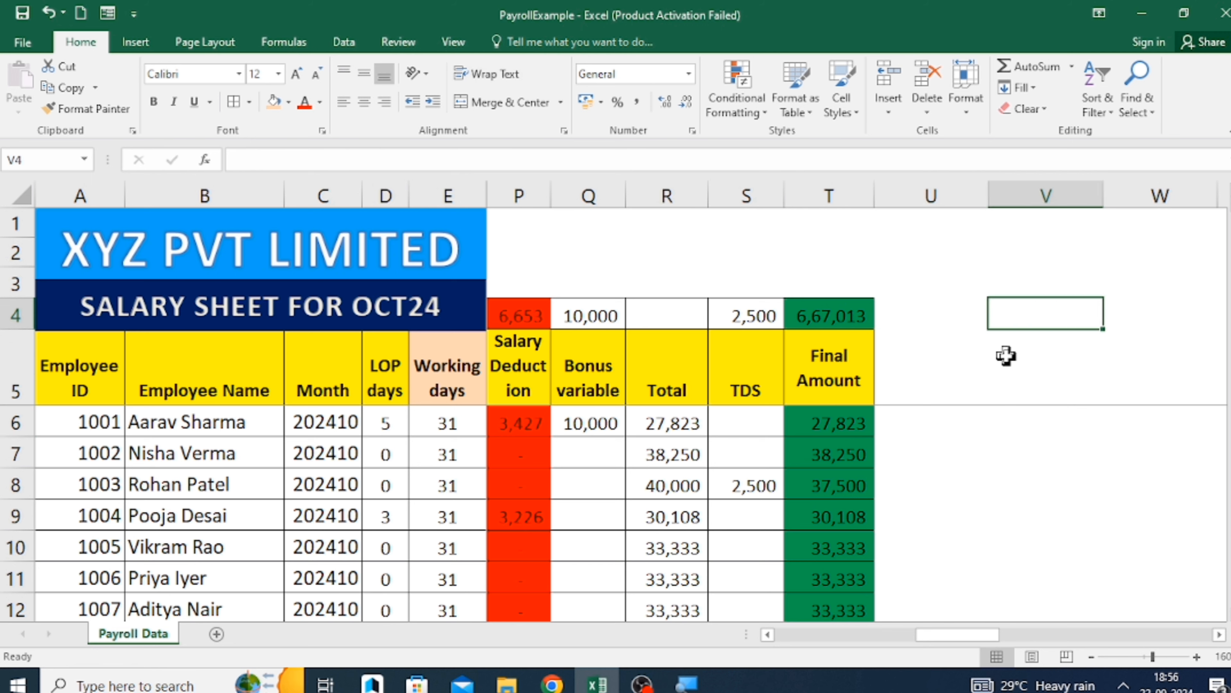
# Enter the label Salary in U1 above the payroll table.
pyautogui.press('Left')
pyautogui.press('Down')
pyautogui.press('Down')
pyautogui.press('Down')
pyautogui.press('Up')
pyautogui.press('Up')
pyautogui.press('Up')
pyautogui.press('Up')
pyautogui.press('Up')
pyautogui.press('Up')
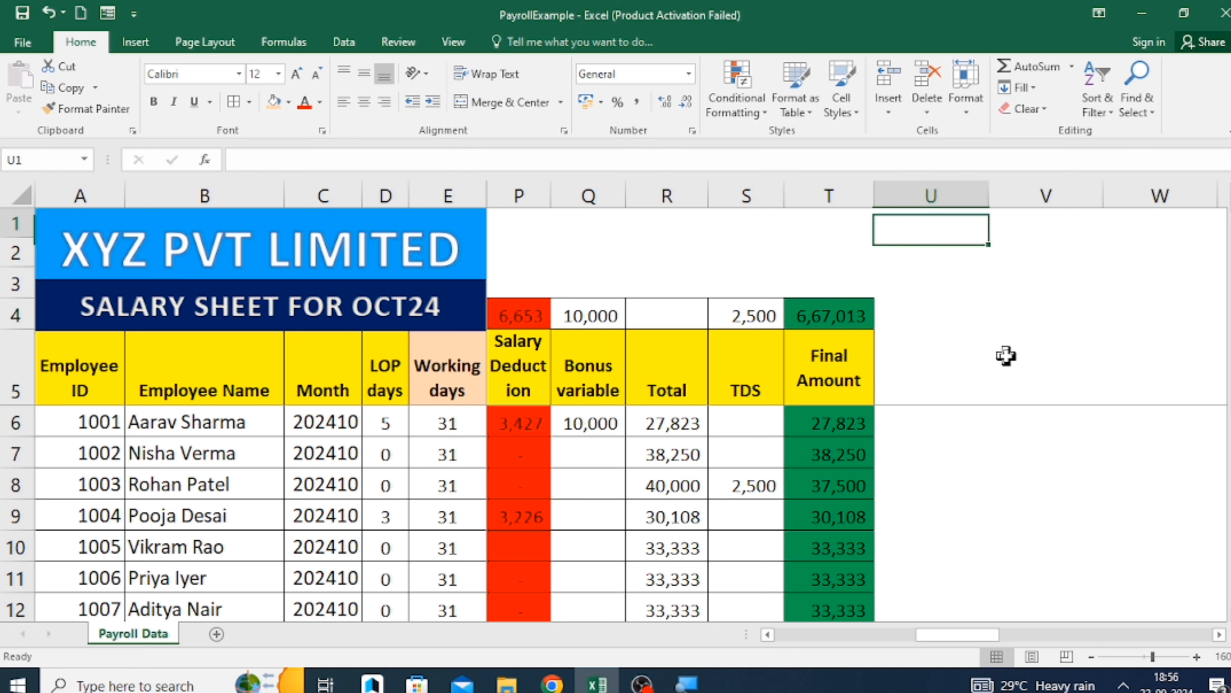
pyautogui.write('Salary')
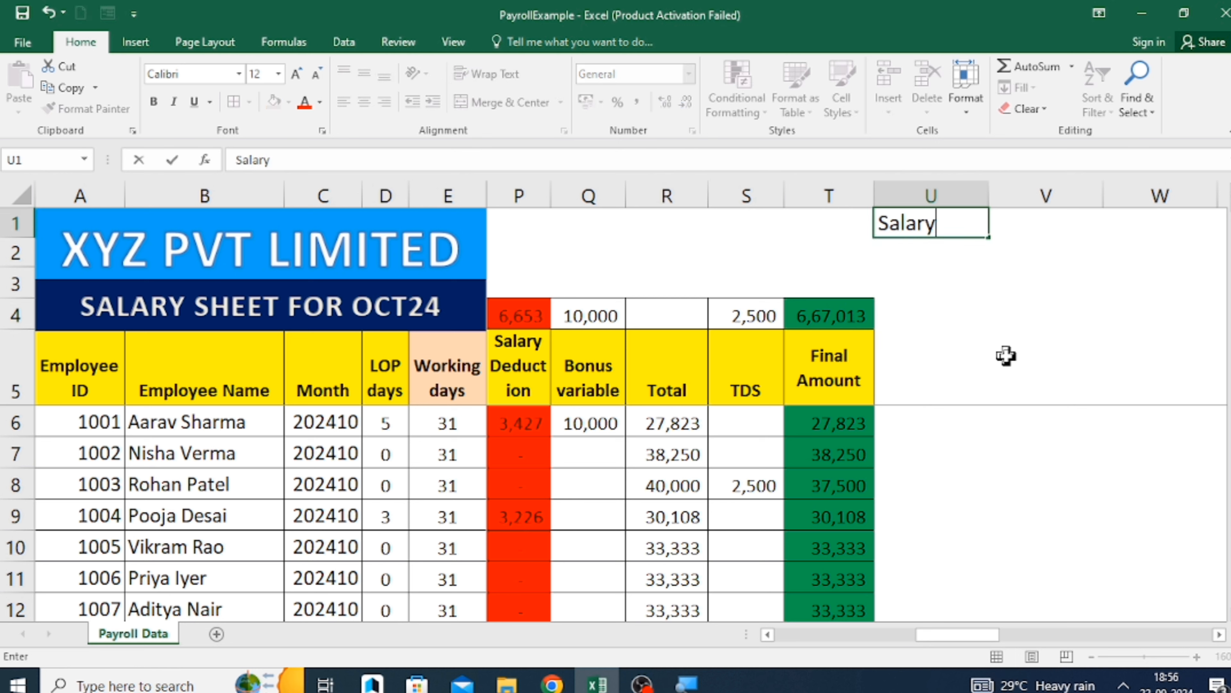
pyautogui.press('Return')
# Link V1, beside the Salary label, to the Final Amount total in T4.
pyautogui.press('Up')
pyautogui.press('Right')
pyautogui.write('=')
pyautogui.press('Left')
pyautogui.press('Down')
pyautogui.press('Down')
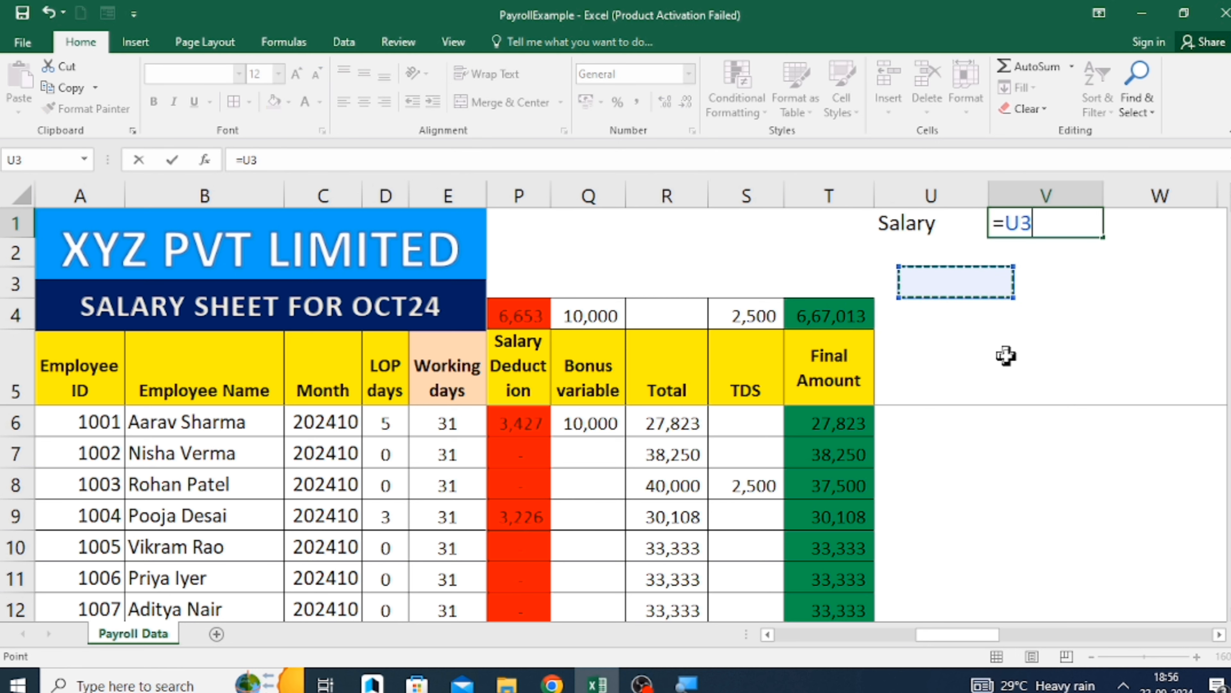
pyautogui.press('Down')
pyautogui.press('Left')
pyautogui.press('Return')
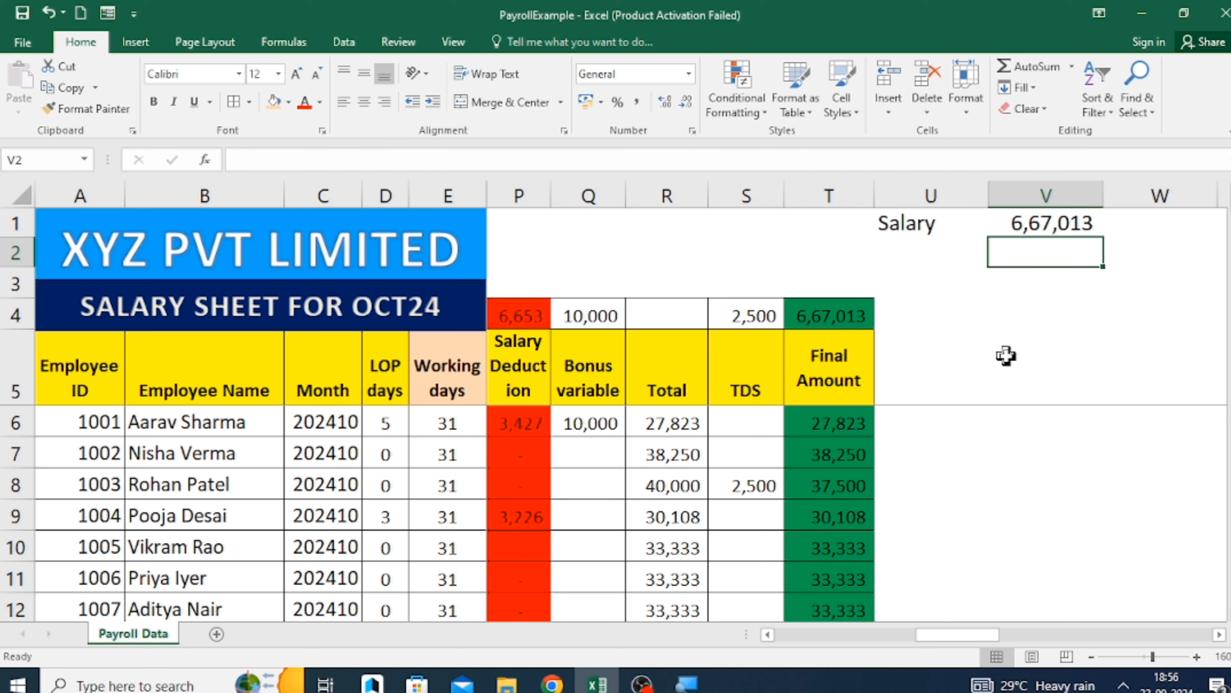
# Enter the label PF in U2 below the Salary label.
pyautogui.press('Left')
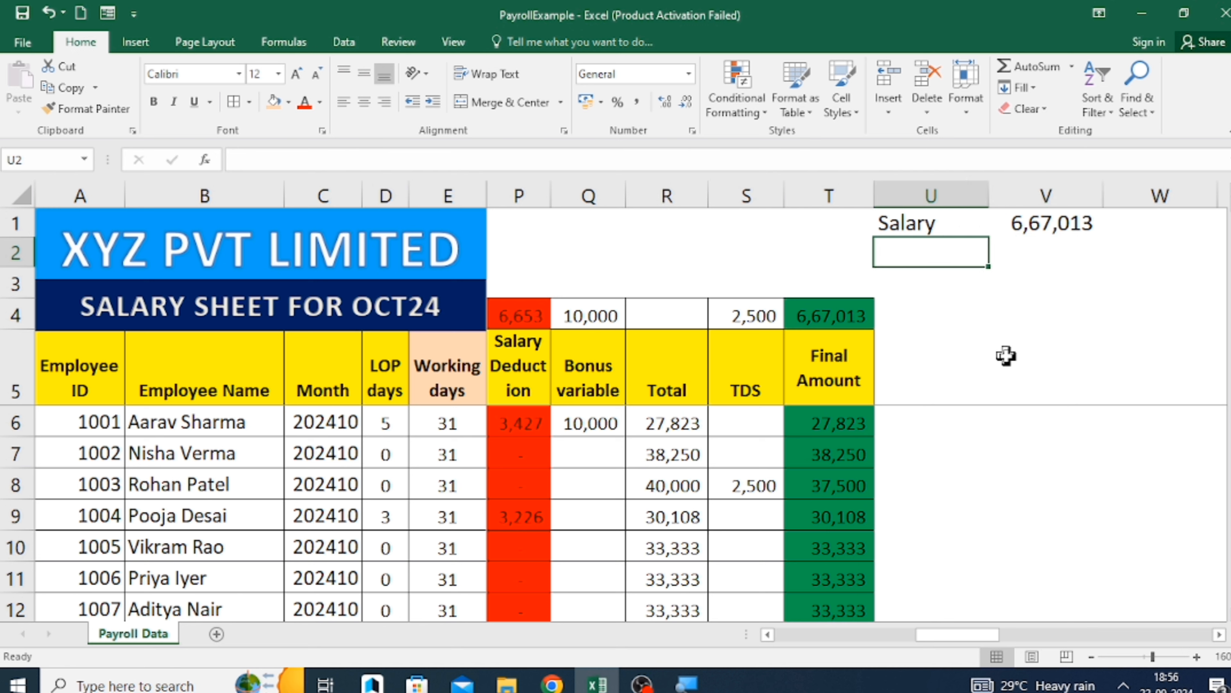
pyautogui.write('PF')
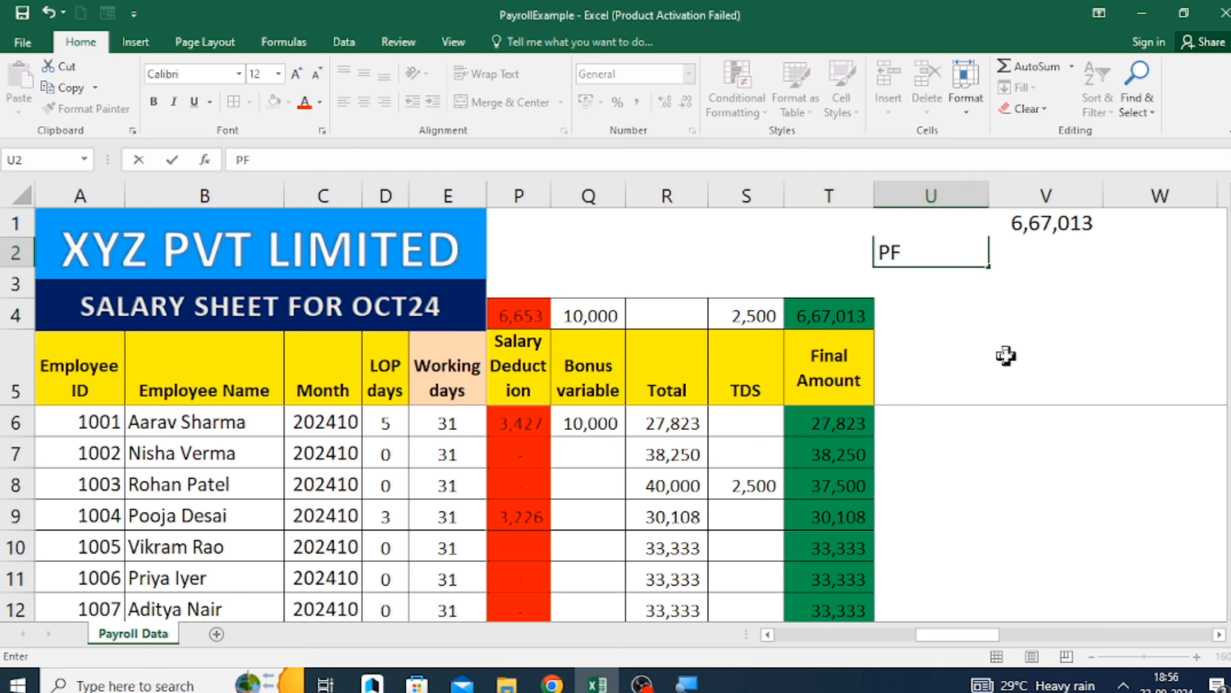
pyautogui.press('Return')
pyautogui.press('Up')
pyautogui.press('Right')
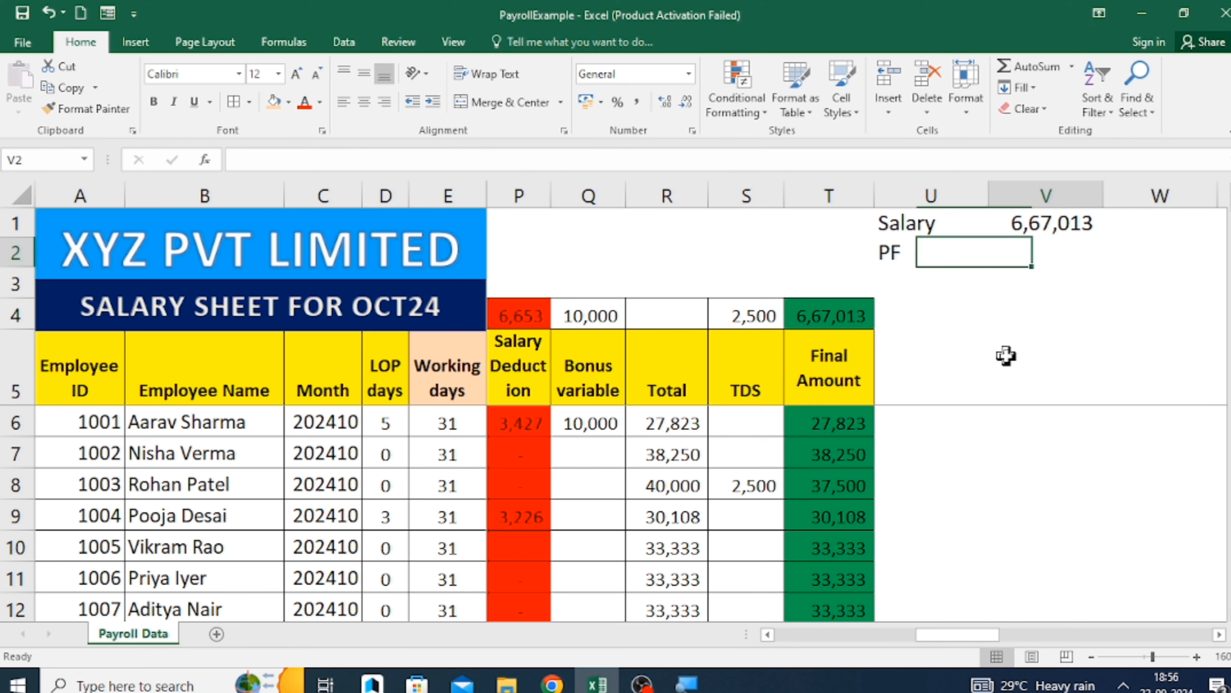
# Examine the employer and employee PF deduction columns and the Salary Monthly total in row 4.
pyautogui.press('Down')
pyautogui.press('Left')
pyautogui.press('Down')
pyautogui.press('Left')
pyautogui.press('Down')
pyautogui.press('Down')
pyautogui.press('Left')
pyautogui.press('Left')
pyautogui.press('Left')
pyautogui.press('Left')
pyautogui.press('Left')
pyautogui.press('Left')
pyautogui.press('Left')
pyautogui.press('Left')
pyautogui.press('Left')
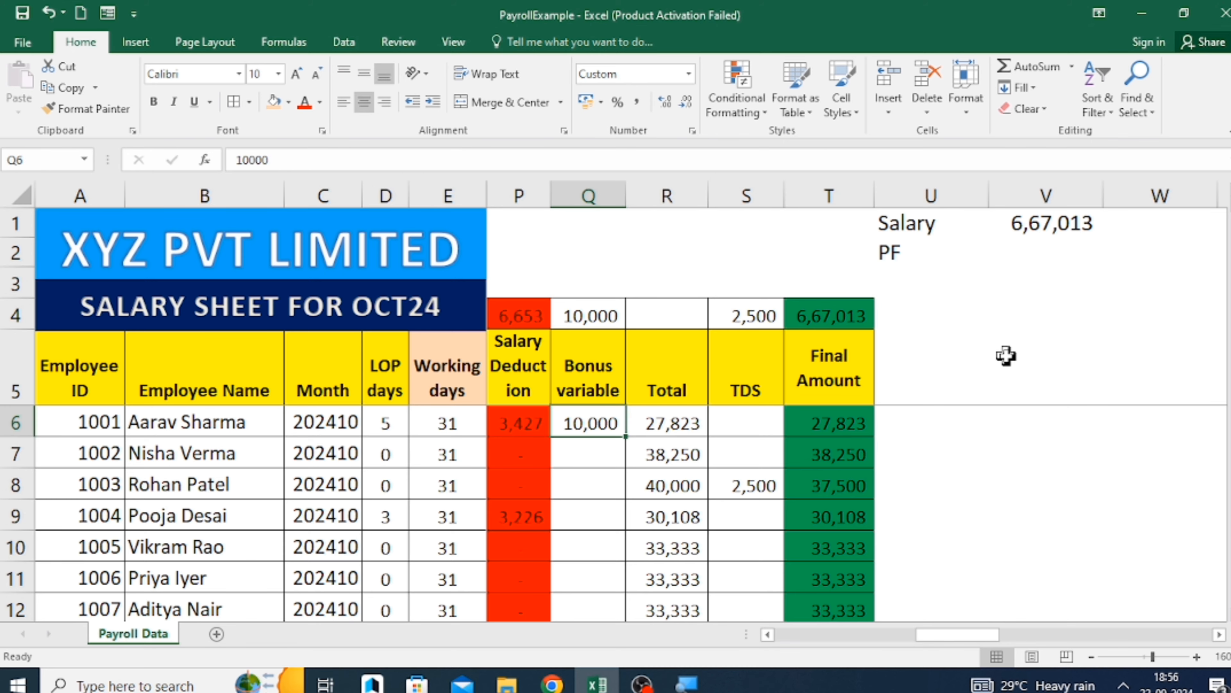
pyautogui.press('Up')
pyautogui.press('Right')
pyautogui.press('Right')
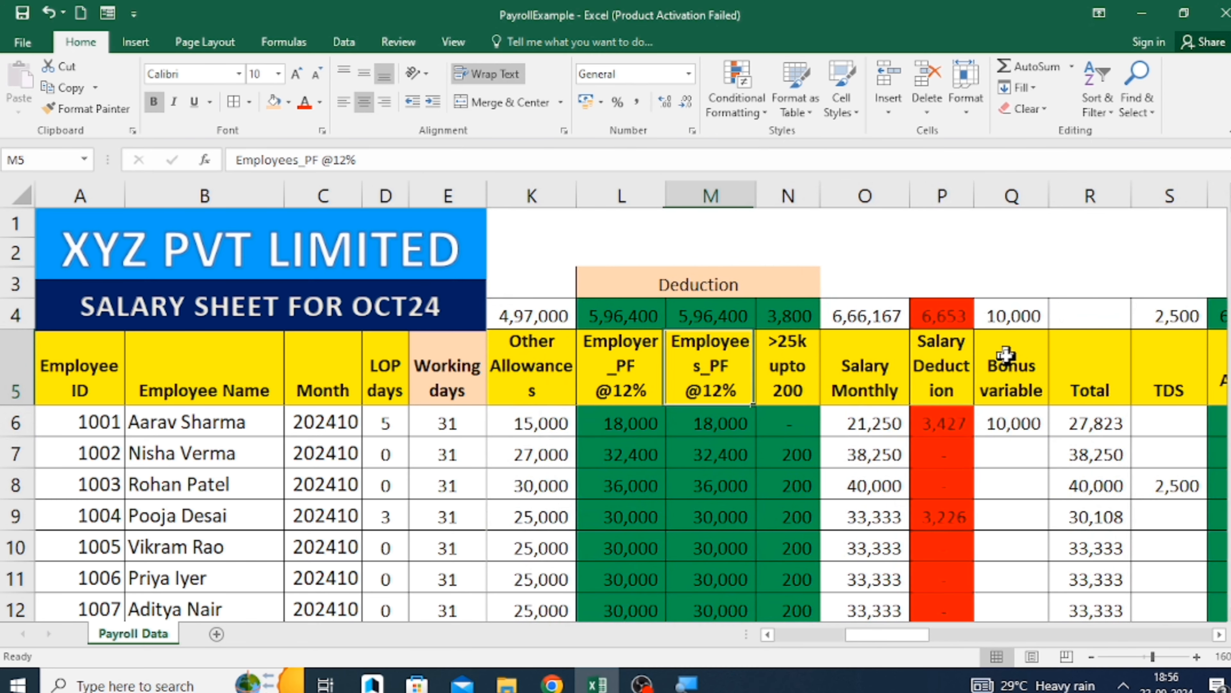
pyautogui.press('Left')
pyautogui.press('Down')
pyautogui.press('Up')
pyautogui.press('Up')
pyautogui.press('Right')
# Enter the heading PF Calculation in U5, next to the Final Amount header.
pyautogui.press('Right')
pyautogui.press('Right')
pyautogui.press('Right')
pyautogui.press('Right')
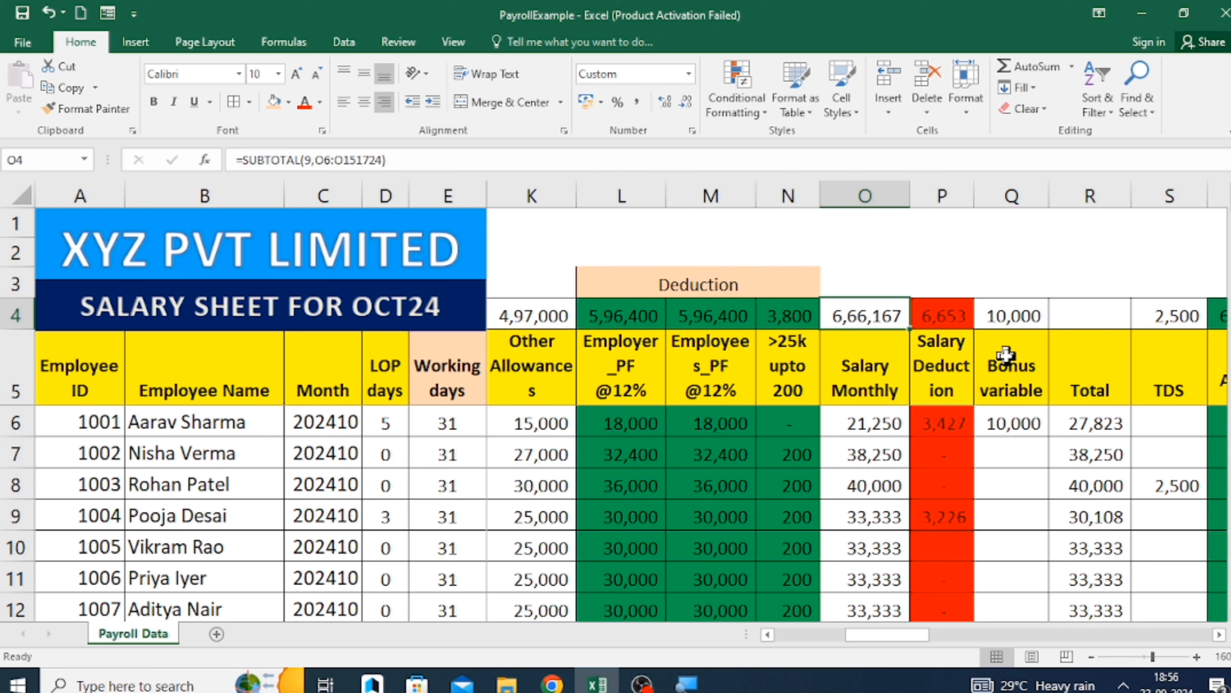
pyautogui.press('Down')
pyautogui.press('Right')
pyautogui.press('Right')
pyautogui.press('Right')
pyautogui.press('Right')
pyautogui.press('Right')
pyautogui.press('Right')
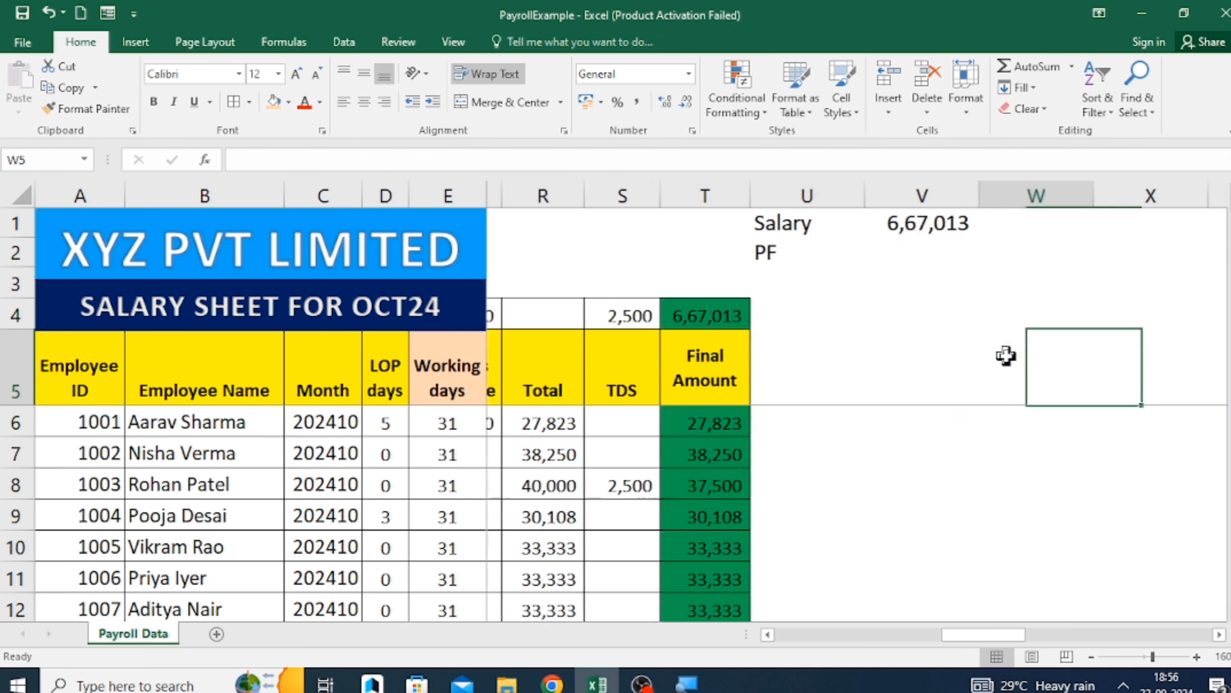
pyautogui.press('Left')
pyautogui.press('Left')
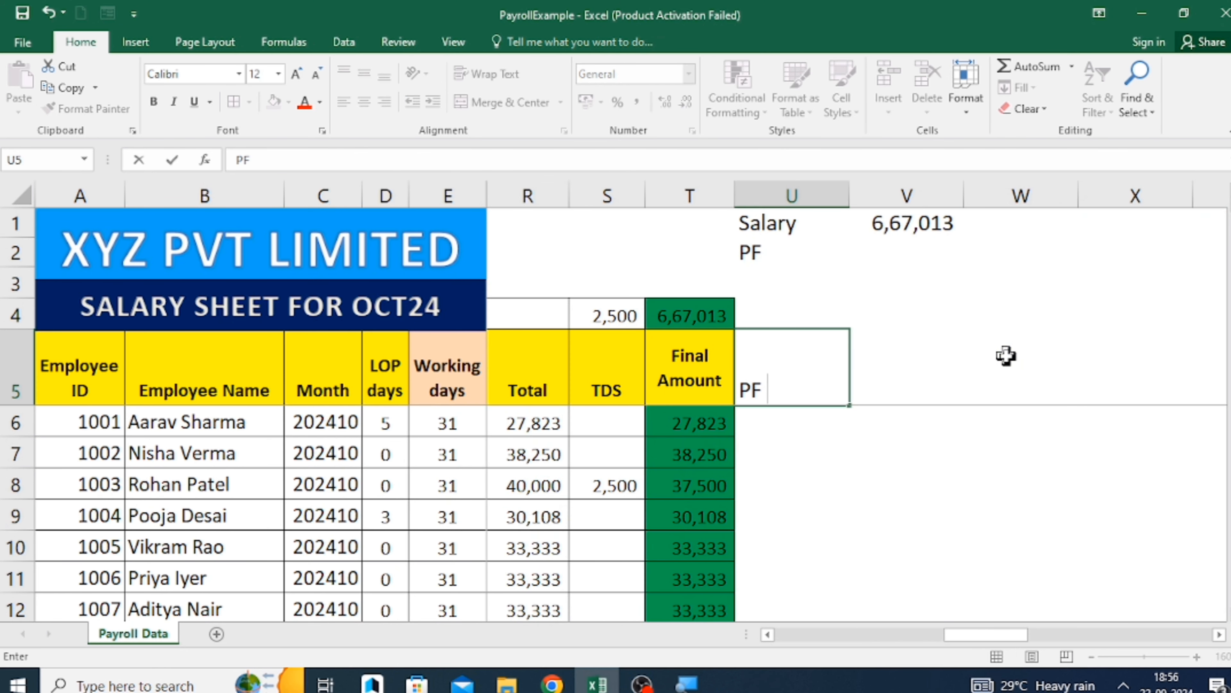
pyautogui.write('Calculatin')
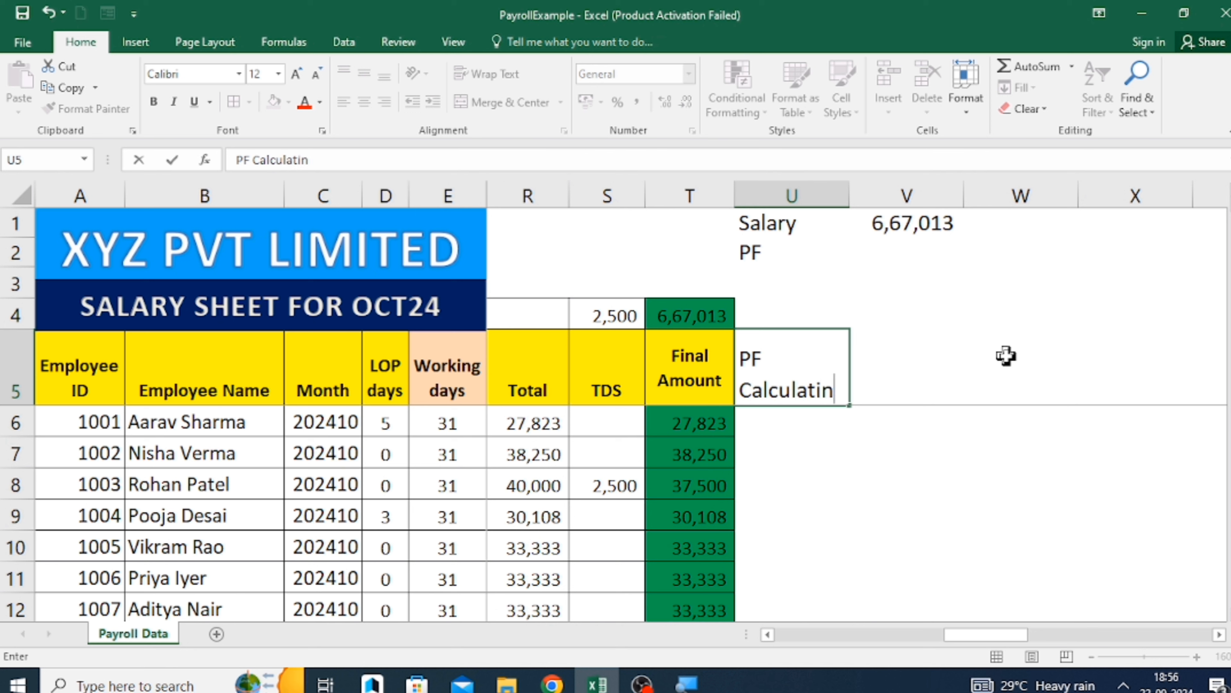
pyautogui.press('Return')
pyautogui.press('Up')
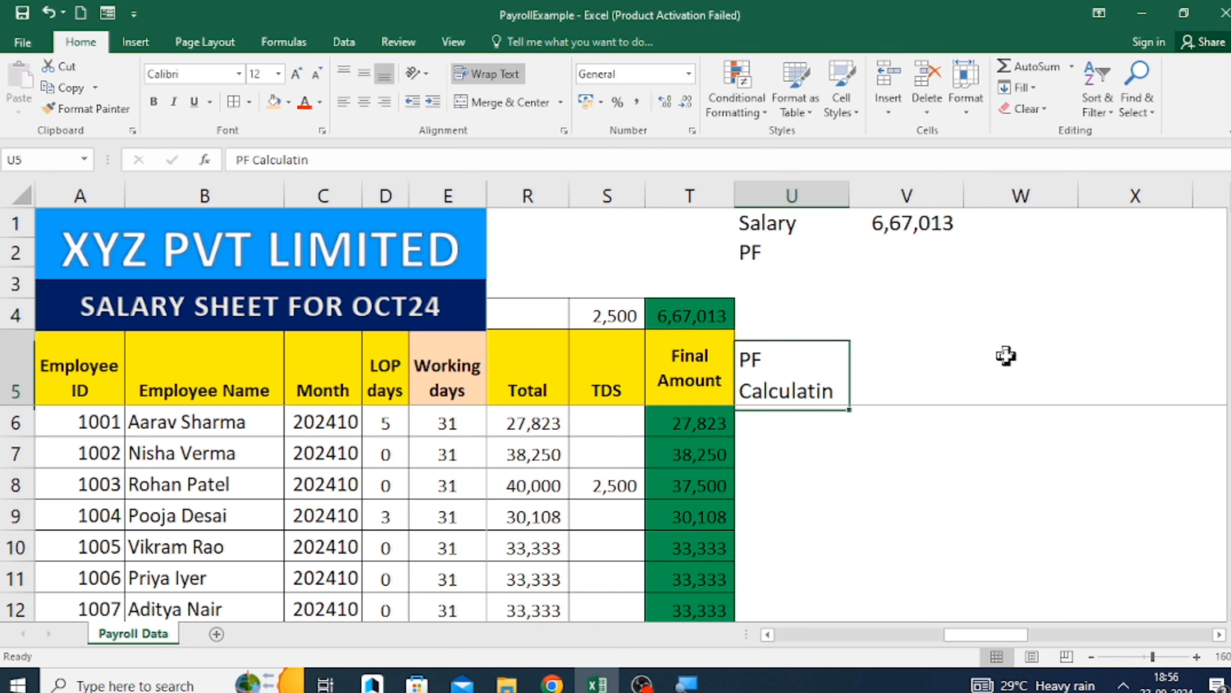
pyautogui.press('F2')
pyautogui.press('BackSpace')
pyautogui.press('BackSpace')
pyautogui.press('BackSpace')
pyautogui.press('BackSpace')
pyautogui.press('BackSpace')
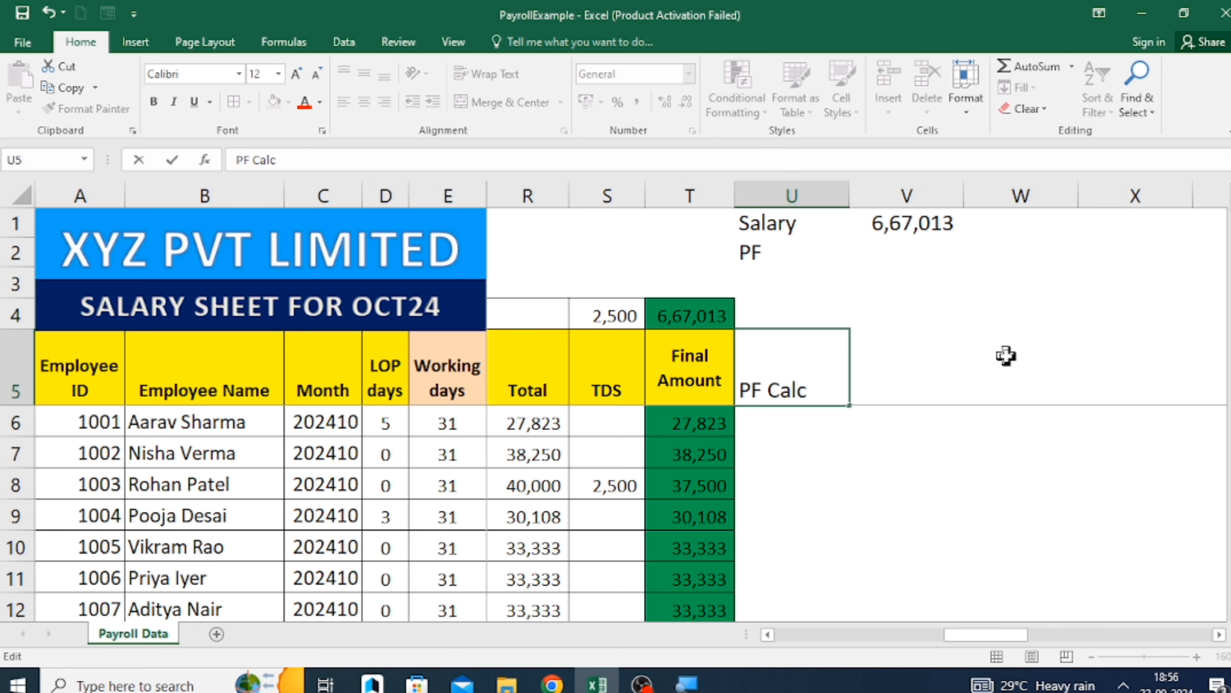
pyautogui.write('lation')
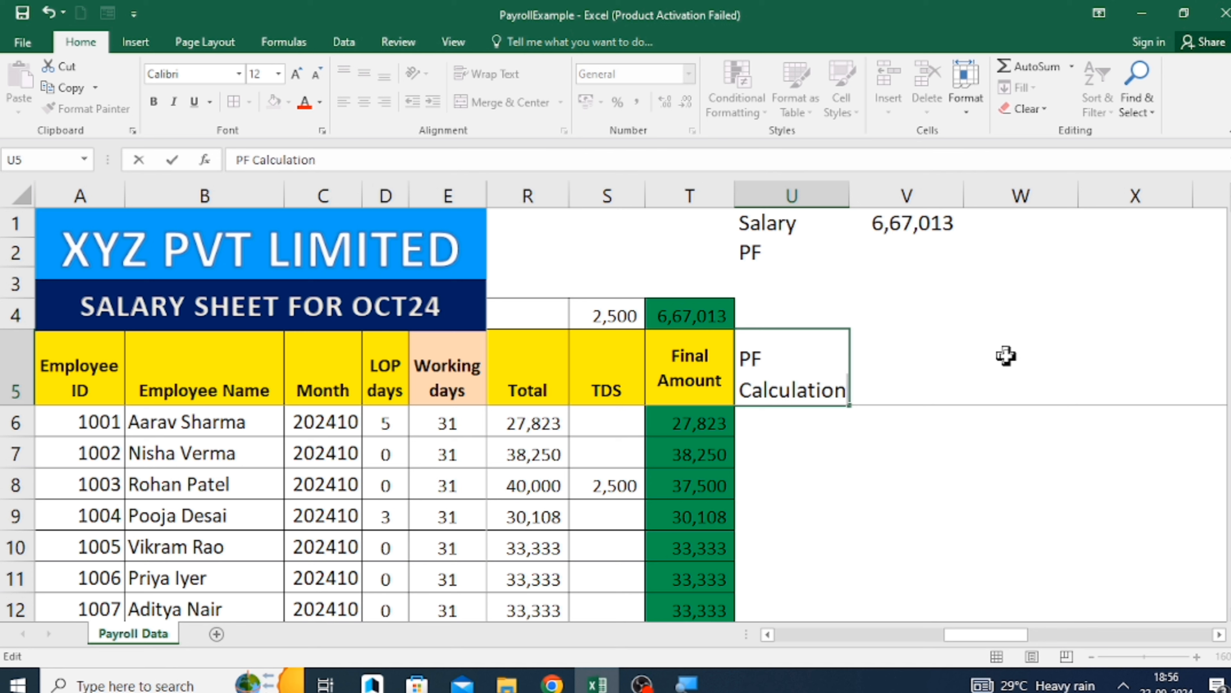
pyautogui.press('Return')
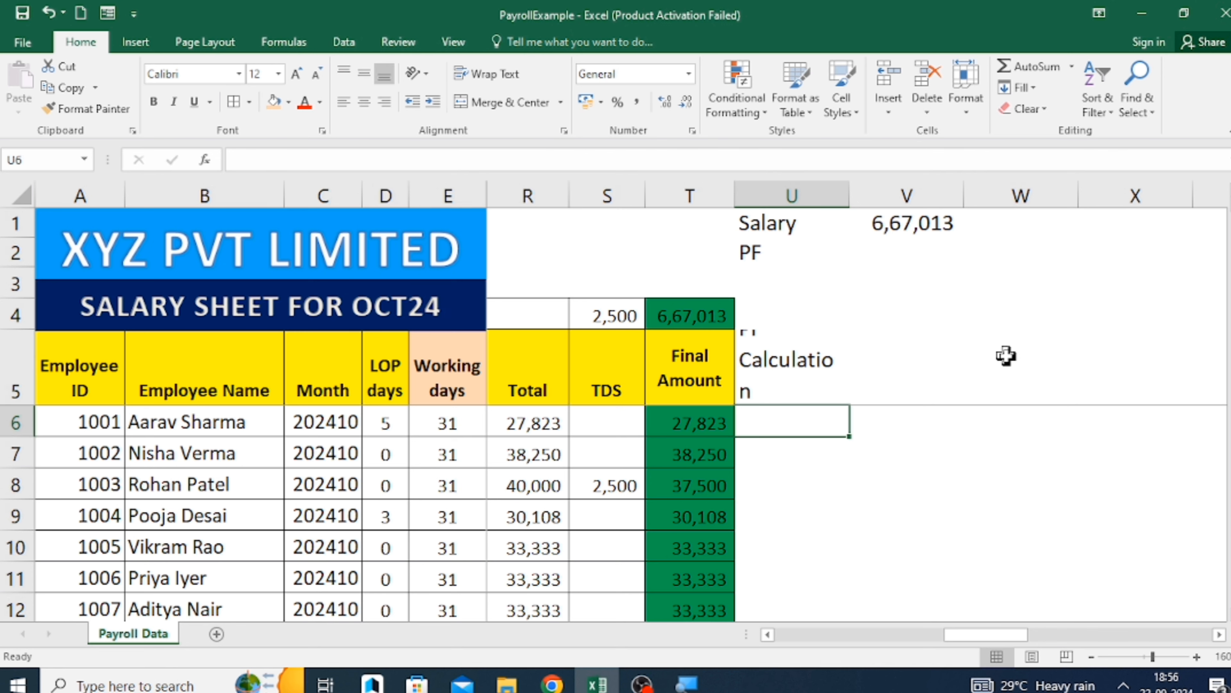
# Widen column U so that the PF Calculation heading fits on one line.
pyautogui.press('Up')
pyautogui.moveTo(854, 185); pyautogui.dragTo(886, 180)
pyautogui.press('Down')
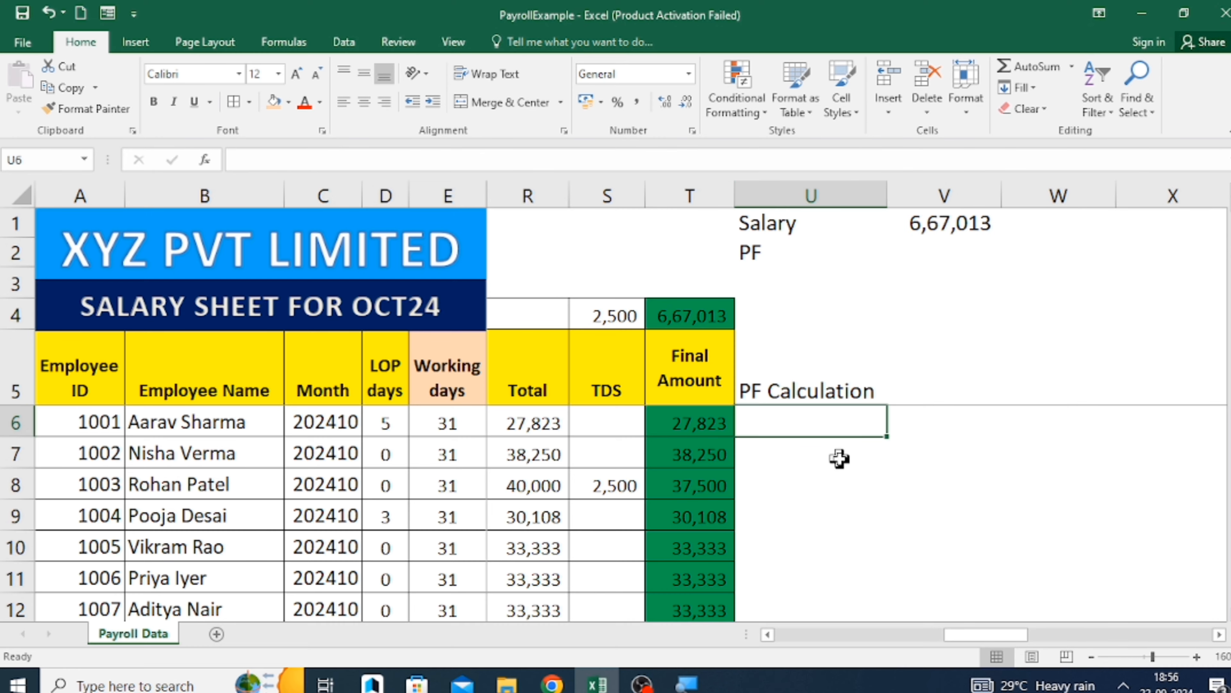
# Calculate the first employee's monthly PF in U6 by dividing the Employer PF amount in L6 by 12.
pyautogui.write('=')
pyautogui.press('Left')
pyautogui.press('Left')
pyautogui.press('Left')
pyautogui.press('Left')
pyautogui.press('Left')
pyautogui.press('Left')
pyautogui.press('Left')
pyautogui.press('Left')
pyautogui.press('Left')
pyautogui.press('Left')
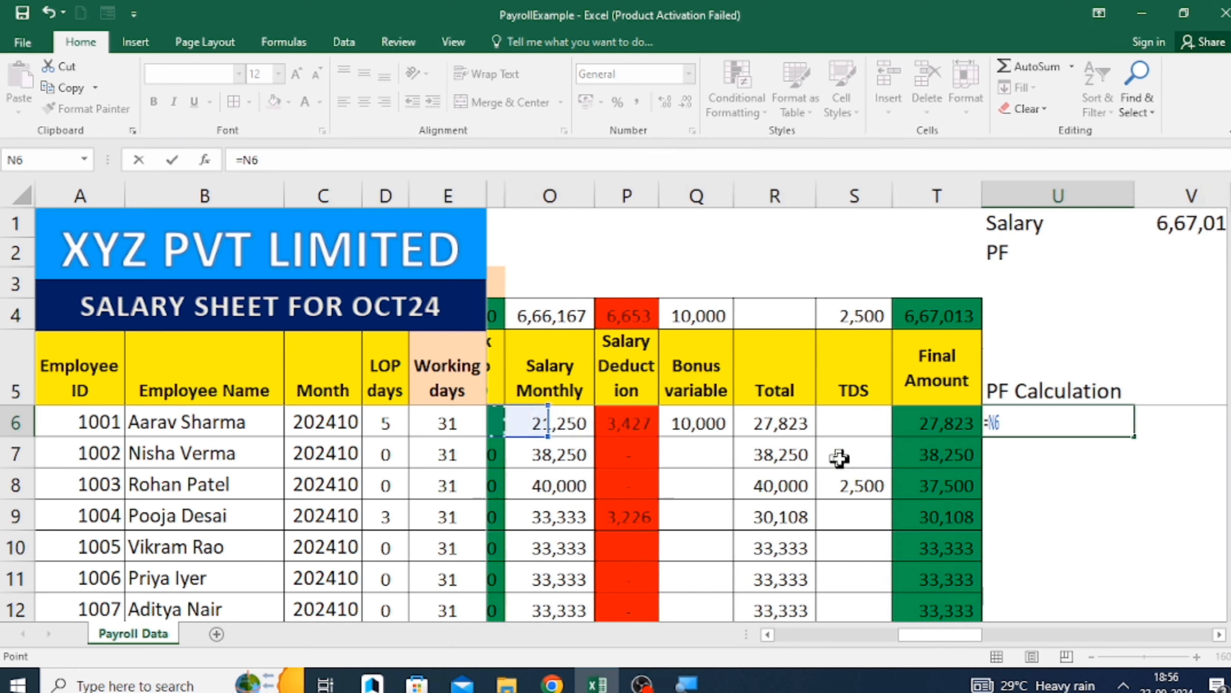
pyautogui.press('Right')
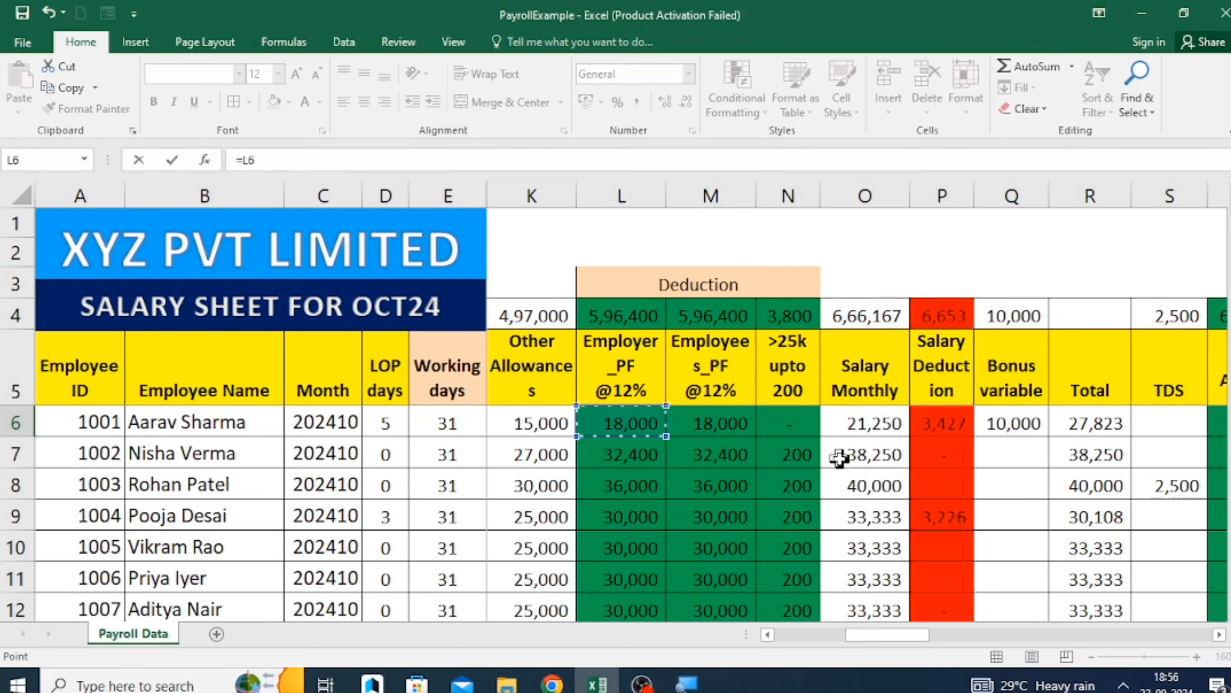
pyautogui.write('/12')
pyautogui.press('Return')
# Fill the monthly PF formula from U6 down column U through the last employee row.
pyautogui.press('Left')
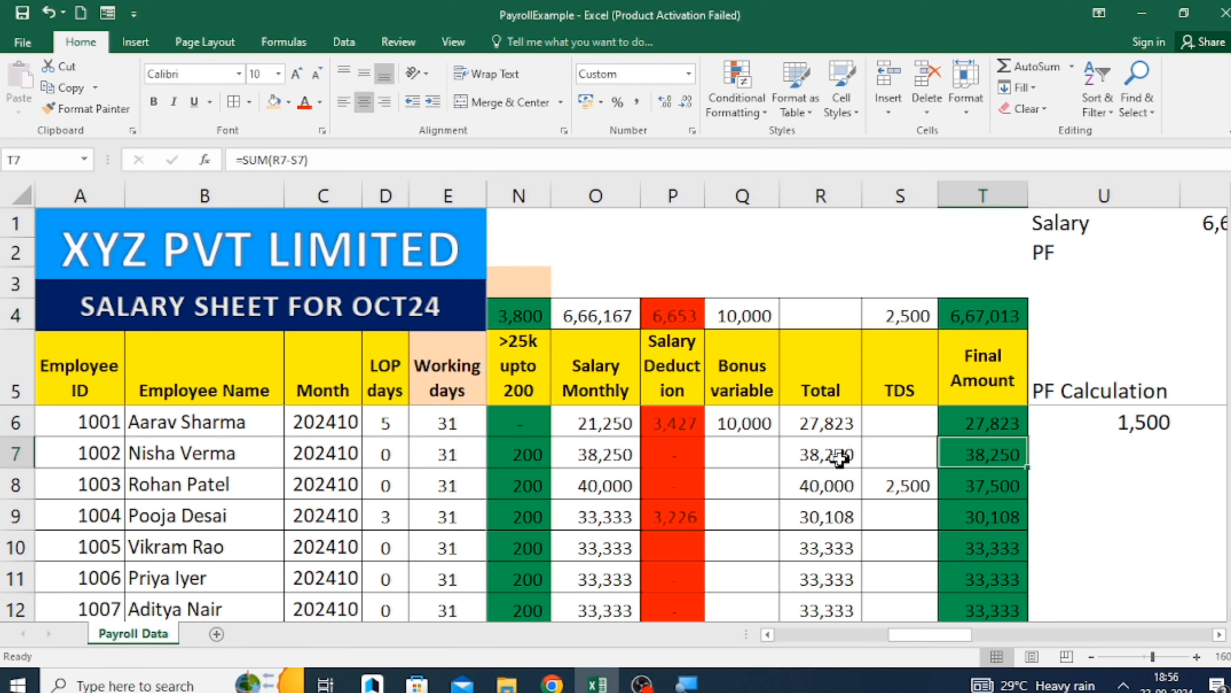
pyautogui.press('Down')
pyautogui.hotkey('ctrl', 'Down')
pyautogui.press('Right')
pyautogui.hotkey('ctrl', 'shift', 'Up')
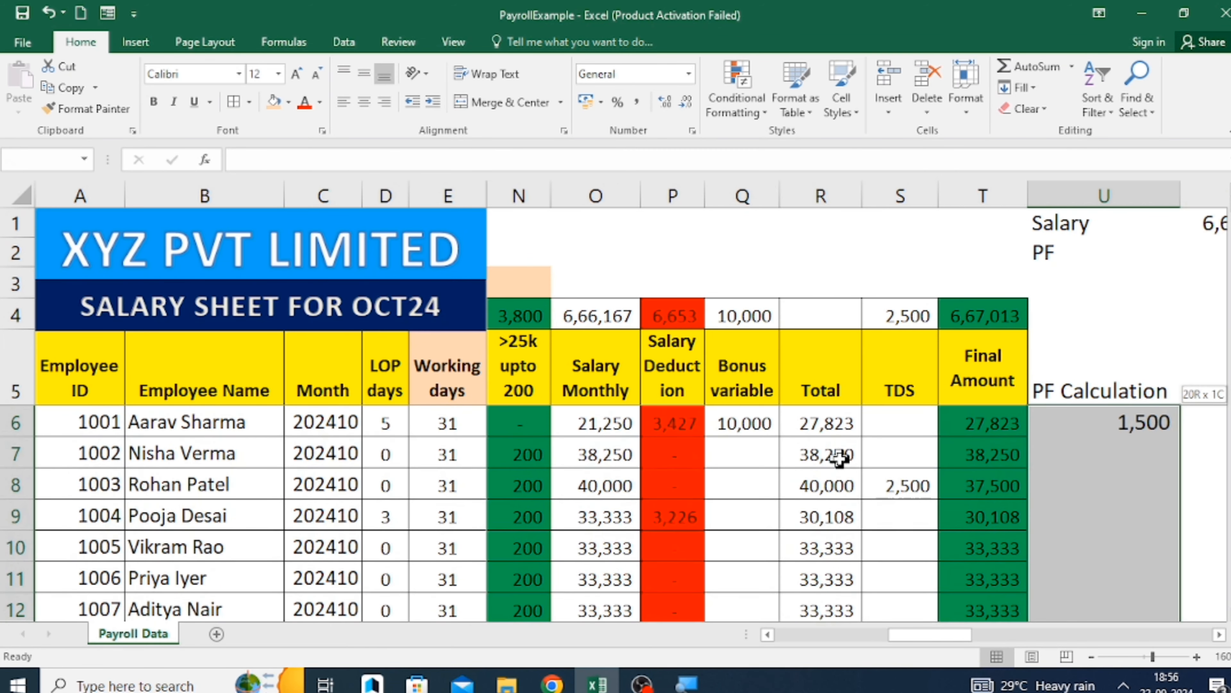
pyautogui.hotkey('ctrl', 'd')
pyautogui.press('Down')
pyautogui.hotkey('ctrl', 'Up')
pyautogui.hotkey('ctrl', 'Up')
pyautogui.press('Down')
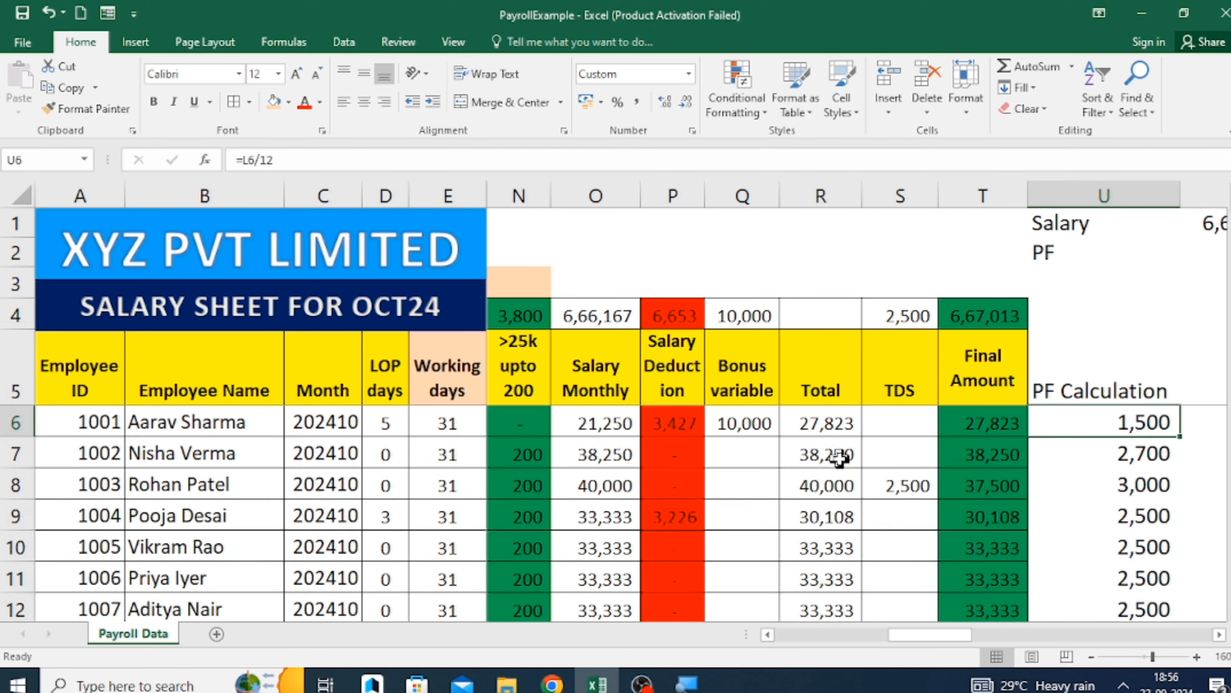
# Copy the Final Amount subtotal formula from T4 into U4 to total the PF Calculation column.
pyautogui.press('Right')
pyautogui.press('Right')
pyautogui.press('Right')
pyautogui.press('Left')
pyautogui.press('Left')
pyautogui.press('Left')
pyautogui.press('Up')
pyautogui.press('Up')
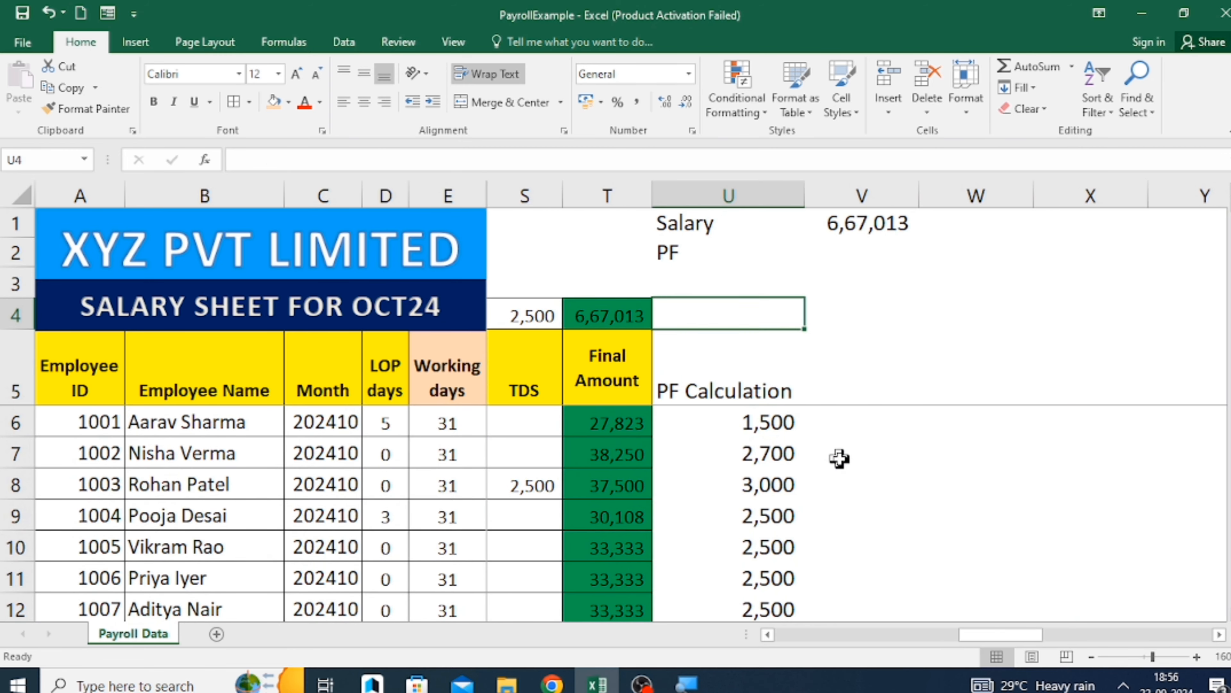
pyautogui.press('Left')
pyautogui.hotkey('ctrl', 'c')
pyautogui.press('Right')
pyautogui.hotkey('ctrl', 'v')
# Calculate the PF summary amount in V2 as the PF Calculation total in U4 multiplied by 2.
pyautogui.press('Right')
pyautogui.press('Left')
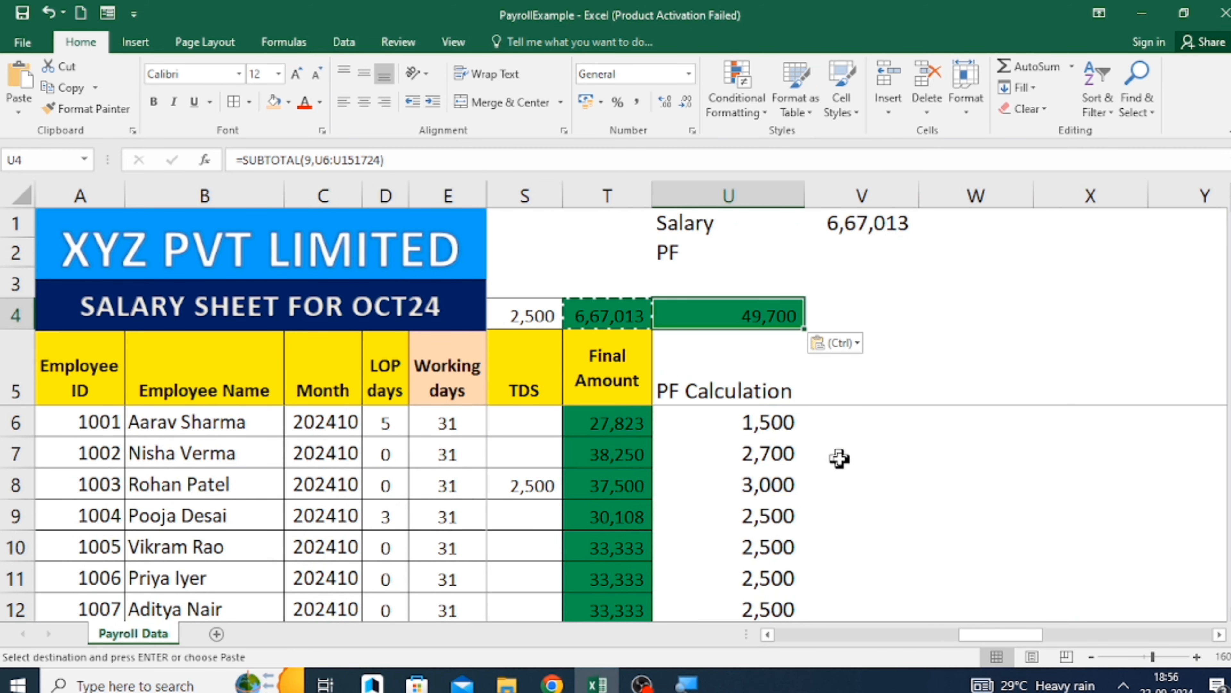
pyautogui.press('Up')
pyautogui.press('Up')
pyautogui.press('Right')
pyautogui.write('=')
pyautogui.press('Down')
pyautogui.press('Down')
pyautogui.press('Left')
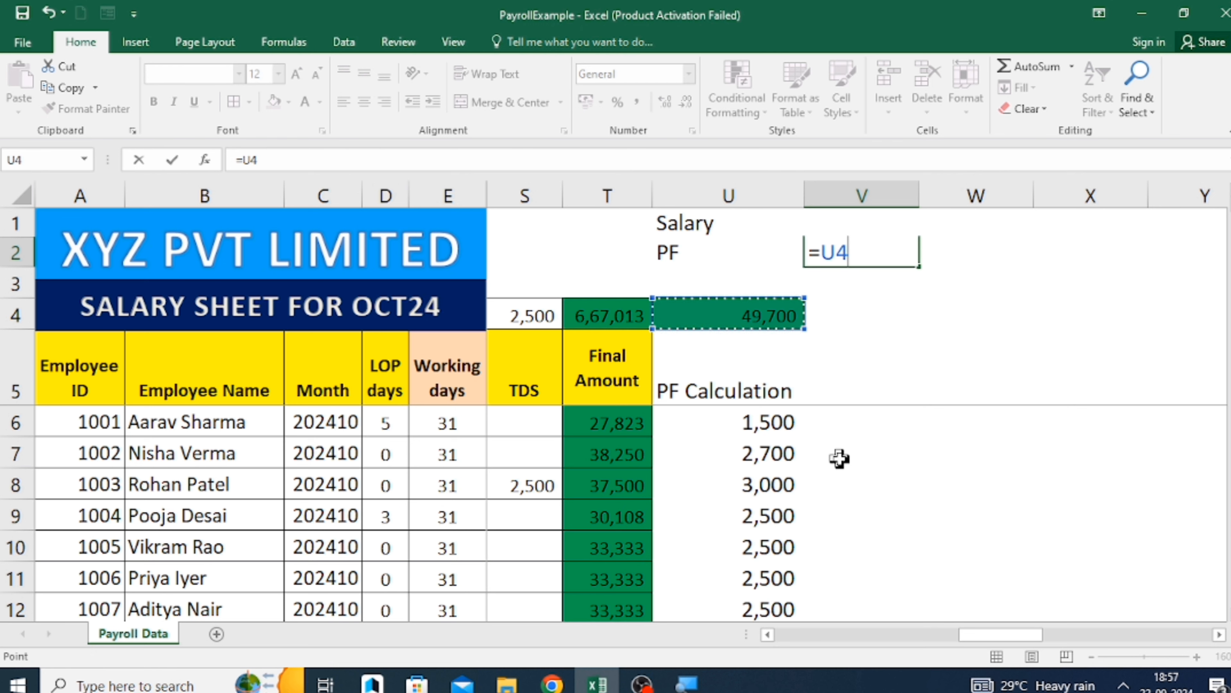
pyautogui.write('*2')
pyautogui.press('Return')
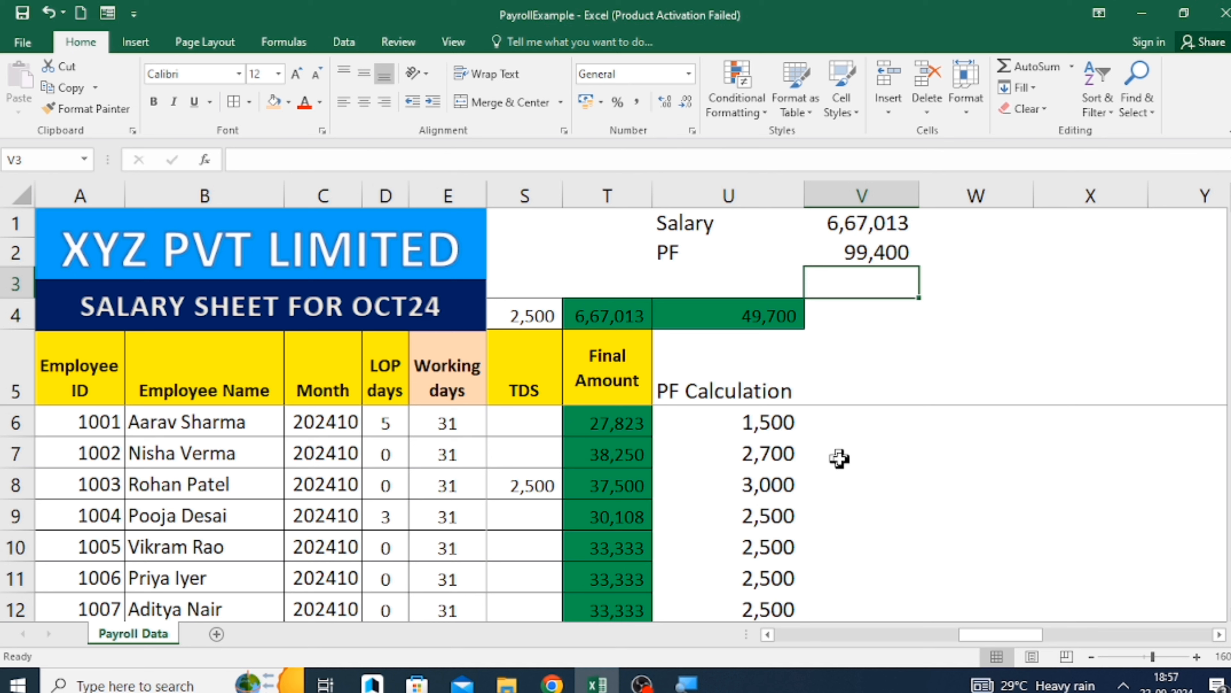
# Move the Salary and PF summary block from U1:V2 to W1:X2.
pyautogui.press('Up')
pyautogui.press('Up')
pyautogui.press('Left')
pyautogui.hotkey('shift', 'Right')
pyautogui.hotkey('shift', 'Down')
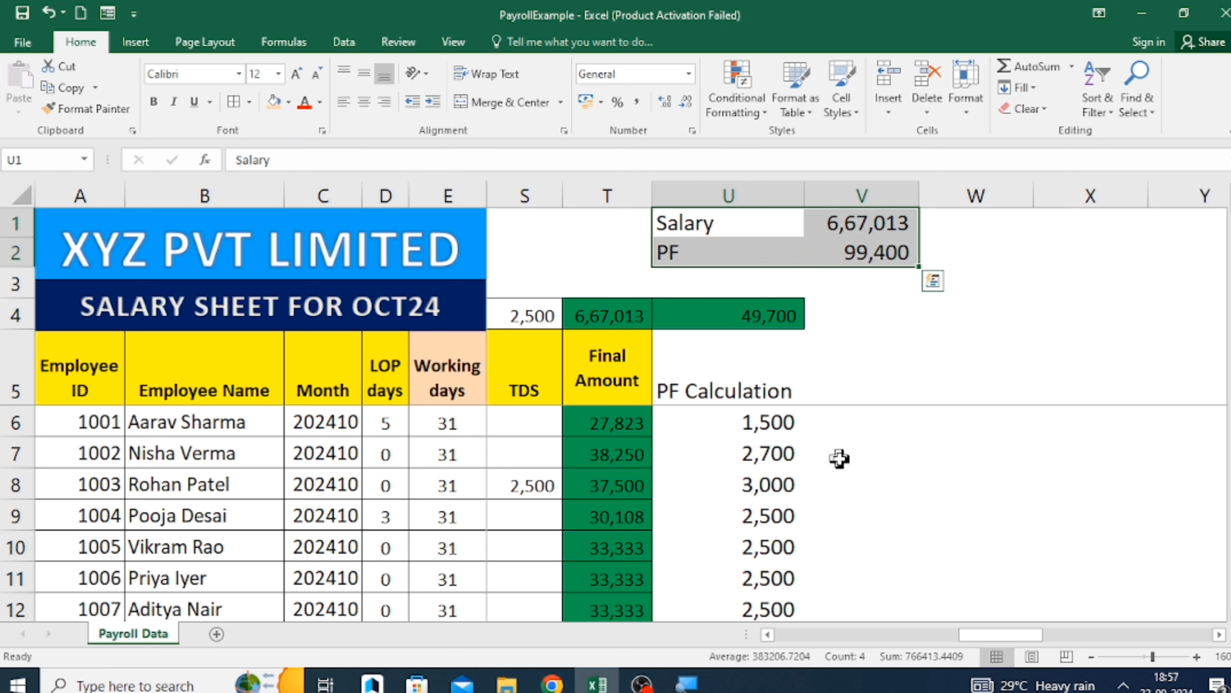
pyautogui.hotkey('ctrl', 'x')
pyautogui.press('Right')
pyautogui.press('Right')
pyautogui.press('Right')
pyautogui.press('Left')
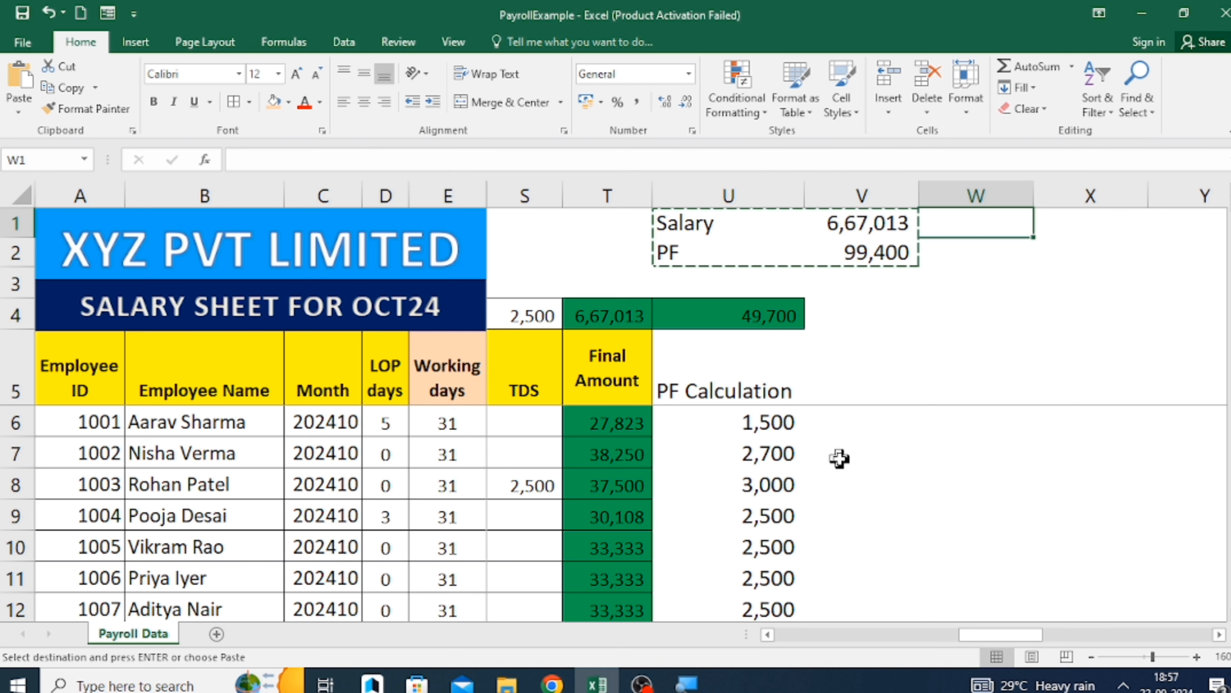
pyautogui.hotkey('ctrl', 'v')
# Enter the label PT in W3, below the PF row of the summary.
pyautogui.press('Down')
pyautogui.press('Down')
pyautogui.write('PT')
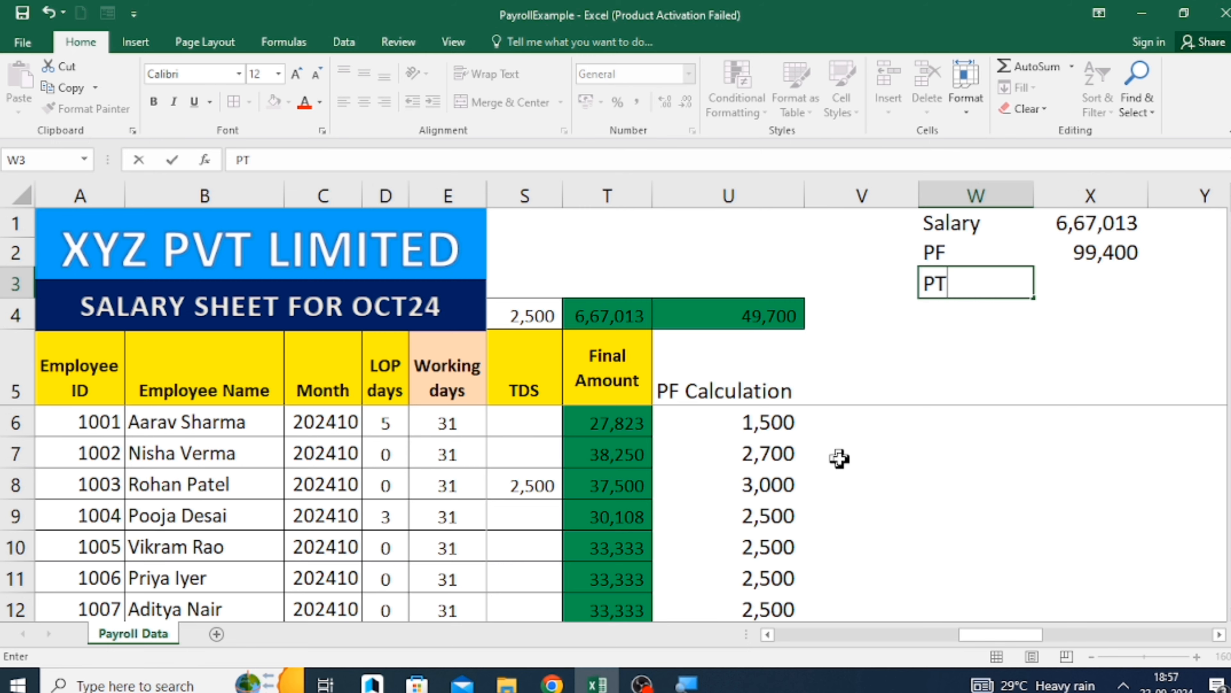
pyautogui.press('Right')
pyautogui.press('Up')
# Link the PT amount in X3 to the >25k upto 200 column total in N4.
pyautogui.press('Down')
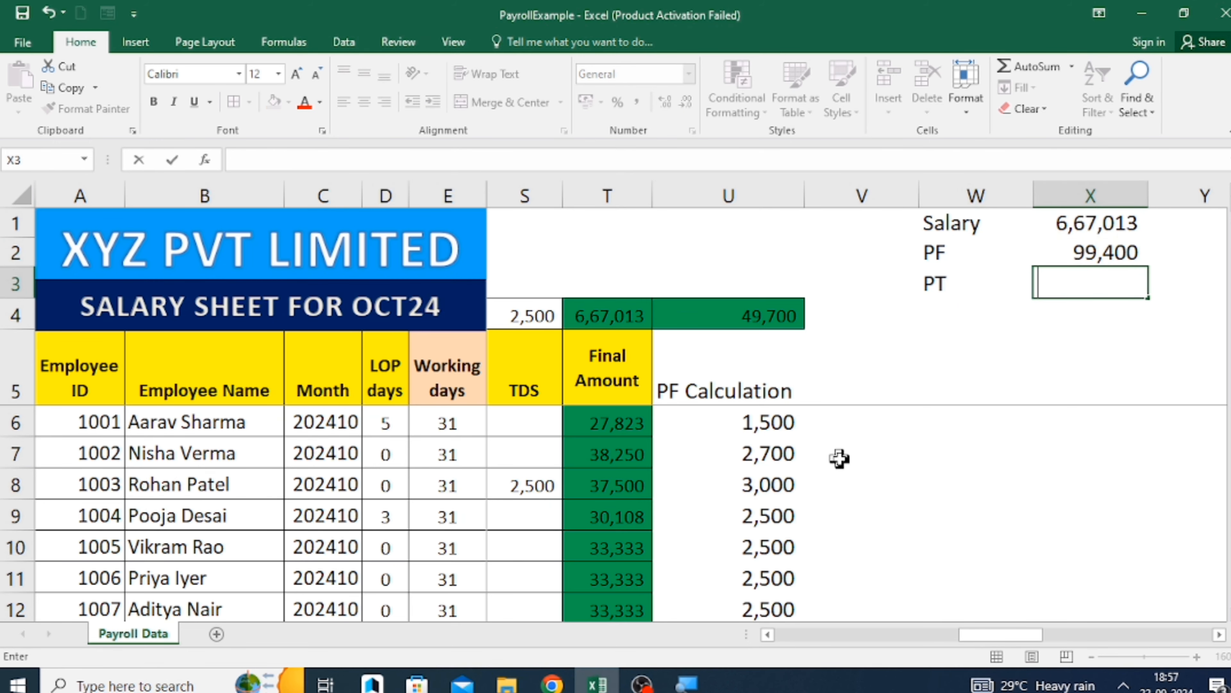
pyautogui.write('=')
pyautogui.press('Left')
pyautogui.press('Left')
pyautogui.press('Left')
pyautogui.press('Left')
pyautogui.press('Down')
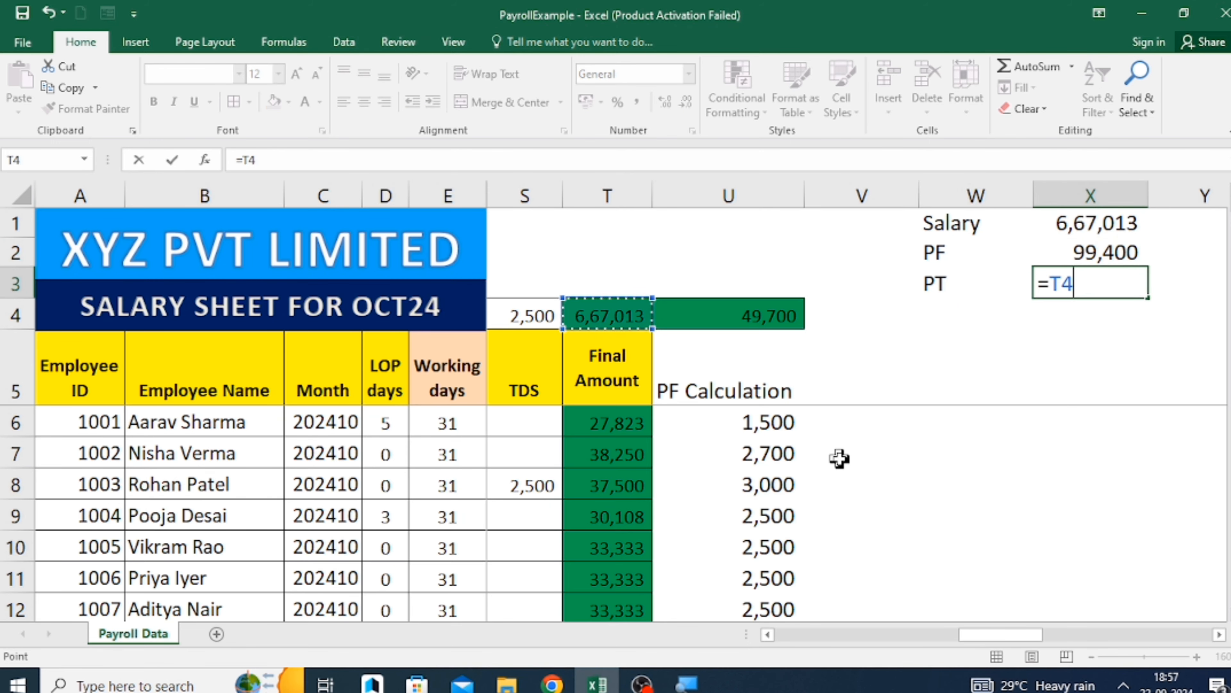
pyautogui.press('Left')
pyautogui.press('Left')
pyautogui.press('Left')
pyautogui.press('Left')
pyautogui.press('Left')
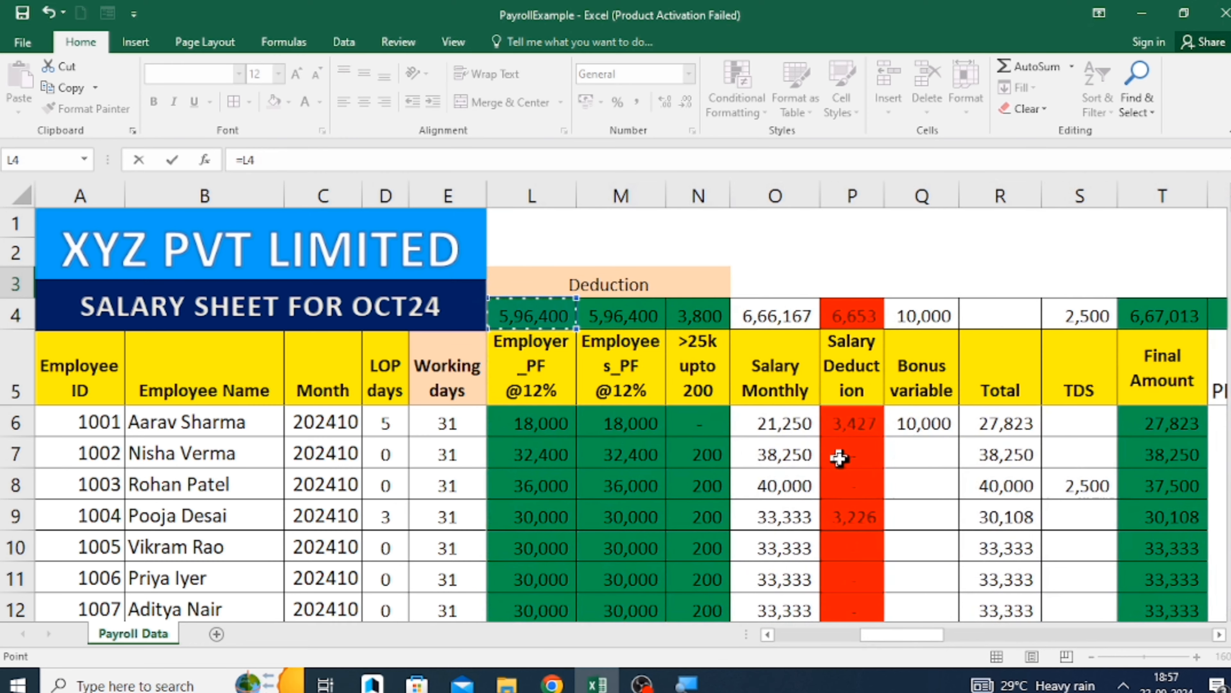
# Enter the label TDS in W4, below the PT row of the summary.
pyautogui.press('Left')
pyautogui.press('Return')
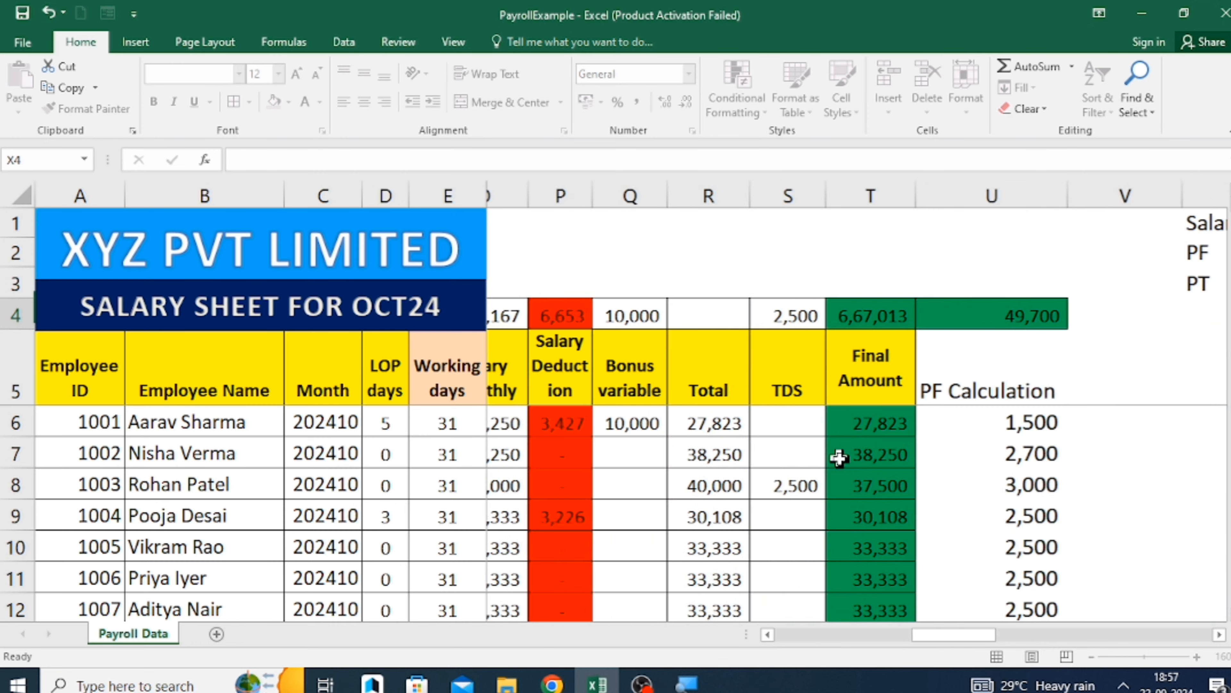
pyautogui.press('Left')
pyautogui.write('TDS')
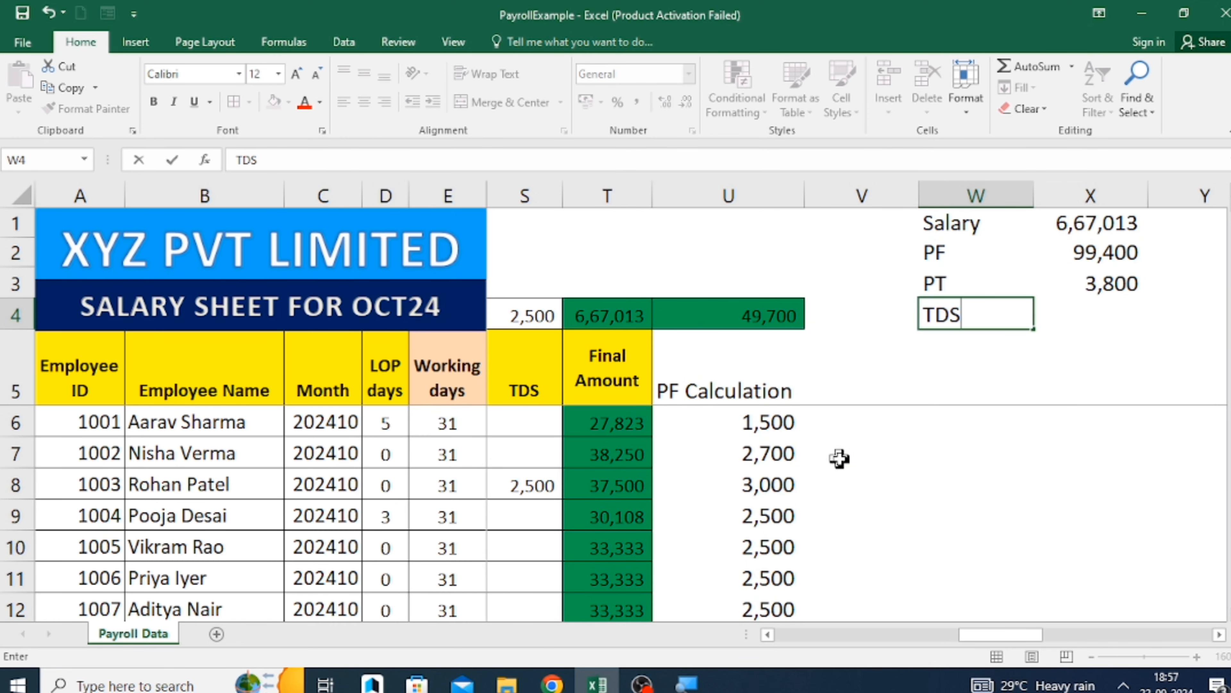
pyautogui.press('Return')
pyautogui.press('Up')
pyautogui.press('Right')
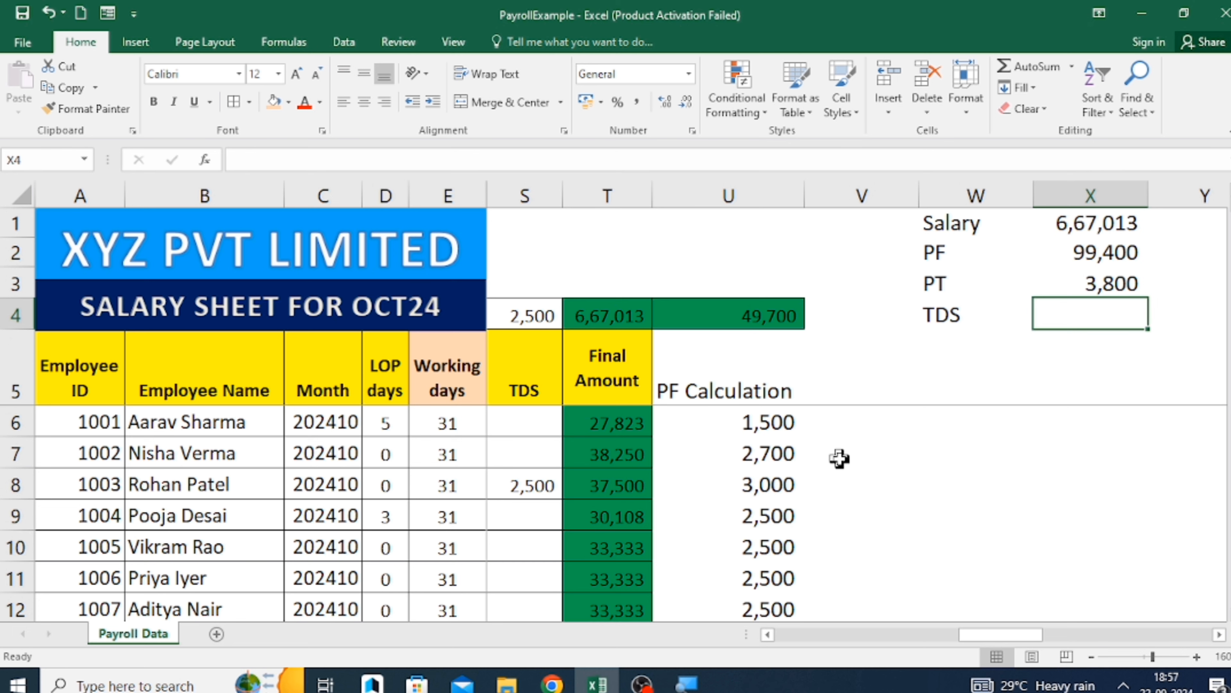
# Link the TDS amount in X4 to the TDS column total in S4.
pyautogui.write('=')
pyautogui.press('Left')
pyautogui.press('Left')
pyautogui.press('Left')
pyautogui.press('Left')
pyautogui.press('Left')
pyautogui.press('Left')
pyautogui.press('Left')
pyautogui.press('Left')
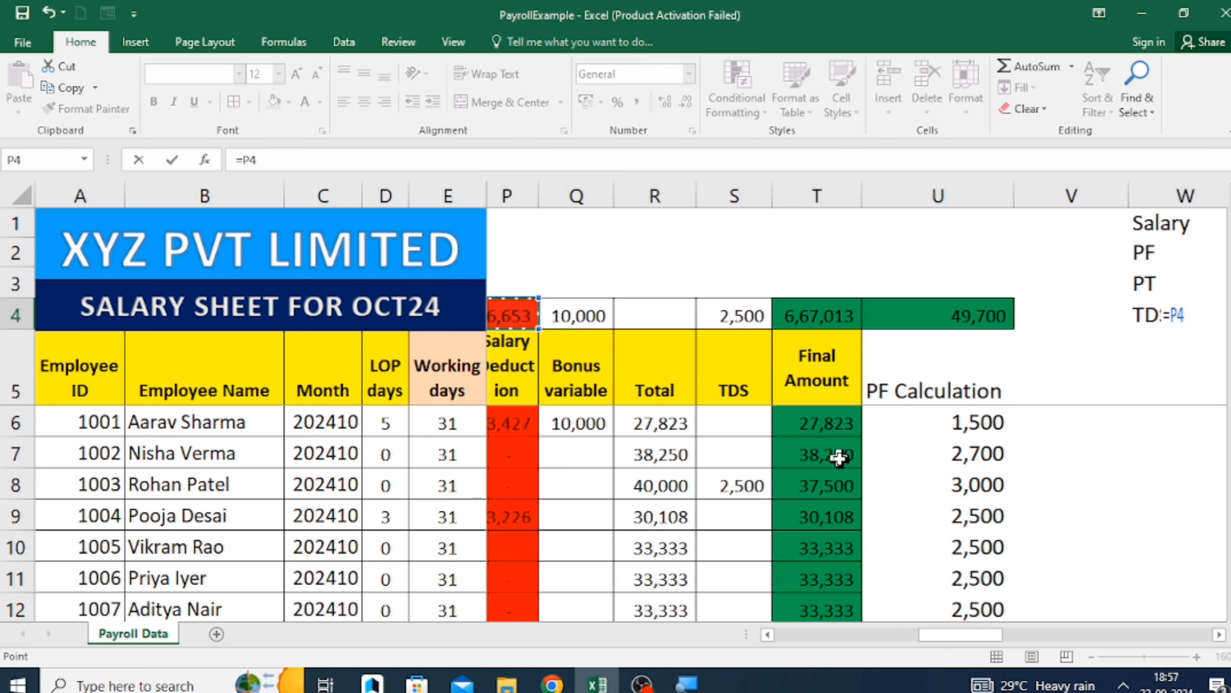
pyautogui.press('Right')
pyautogui.press('Right')
pyautogui.press('Right')
pyautogui.press('Return')
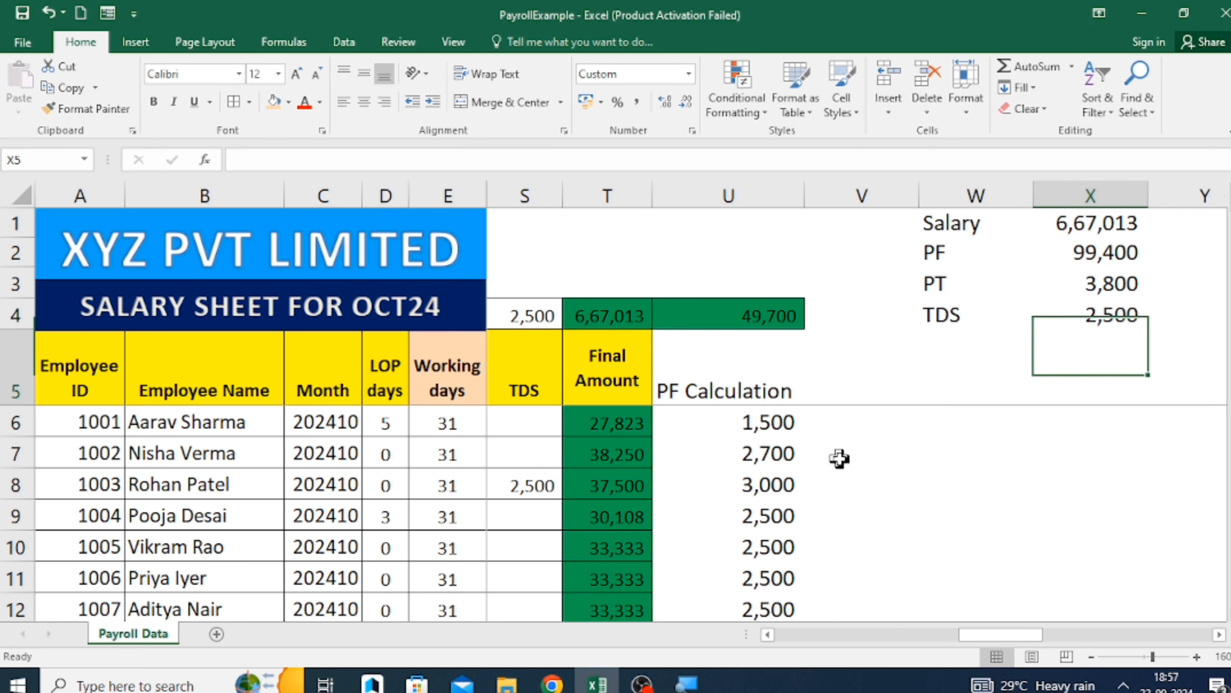
# Total the summary amounts X1:X4 in X5 with SUM and fill that cell yellow.
pyautogui.write('=SUM(')
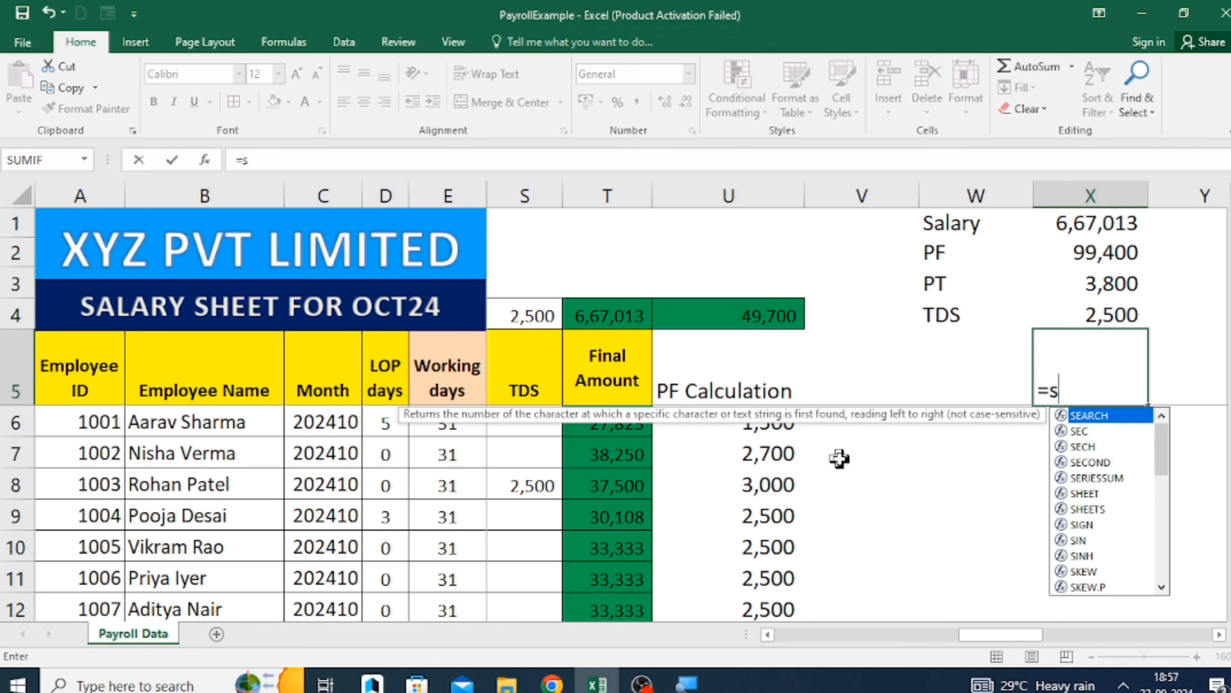
pyautogui.press('Up')
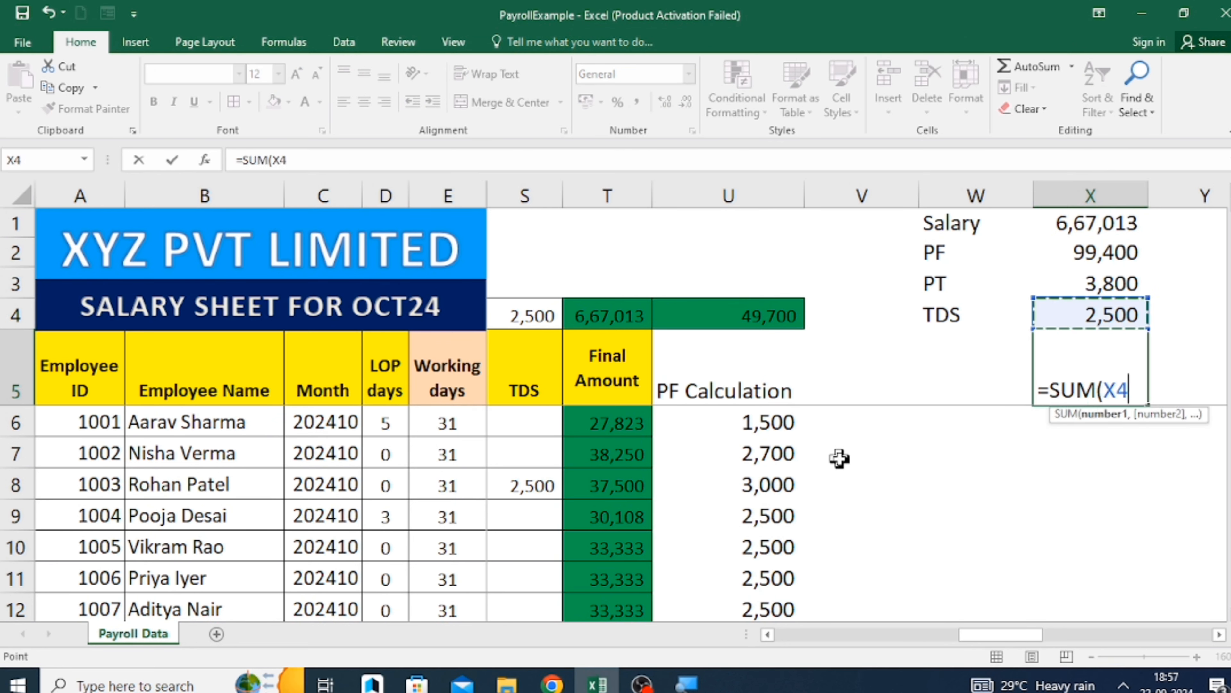
pyautogui.hotkey('shift', 'Up')
pyautogui.hotkey('shift', 'Up')
pyautogui.hotkey('shift', 'Up')
pyautogui.hotkey('ctrl', 'Return')
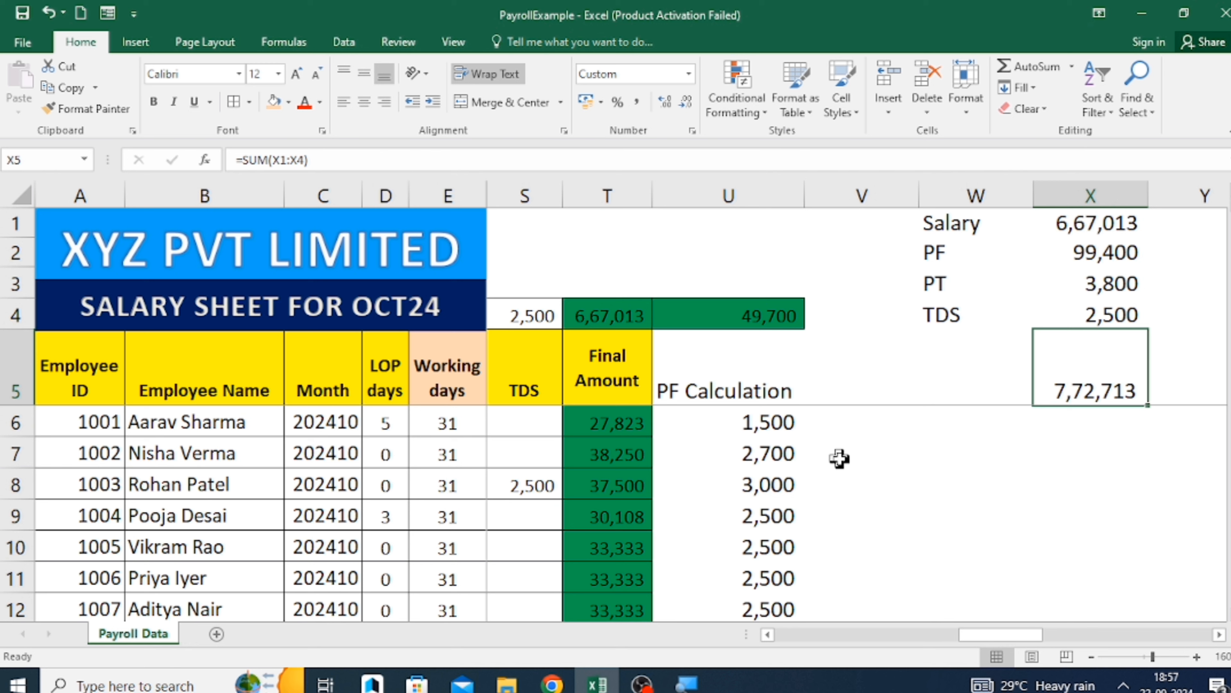
pyautogui.click(289, 102)
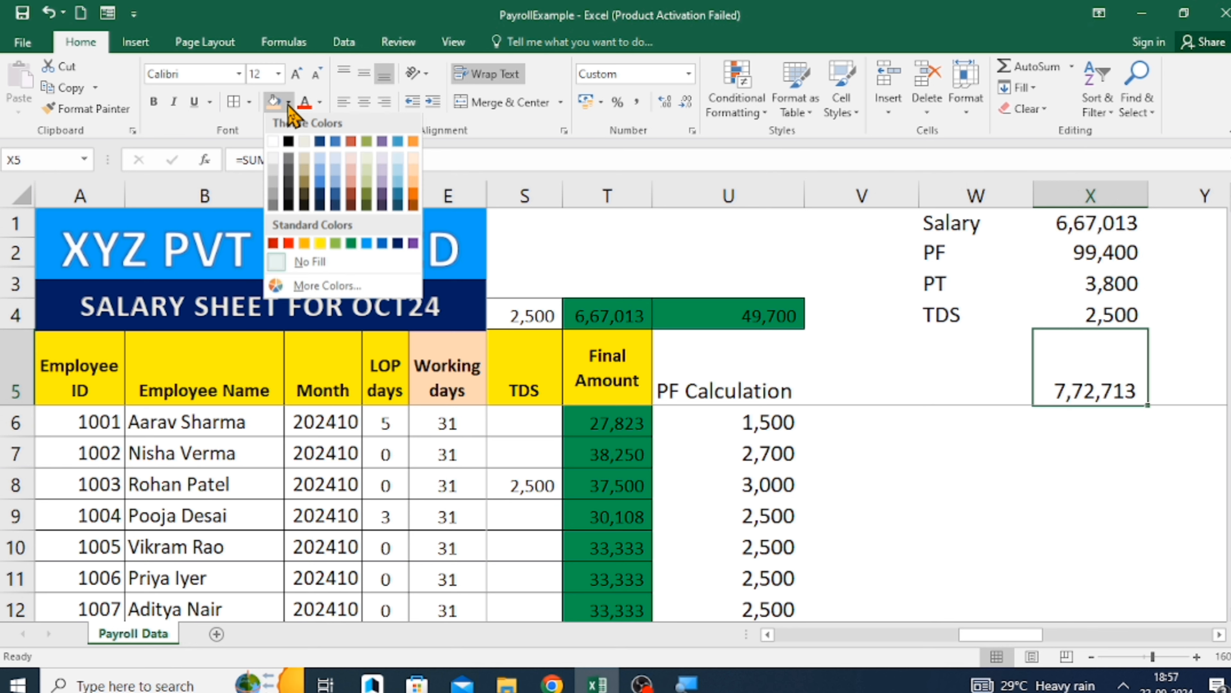
pyautogui.click(320, 253)
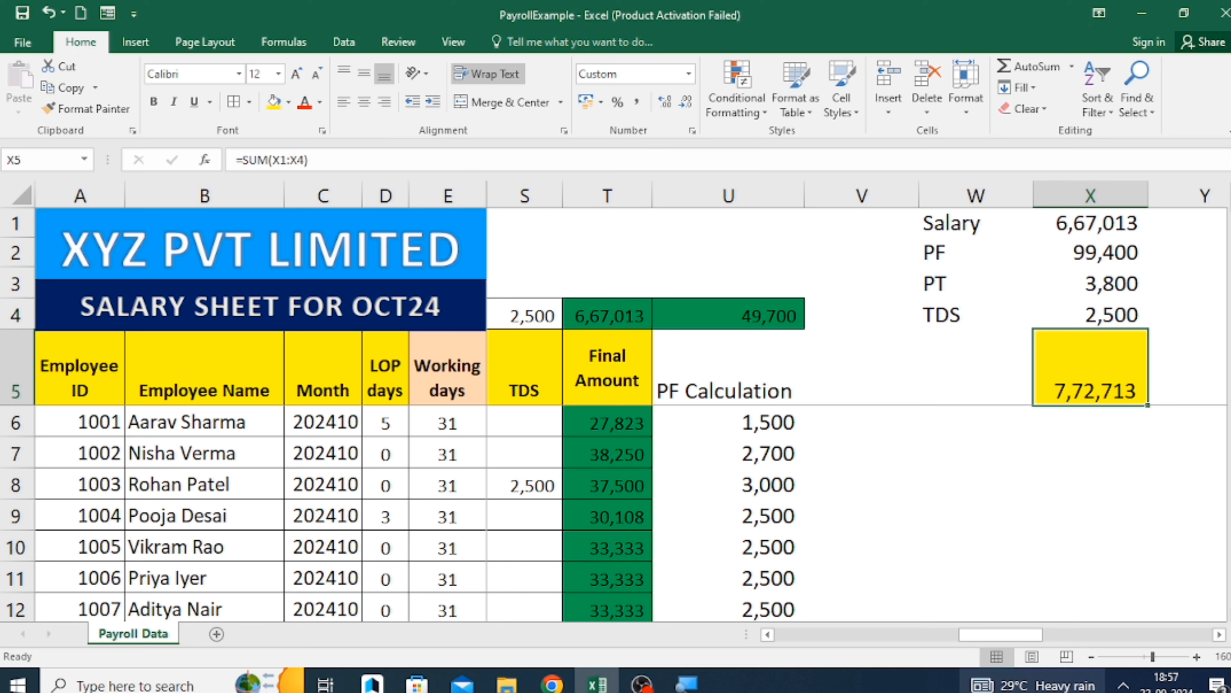
# Enter the label Gross in H3, above the Basic column total.
pyautogui.moveTo(984, 635); pyautogui.dragTo(819, 650)
pyautogui.click(778, 388)
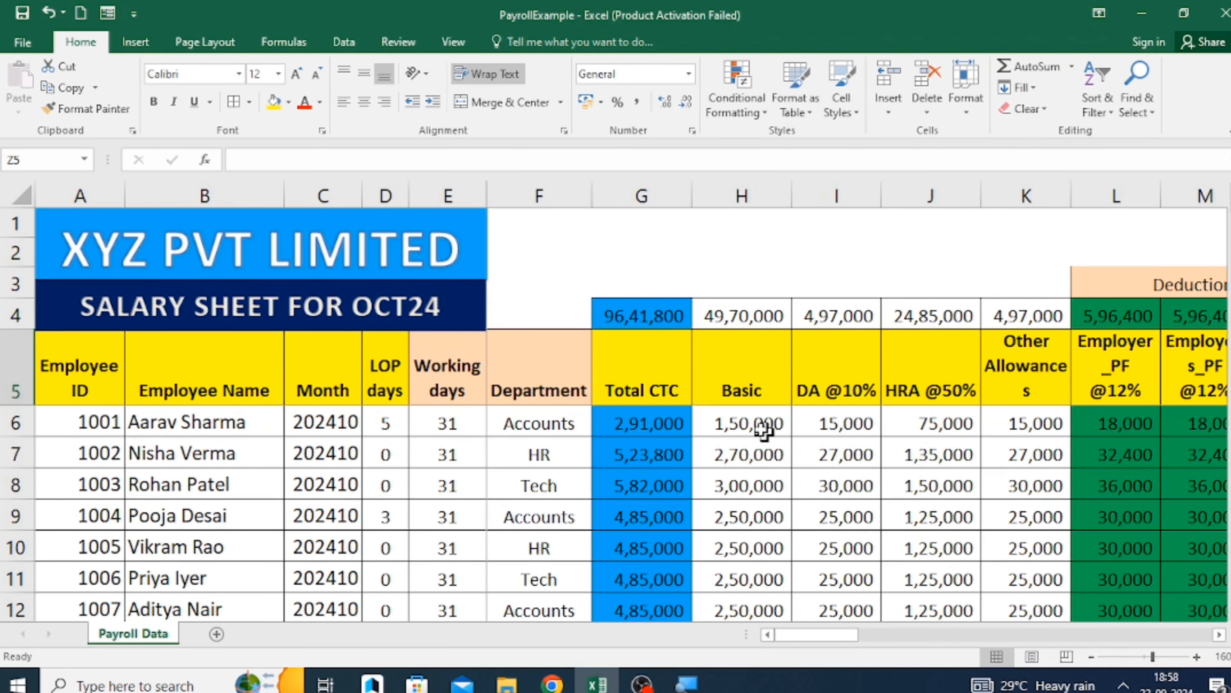
pyautogui.click(744, 386)
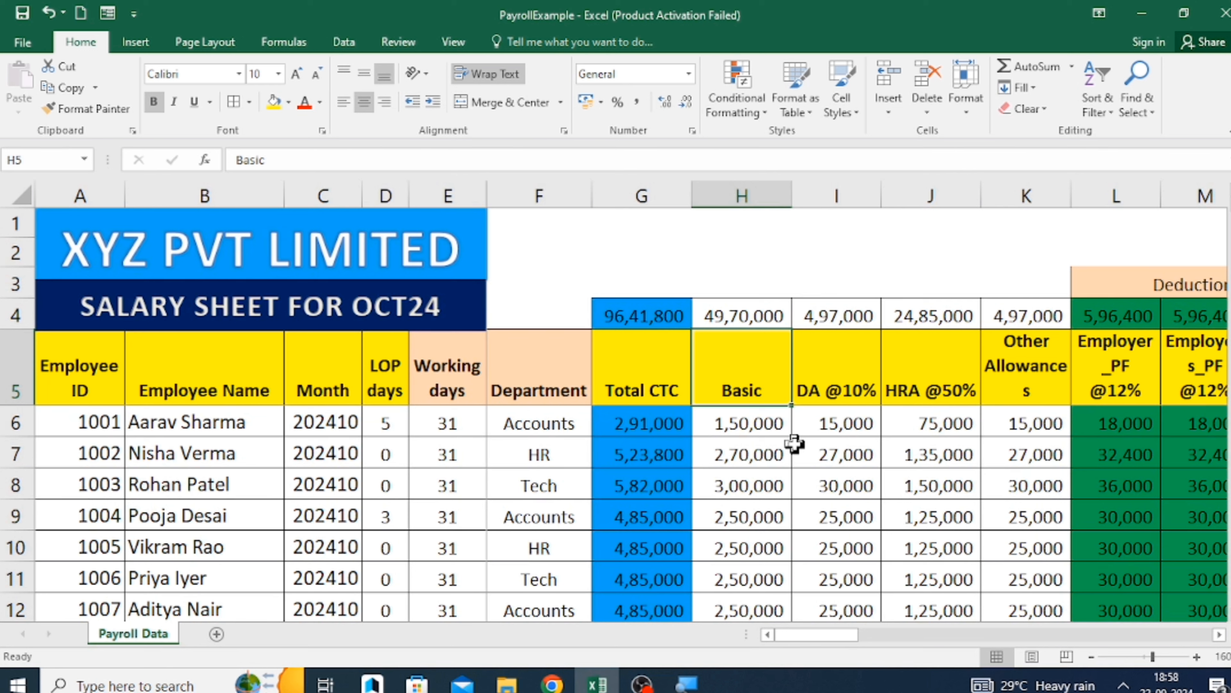
pyautogui.press('Right')
pyautogui.press('Left')
pyautogui.press('Up')
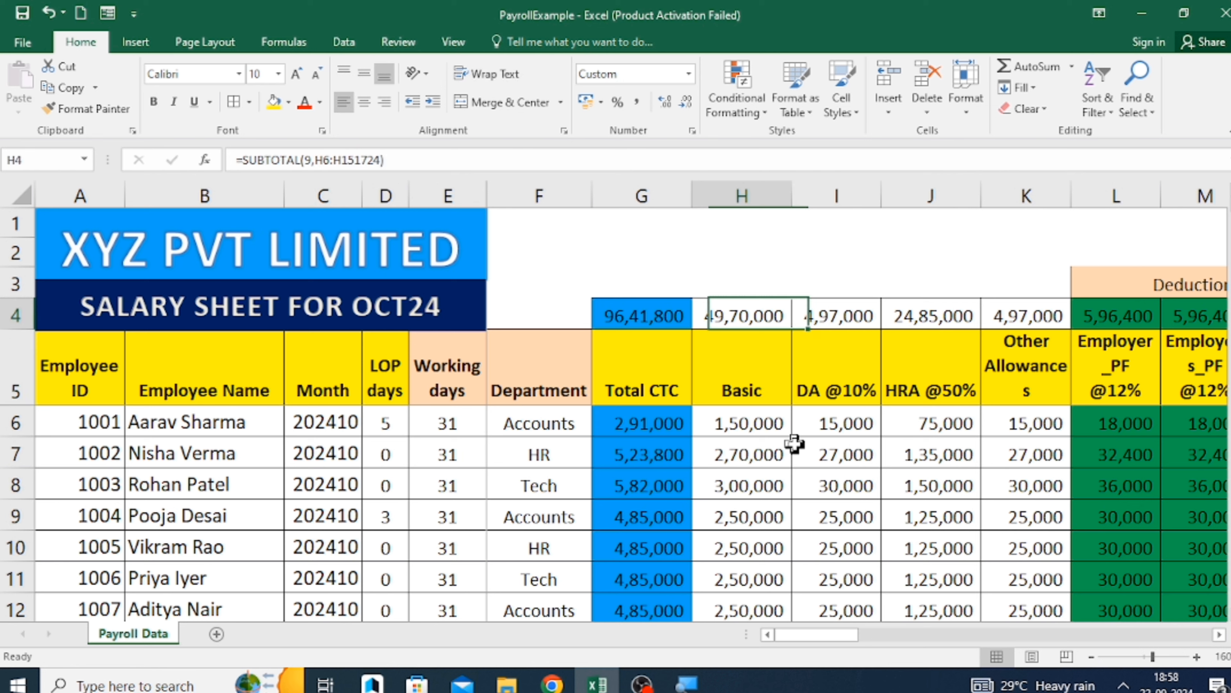
pyautogui.press('Down')
pyautogui.press('Up')
pyautogui.press('Up')
pyautogui.write('Go')
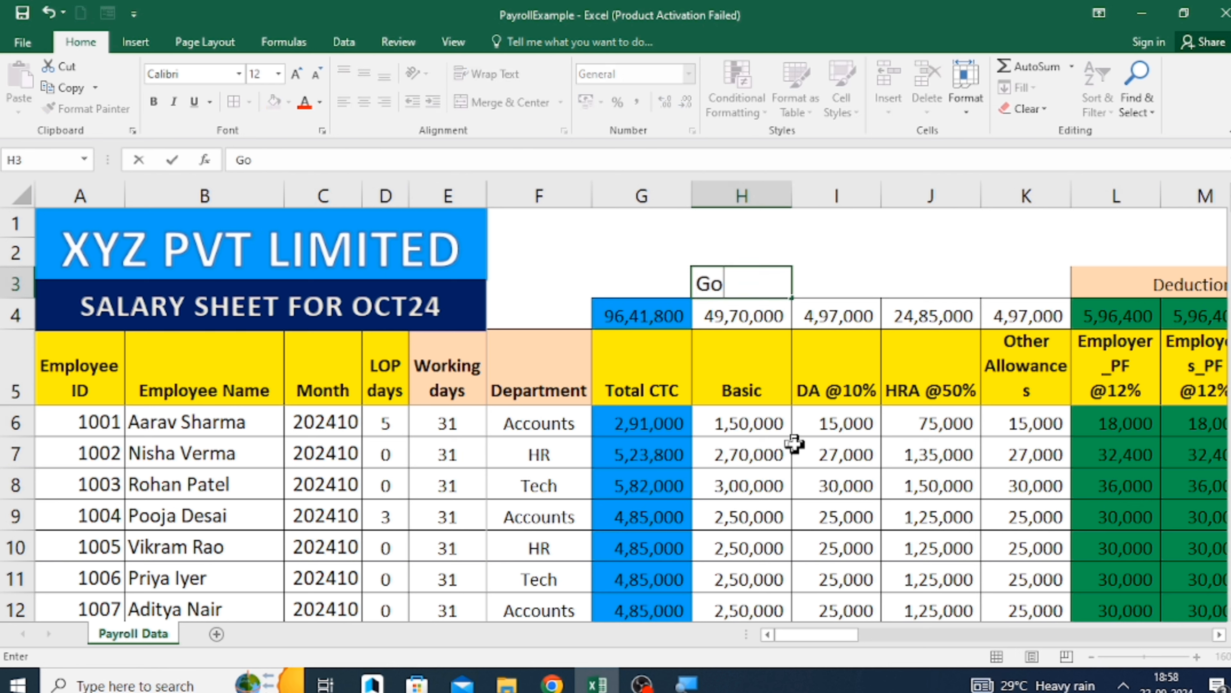
pyautogui.press('BackSpace')
pyautogui.write('ross')
pyautogui.press('Return')
# Copy the Gross label from H3 into I3, J3 and K3 above the DA, HRA and Other Allowances columns.
pyautogui.press('Up')
pyautogui.hotkey('ctrl', 'c')
pyautogui.press('Right')
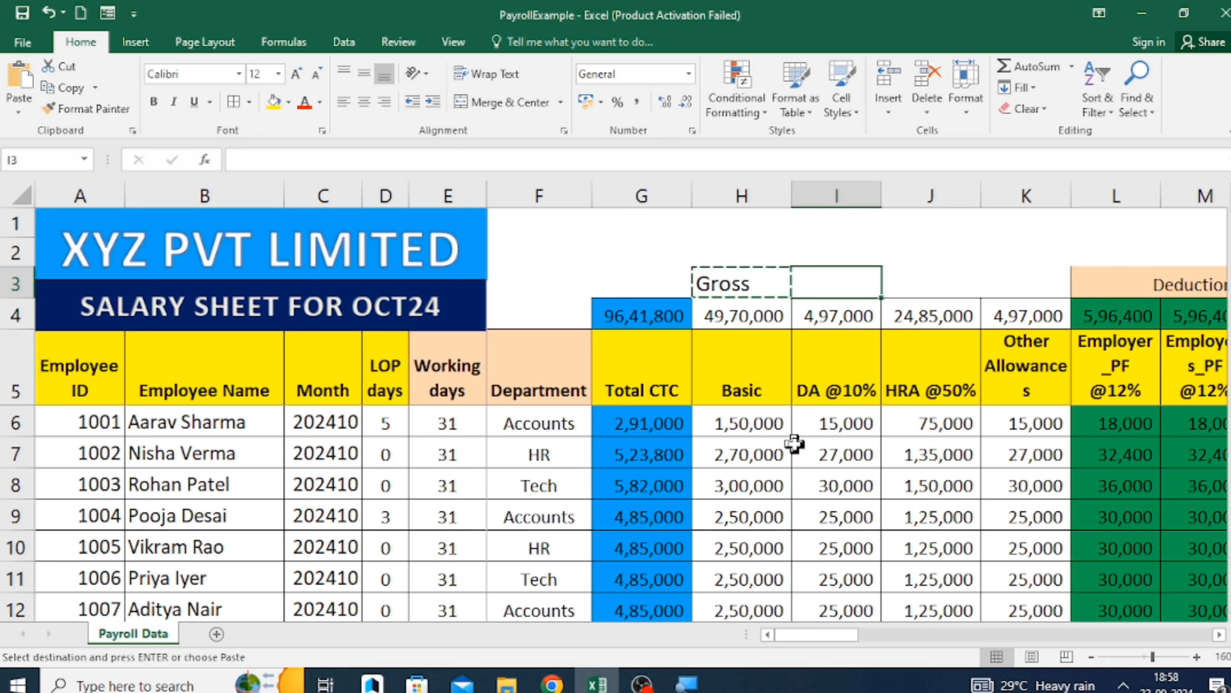
pyautogui.hotkey('ctrl', 'v')
pyautogui.press('Right')
pyautogui.hotkey('ctrl', 'v')
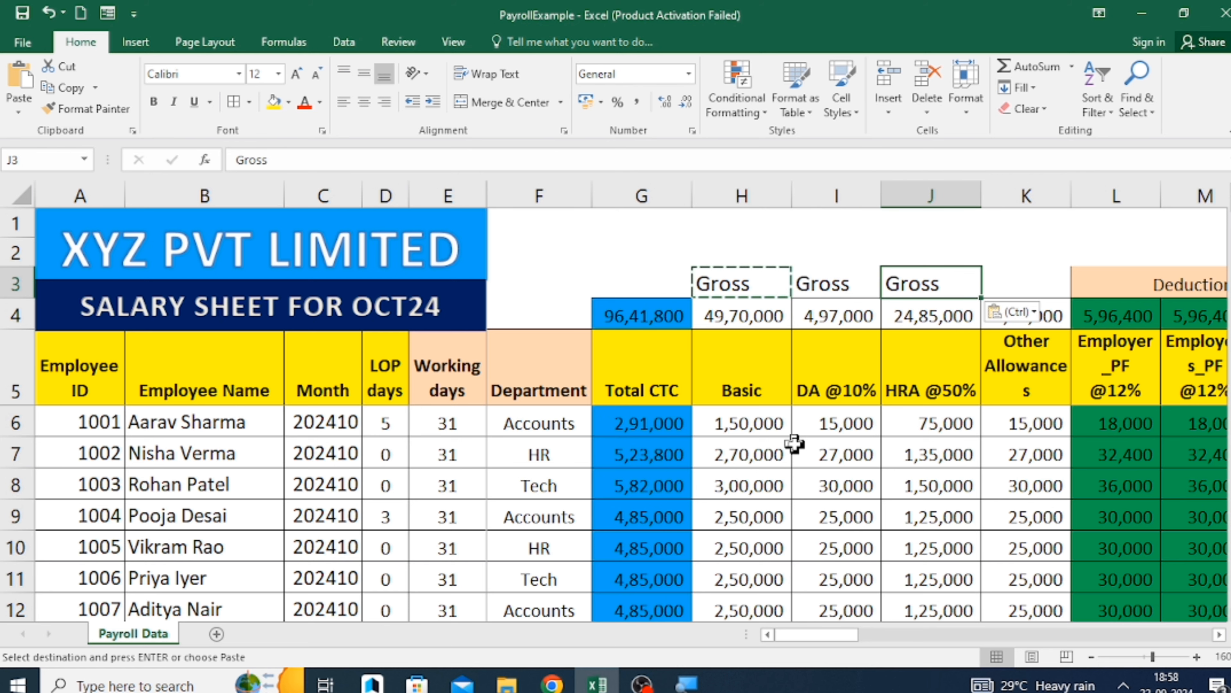
pyautogui.press('Right')
pyautogui.hotkey('ctrl', 'v')
# Paste the Gross label into L2 and N2, above the Deduction heading.
pyautogui.press('Right')
pyautogui.hscroll(3, 794, 443)
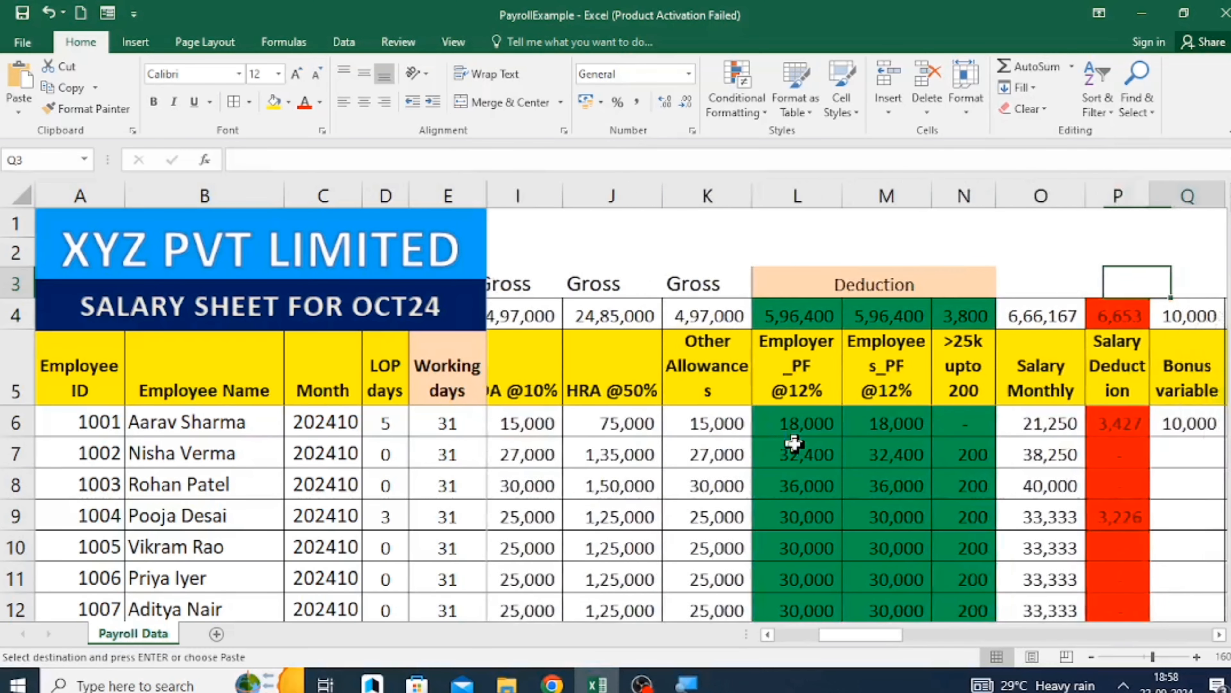
pyautogui.press('Up')
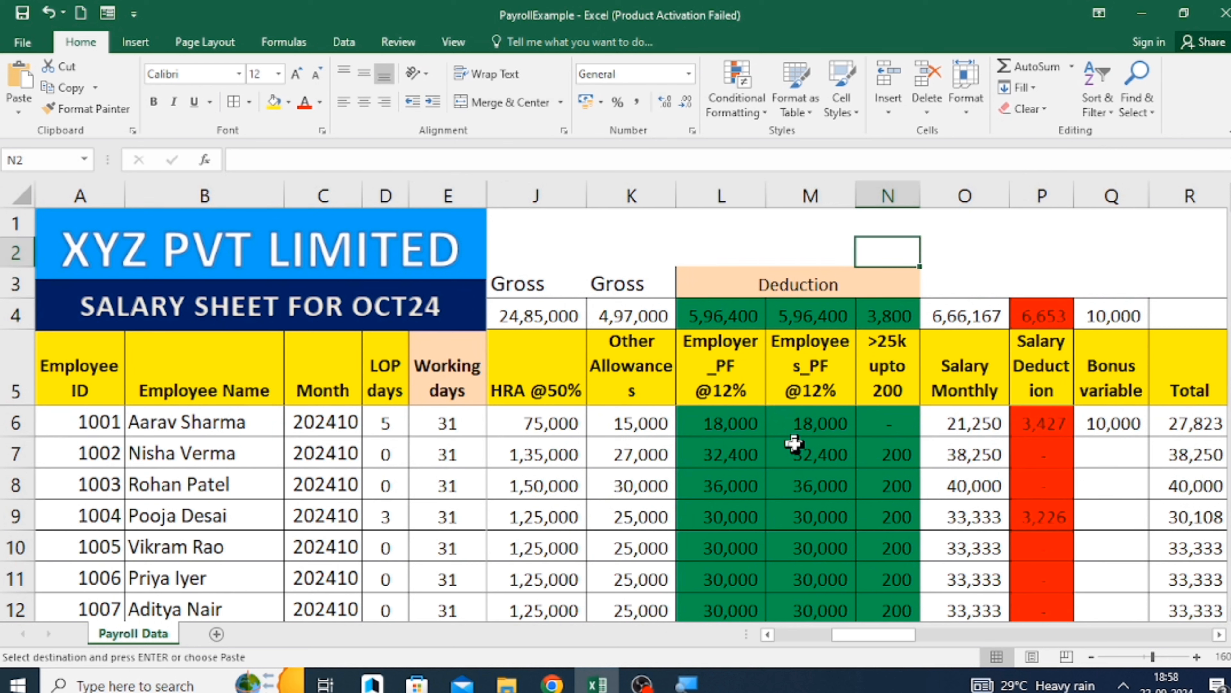
pyautogui.press('Left')
pyautogui.press('Left')
pyautogui.hotkey('ctrl', 'v')
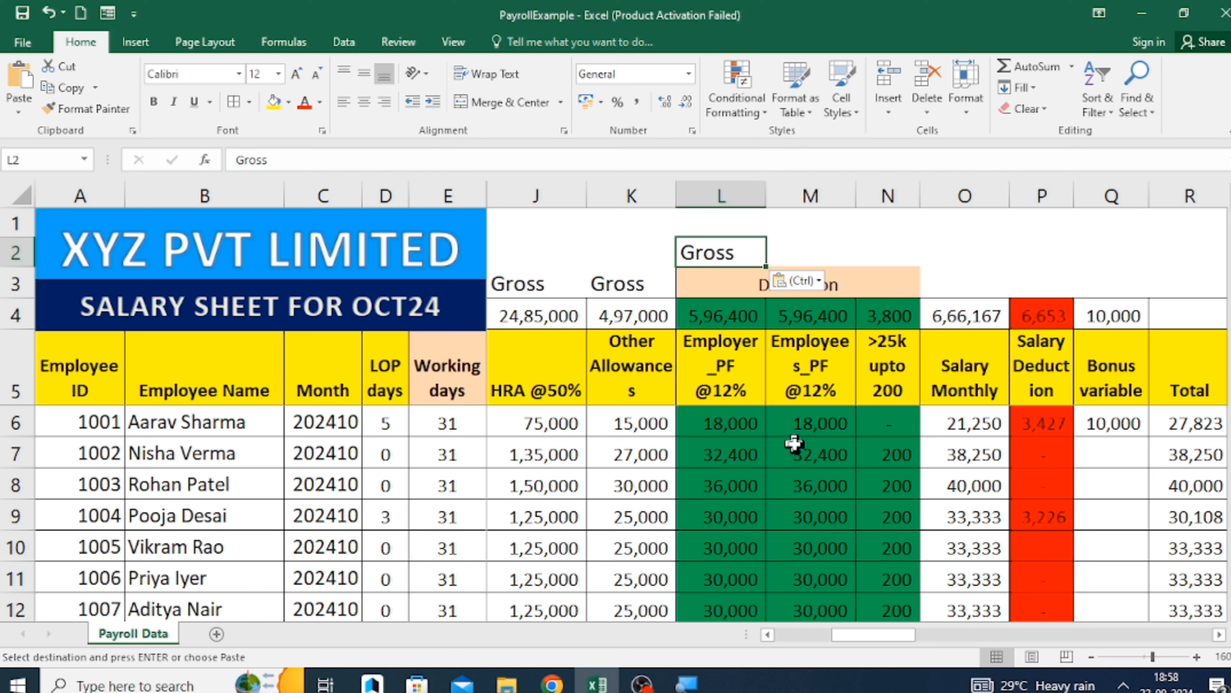
pyautogui.press('Right')
pyautogui.press('Right')
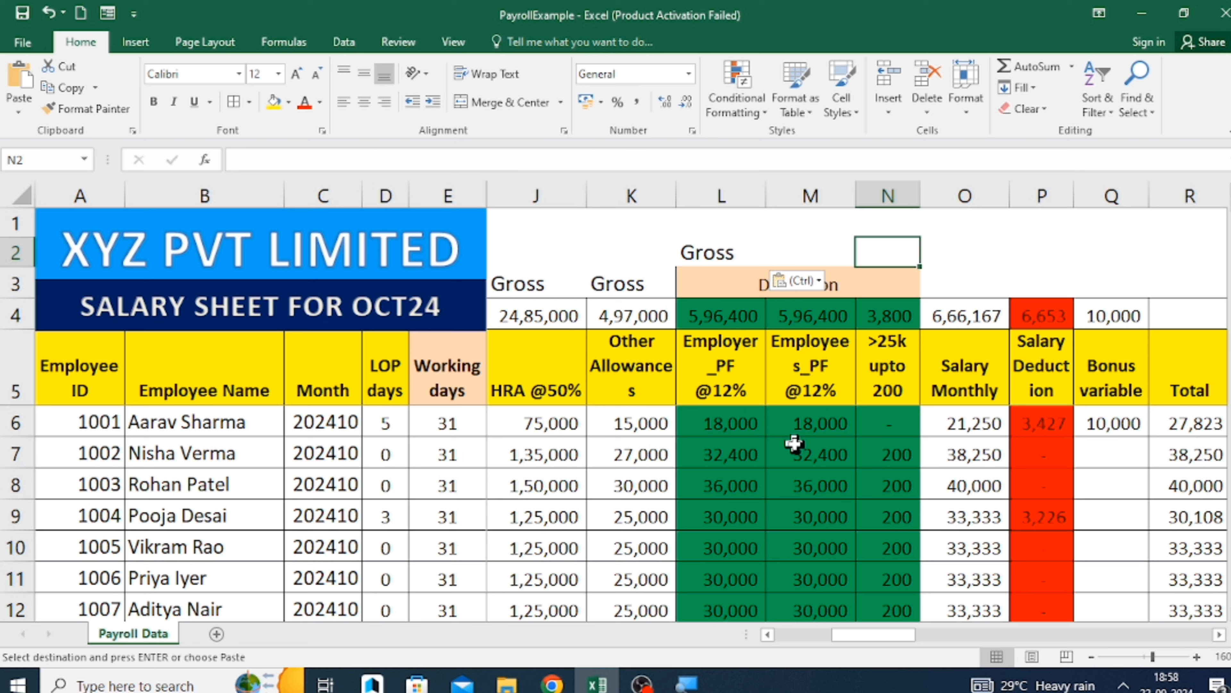
pyautogui.hotkey('ctrl', 'v')
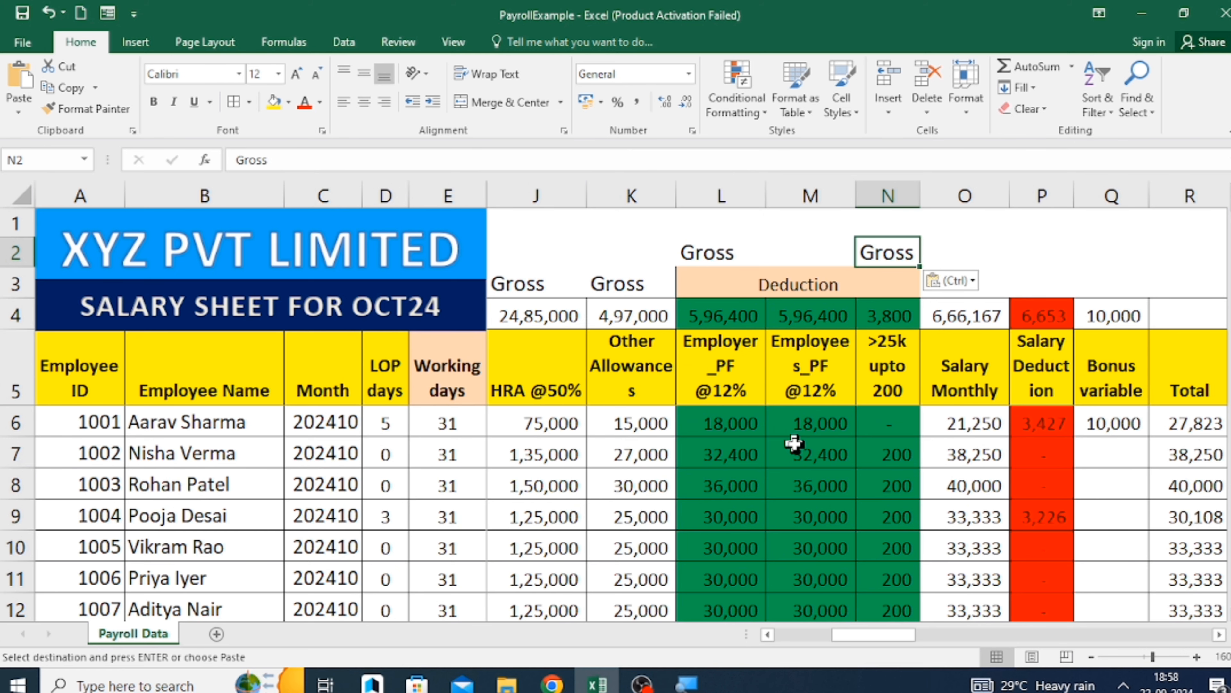
# Review the salary, deduction and total columns and the Gross labels above them across the payroll sheet.
pyautogui.press('Right')
pyautogui.press('Right')
pyautogui.press('Right')
pyautogui.press('Right')
pyautogui.press('Right')
pyautogui.press('Right')
pyautogui.press('Right')
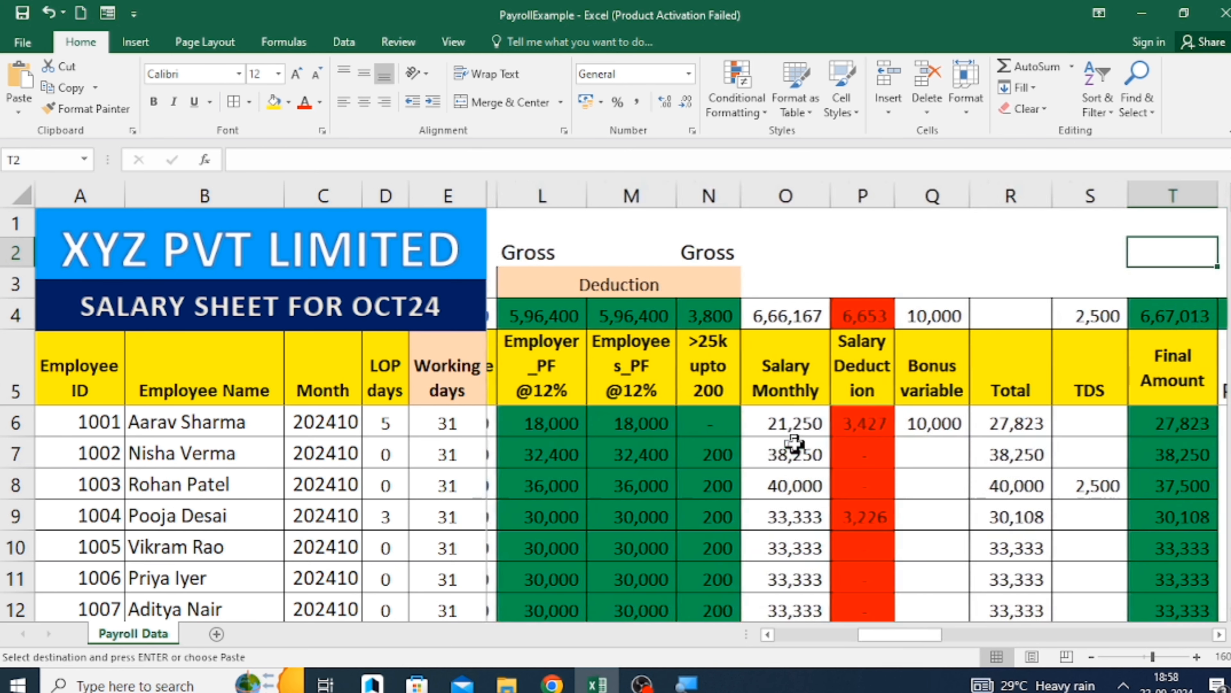
pyautogui.press('Right')
pyautogui.press('Left')
pyautogui.press('Left')
pyautogui.press('Left')
pyautogui.press('Left')
pyautogui.press('Left')
pyautogui.press('Left')
pyautogui.press('Left')
pyautogui.press('Left')
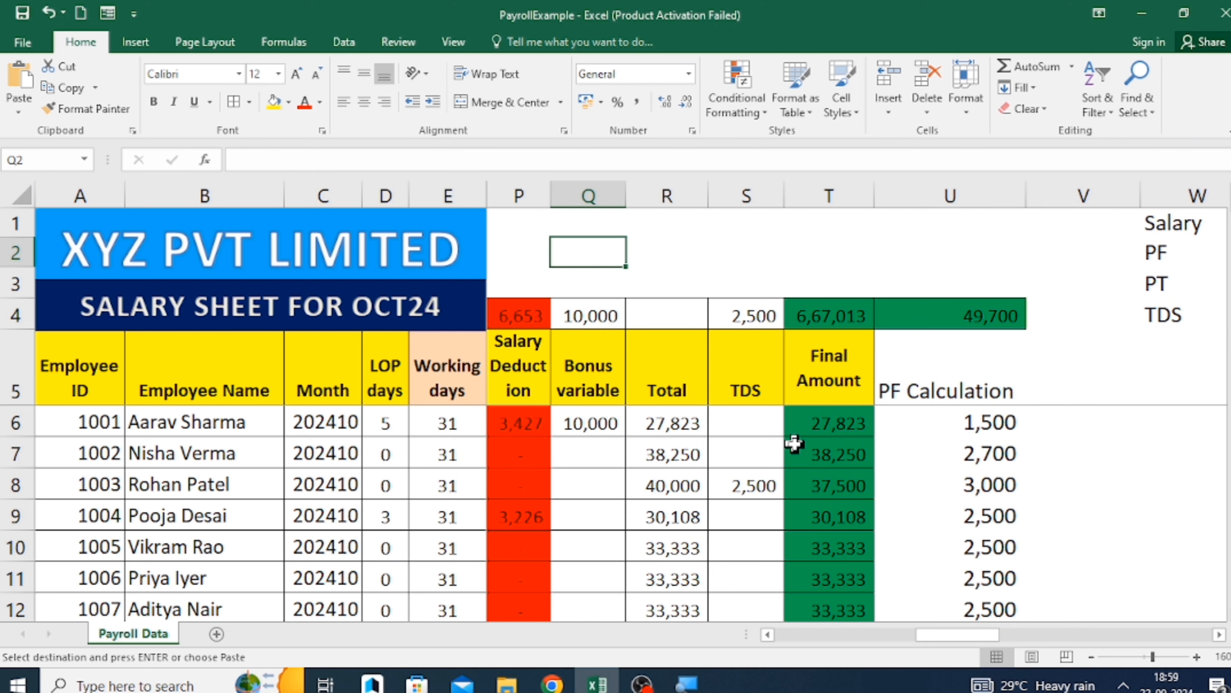
pyautogui.press('Home')
pyautogui.press('Right')
pyautogui.press('Right')
pyautogui.press('Right')
pyautogui.press('Right')
pyautogui.press('Right')
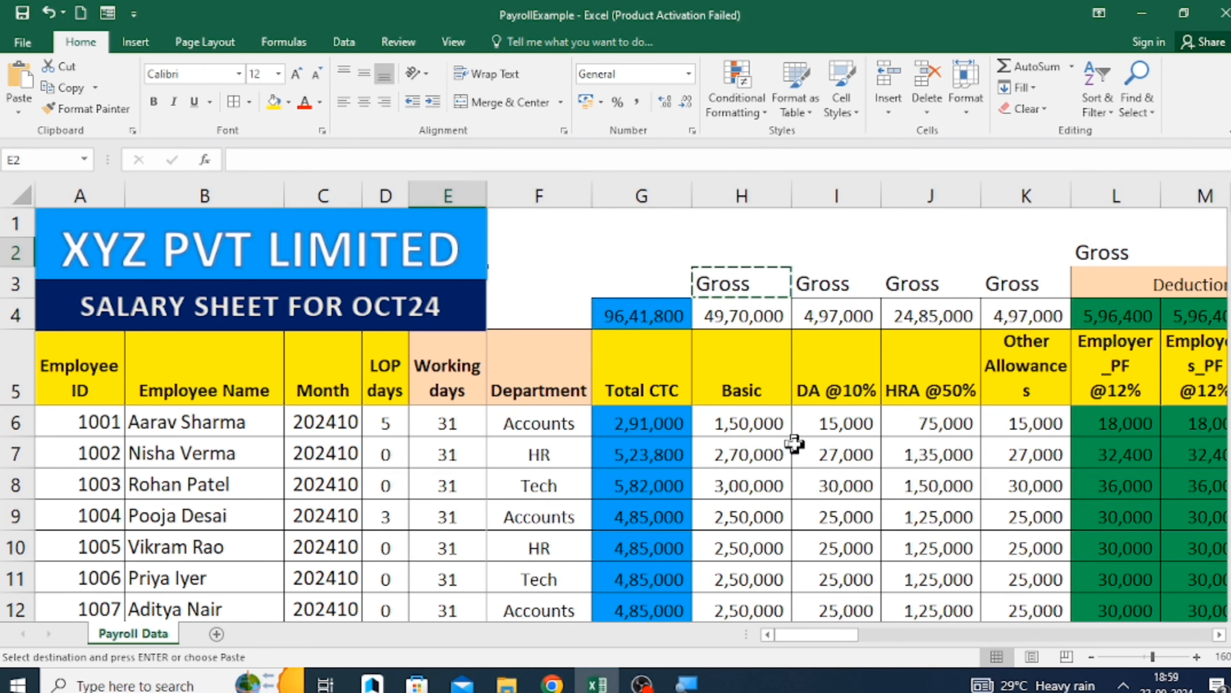
pyautogui.press('Right')
pyautogui.press('Right')
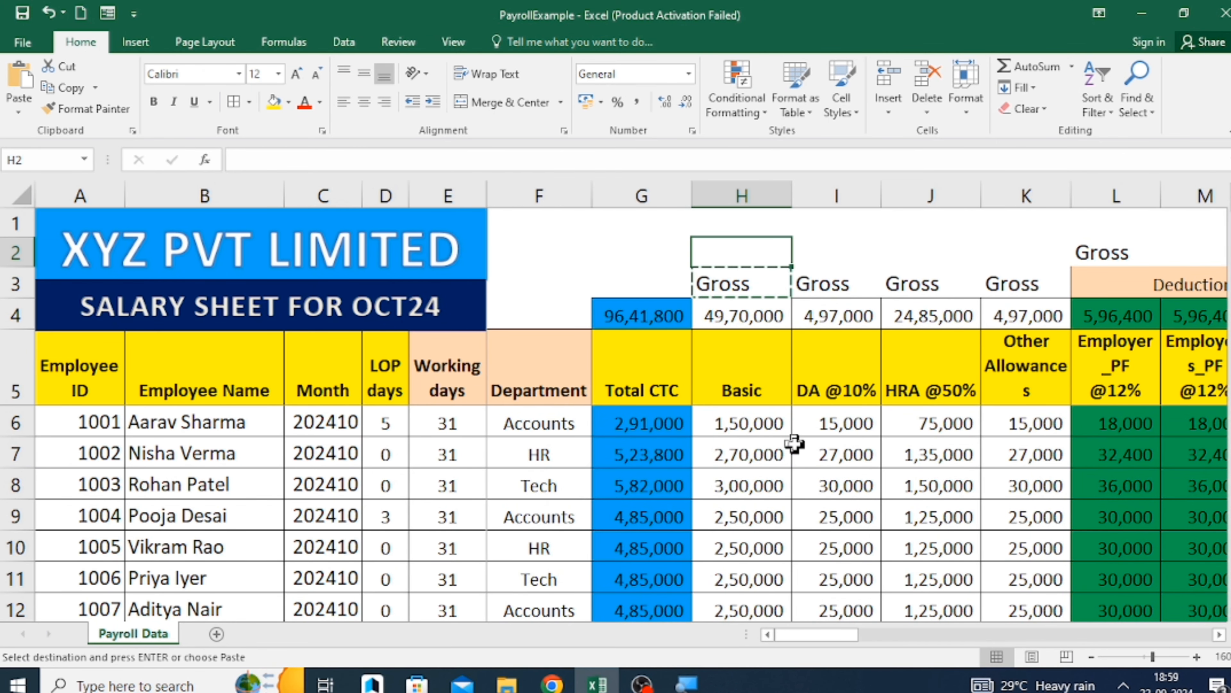
pyautogui.press('Left')
pyautogui.press('Down')
pyautogui.press('Right')
pyautogui.press('Up')
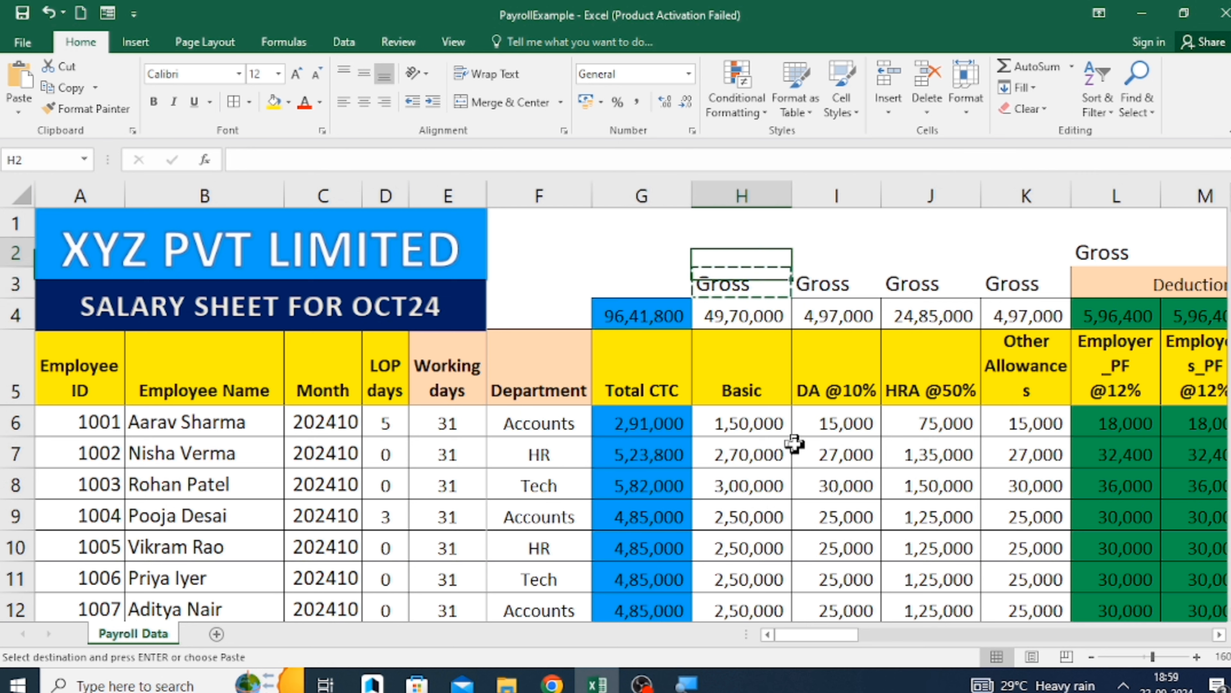
pyautogui.write('=')
pyautogui.press('Down')
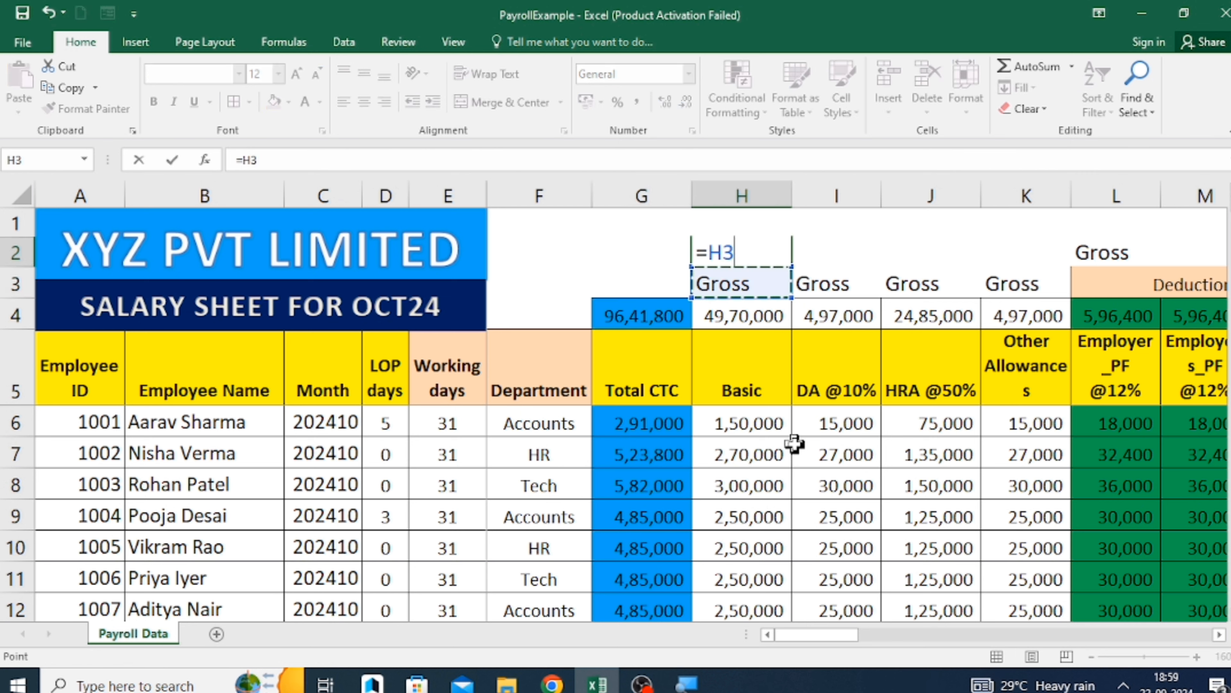
pyautogui.press('BackSpace')
pyautogui.press('BackSpace')
pyautogui.write('SUM(')
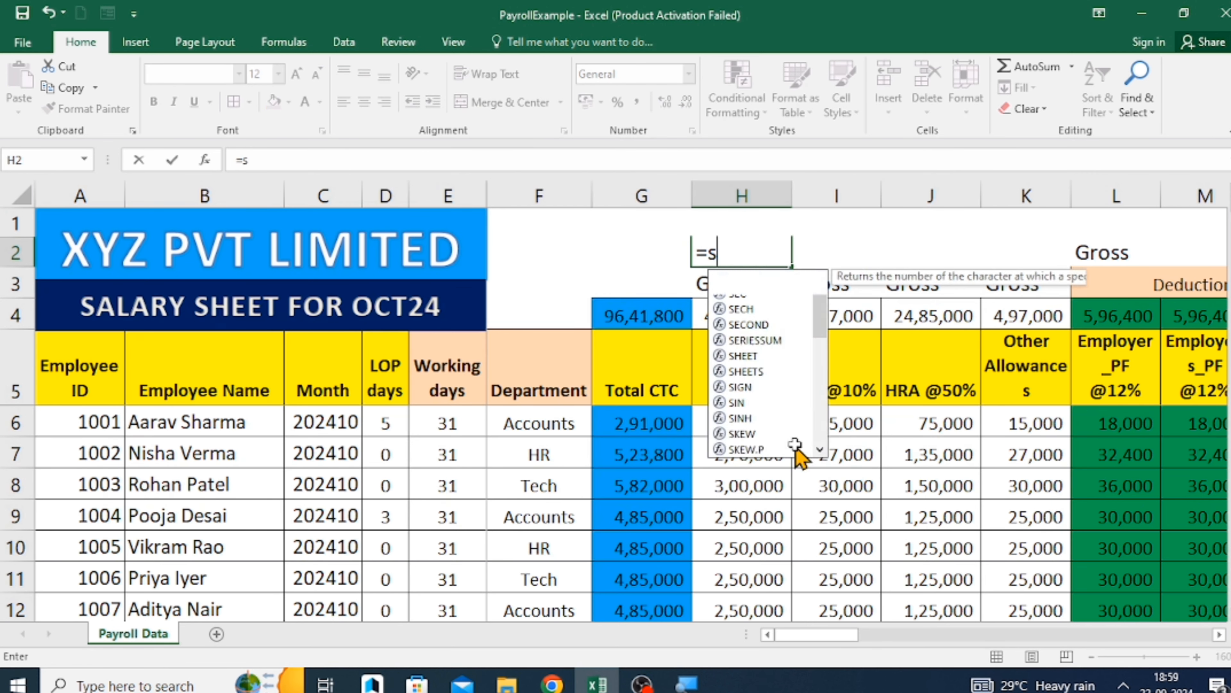
pyautogui.press('Down')
pyautogui.press('Down')
pyautogui.press('F8')
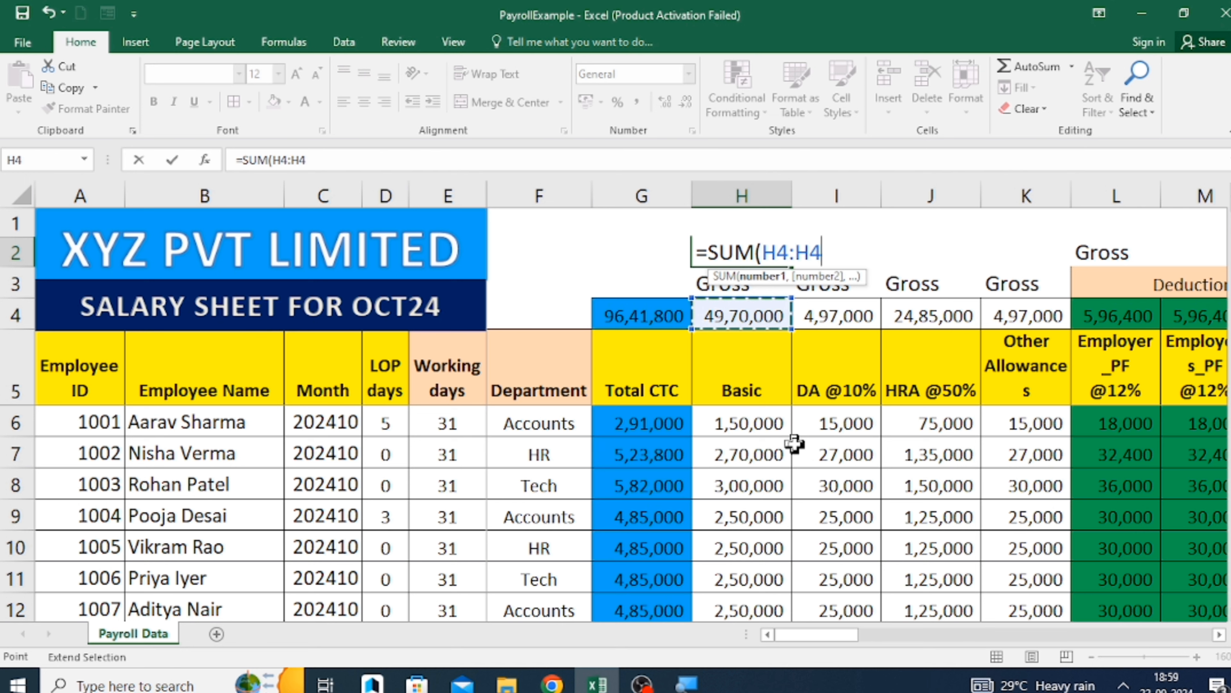
pyautogui.press('BackSpace')
pyautogui.press('Down')
pyautogui.press('Down')
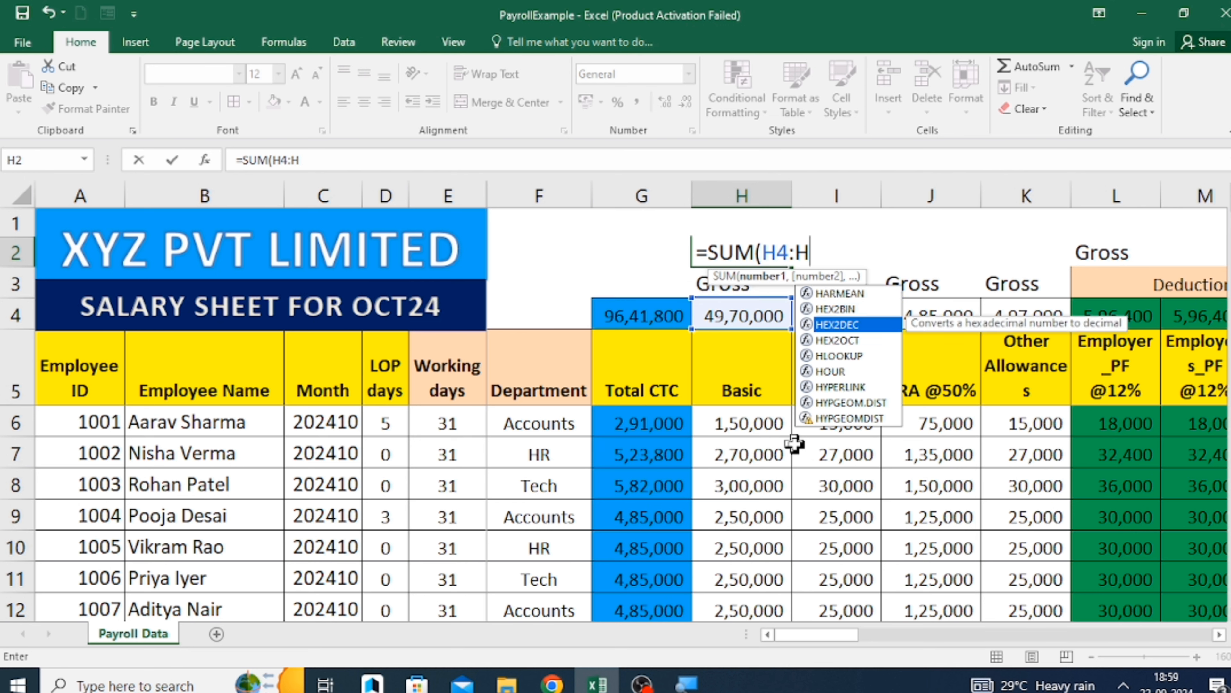
pyautogui.press('BackSpace')
pyautogui.press('BackSpace')
pyautogui.press('BackSpace')
pyautogui.press('BackSpace')
pyautogui.press('BackSpace')
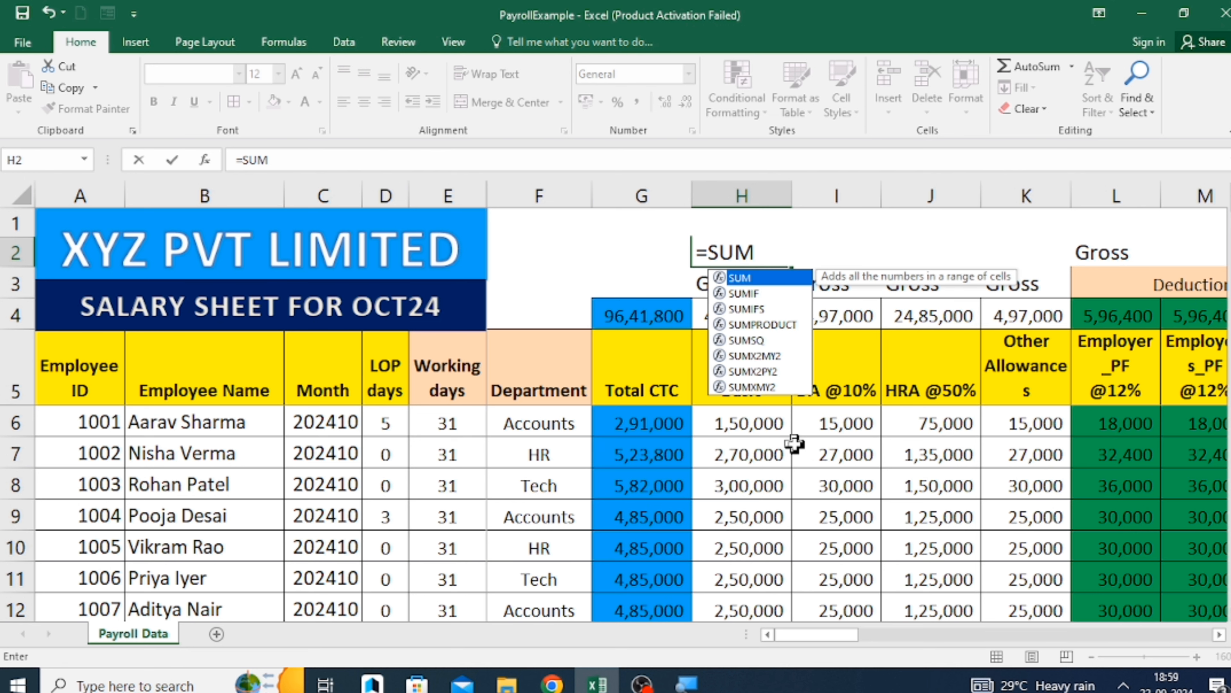
pyautogui.write('(')
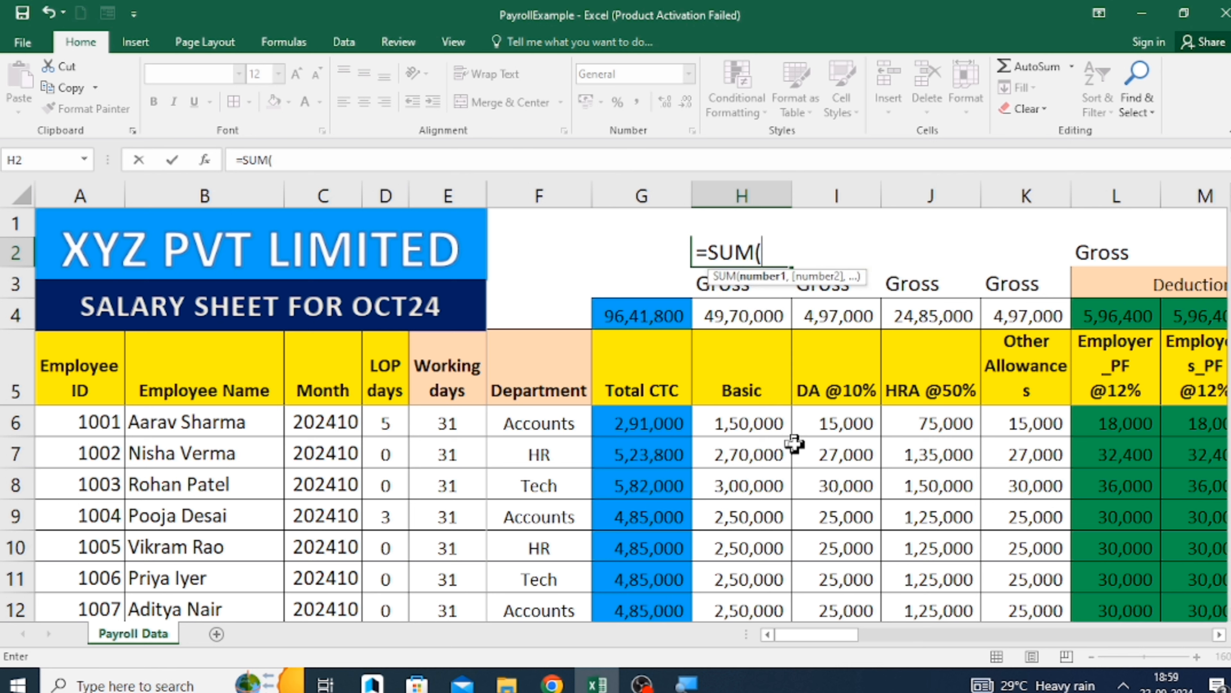
pyautogui.press('BackSpace')
pyautogui.press('BackSpace')
pyautogui.press('BackSpace')
pyautogui.press('BackSpace')
pyautogui.press('BackSpace')
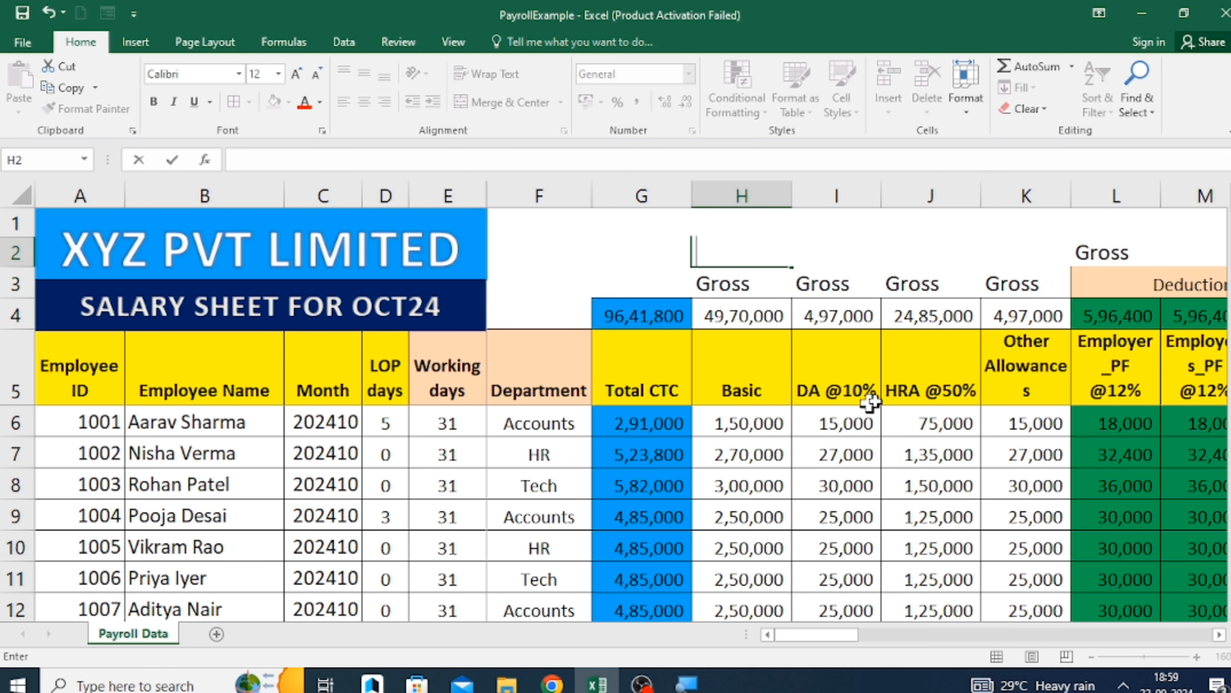
# Insert a new column between Final Amount and PF Calculation and enter the header Gross Salary in U5.
pyautogui.click(1039, 354)
pyautogui.press('Right')
pyautogui.press('Right')
pyautogui.press('Right')
pyautogui.press('Right')
pyautogui.press('Right')
pyautogui.press('Right')
pyautogui.press('Right')
pyautogui.press('Right')
pyautogui.press('Right')
pyautogui.press('Right')
pyautogui.press('Right')
pyautogui.press('Right')
pyautogui.press('Right')
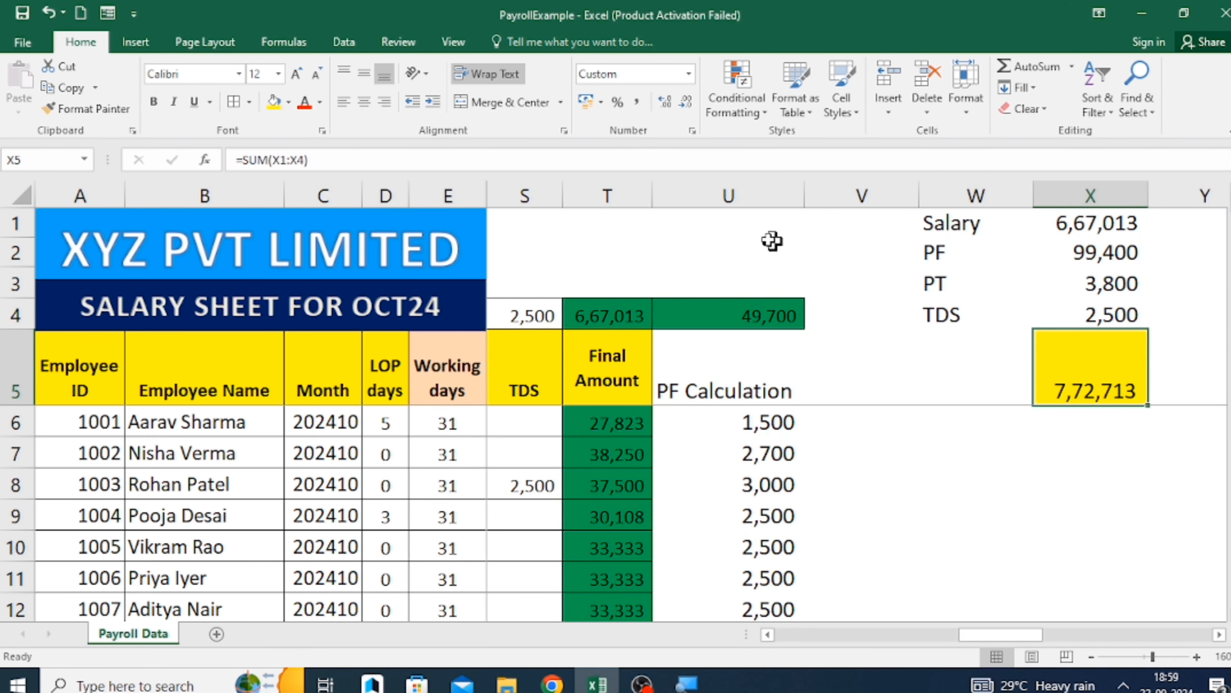
pyautogui.click(757, 191)
pyautogui.hotkey('ctrl', 'shift', '+')
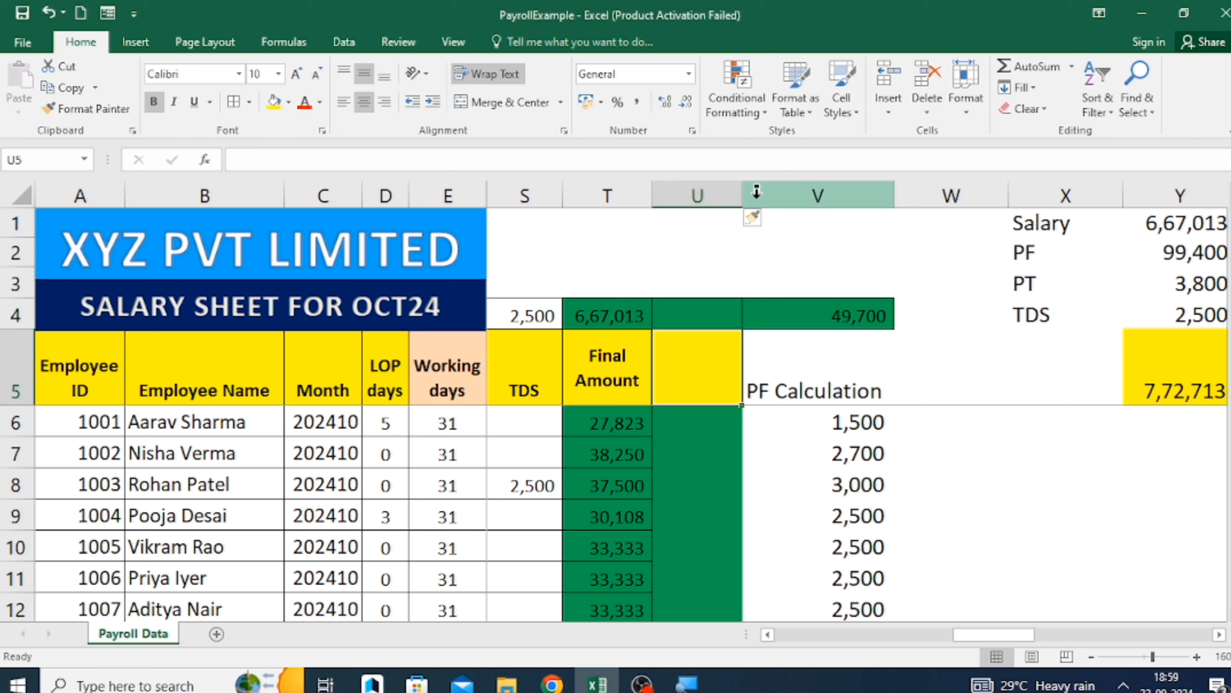
pyautogui.write('Gross Sa')
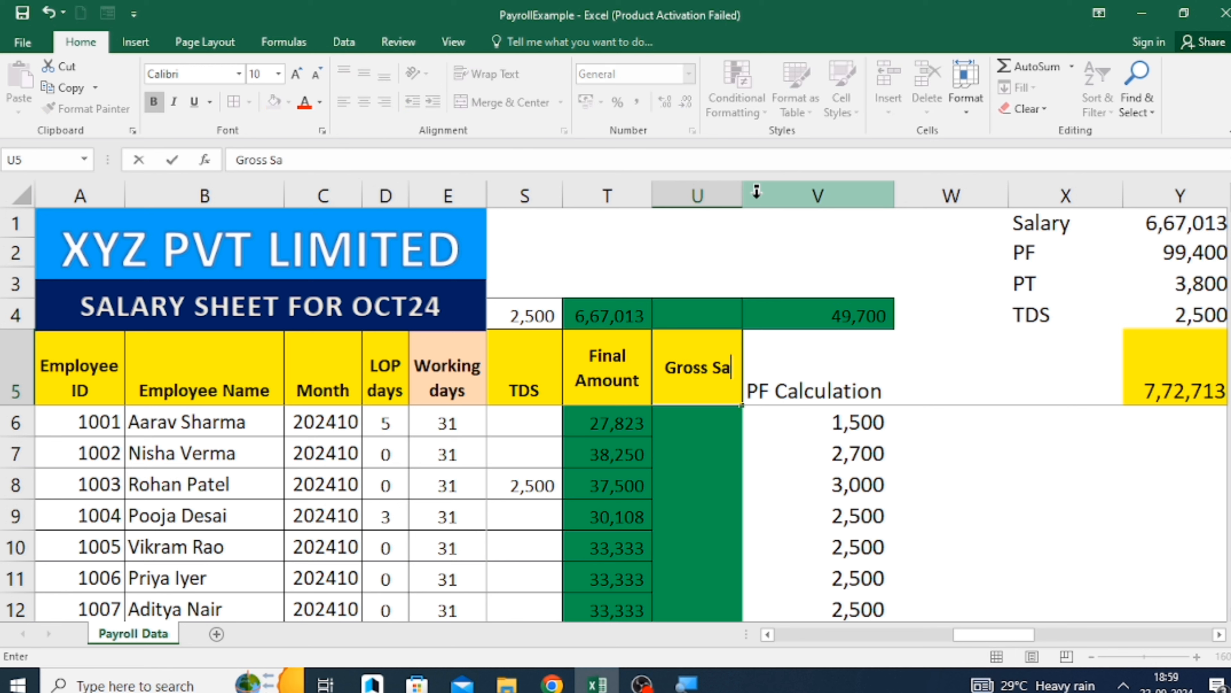
pyautogui.write('lary')
pyautogui.press('Return')
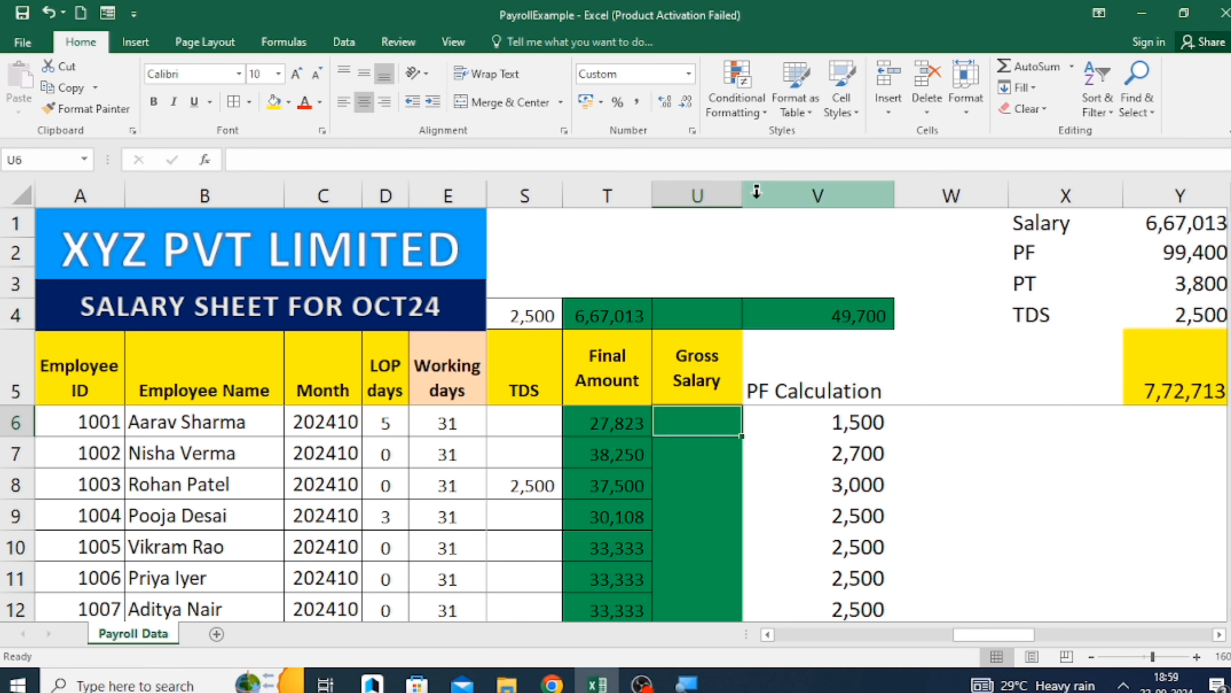
# Enter =SUM(H6,I6,J6,K6,M6,N6) in U6 to calculate the first employee's gross salary.
pyautogui.write('=SUM(')
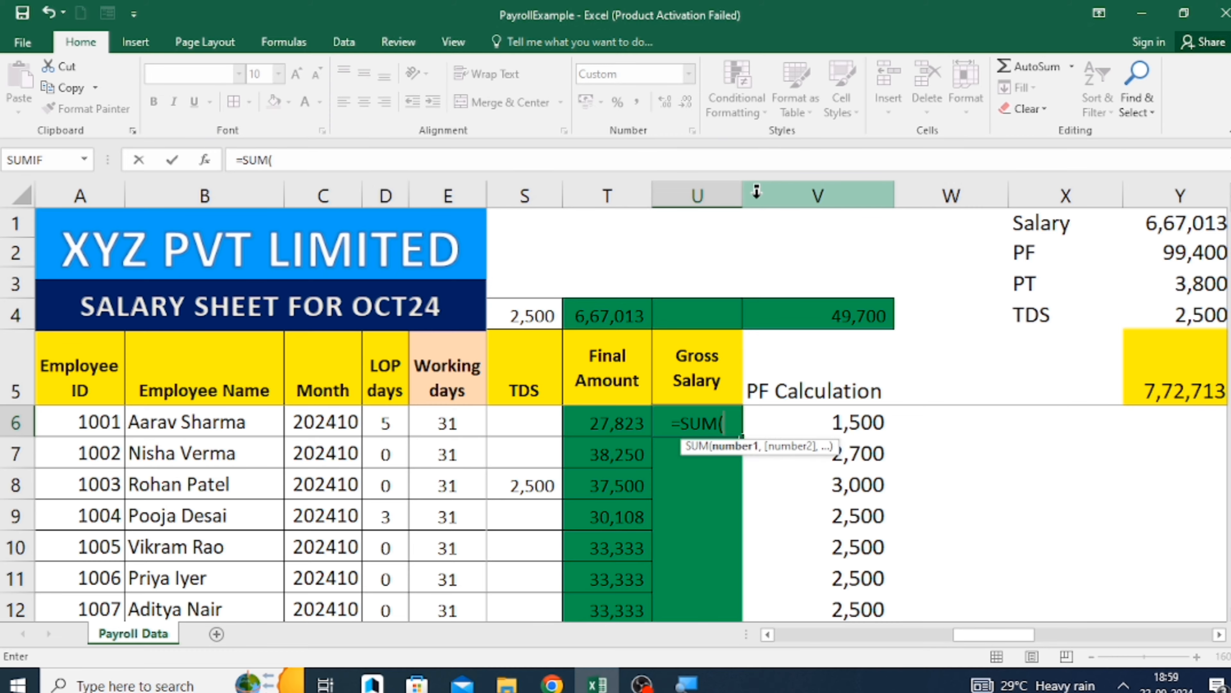
pyautogui.press('Left')
pyautogui.press('Left')
pyautogui.press('Left')
pyautogui.press('Left')
pyautogui.press('Left')
pyautogui.press('Left')
pyautogui.press('Left')
pyautogui.press('Left')
pyautogui.press('Left')
pyautogui.press('Left')
pyautogui.press('Left')
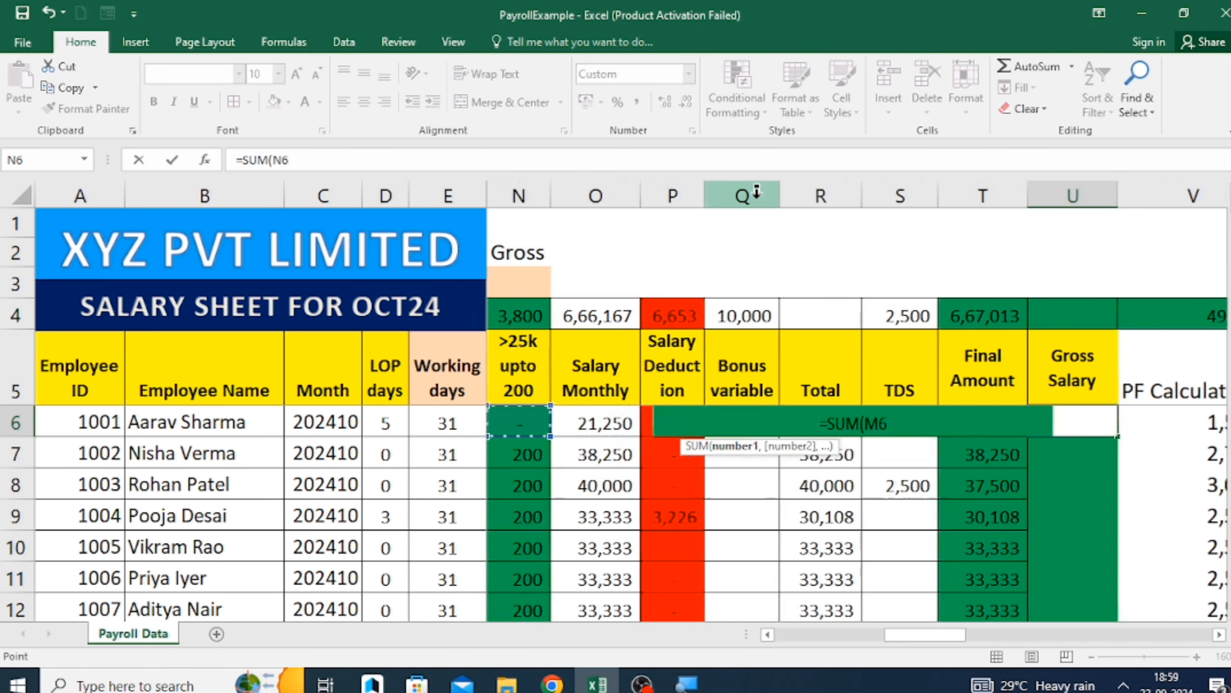
pyautogui.press('Left')
pyautogui.press('Left')
pyautogui.press('Left')
pyautogui.press('Left')
pyautogui.press('Right')
pyautogui.press('Right')
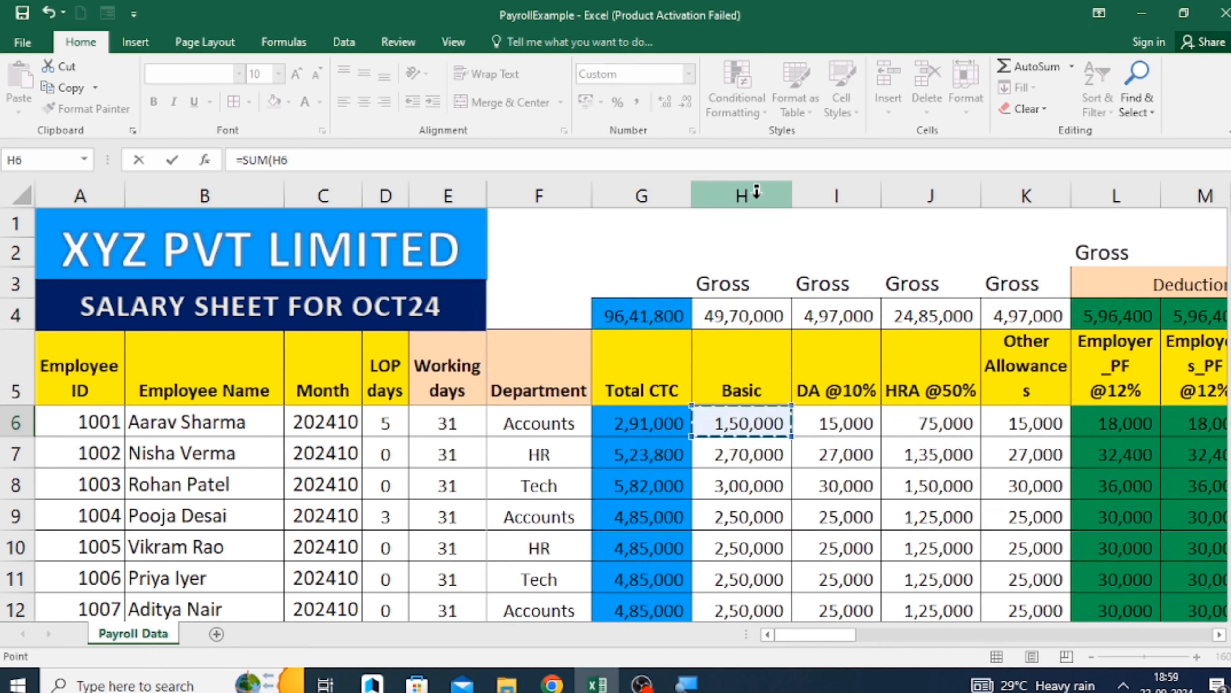
pyautogui.write(',')
pyautogui.press('Left')
pyautogui.press('Left')
pyautogui.press('Left')
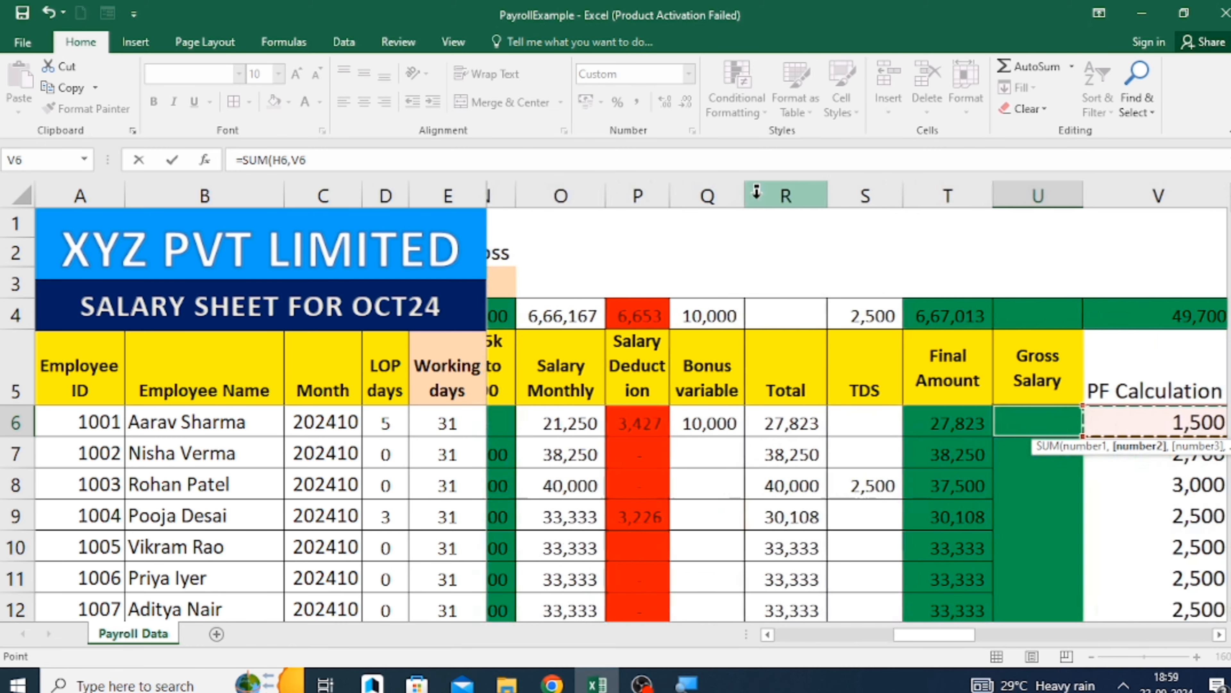
pyautogui.press('Left')
pyautogui.press('Left')
pyautogui.press('Left')
pyautogui.press('Left')
pyautogui.press('Left')
pyautogui.press('Left')
pyautogui.press('Left')
pyautogui.press('Left')
pyautogui.press('Left')
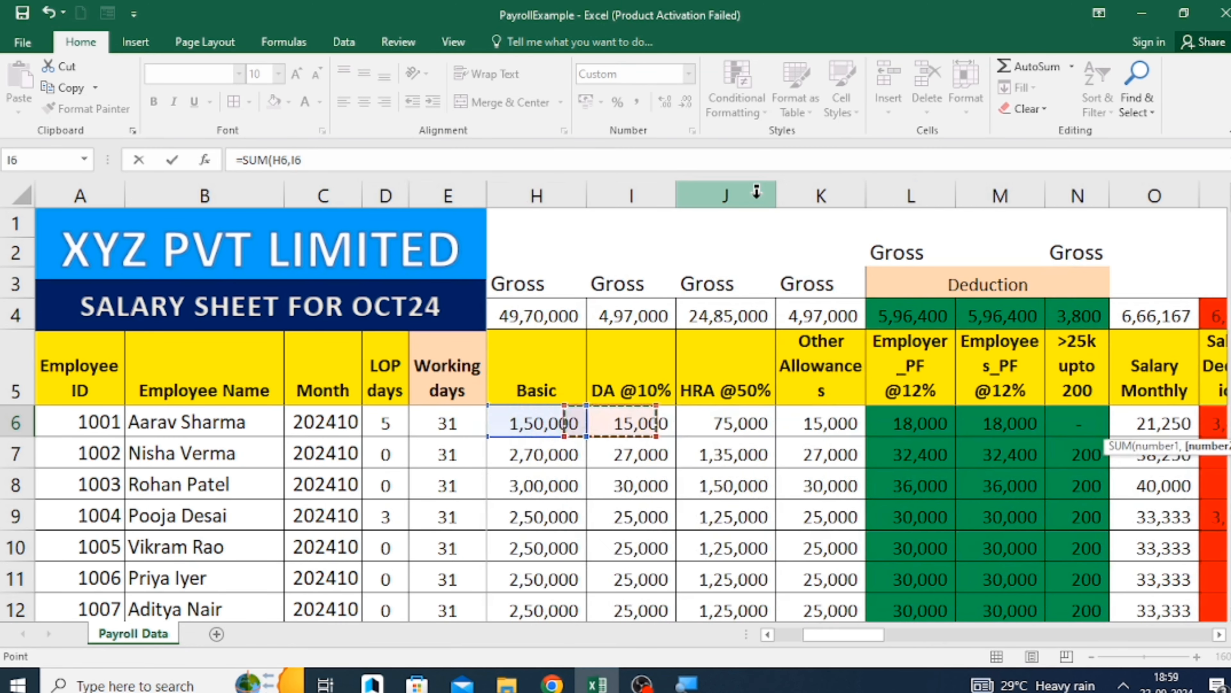
pyautogui.write(',')
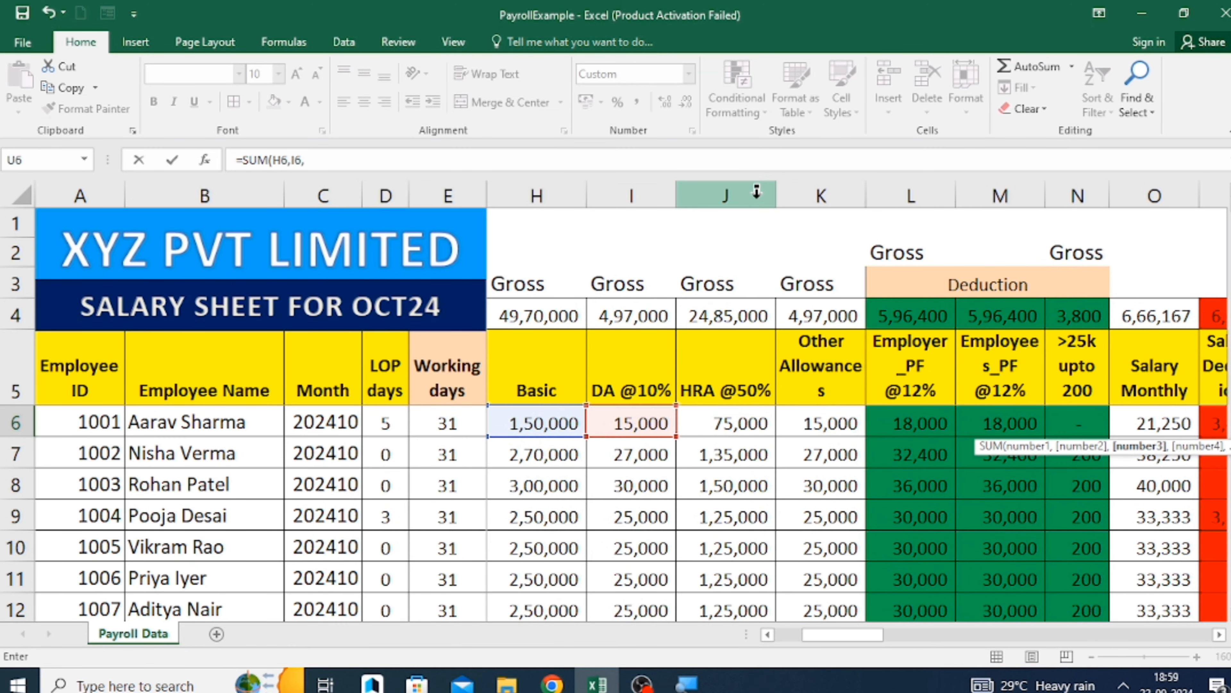
pyautogui.click(729, 416)
pyautogui.write(',')
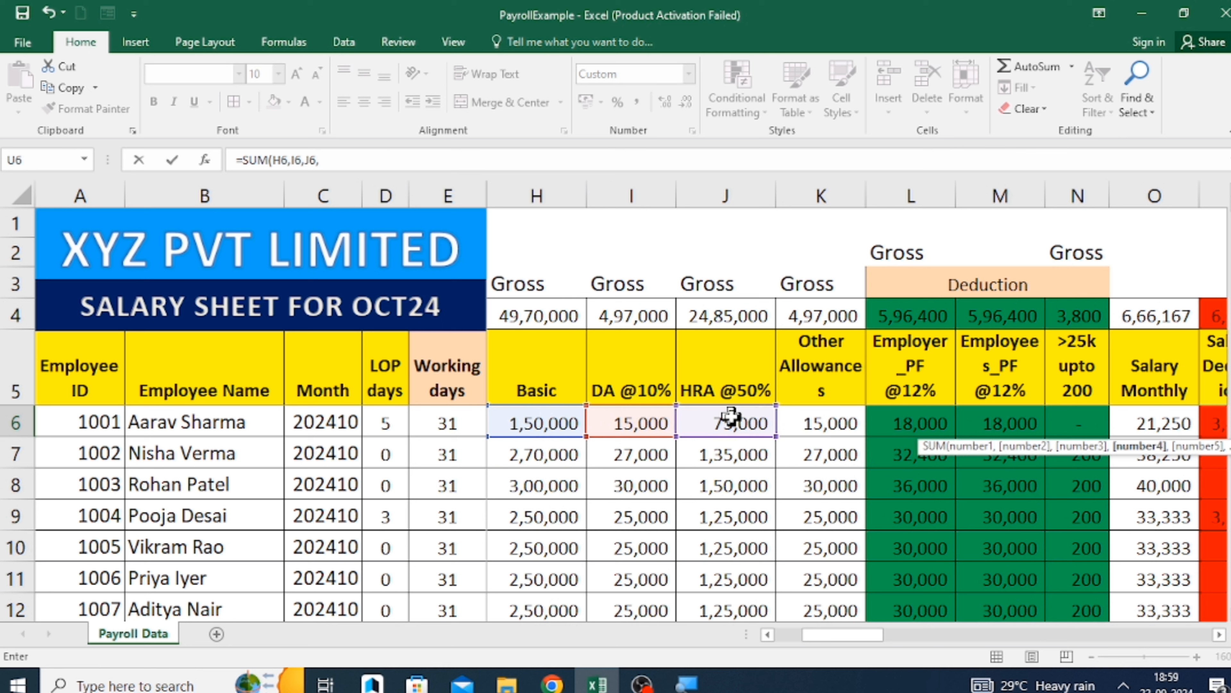
pyautogui.click(840, 426)
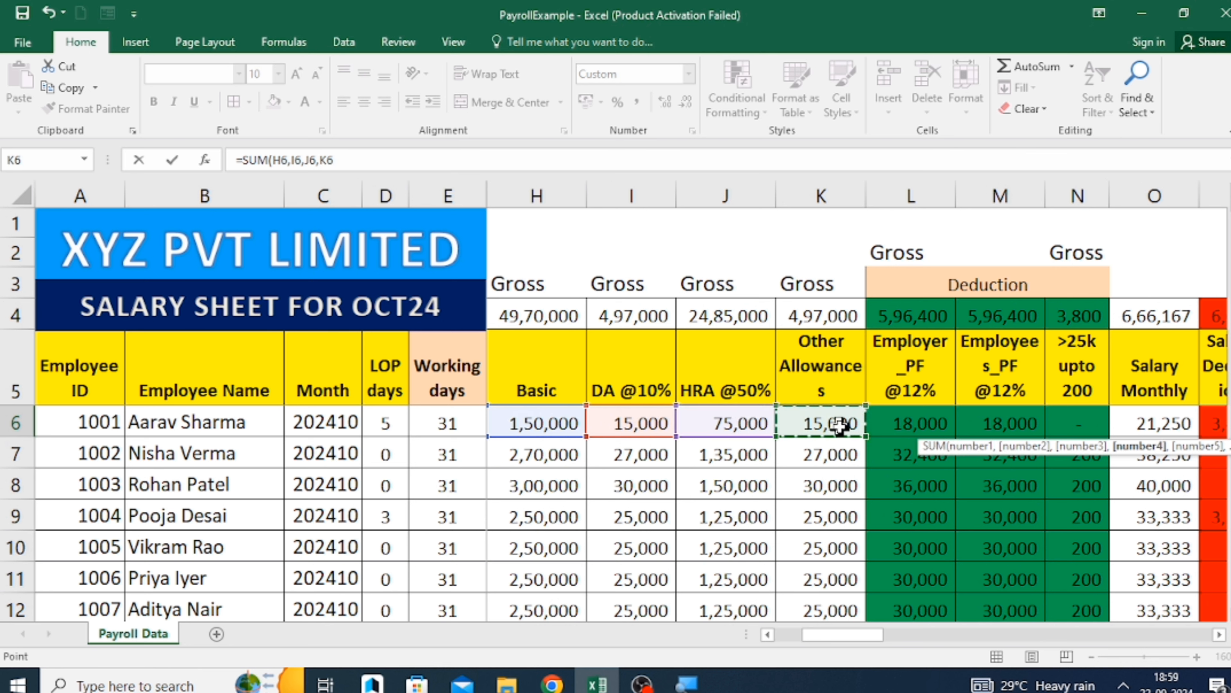
pyautogui.write(',')
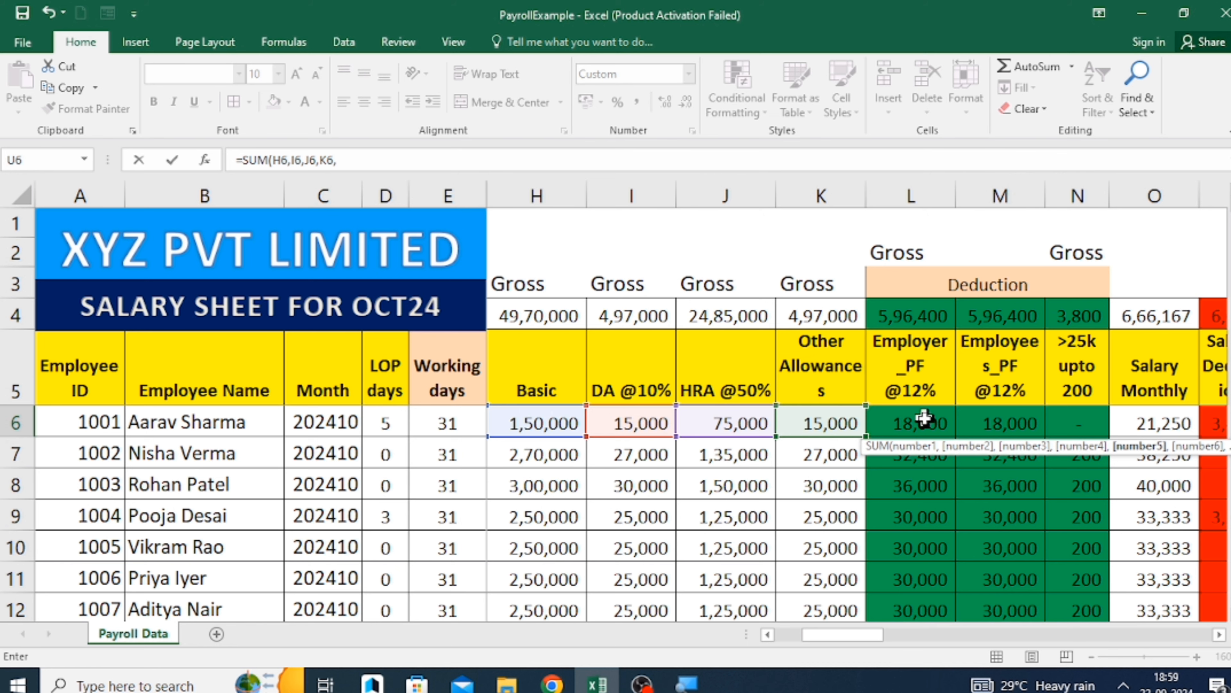
pyautogui.click(994, 418)
pyautogui.write(',')
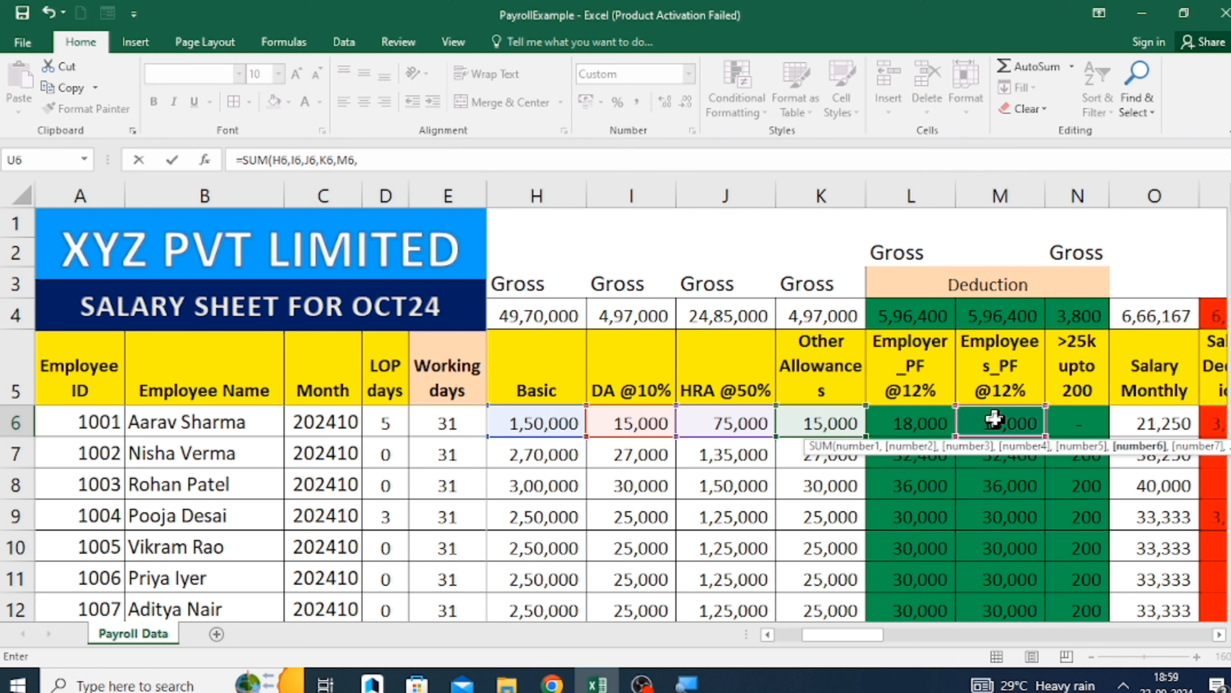
pyautogui.click(1081, 425)
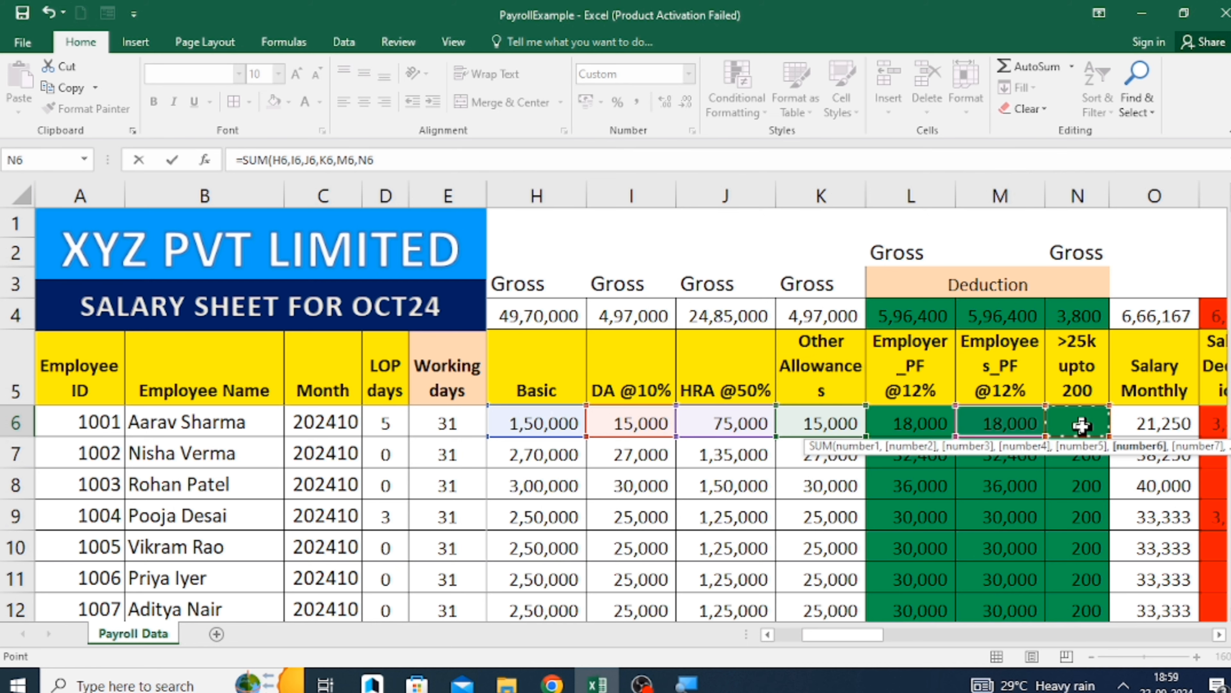
pyautogui.press('Return')
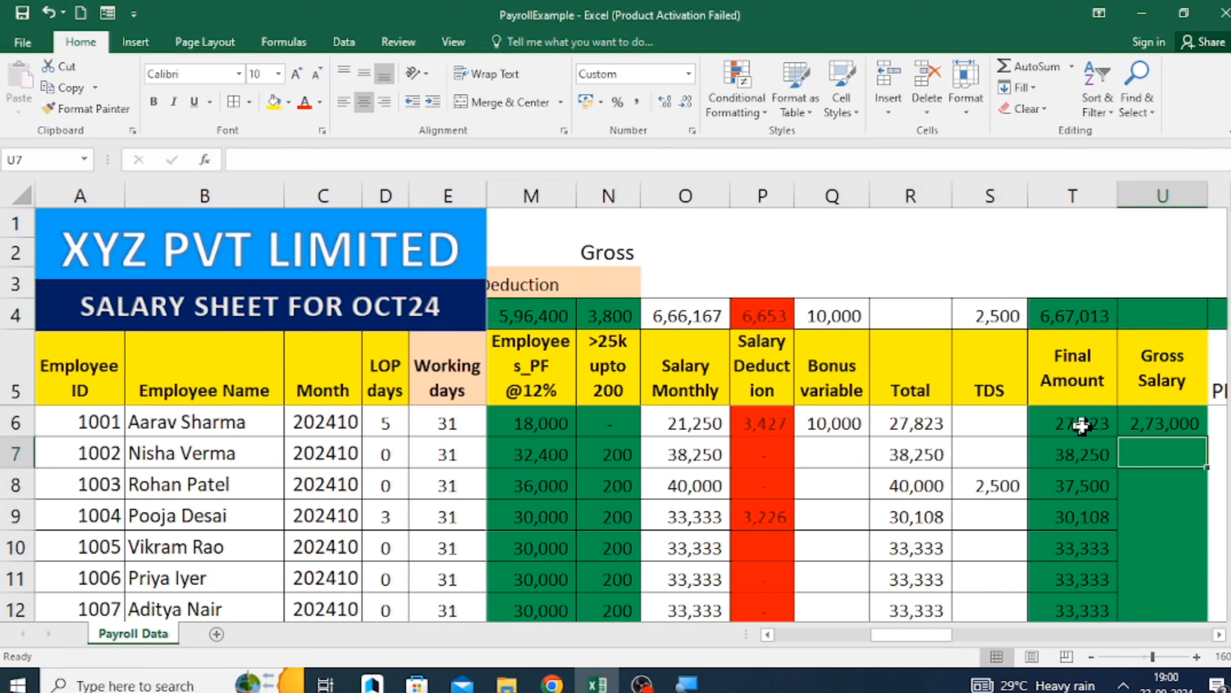
# Fill the gross salary formula from U6 down to U25 for all employees.
pyautogui.press('Left')
pyautogui.hotkey('ctrl', 'Down')
pyautogui.press('Right')
pyautogui.hotkey('ctrl', 'shift', 'Up')
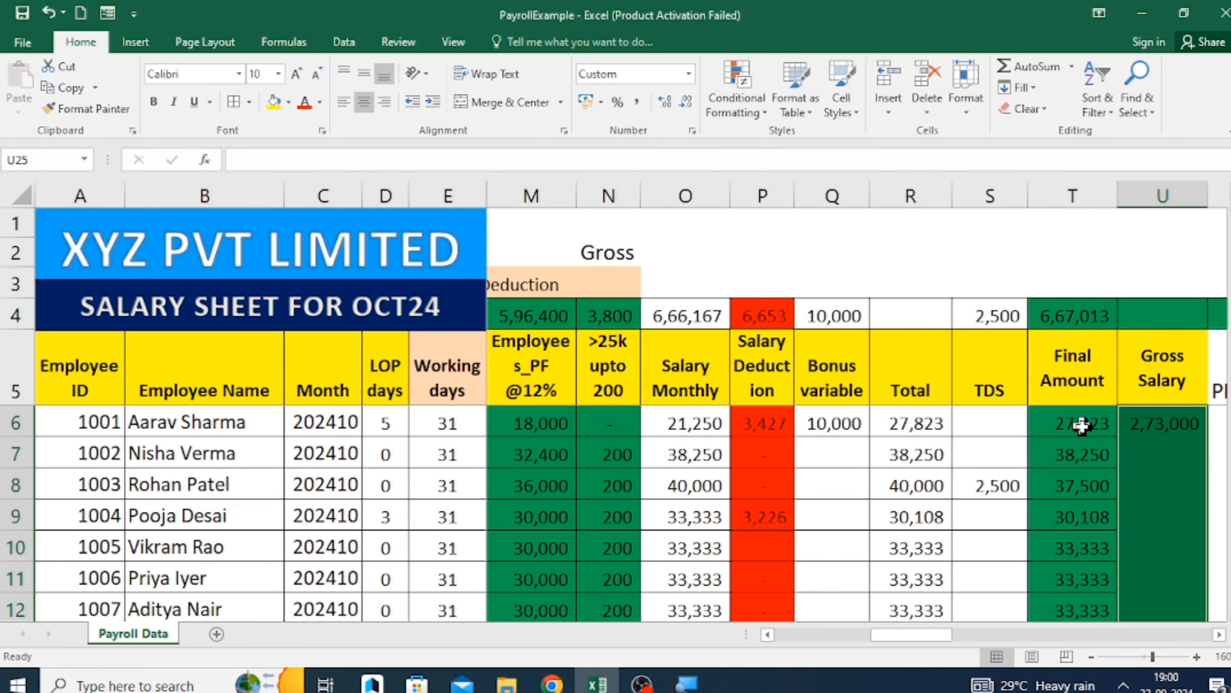
pyautogui.hotkey('ctrl', 'd')
pyautogui.hotkey('ctrl', 'Down')
pyautogui.hotkey('ctrl', 'Up')
pyautogui.press('Down')
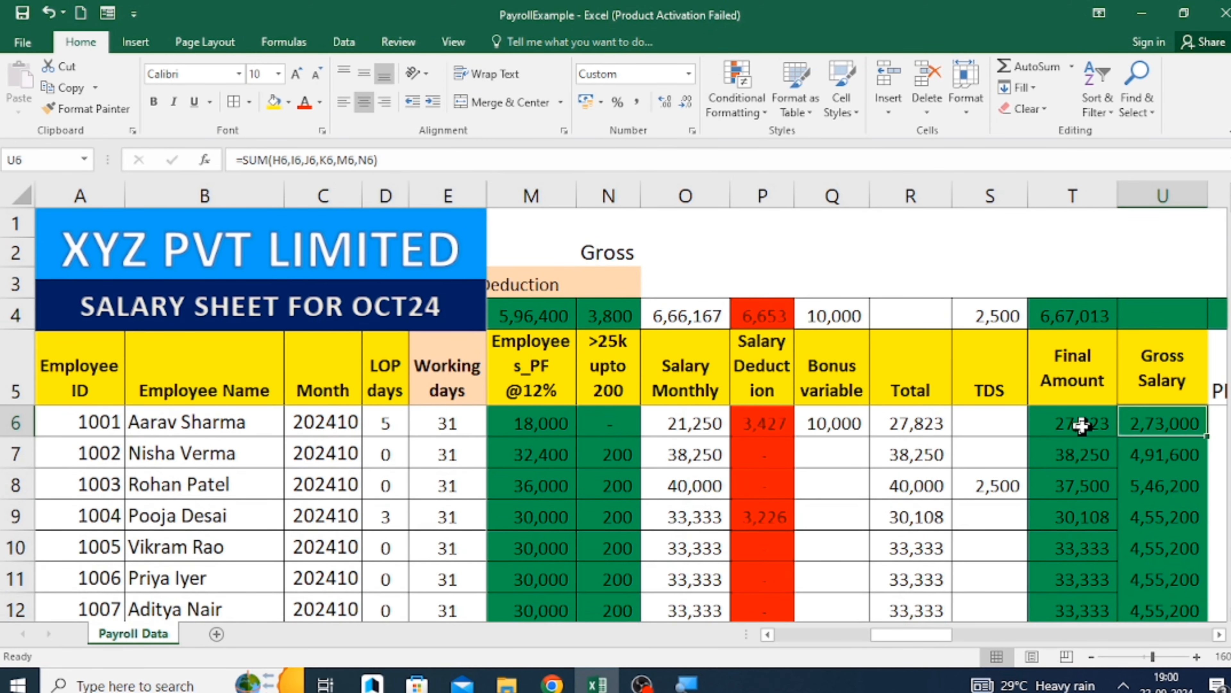
# Divide the U6 gross salary formula by 12 and fill the revised formula down the Gross Salary column.
pyautogui.click(415, 160)
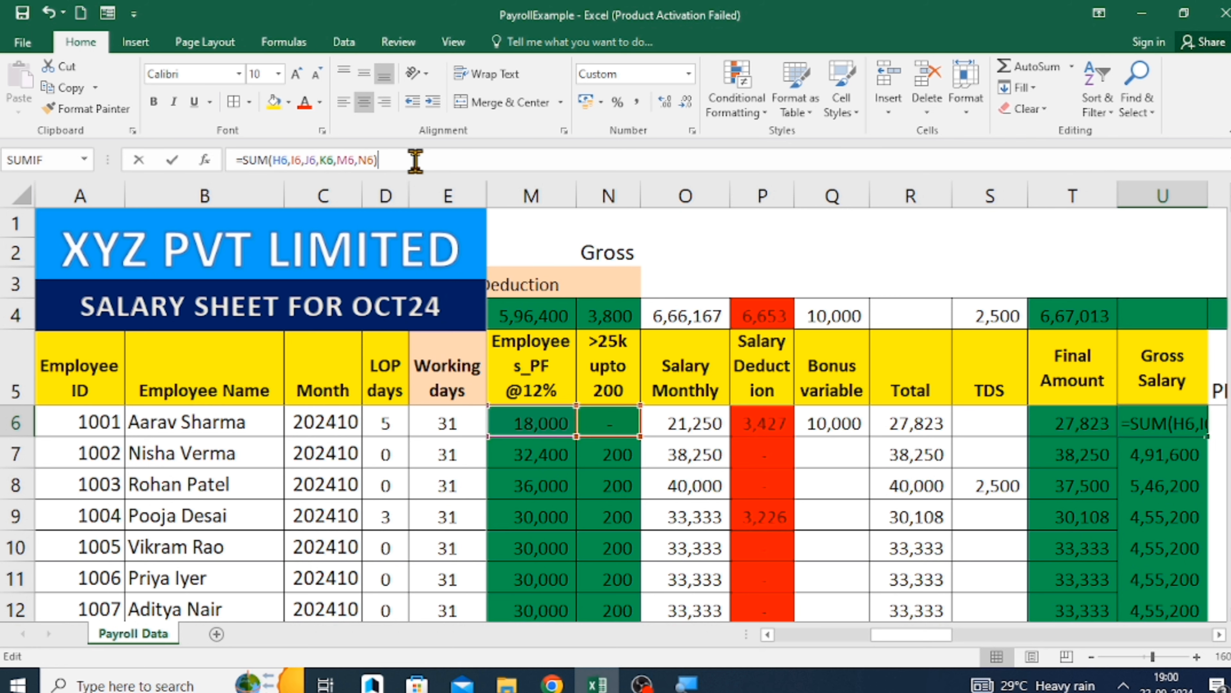
pyautogui.write('/12')
pyautogui.press('Return')
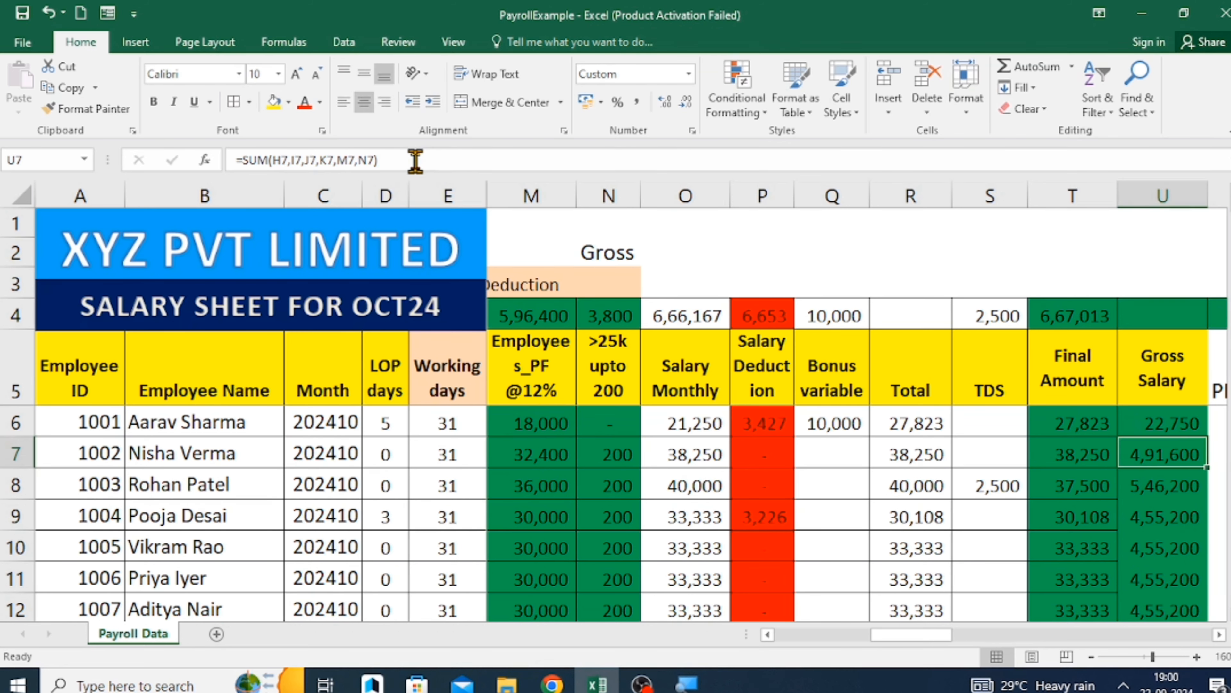
pyautogui.press('Up')
pyautogui.hotkey('ctrl', 'shift', 'Down')
pyautogui.hotkey('ctrl', 'd')
pyautogui.press('Down')
pyautogui.press('Up')
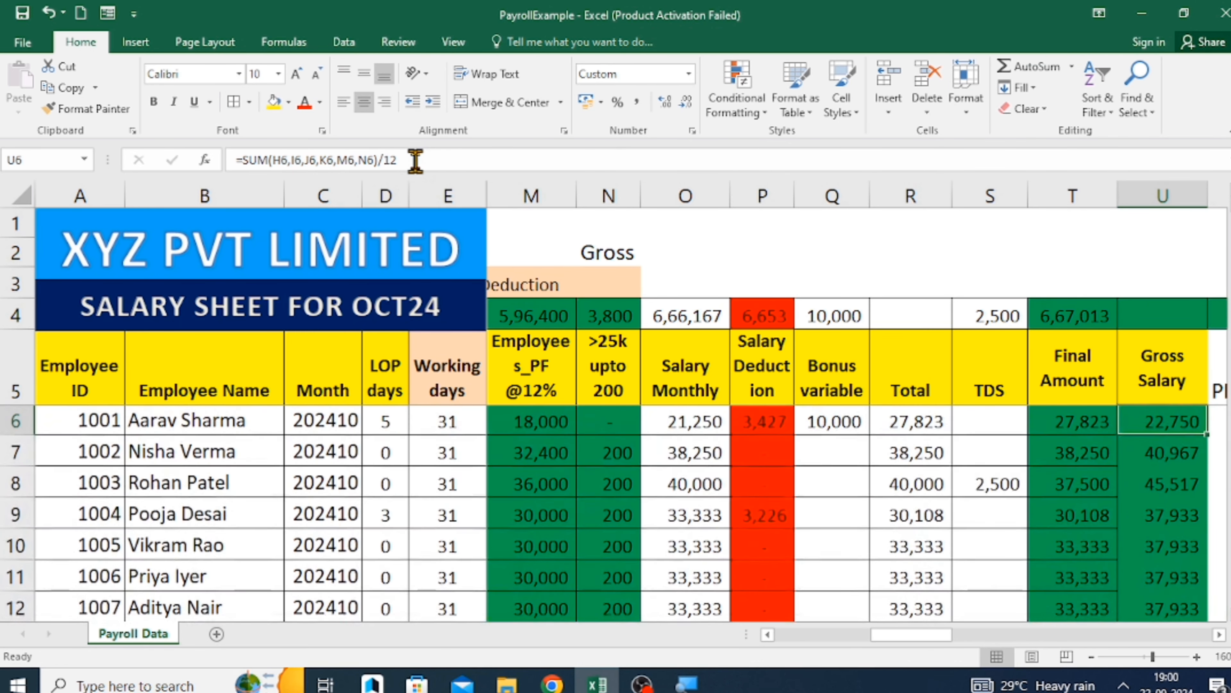
pyautogui.press('Down')
pyautogui.press('Up')
pyautogui.press('Down')
pyautogui.press('Up')
pyautogui.press('Down')
pyautogui.press('Up')
pyautogui.press('Down')
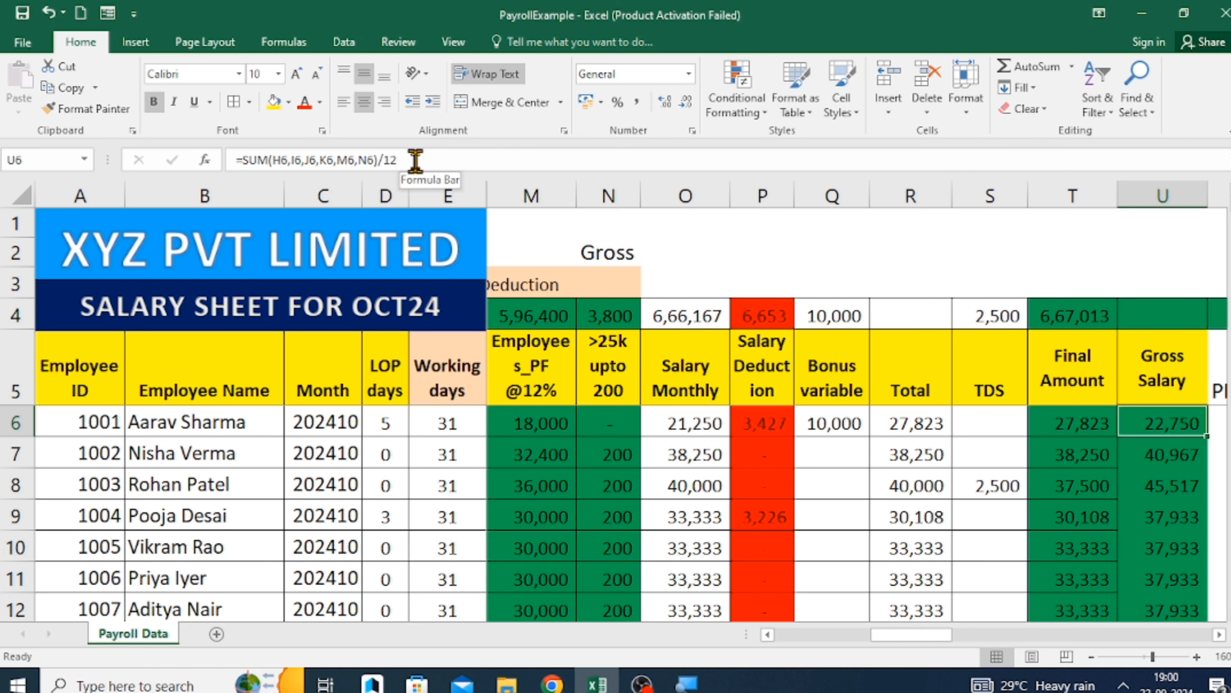
pyautogui.press('Right')
pyautogui.press('Left')
# Compare the Final Amount and Gross Salary formulas in row 7 and highlight cells T7:U7 with yellow fill.
pyautogui.press('Left')
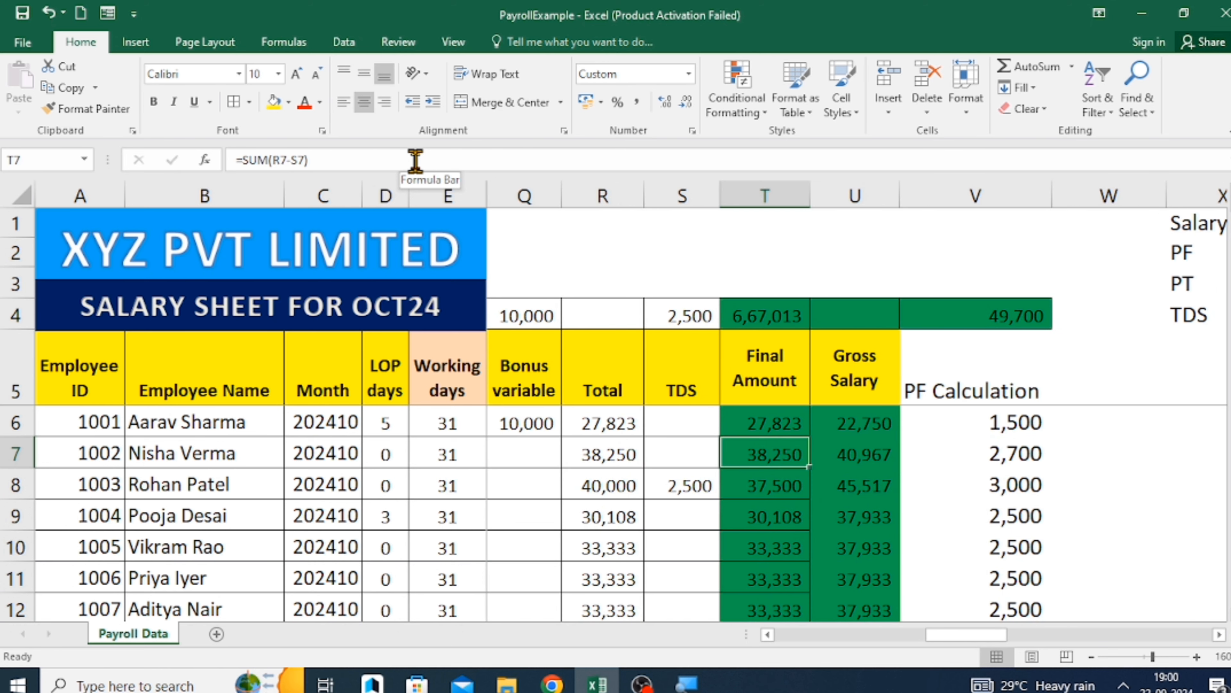
pyautogui.press('Right')
pyautogui.press('Left')
pyautogui.press('Right')
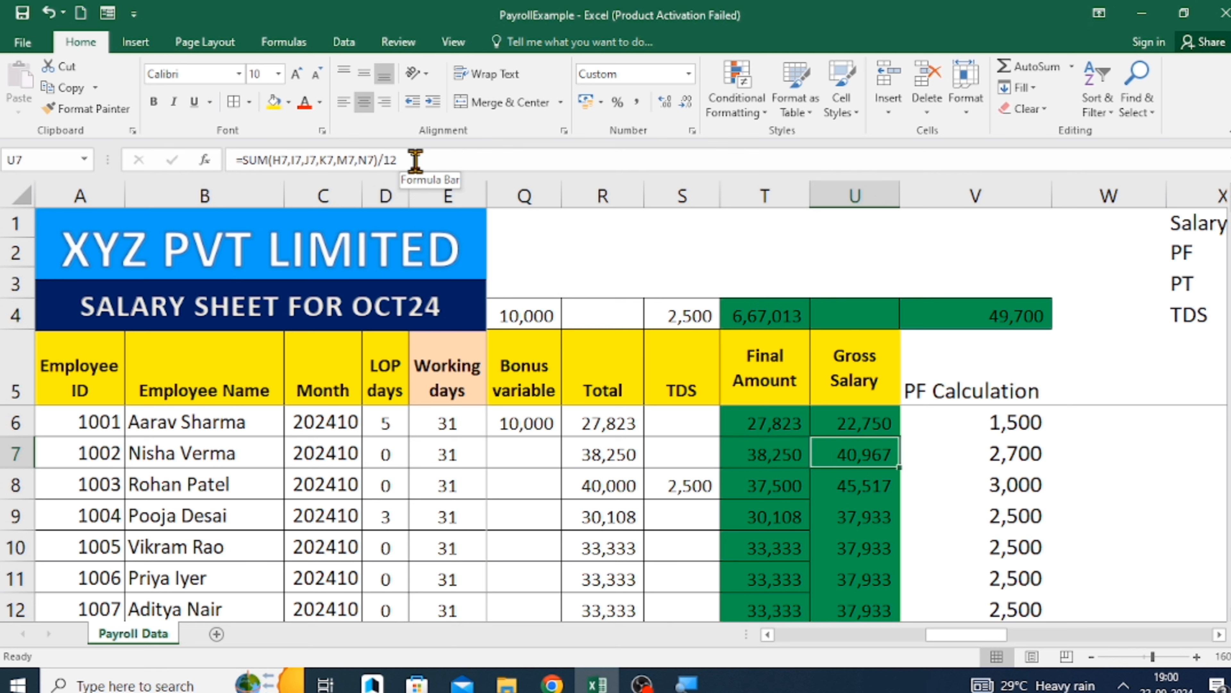
pyautogui.press('Left')
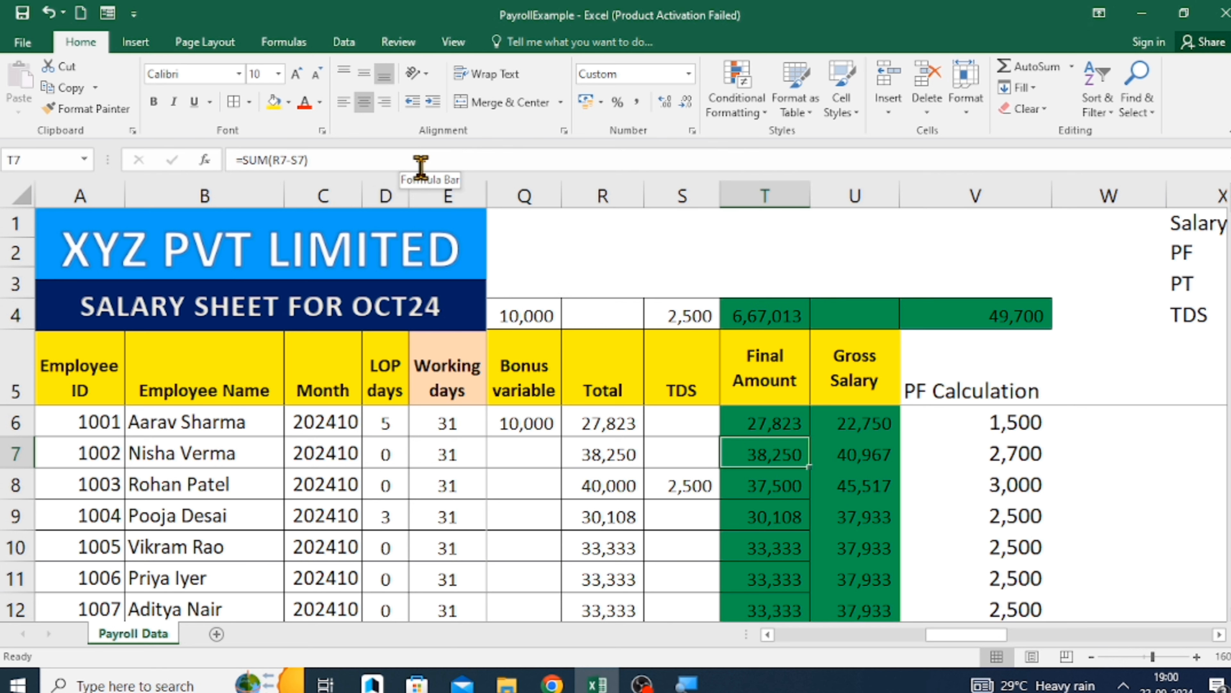
pyautogui.moveTo(765, 448); pyautogui.dragTo(841, 456)
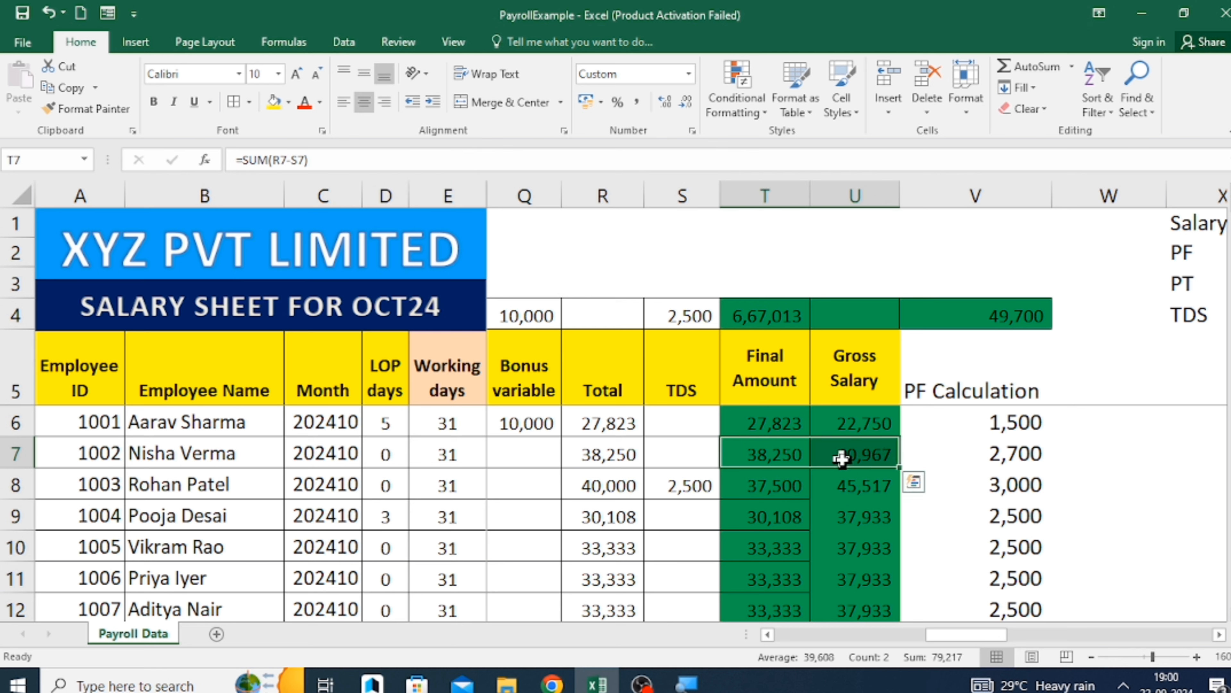
pyautogui.click(275, 102)
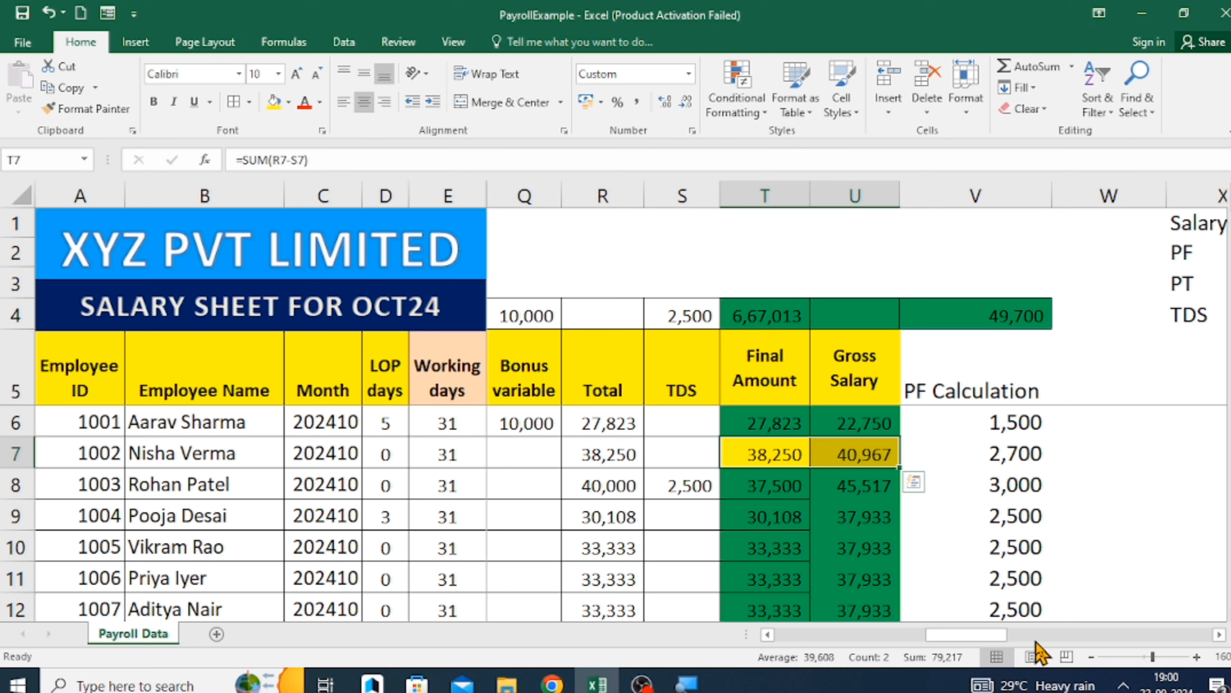
# Review the salary sheet's columns from Total CTC across to PF Calculation and the Salary, PF, PT and TDS summary in X1:Y4.
pyautogui.moveTo(987, 637); pyautogui.dragTo(771, 648)
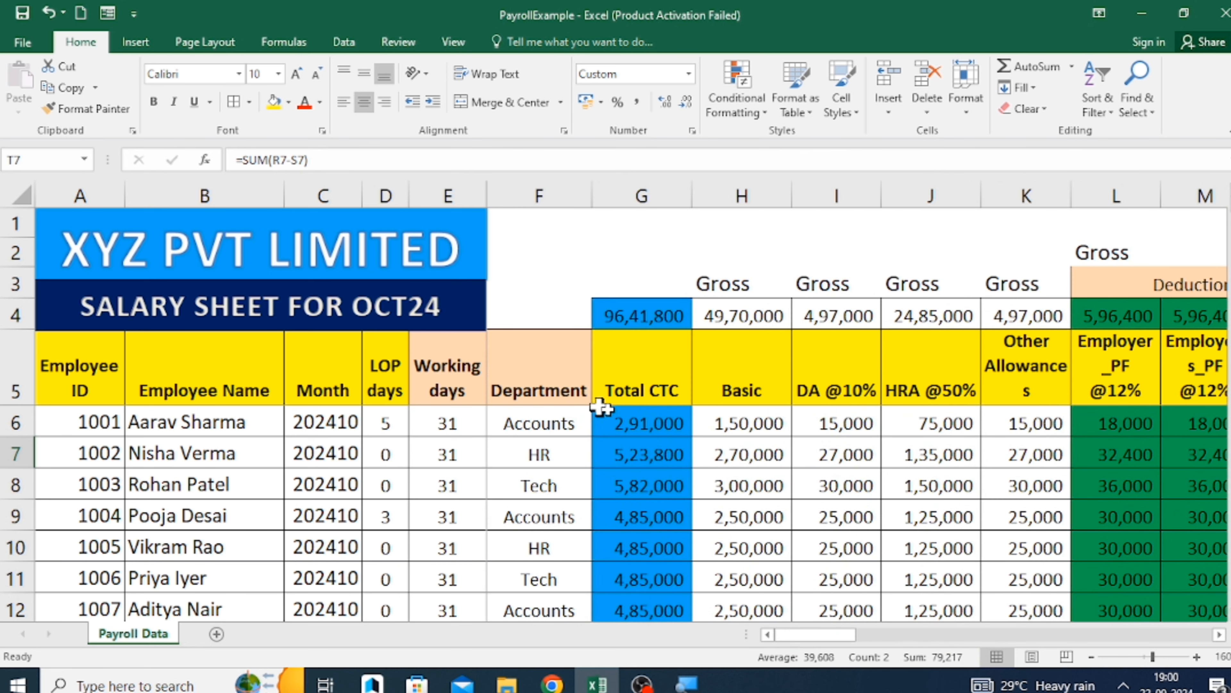
pyautogui.click(672, 389)
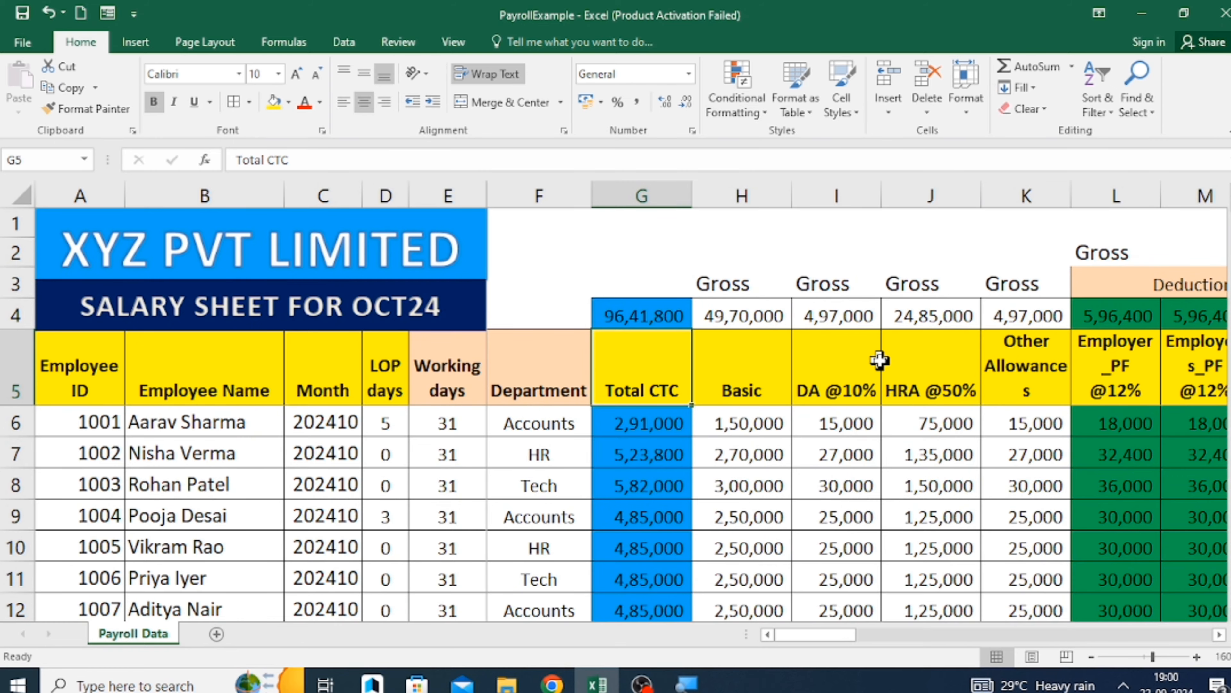
pyautogui.press('Right')
pyautogui.press('Right')
pyautogui.press('Right')
pyautogui.press('Right')
pyautogui.press('Right')
pyautogui.press('Right')
pyautogui.press('Right')
pyautogui.press('Right')
pyautogui.press('Right')
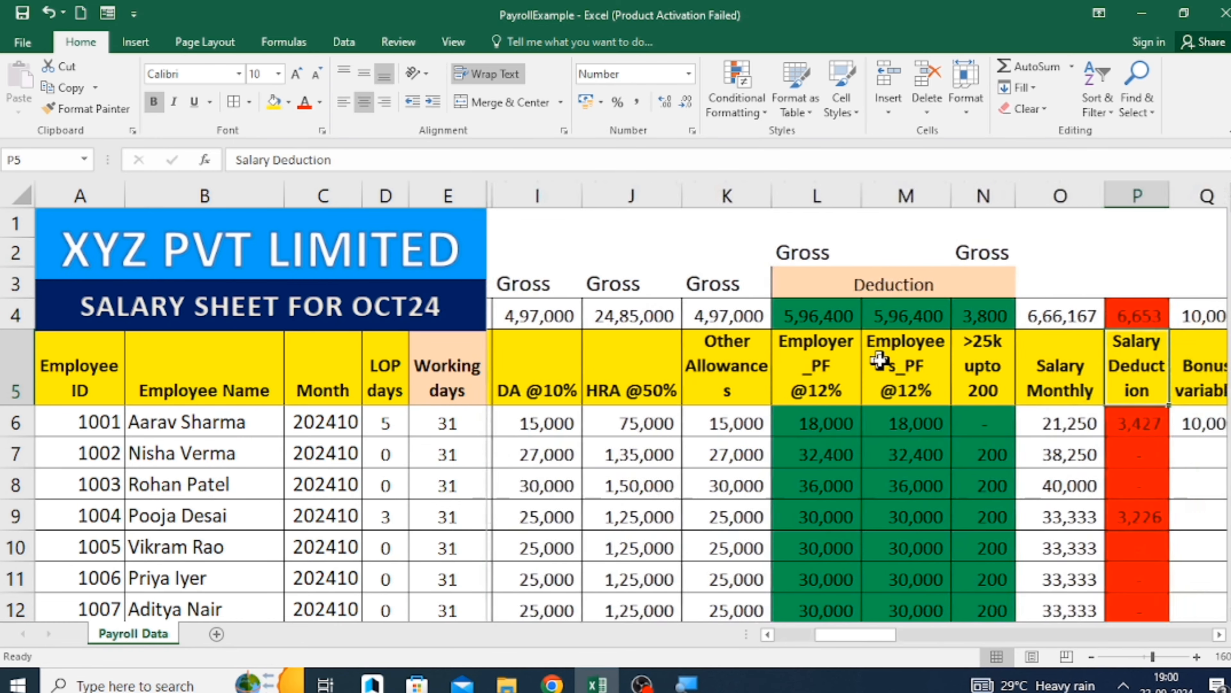
pyautogui.press('Right')
pyautogui.press('Right')
pyautogui.press('Right')
pyautogui.press('Right')
pyautogui.press('Right')
pyautogui.press('Right')
pyautogui.press('Right')
pyautogui.press('Right')
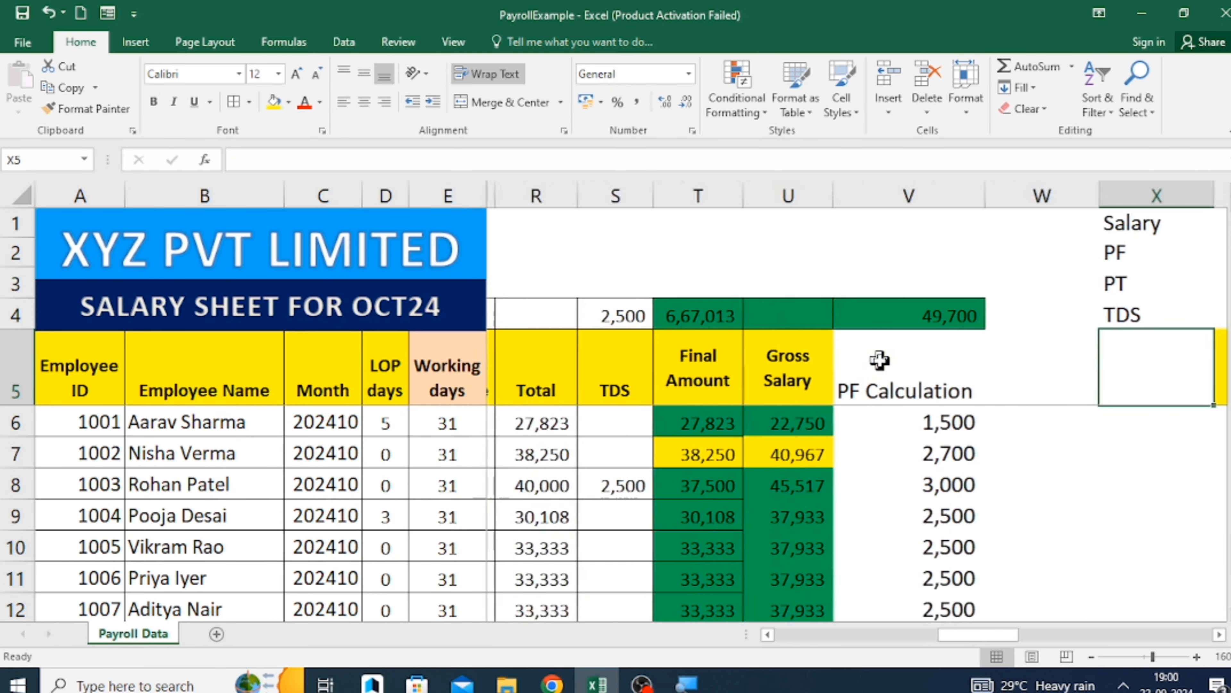
pyautogui.press('Right')
pyautogui.press('Right')
pyautogui.press('Right')
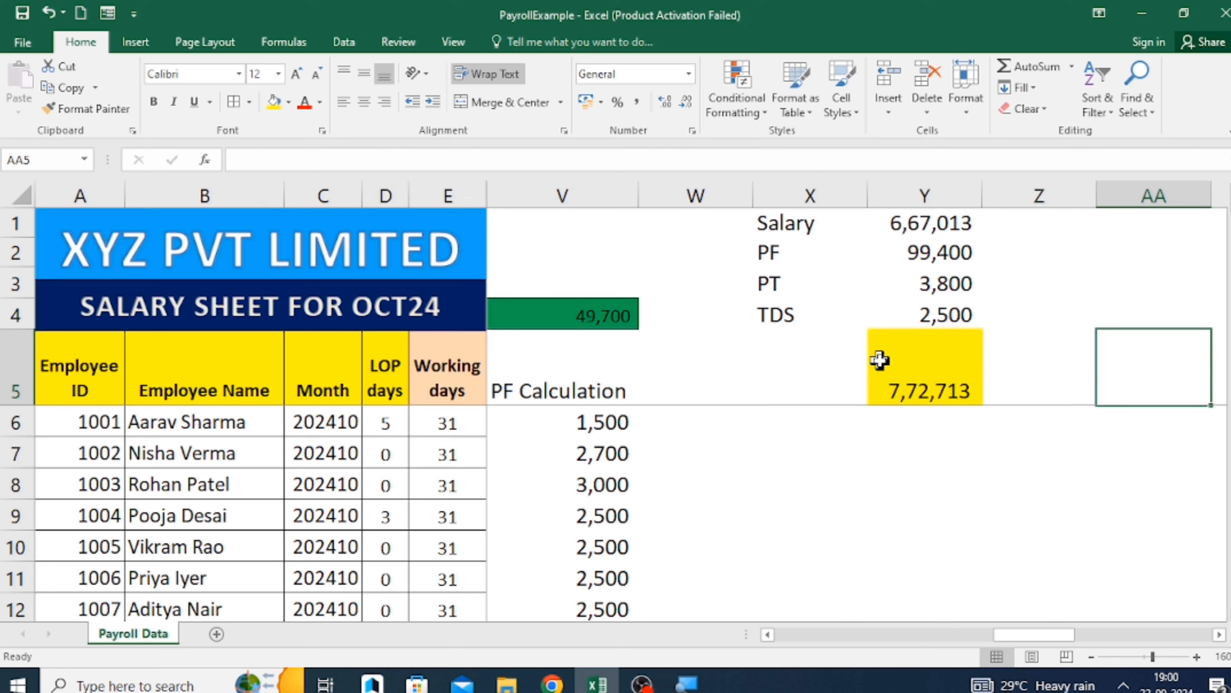
pyautogui.moveTo(783, 225); pyautogui.dragTo(934, 313)
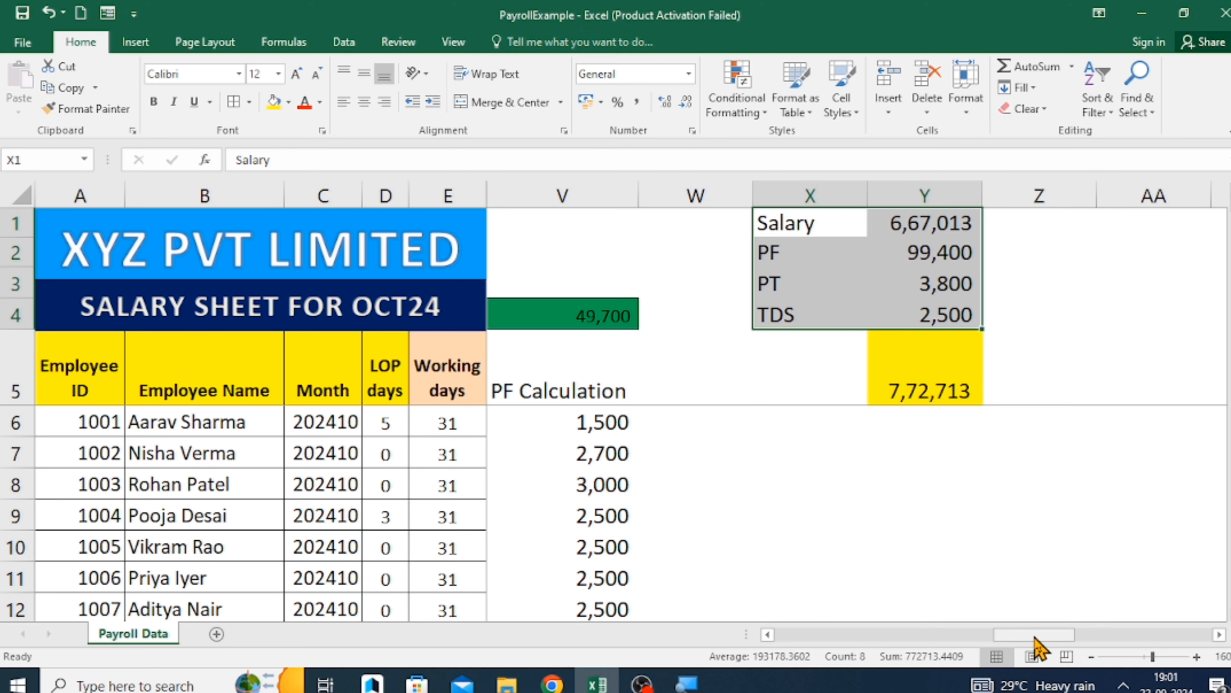
pyautogui.moveTo(1037, 634); pyautogui.dragTo(689, 652)
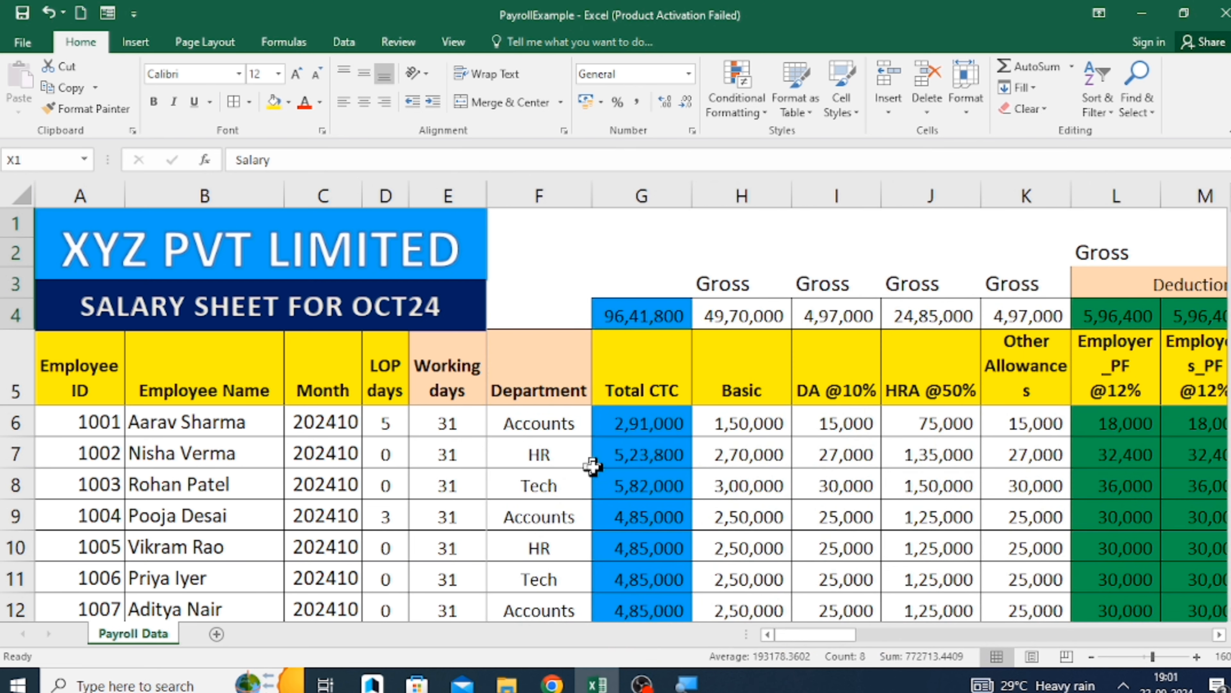